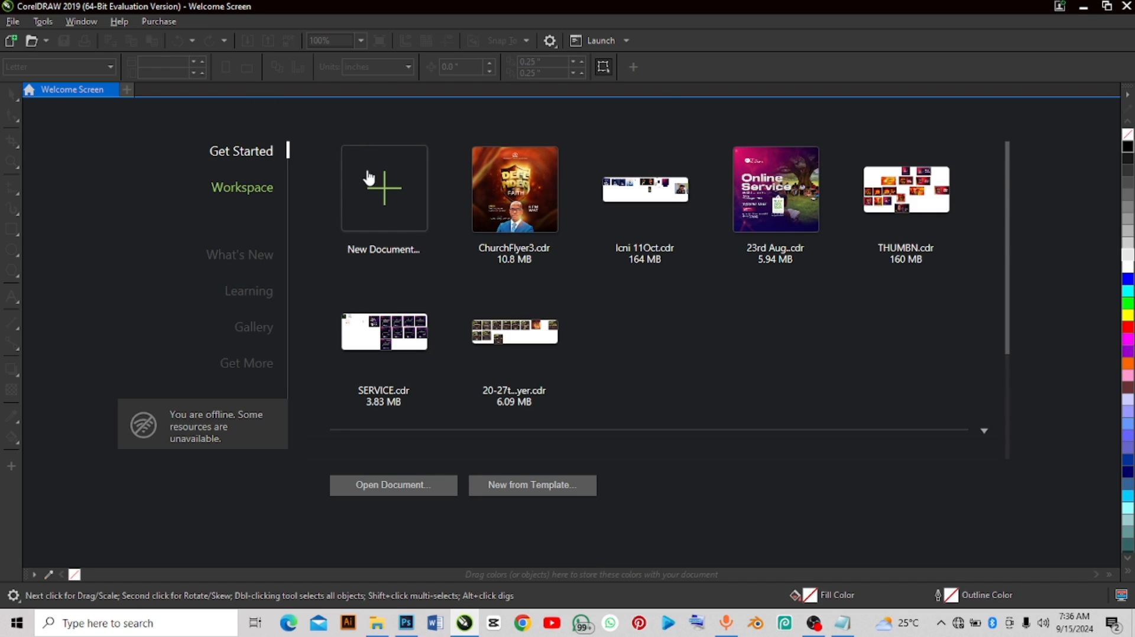
Step: Create a new 7 by 7 inch RGB document at 300 dpi named cHURCH 3
{"action": "left_click", "coordinate": [390, 205]}
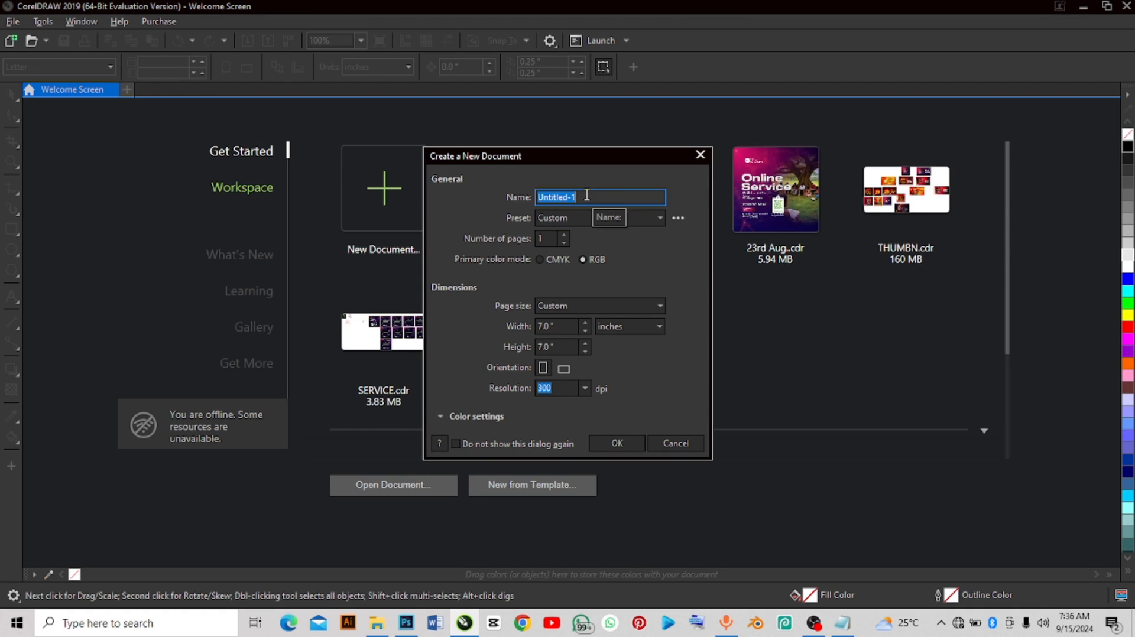
{"action": "type", "text": "cHURCH 3"}
{"action": "left_click", "coordinate": [617, 441]}
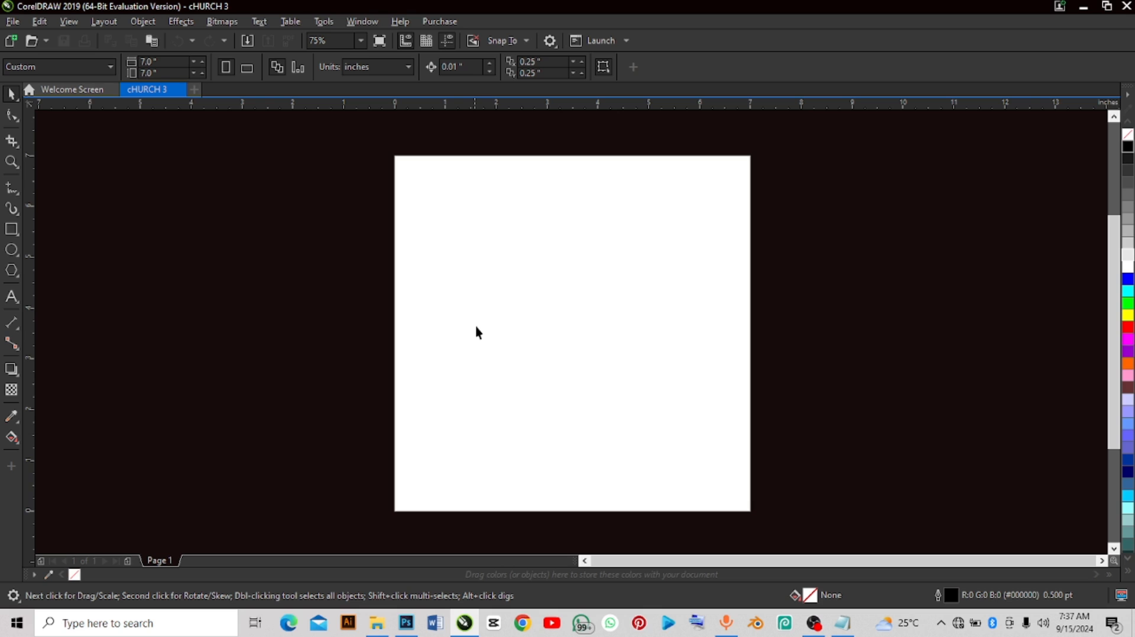
{"action": "scroll", "coordinate": [475, 325], "scroll_direction": "up", "scroll_amount": 1}
{"action": "scroll", "coordinate": [477, 327], "scroll_direction": "down", "scroll_amount": 1}
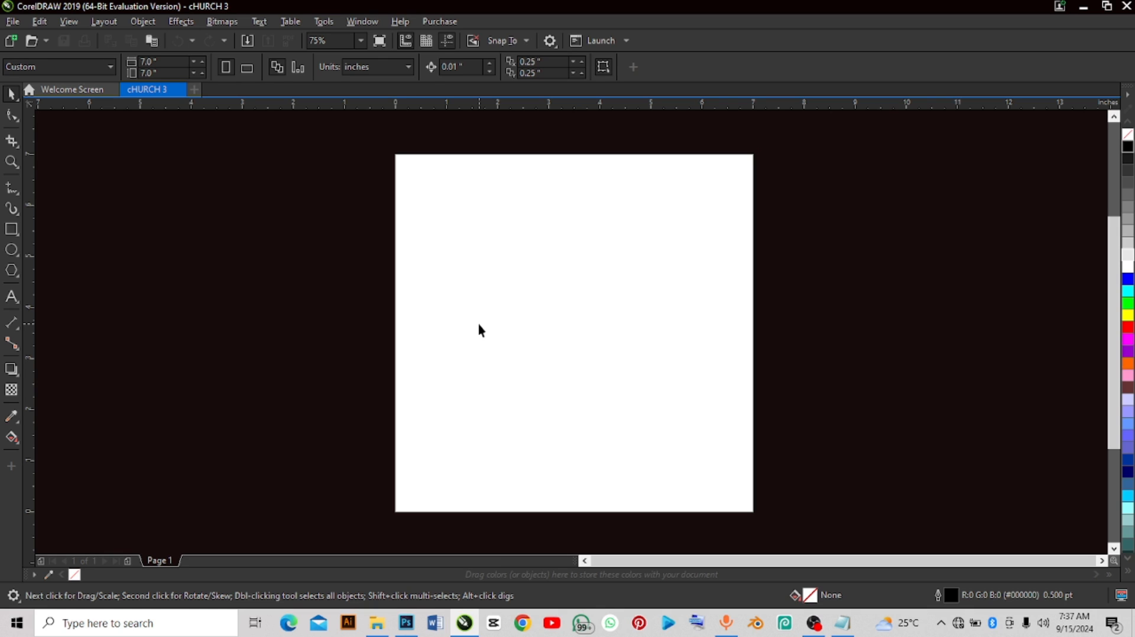
Step: Bring the orange-red clock background image from the Church Flyer 3 folder into the drawing and place it beside the page's upper half
{"action": "left_click", "coordinate": [377, 628]}
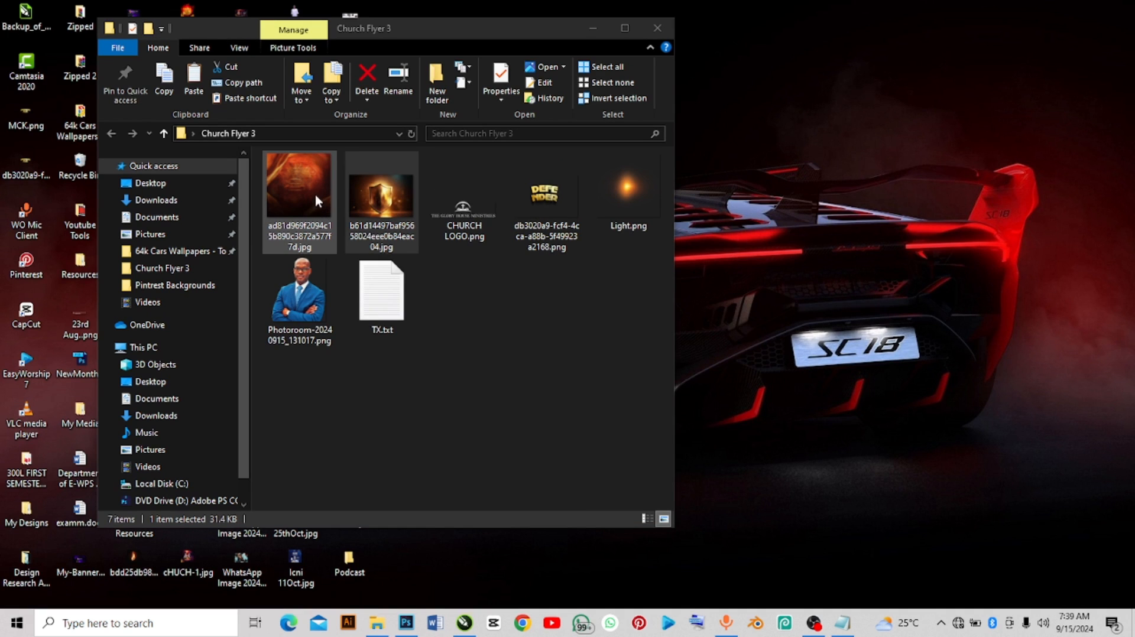
{"action": "left_click", "coordinate": [311, 179]}
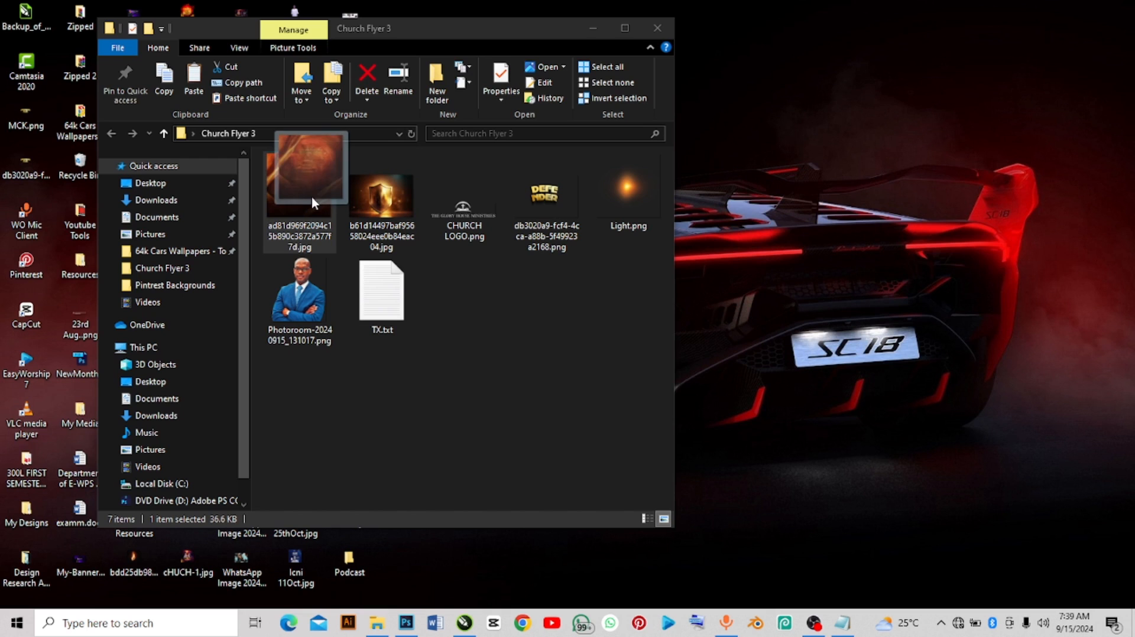
{"action": "left_click_drag", "start_coordinate": [306, 179], "coordinate": [283, 367]}
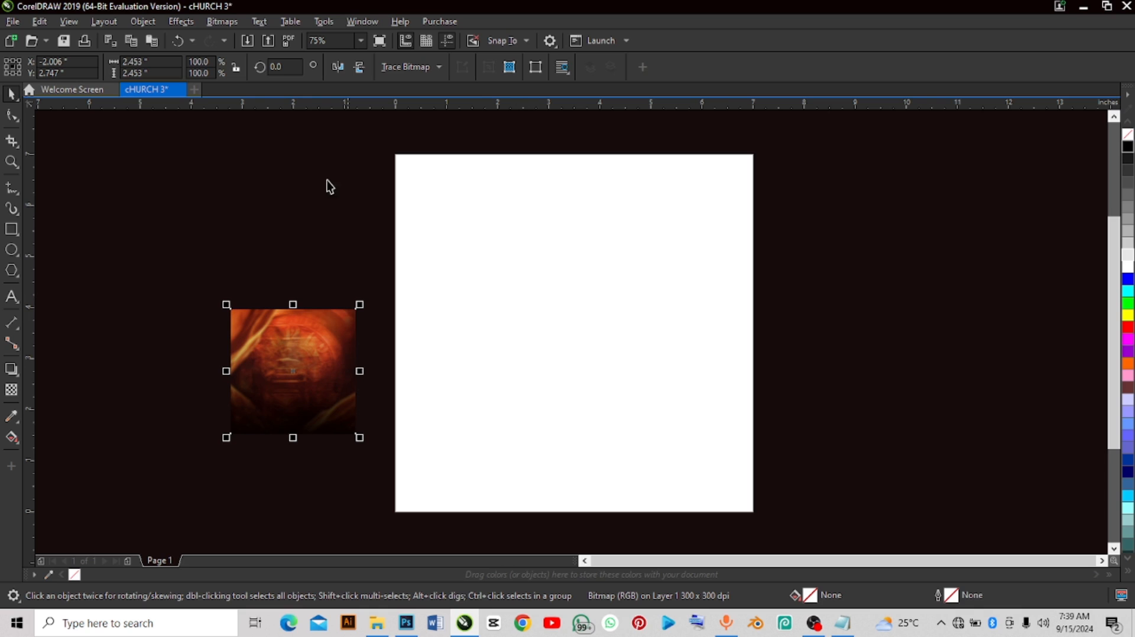
{"action": "left_click", "coordinate": [12, 22]}
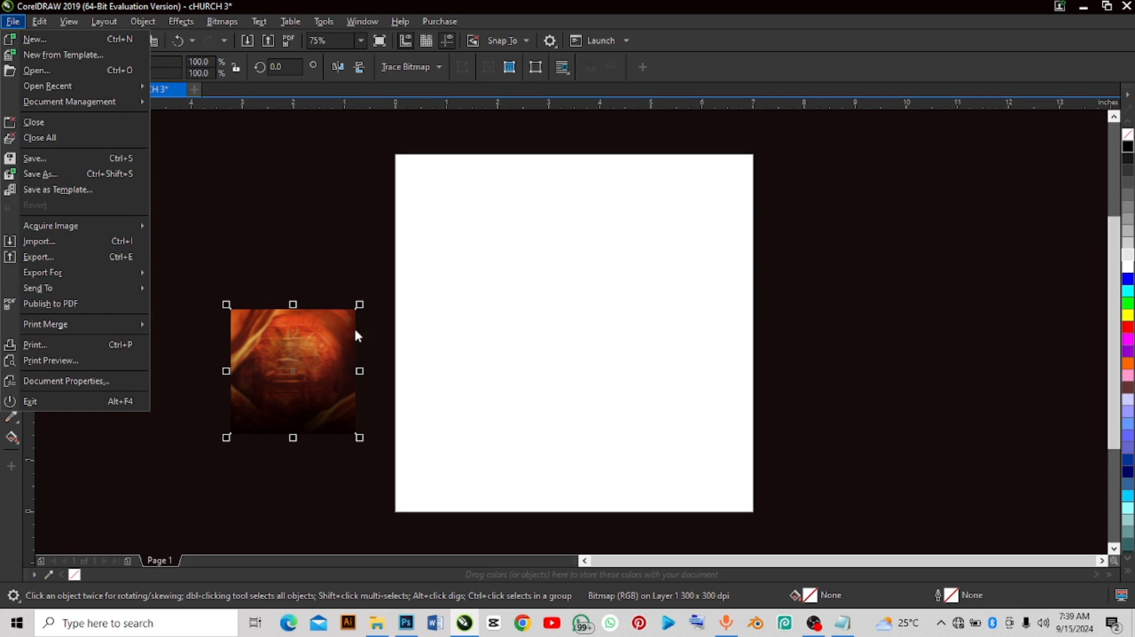
{"action": "left_click", "coordinate": [397, 254]}
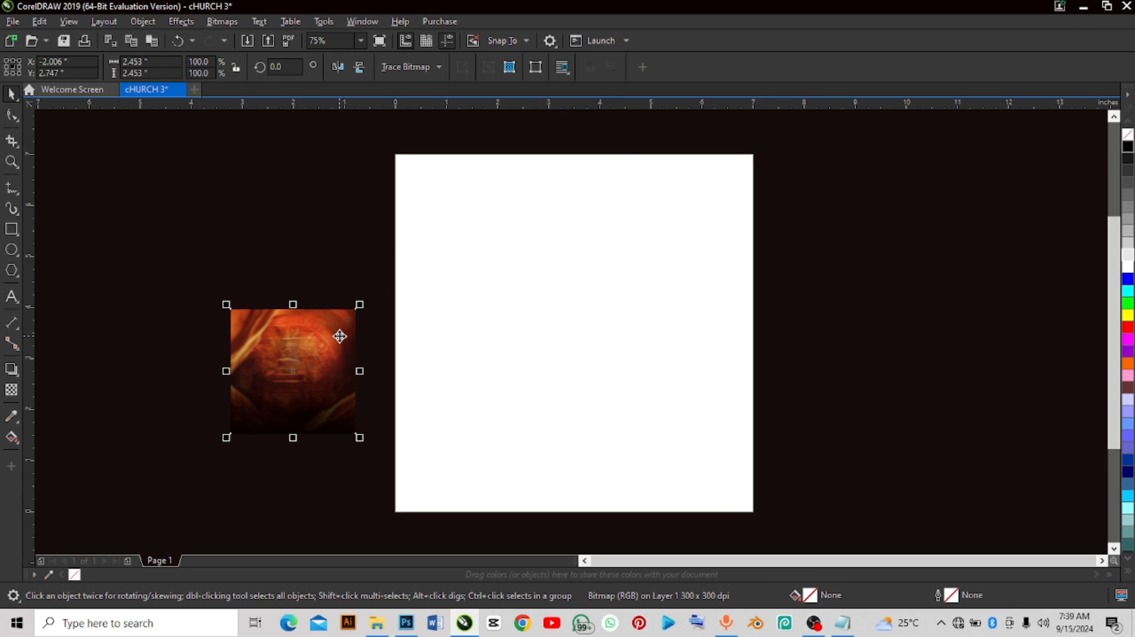
{"action": "left_click", "coordinate": [617, 271]}
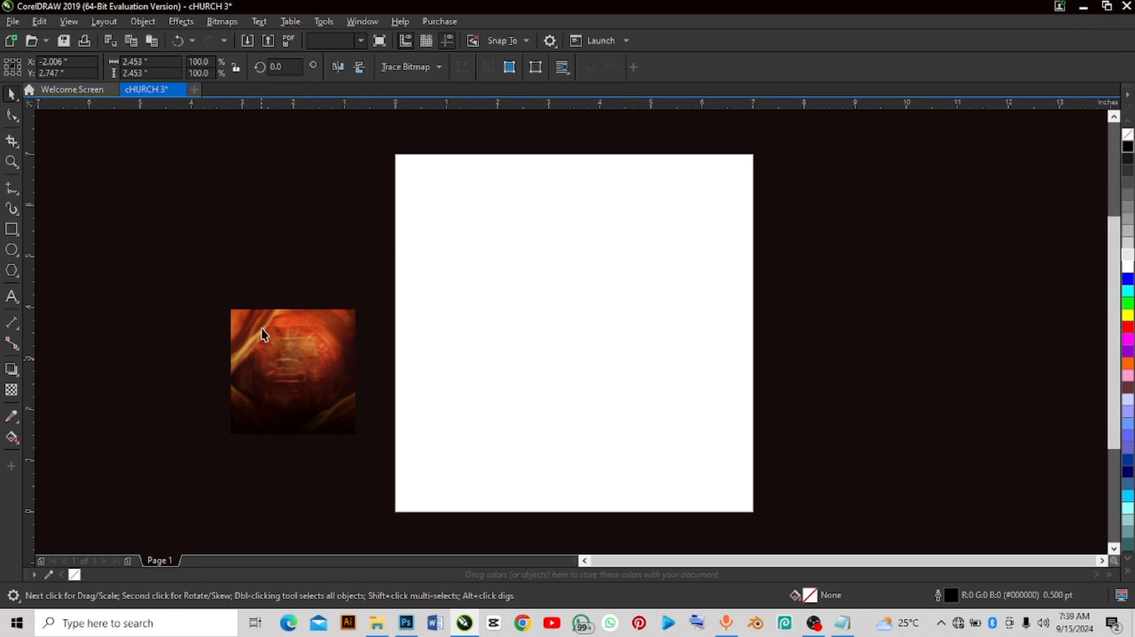
{"action": "left_click_drag", "start_coordinate": [261, 349], "coordinate": [270, 247]}
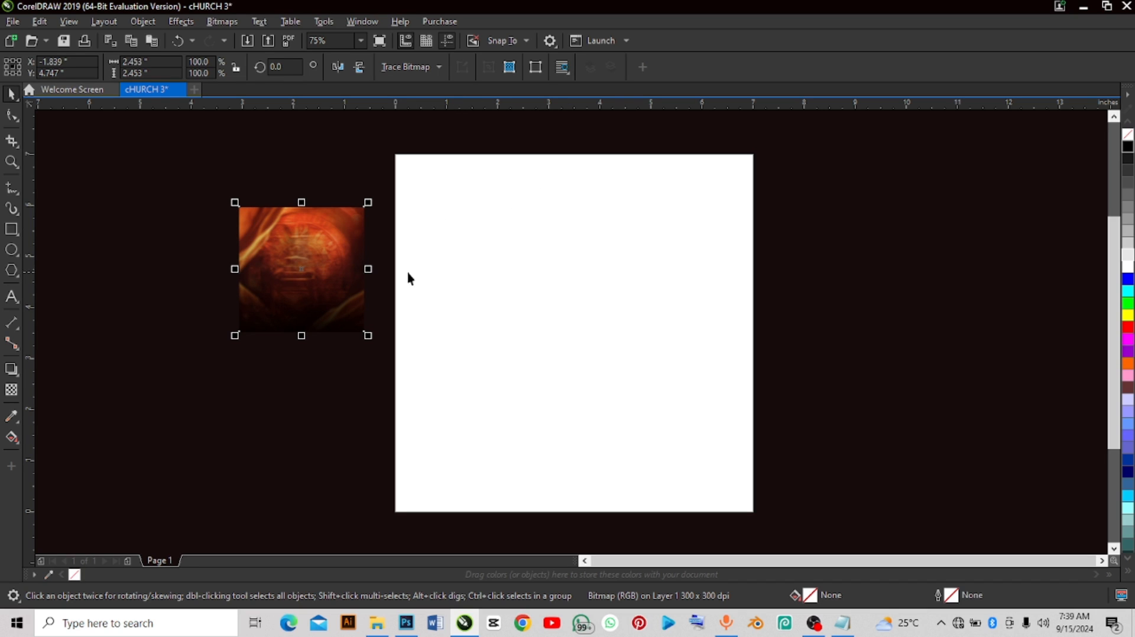
{"action": "left_click", "coordinate": [12, 237]}
{"action": "left_click_drag", "start_coordinate": [314, 130], "coordinate": [558, 310]}
{"action": "left_click_drag", "start_coordinate": [144, 64], "coordinate": [108, 66]}
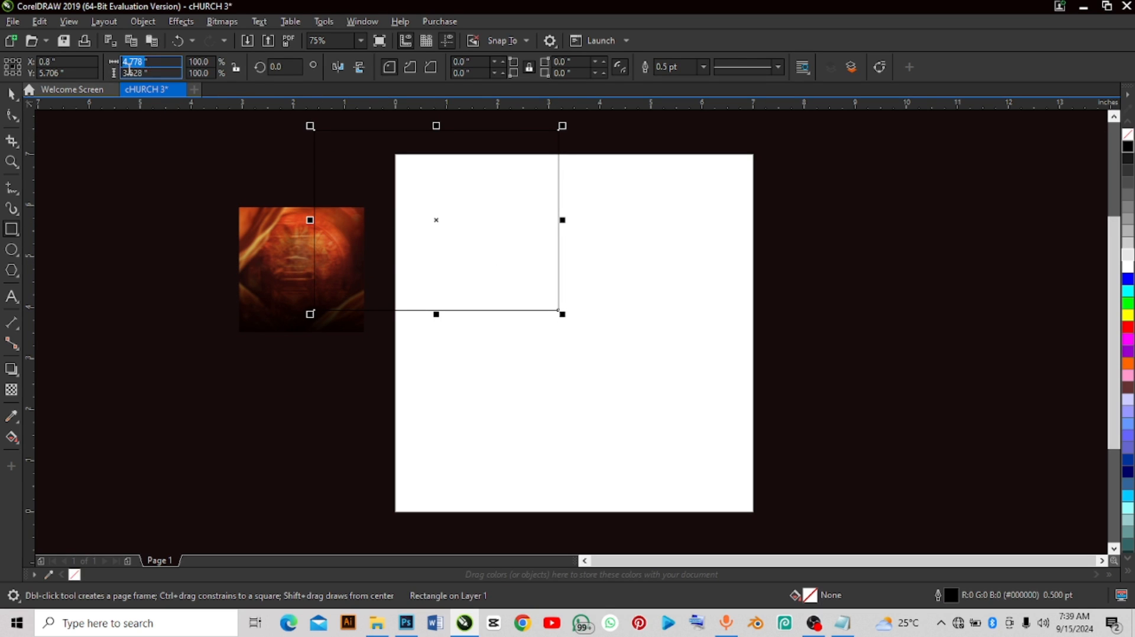
{"action": "key", "text": "BackSpace"}
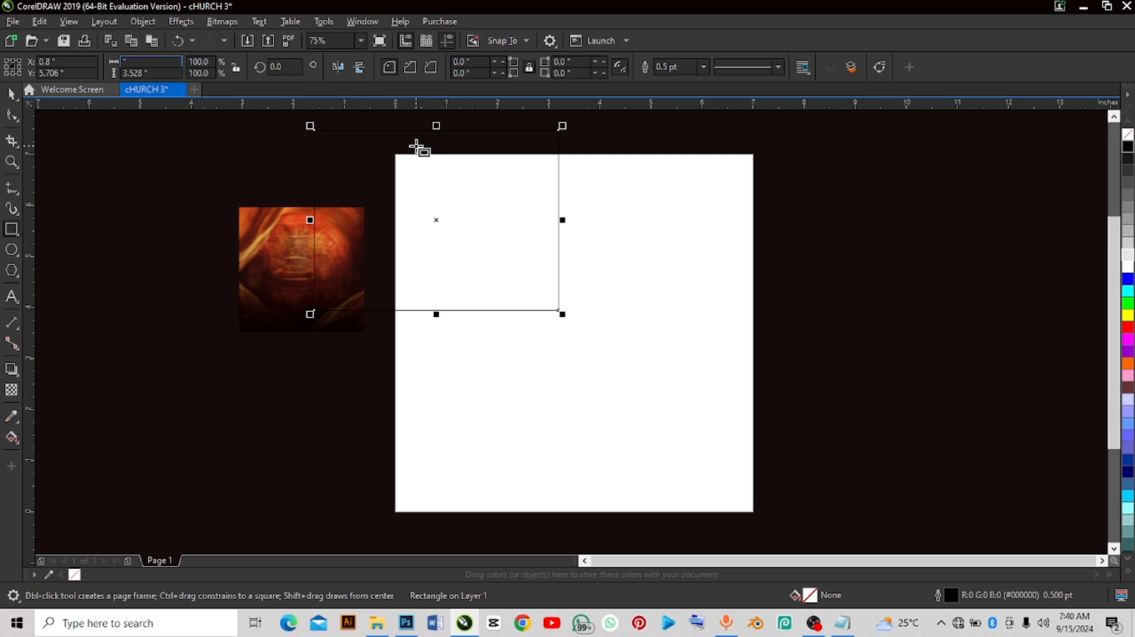
{"action": "left_click", "coordinate": [12, 92]}
{"action": "key", "text": "Delete"}
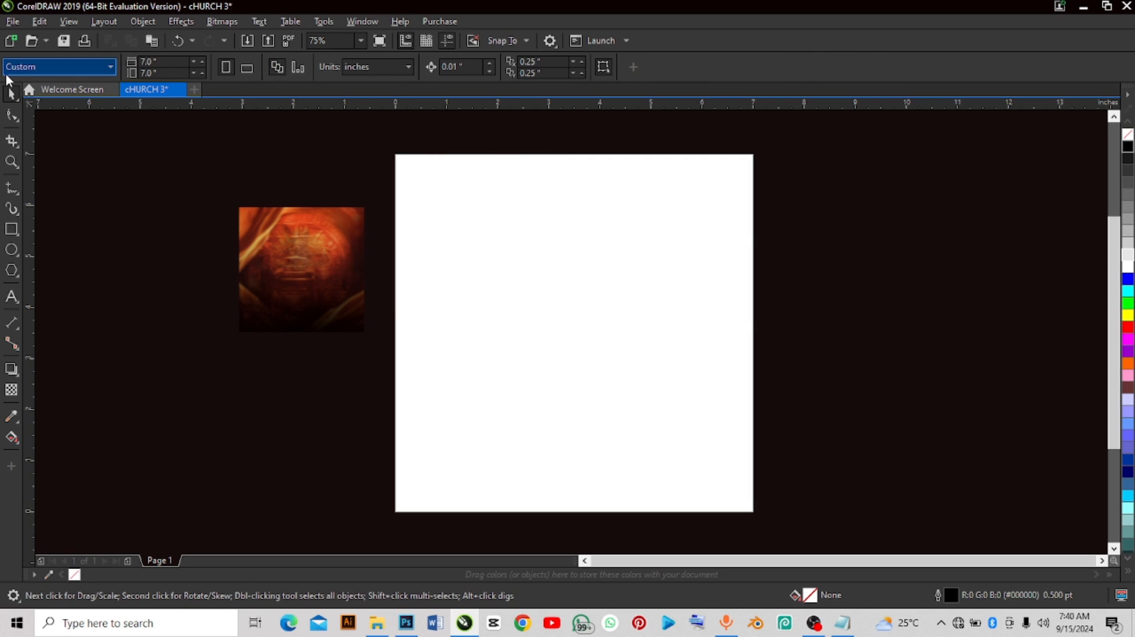
Step: Create a 7 by 7 inch rectangle frame exactly matching the page
{"action": "double_click", "coordinate": [11, 231]}
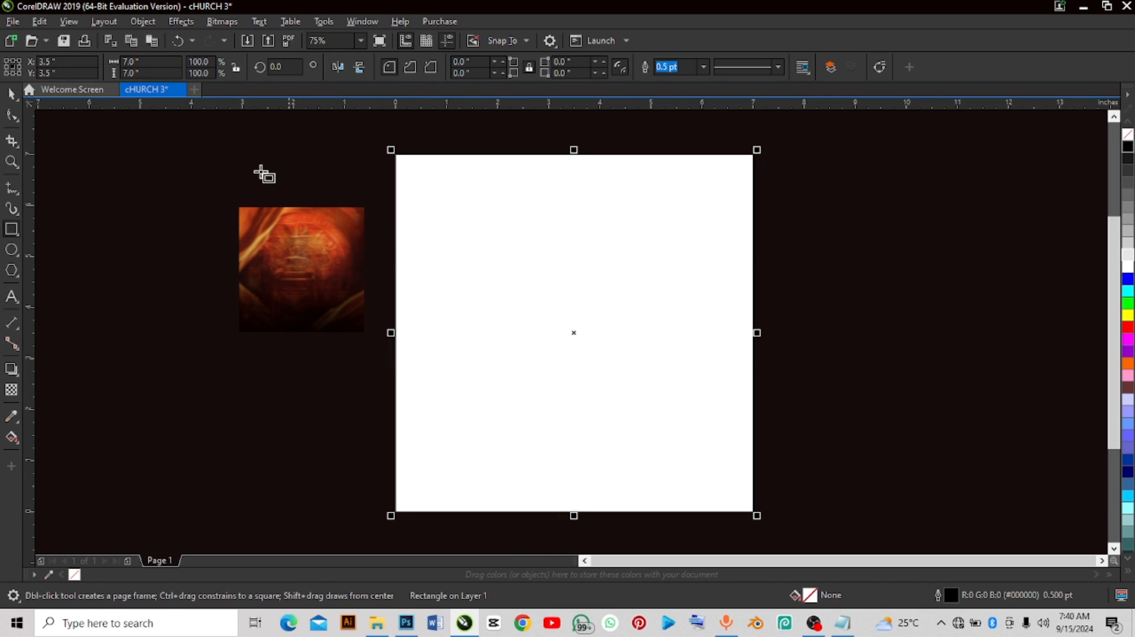
{"action": "left_click", "coordinate": [11, 93]}
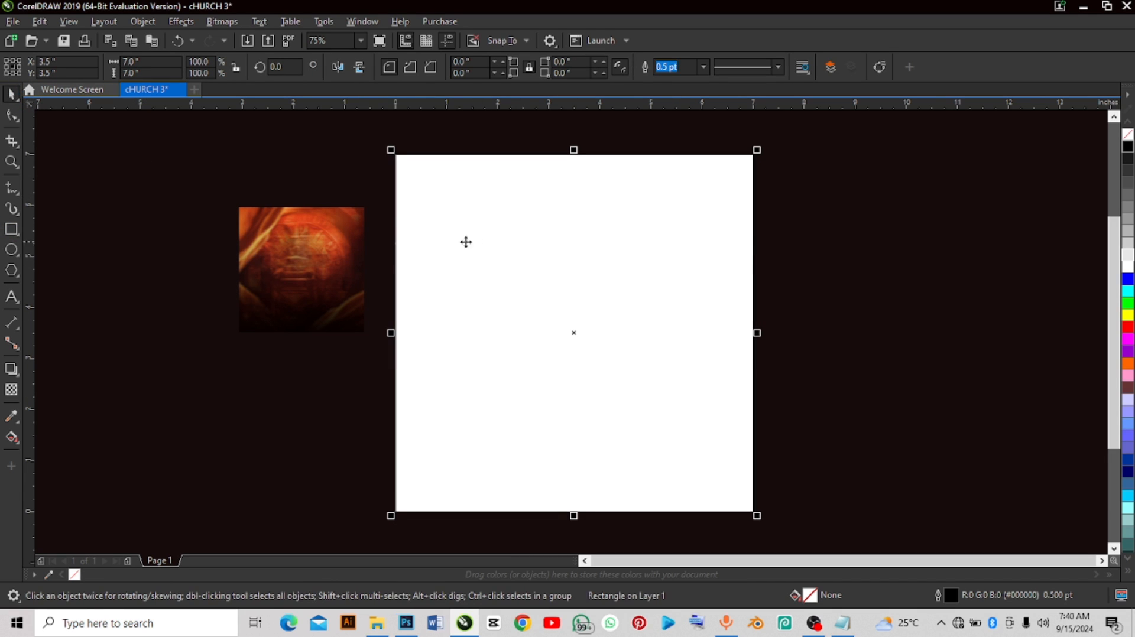
Step: Enlarge the orange-red background image to about 8.35 inches square and position it so it covers the whole page
{"action": "left_click", "coordinate": [343, 252]}
{"action": "left_click_drag", "start_coordinate": [384, 344], "coordinate": [570, 598]}
{"action": "left_click_drag", "start_coordinate": [420, 443], "coordinate": [550, 453]}
{"action": "scroll", "coordinate": [420, 375], "scroll_direction": "down", "scroll_amount": 2}
{"action": "left_click_drag", "start_coordinate": [519, 396], "coordinate": [574, 391]}
{"action": "scroll", "coordinate": [502, 363], "scroll_direction": "up", "scroll_amount": 2}
{"action": "scroll", "coordinate": [497, 337], "scroll_direction": "down", "scroll_amount": 2}
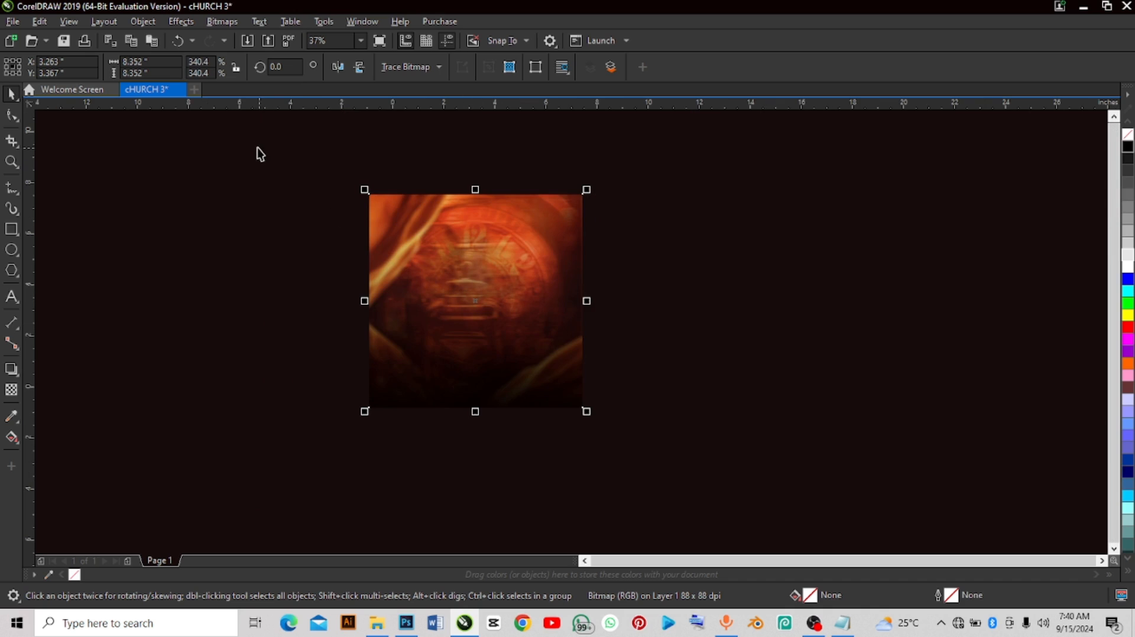
Step: Apply a Gaussian Blur with a radius of 10 pixels to the background image
{"action": "left_click", "coordinate": [176, 22]}
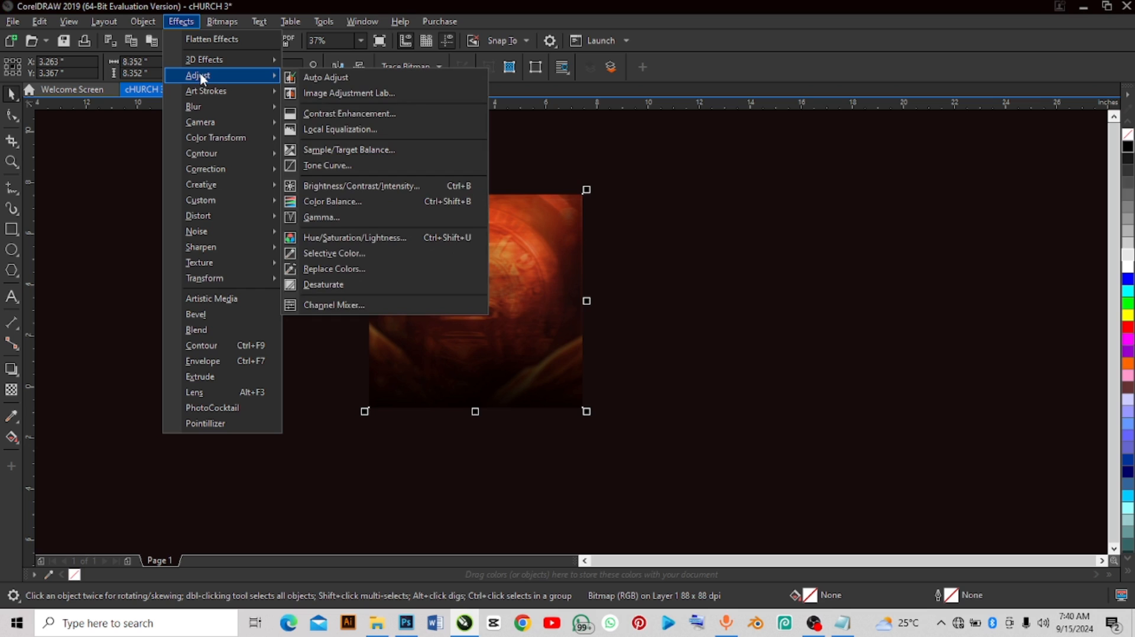
{"action": "mouse_move", "coordinate": [204, 104]}
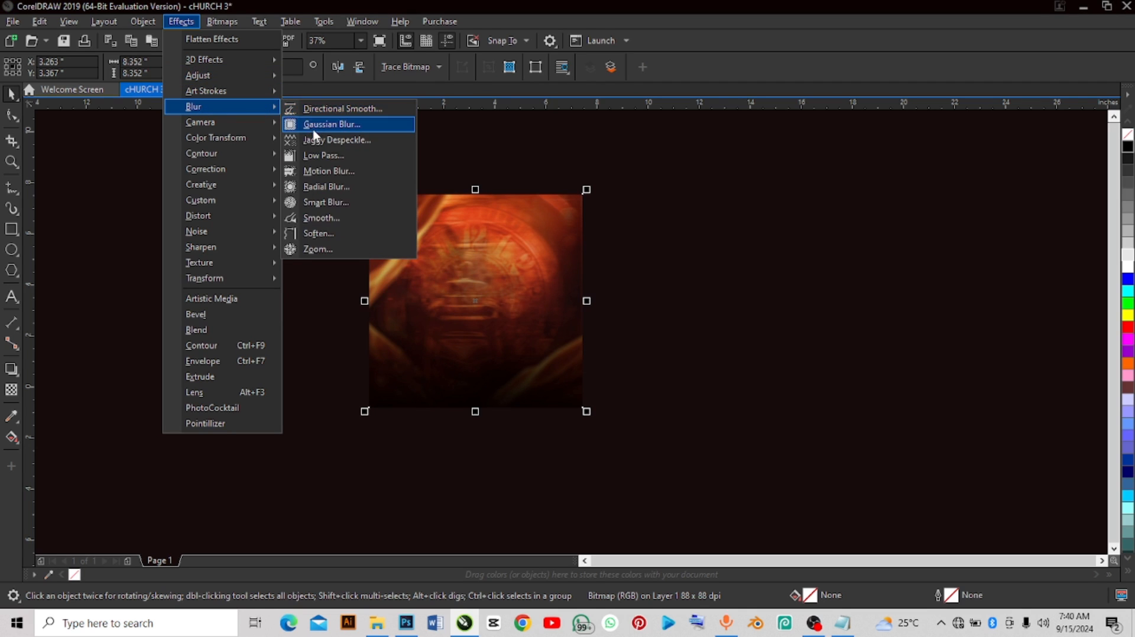
{"action": "left_click", "coordinate": [313, 122]}
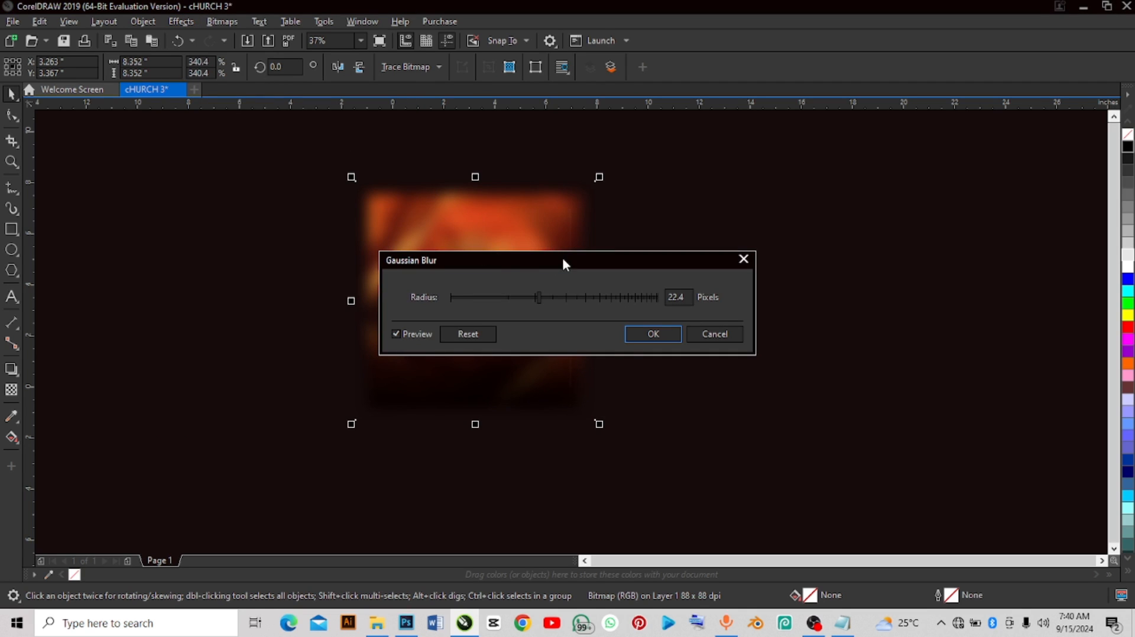
{"action": "left_click_drag", "start_coordinate": [544, 266], "coordinate": [744, 291]}
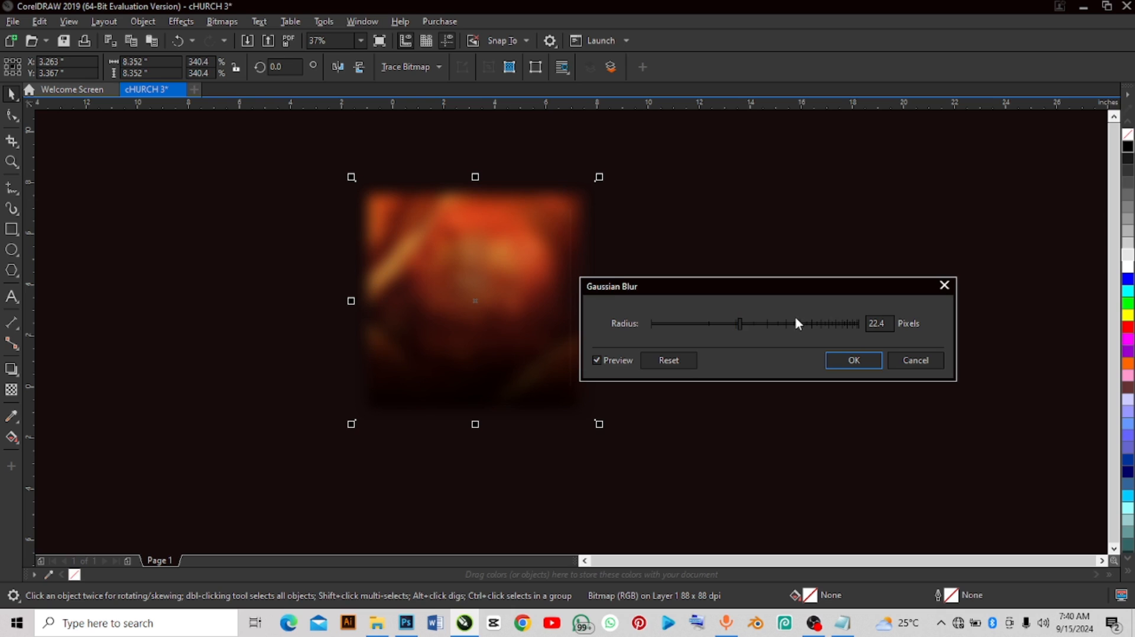
{"action": "double_click", "coordinate": [874, 324]}
{"action": "type", "text": "10"}
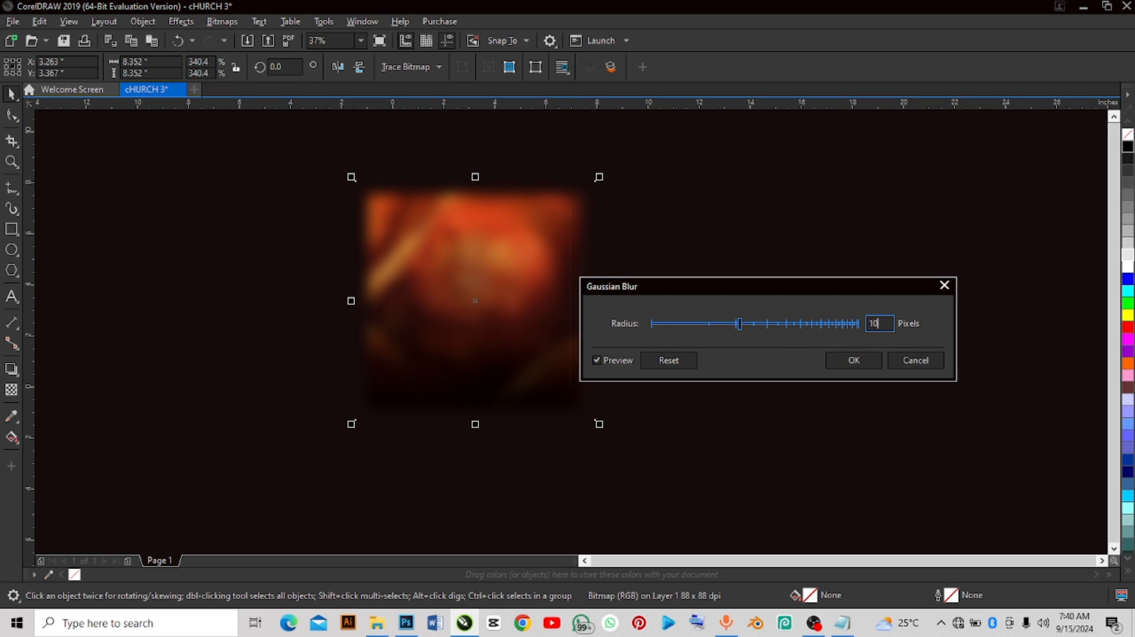
{"action": "left_click", "coordinate": [795, 362]}
{"action": "left_click", "coordinate": [856, 360]}
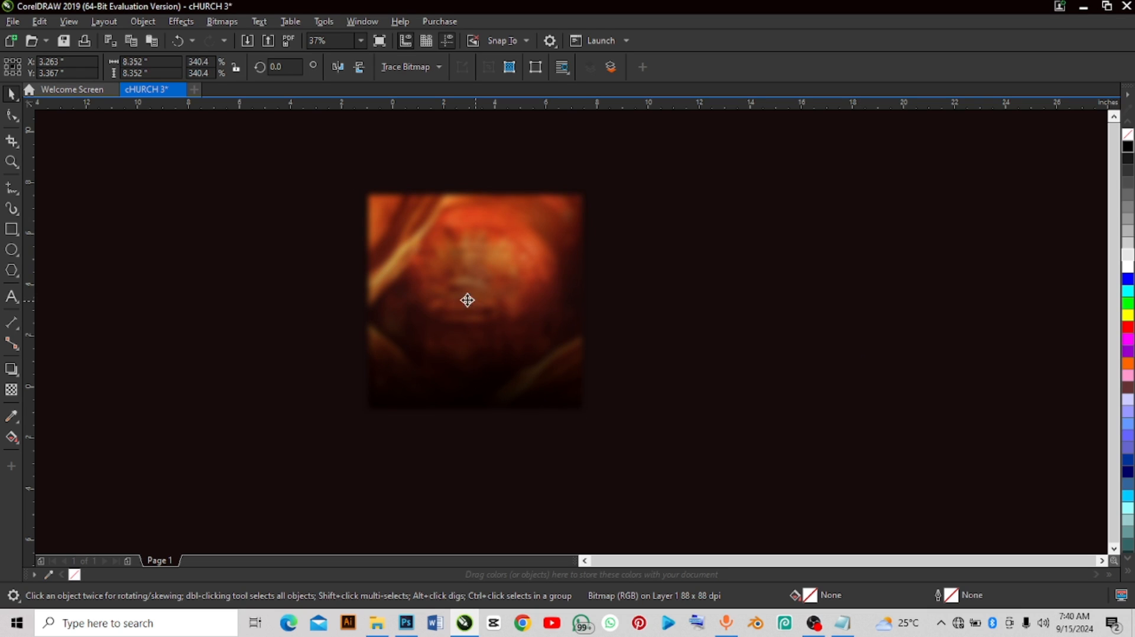
Step: Shift the blurred background image sideways to expose the page frame and PowerClip the image inside that frame
{"action": "scroll", "coordinate": [462, 341], "scroll_direction": "up", "scroll_amount": 2}
{"action": "scroll", "coordinate": [499, 296], "scroll_direction": "down", "scroll_amount": 3}
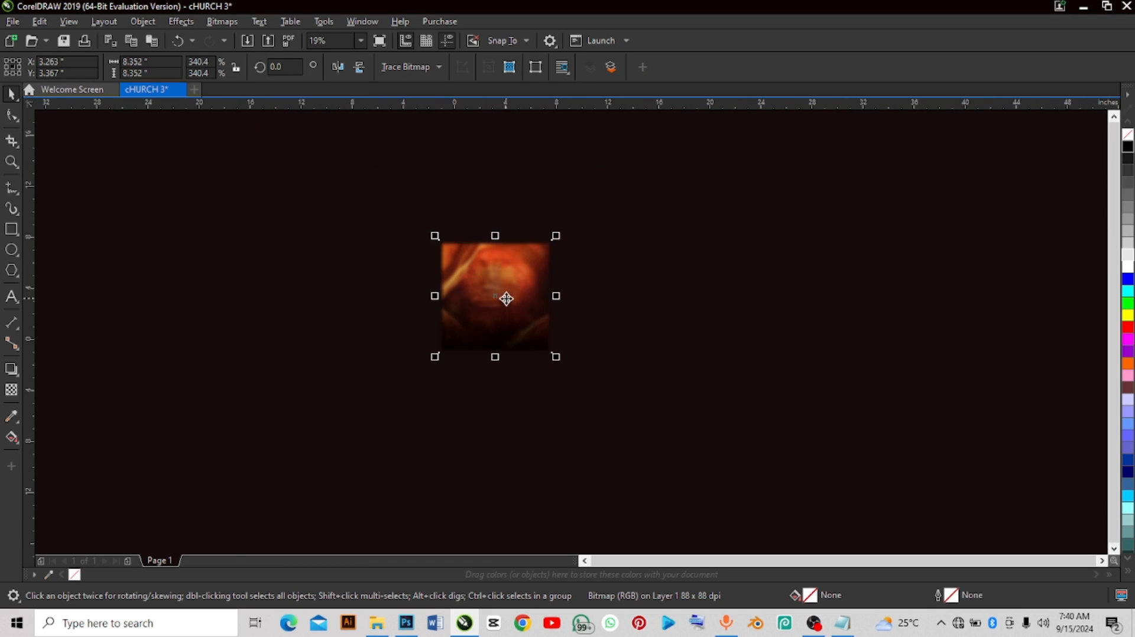
{"action": "scroll", "coordinate": [506, 288], "scroll_direction": "up", "scroll_amount": 2}
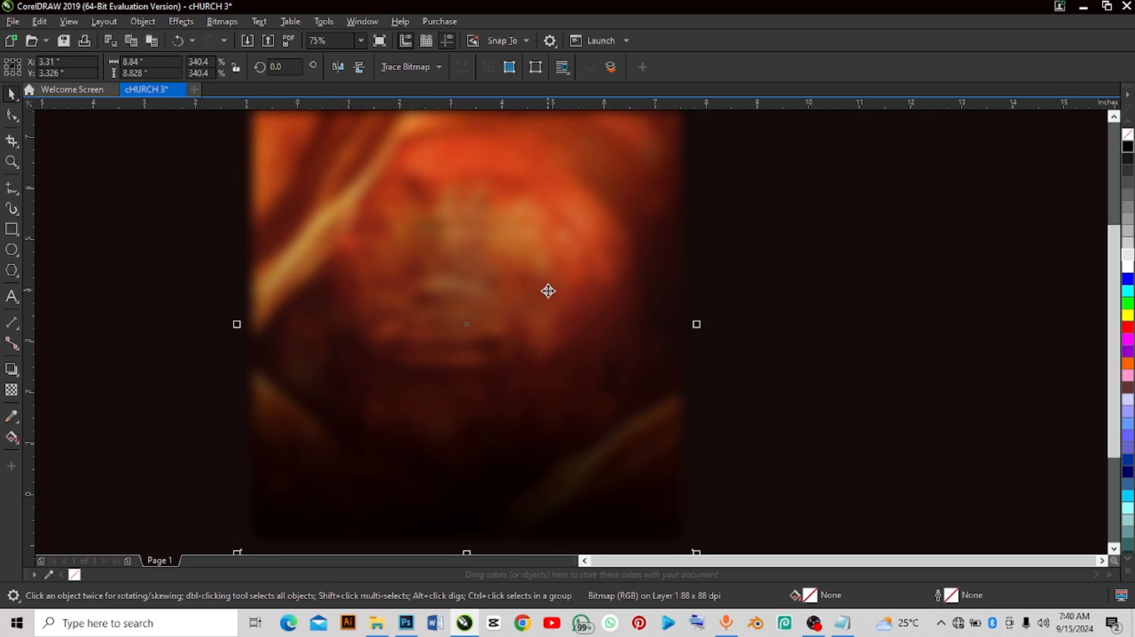
{"action": "scroll", "coordinate": [547, 289], "scroll_direction": "down", "scroll_amount": 2}
{"action": "left_click_drag", "start_coordinate": [548, 289], "coordinate": [402, 289]}
{"action": "right_click", "coordinate": [436, 285]}
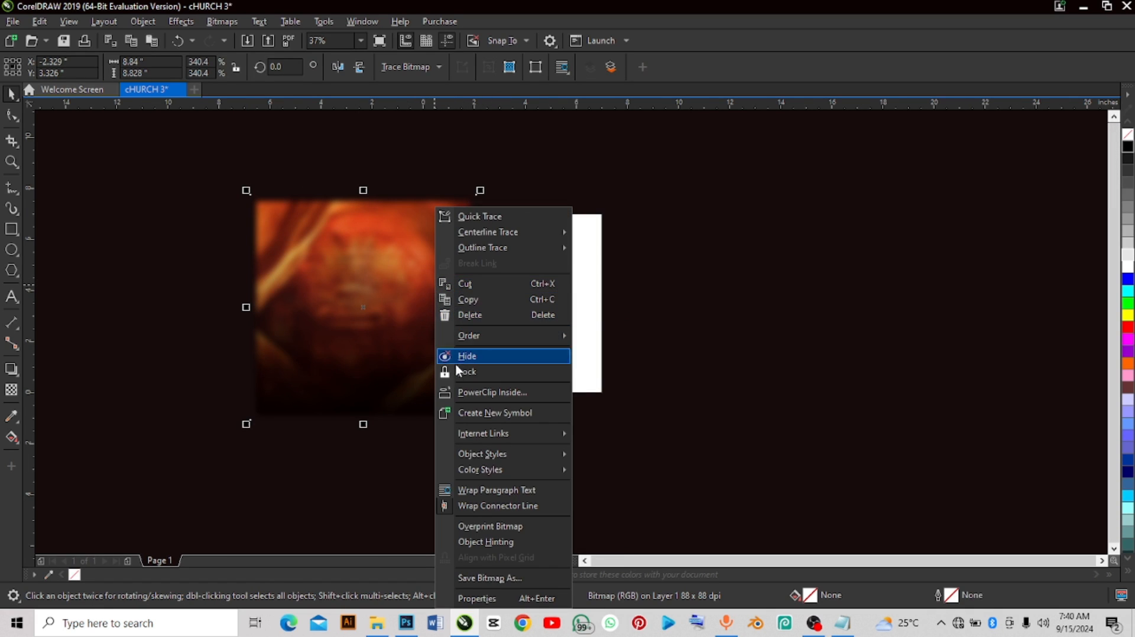
{"action": "left_click", "coordinate": [480, 392]}
{"action": "left_click", "coordinate": [553, 313]}
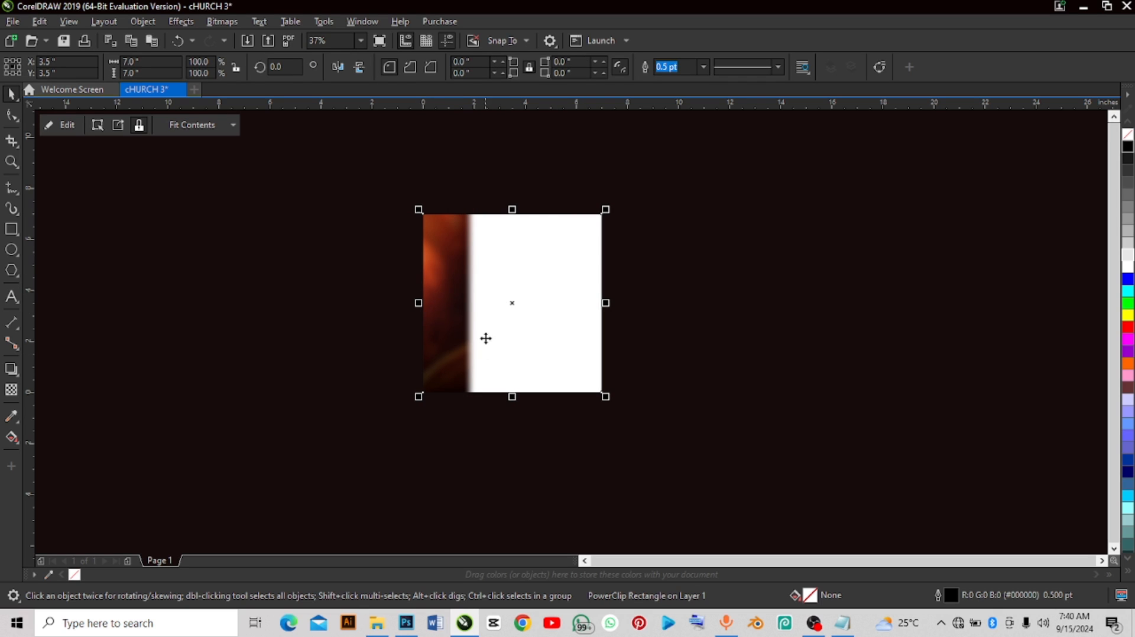
Step: Edit the PowerClip contents so the blurred image fully covers the page frame, then finish editing and deselect the frame
{"action": "left_click", "coordinate": [62, 124]}
{"action": "left_click_drag", "start_coordinate": [387, 272], "coordinate": [511, 277]}
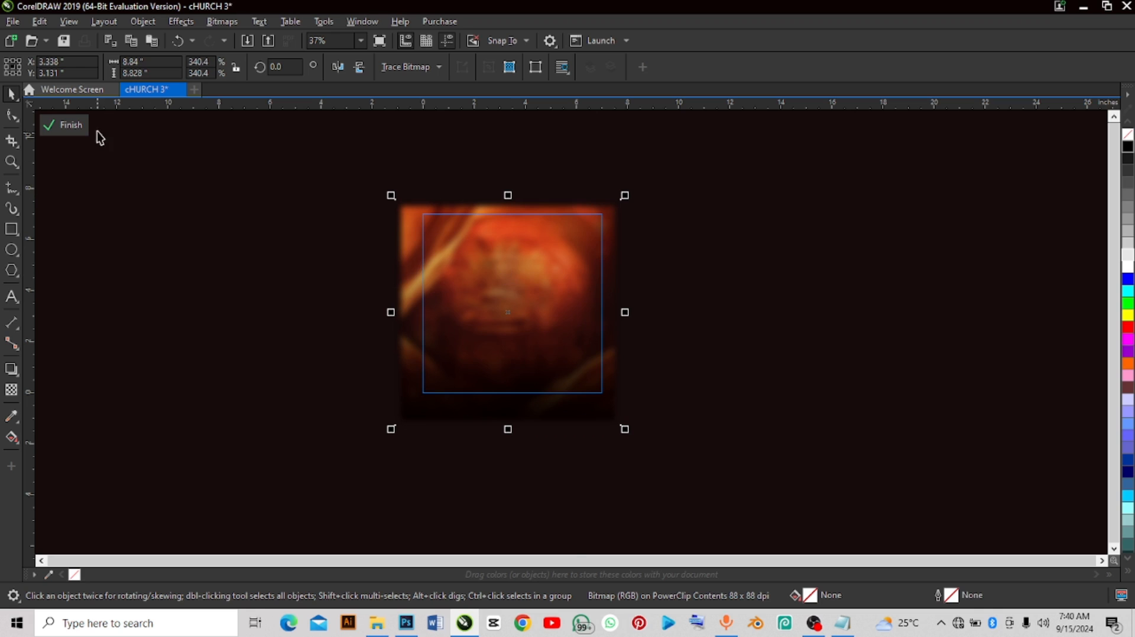
{"action": "left_click", "coordinate": [69, 125]}
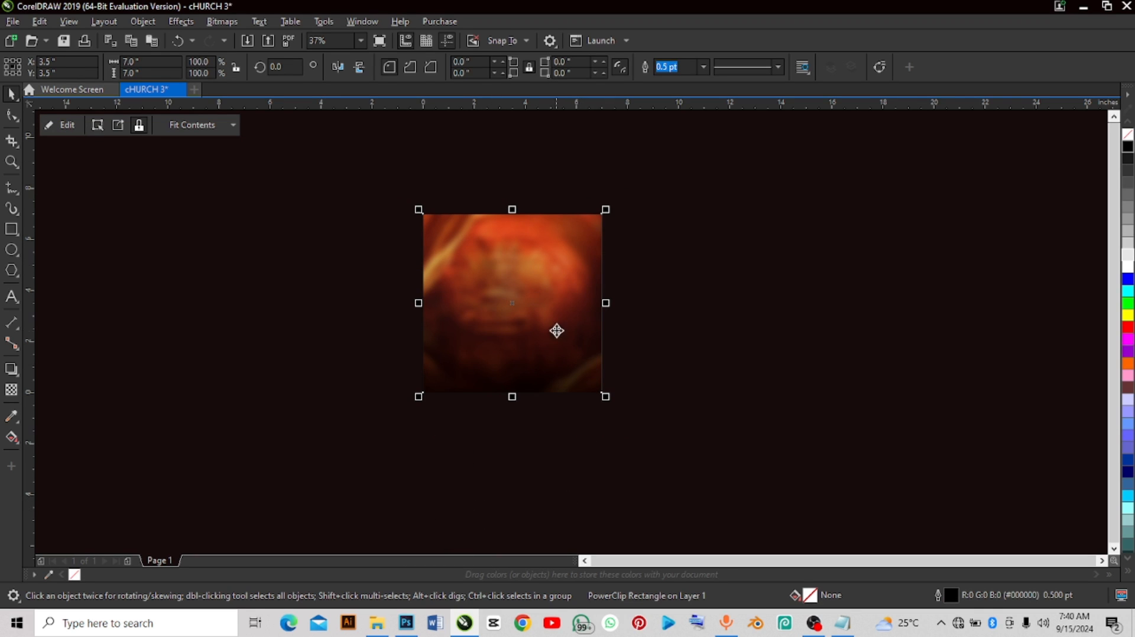
{"action": "left_click", "coordinate": [210, 235]}
{"action": "scroll", "coordinate": [485, 281], "scroll_direction": "up", "scroll_amount": 2}
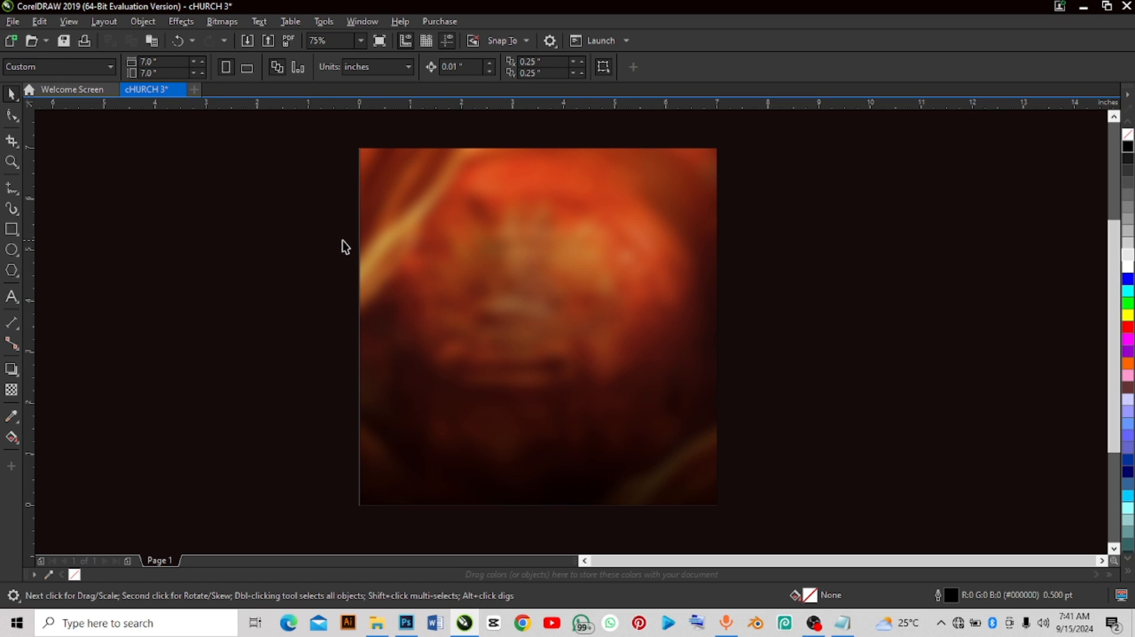
Step: Bring the golden shield image from the Church Flyer 3 folder onto the page's upper middle, sized about 4.65 by 3.1 inches
{"action": "left_click", "coordinate": [377, 622]}
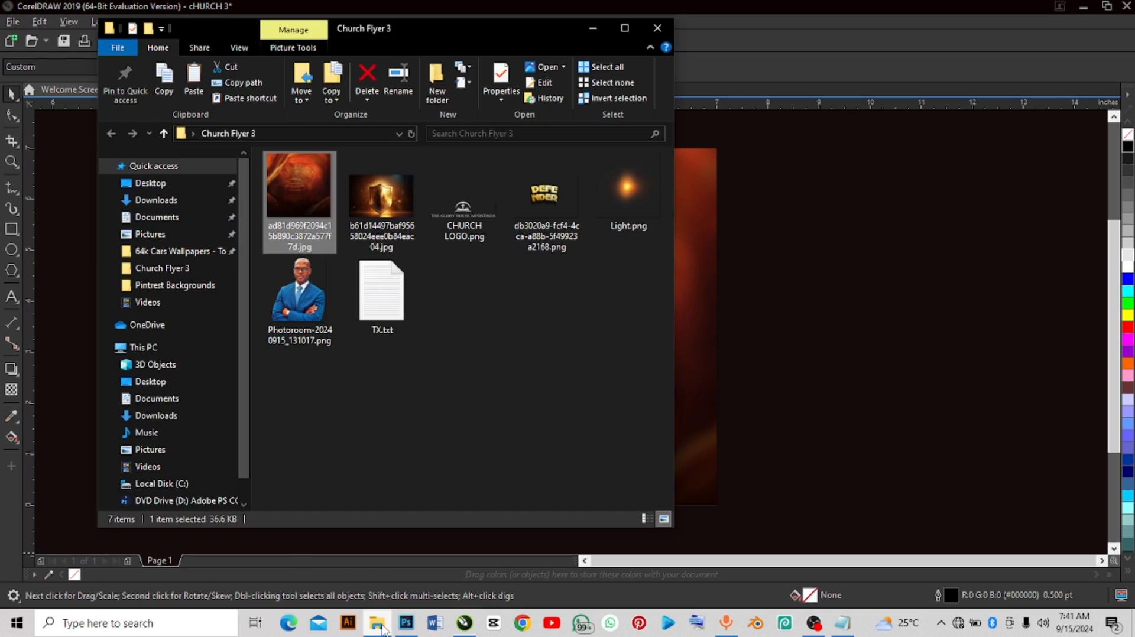
{"action": "left_click", "coordinate": [384, 212]}
{"action": "left_click_drag", "start_coordinate": [385, 214], "coordinate": [520, 381]}
{"action": "left_click_drag", "start_coordinate": [573, 352], "coordinate": [501, 297]}
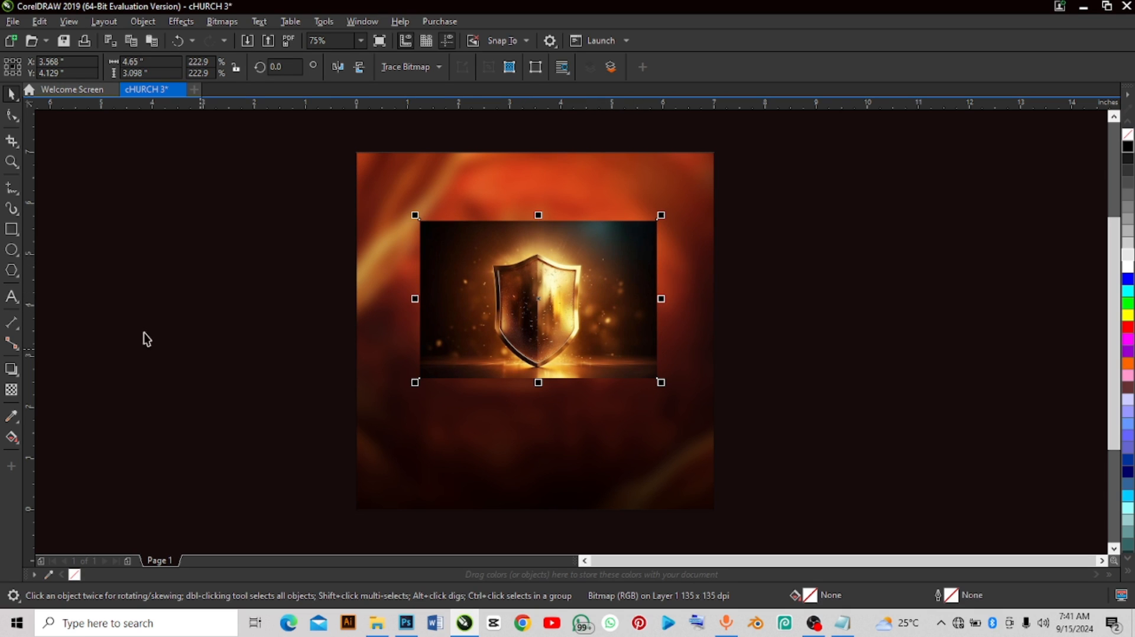
Step: Apply a short, nearly vertical fountain transparency that fades out the lower edge of the shield image
{"action": "left_click", "coordinate": [12, 390]}
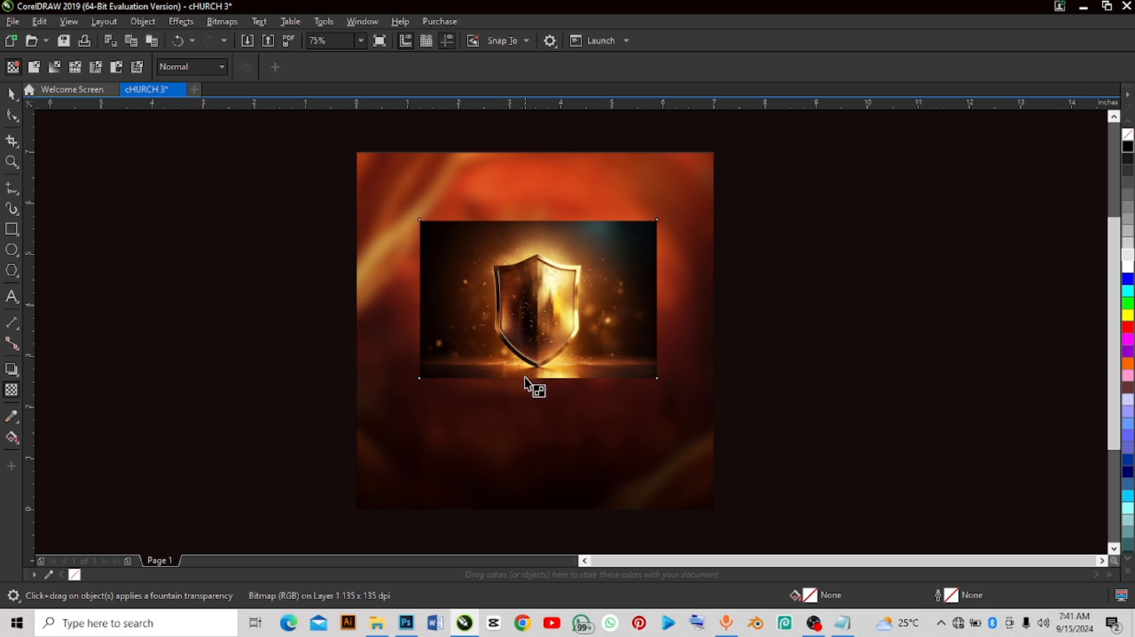
{"action": "left_click_drag", "start_coordinate": [526, 379], "coordinate": [525, 372]}
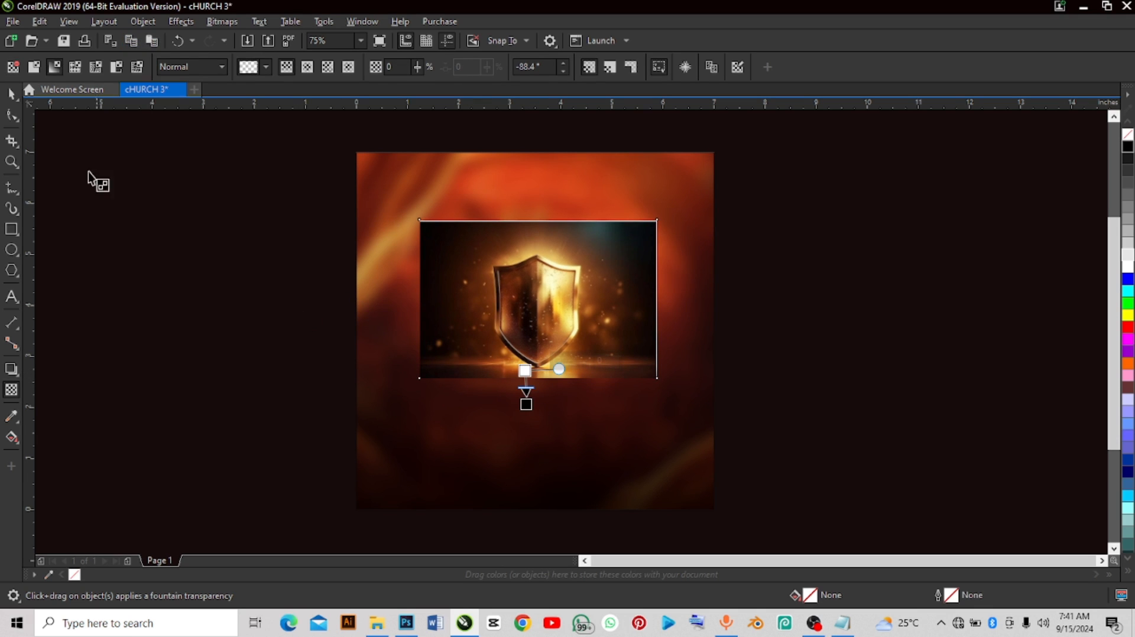
{"action": "left_click", "coordinate": [10, 93]}
Step: Convert the shield image with its transparency to a 300 dpi RGB bitmap with anti-aliasing and a transparent background
{"action": "left_click", "coordinate": [228, 26]}
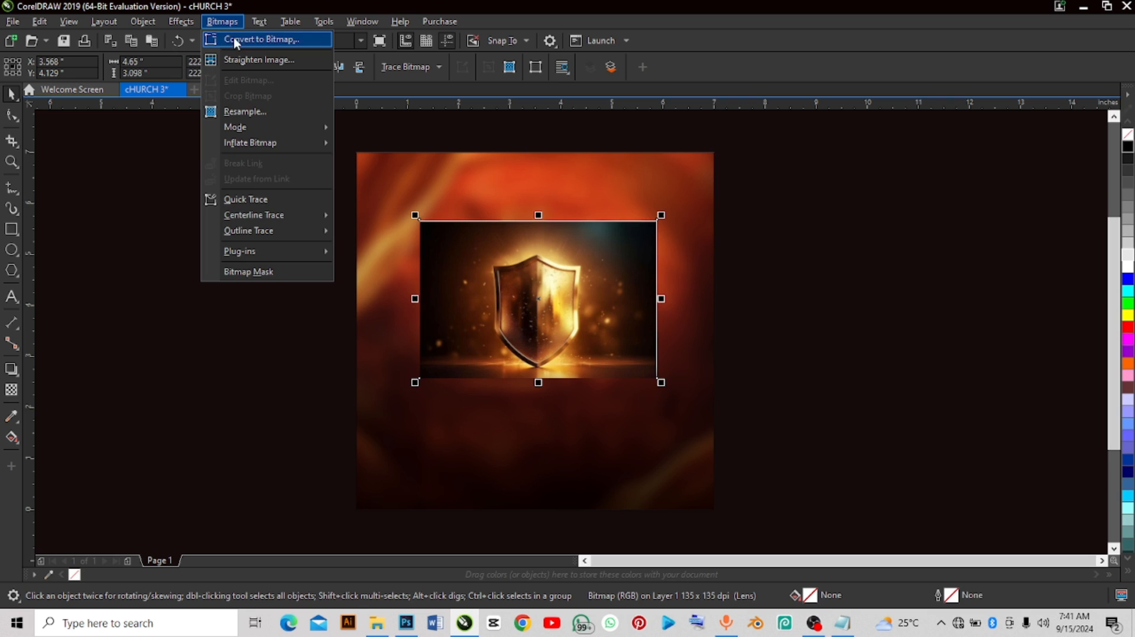
{"action": "left_click", "coordinate": [233, 39]}
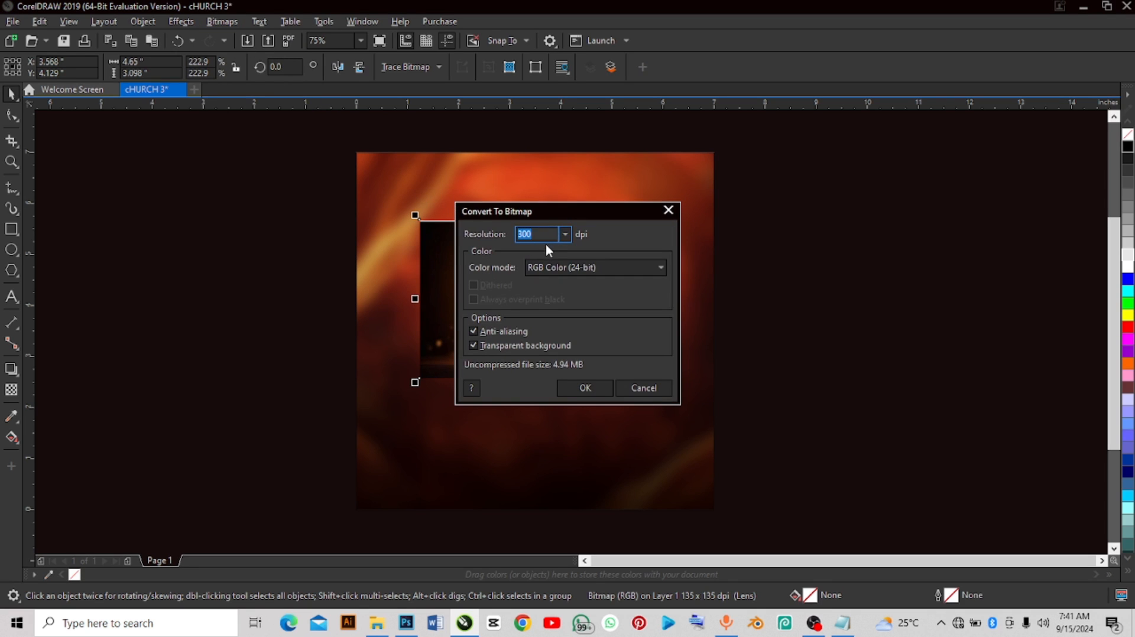
{"action": "left_click", "coordinate": [573, 387]}
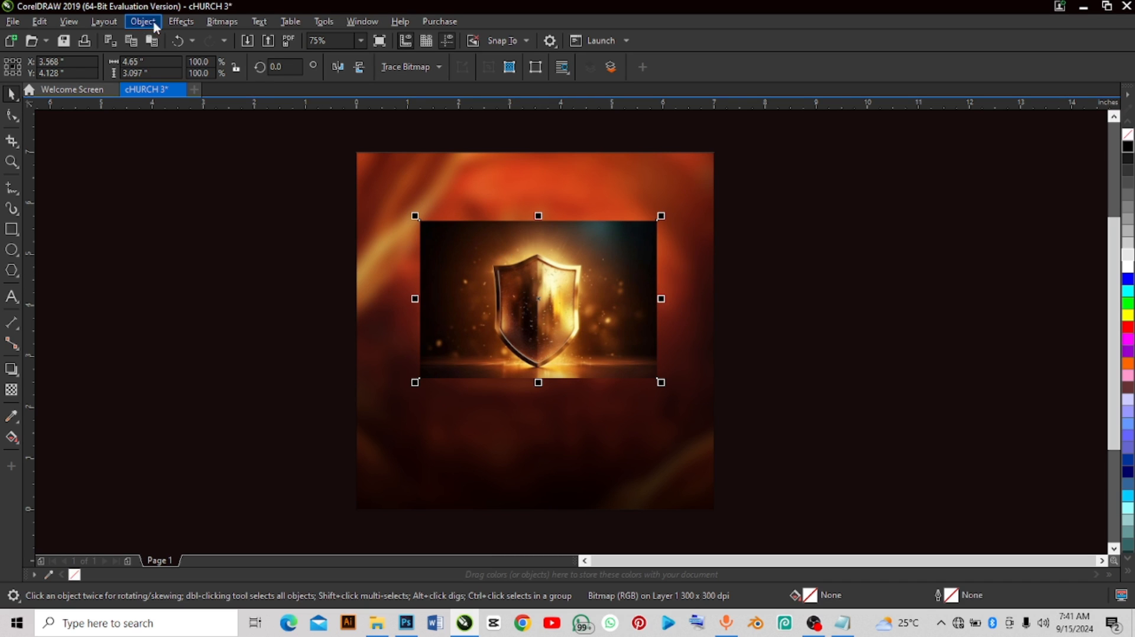
Step: Apply an elliptical Vignette effect to the shield bitmap with offset 99 and fade 75 to soften its edges
{"action": "left_click", "coordinate": [171, 23]}
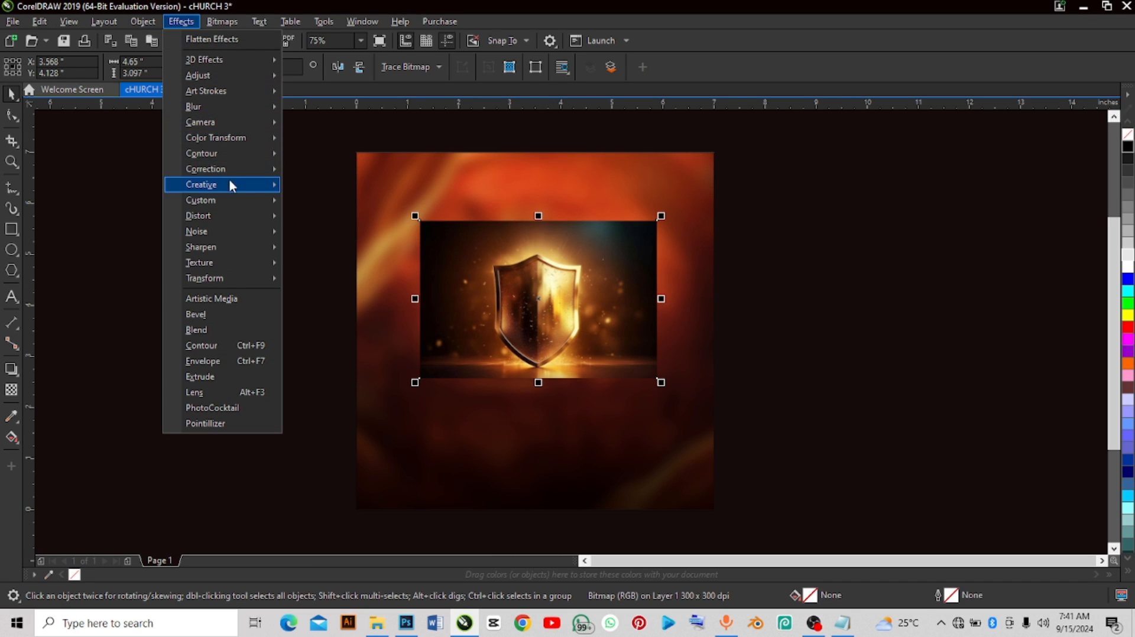
{"action": "mouse_move", "coordinate": [230, 183]}
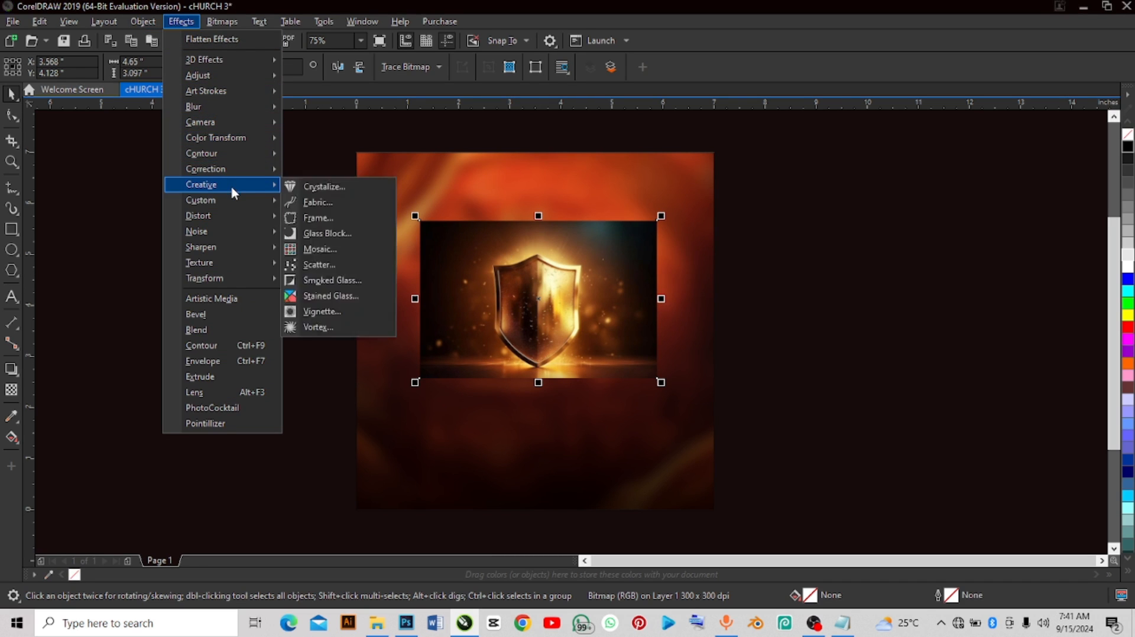
{"action": "left_click", "coordinate": [324, 314]}
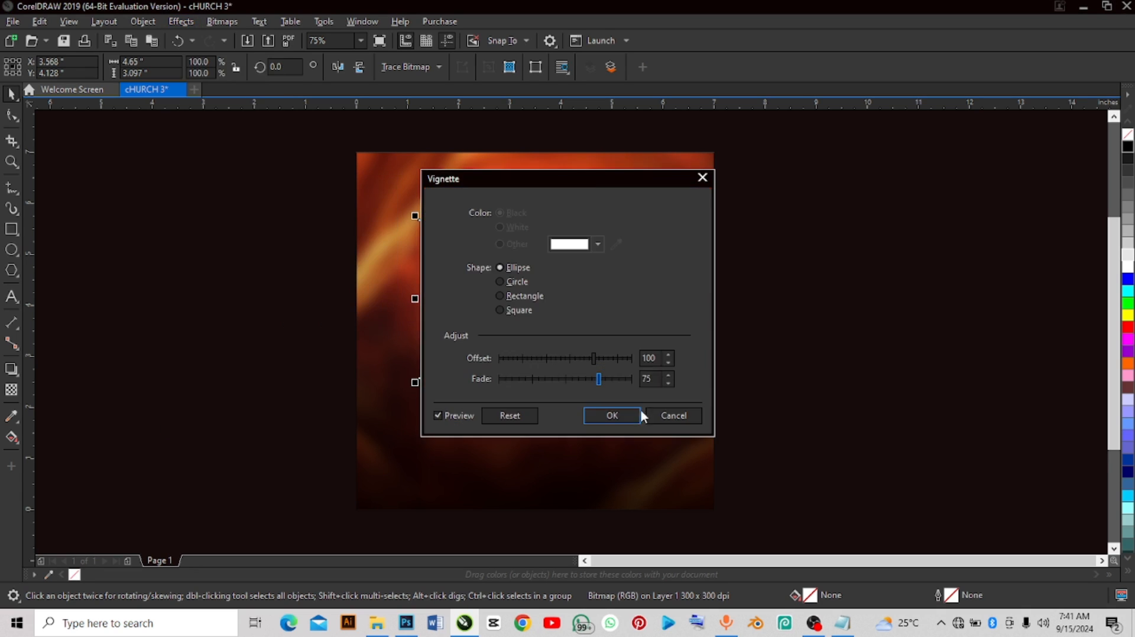
{"action": "left_click_drag", "start_coordinate": [587, 178], "coordinate": [860, 175]}
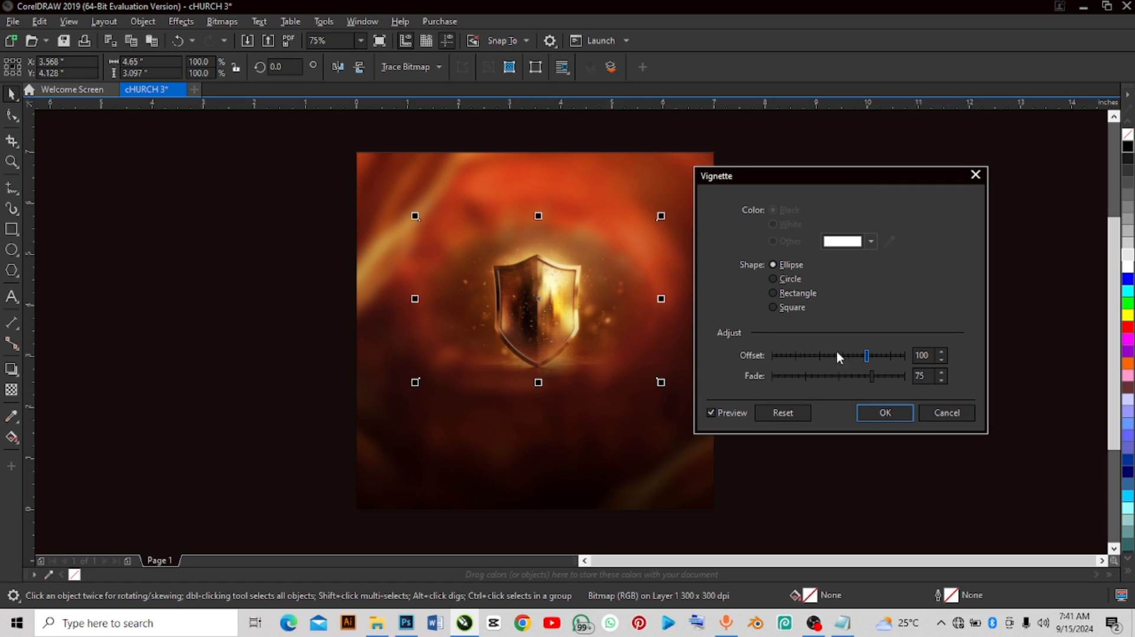
{"action": "left_click", "coordinate": [867, 357]}
{"action": "left_click_drag", "start_coordinate": [861, 357], "coordinate": [866, 359]}
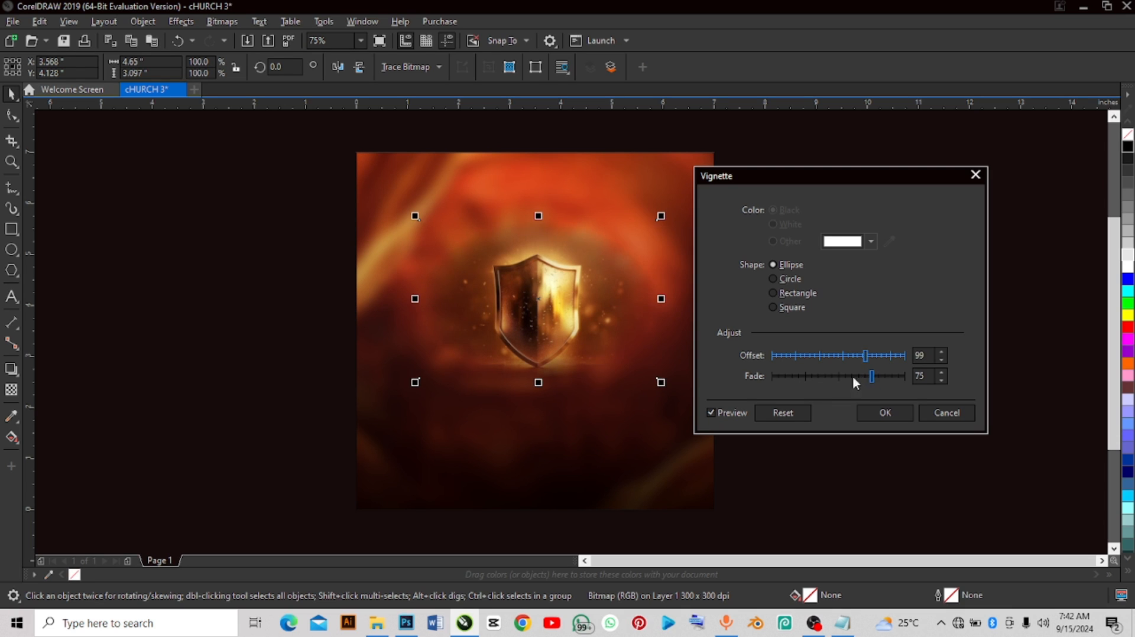
{"action": "left_click", "coordinate": [884, 413]}
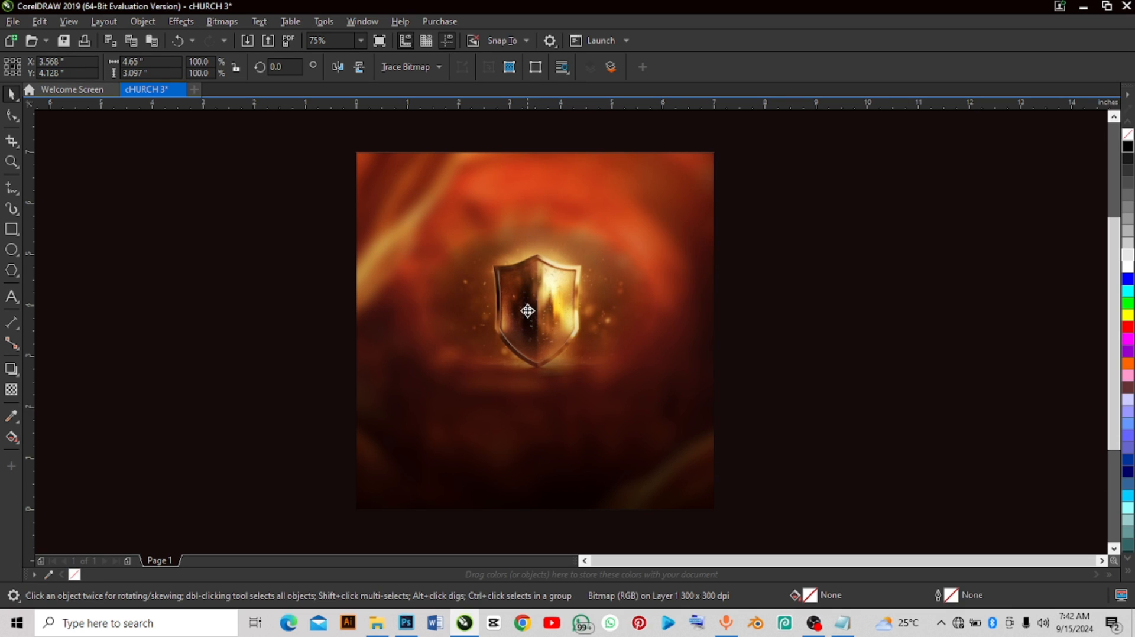
Step: Nudge the vignetted shield image slightly so its center sits at about X 3.56, Y 4.12 inches
{"action": "scroll", "coordinate": [527, 310], "scroll_direction": "up", "scroll_amount": 1}
{"action": "scroll", "coordinate": [528, 296], "scroll_direction": "up", "scroll_amount": 2}
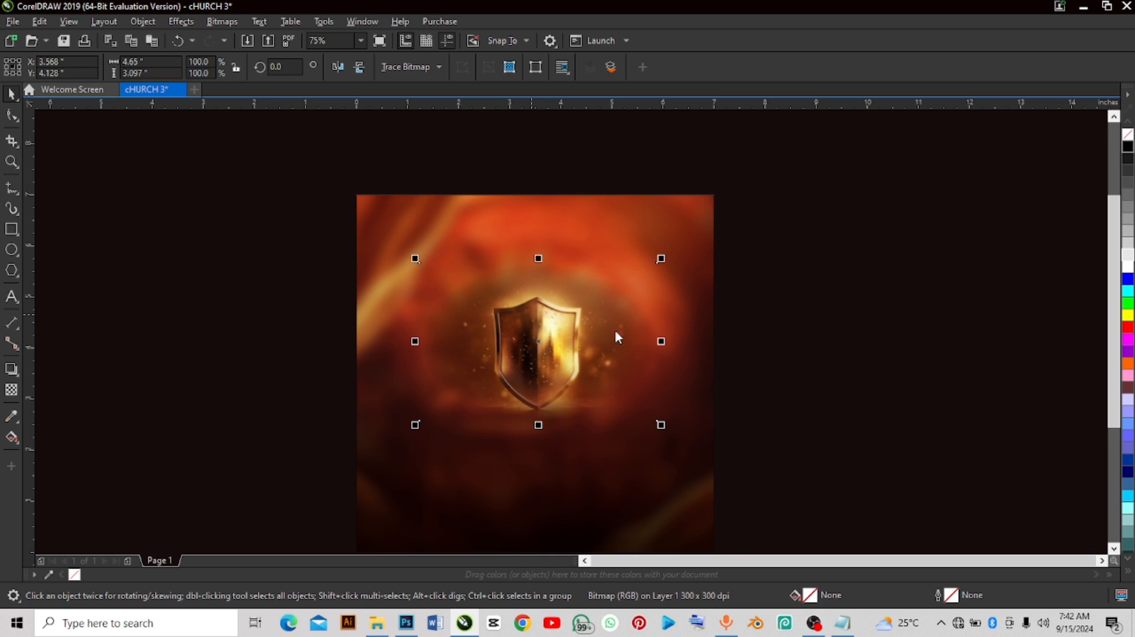
{"action": "left_click_drag", "start_coordinate": [1115, 243], "coordinate": [1115, 272]}
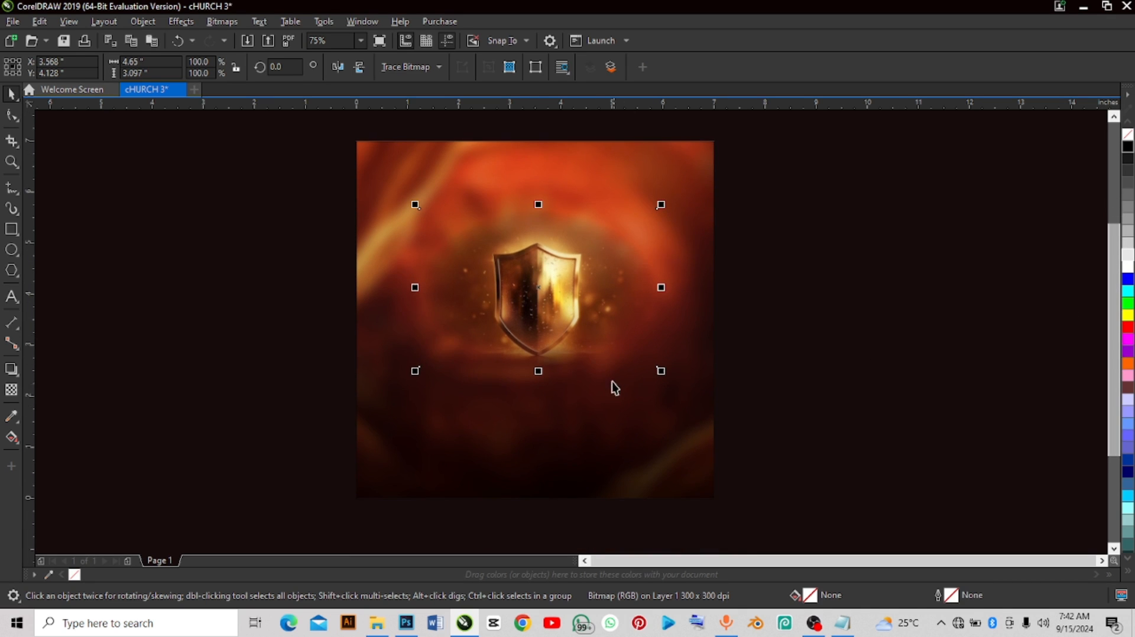
{"action": "scroll", "coordinate": [575, 361], "scroll_direction": "down", "scroll_amount": 2}
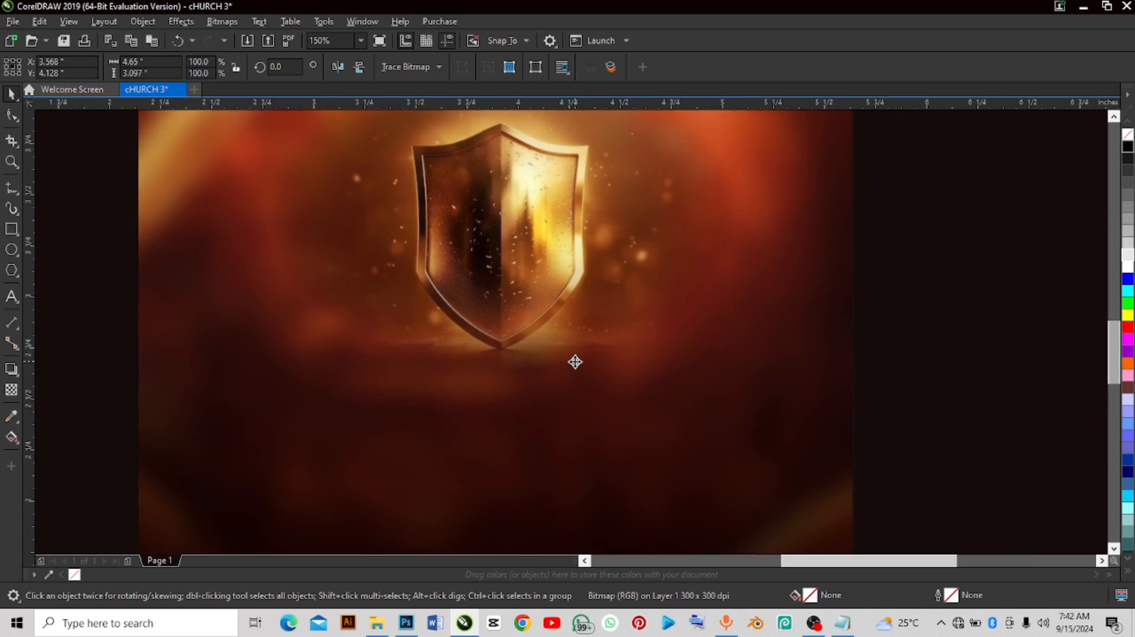
{"action": "scroll", "coordinate": [572, 353], "scroll_direction": "up", "scroll_amount": 2}
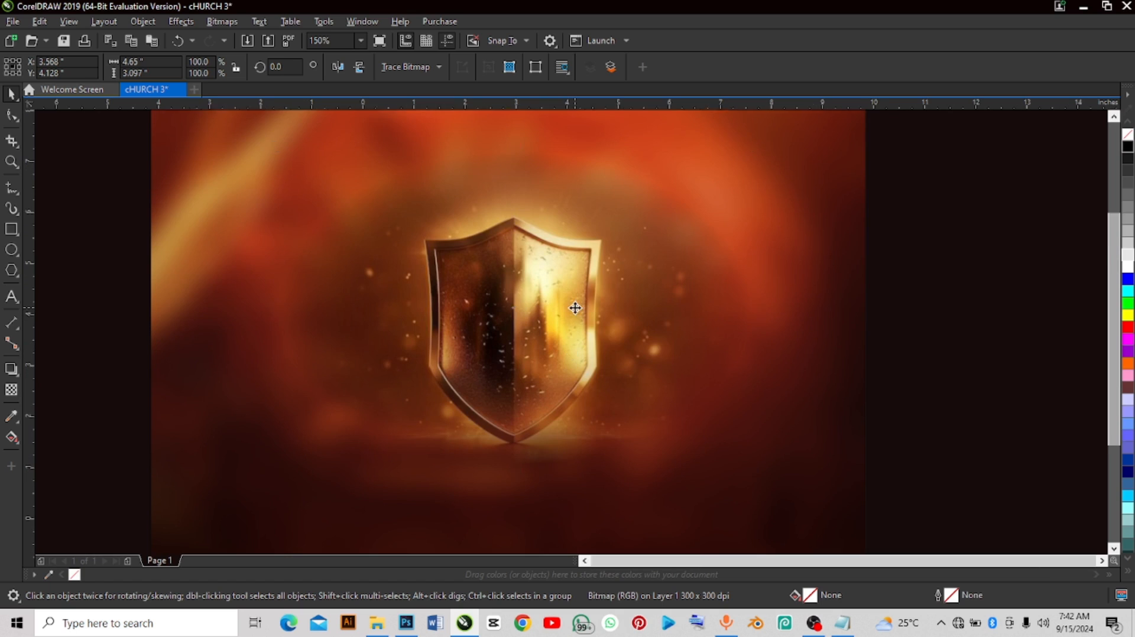
{"action": "scroll", "coordinate": [571, 316], "scroll_direction": "down", "scroll_amount": 1}
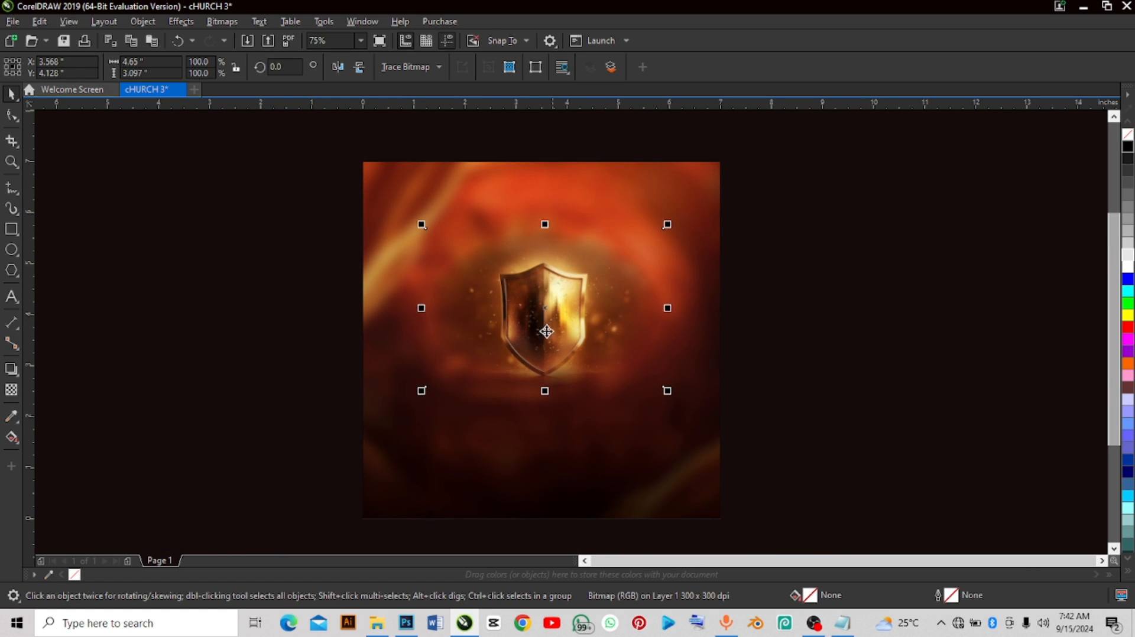
{"action": "key", "text": "z"}
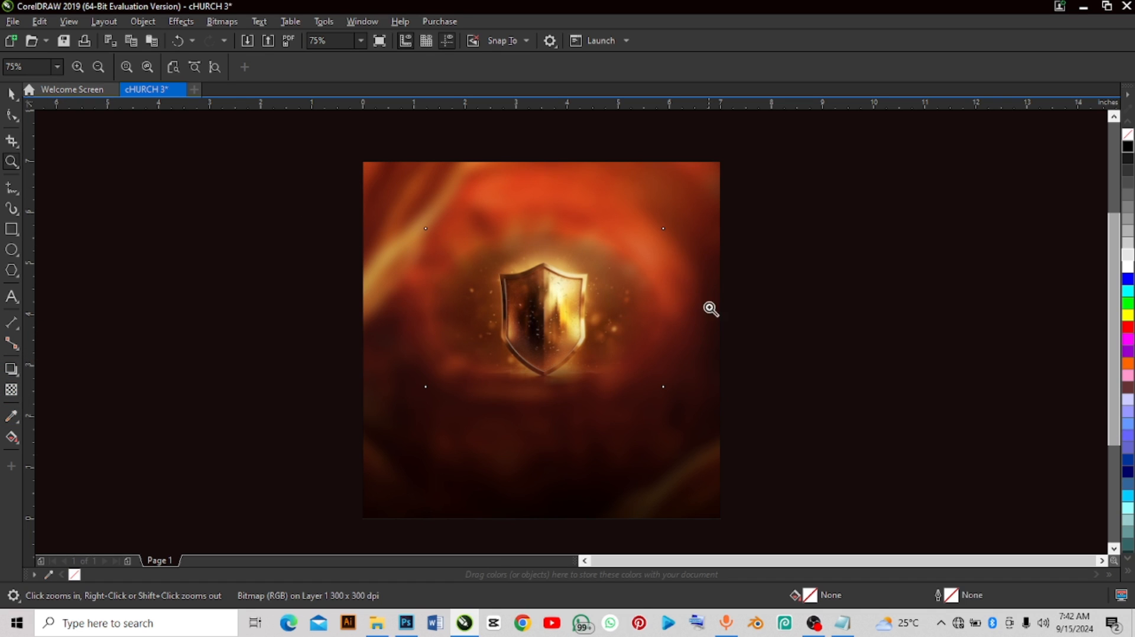
{"action": "left_click_drag", "start_coordinate": [312, 191], "coordinate": [742, 477]}
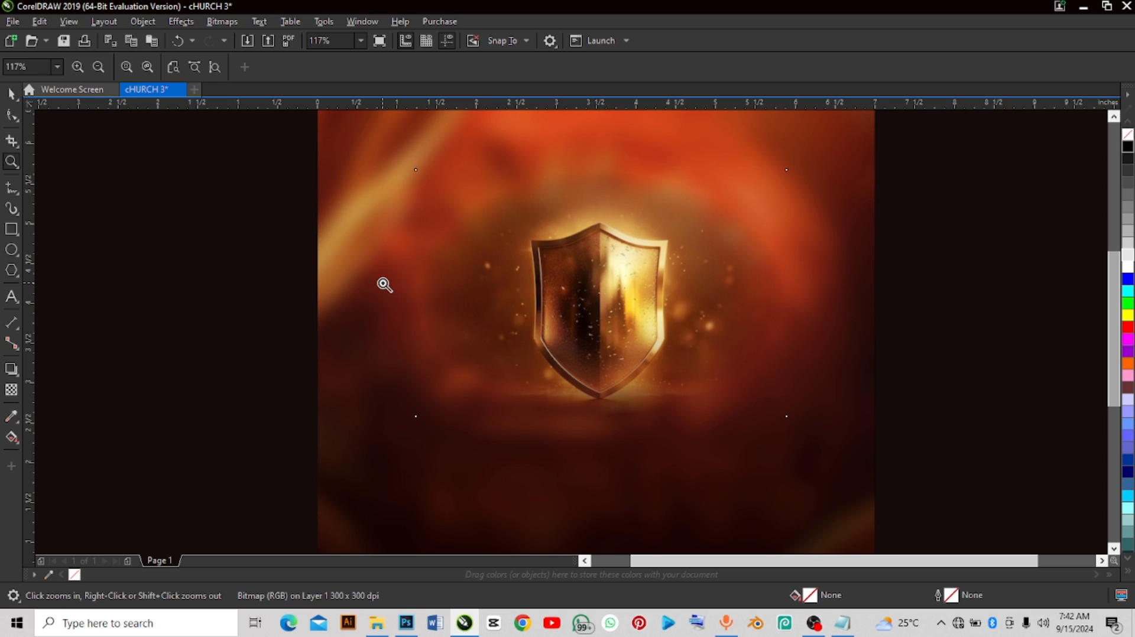
{"action": "key", "text": "space"}
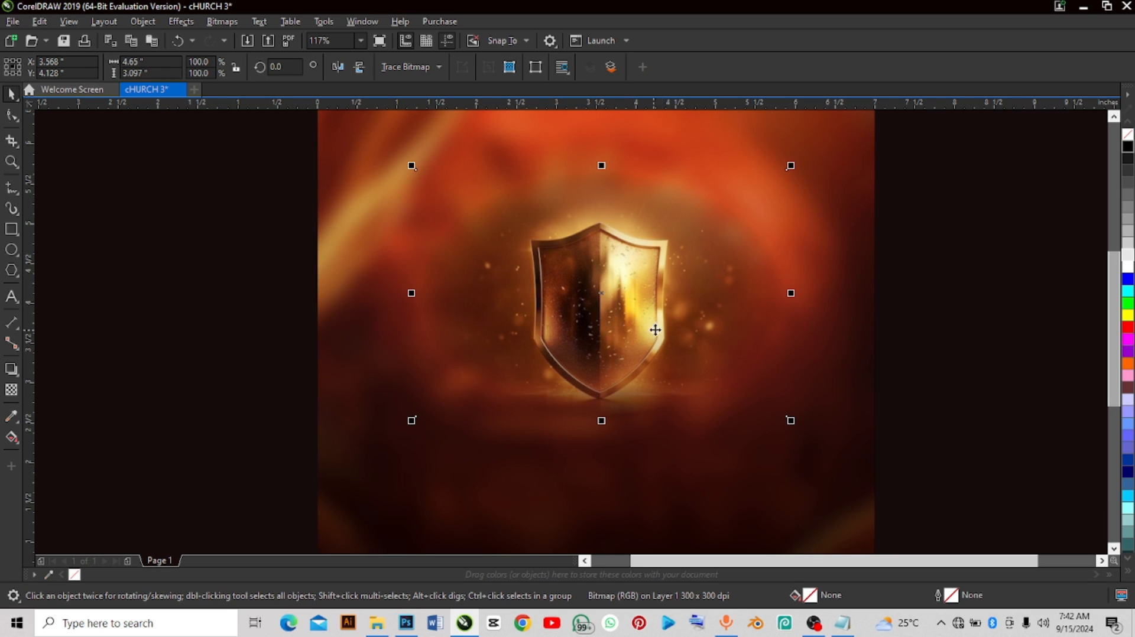
{"action": "left_click_drag", "start_coordinate": [562, 304], "coordinate": [565, 307]}
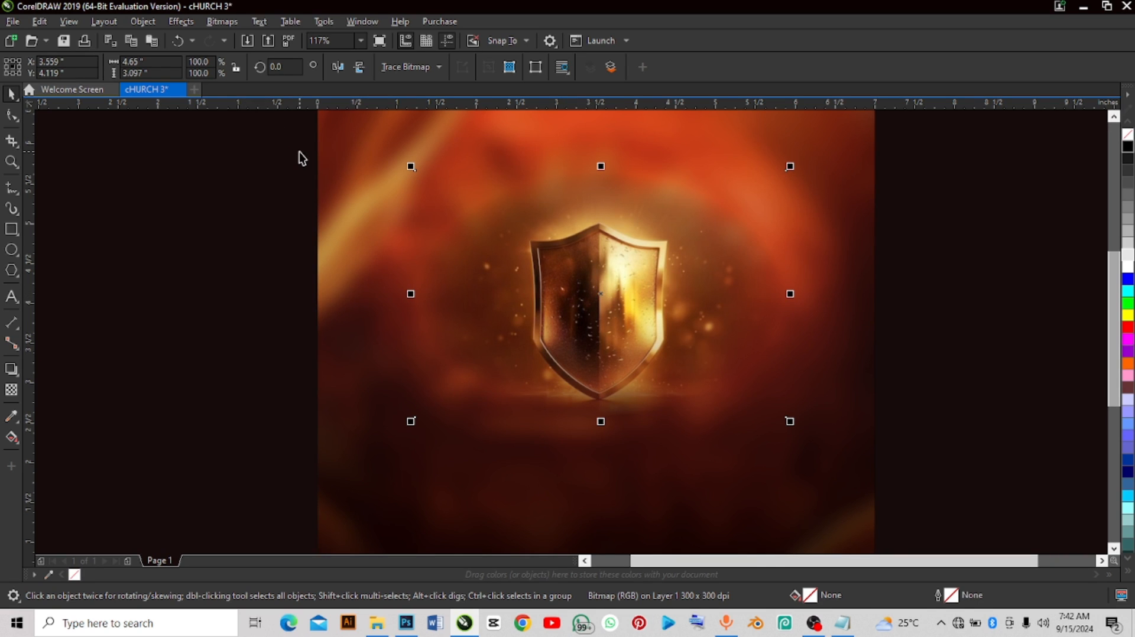
Step: Open the Tone Curve adjustment for the shield image and reset the curve to a straight line
{"action": "left_click", "coordinate": [181, 22]}
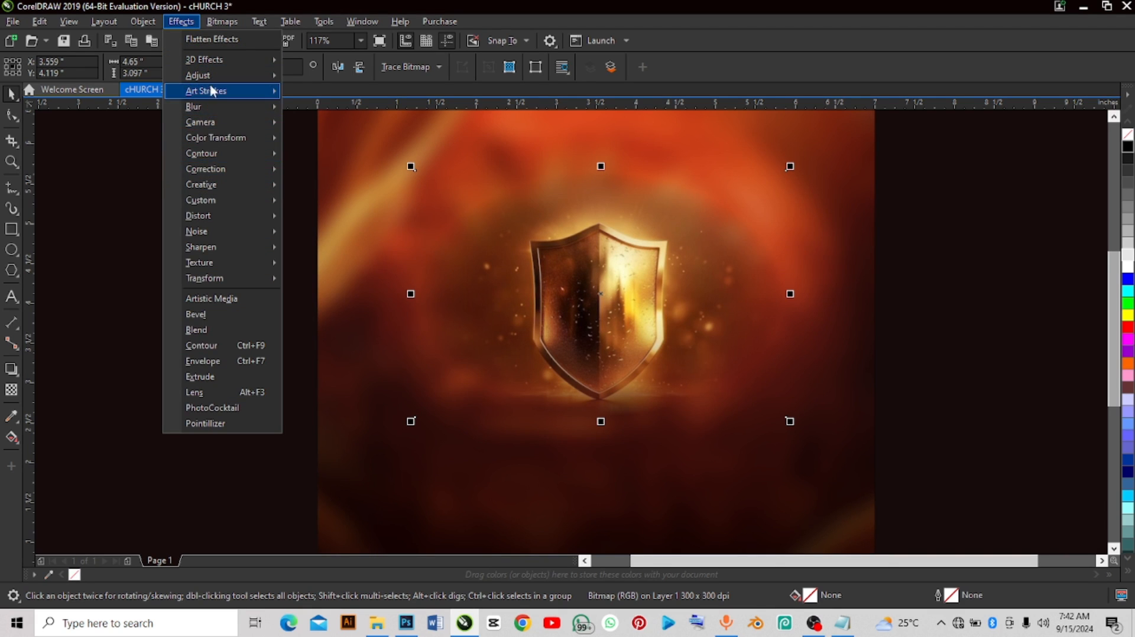
{"action": "mouse_move", "coordinate": [211, 76]}
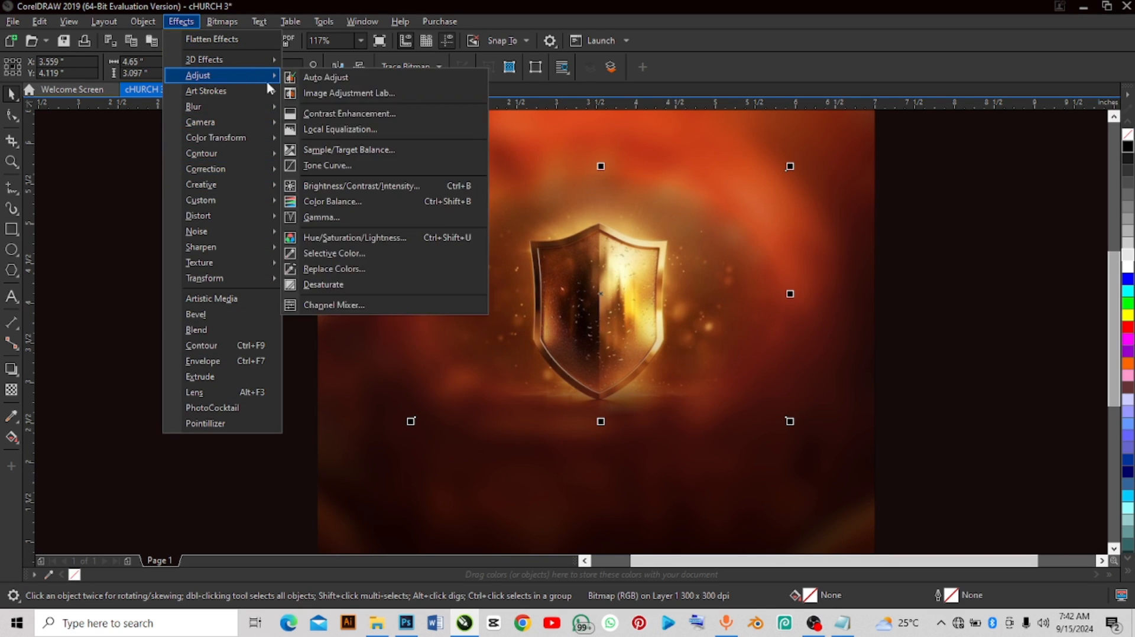
{"action": "left_click", "coordinate": [314, 168]}
{"action": "left_click_drag", "start_coordinate": [508, 106], "coordinate": [958, 142]}
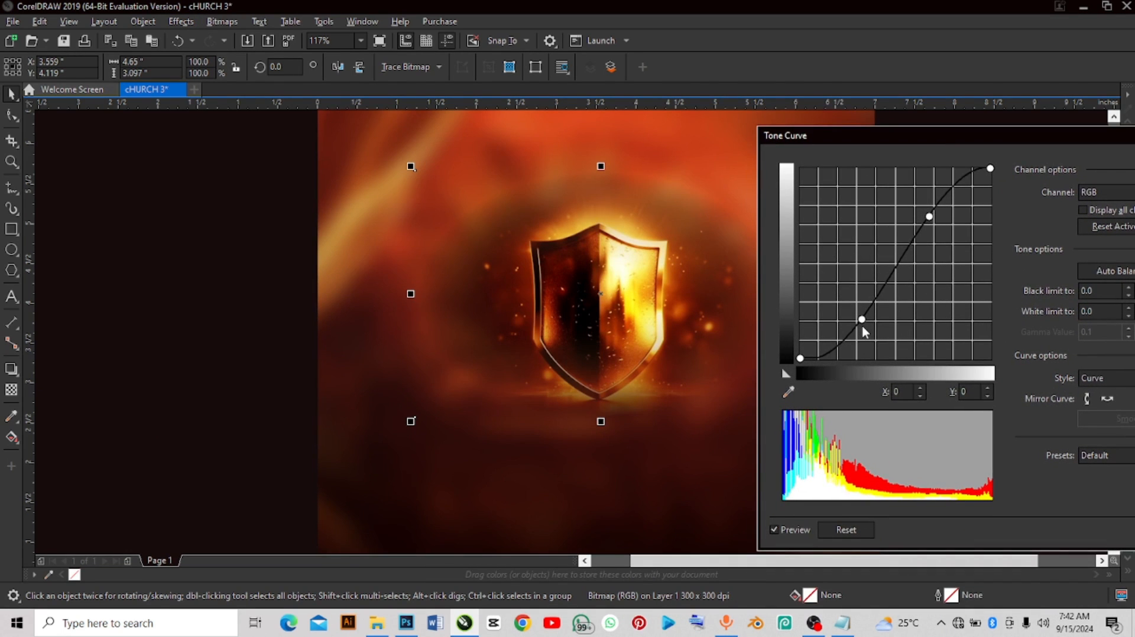
{"action": "left_click", "coordinate": [846, 530]}
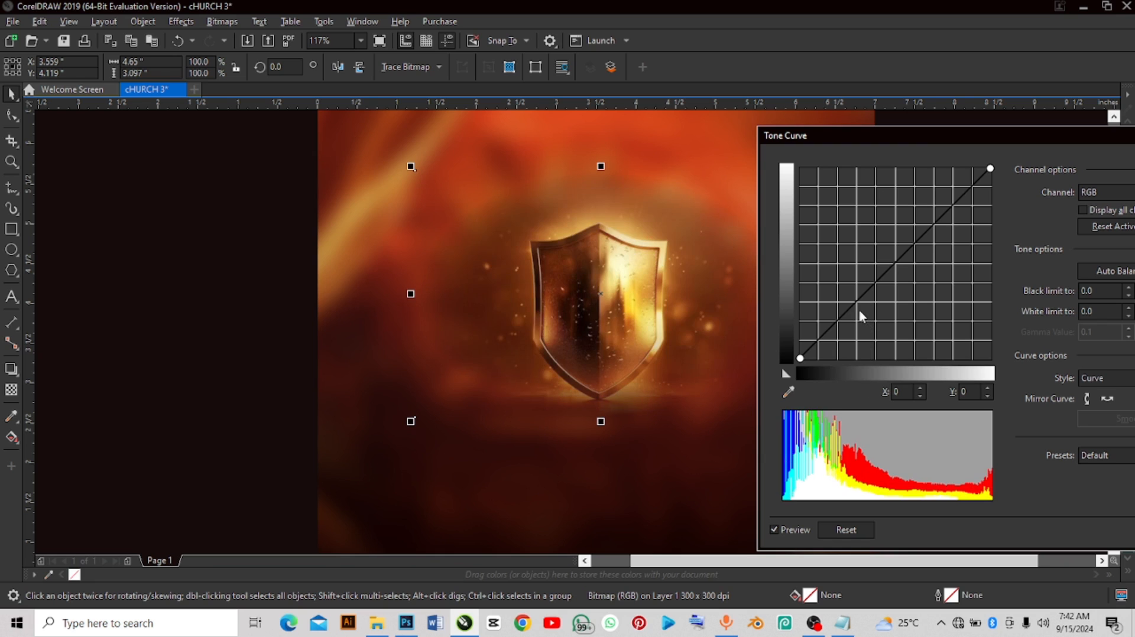
Step: Apply a contrast-boosting S-shaped RGB tone curve with points at about 82/53 and 174/177 to the shield image
{"action": "left_click_drag", "start_coordinate": [854, 304], "coordinate": [873, 334]}
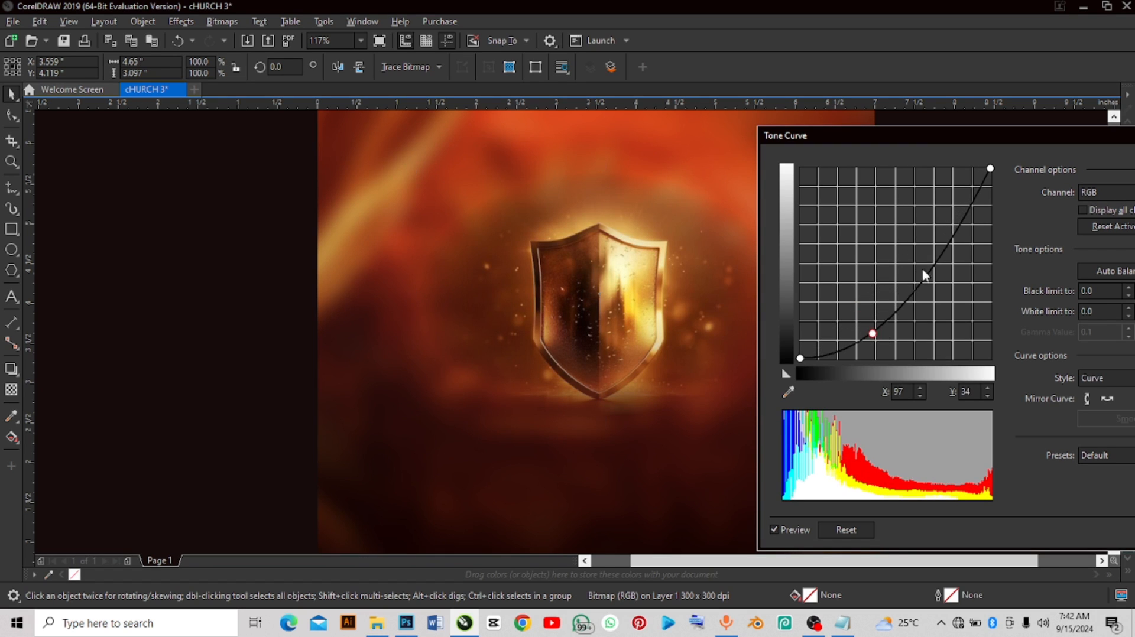
{"action": "left_click_drag", "start_coordinate": [943, 250], "coordinate": [933, 232]}
{"action": "left_click_drag", "start_coordinate": [875, 336], "coordinate": [864, 327]}
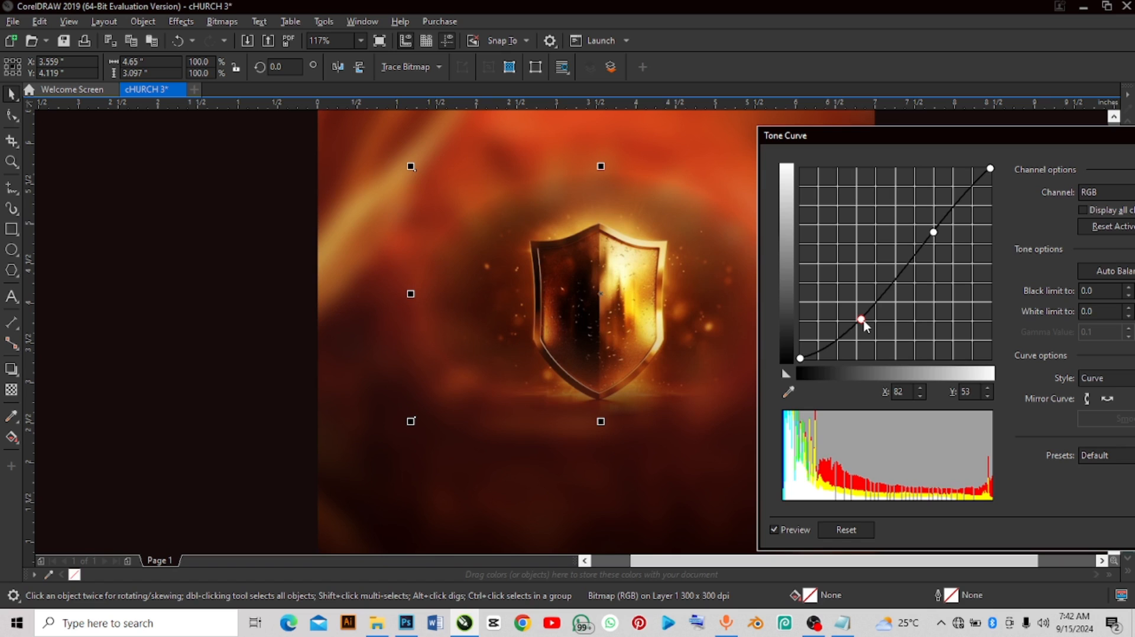
{"action": "mouse_move", "coordinate": [934, 234]}
{"action": "left_mouse_down"}
{"action": "mouse_move", "coordinate": [943, 240]}
{"action": "mouse_move", "coordinate": [932, 230]}
{"action": "left_mouse_up"}
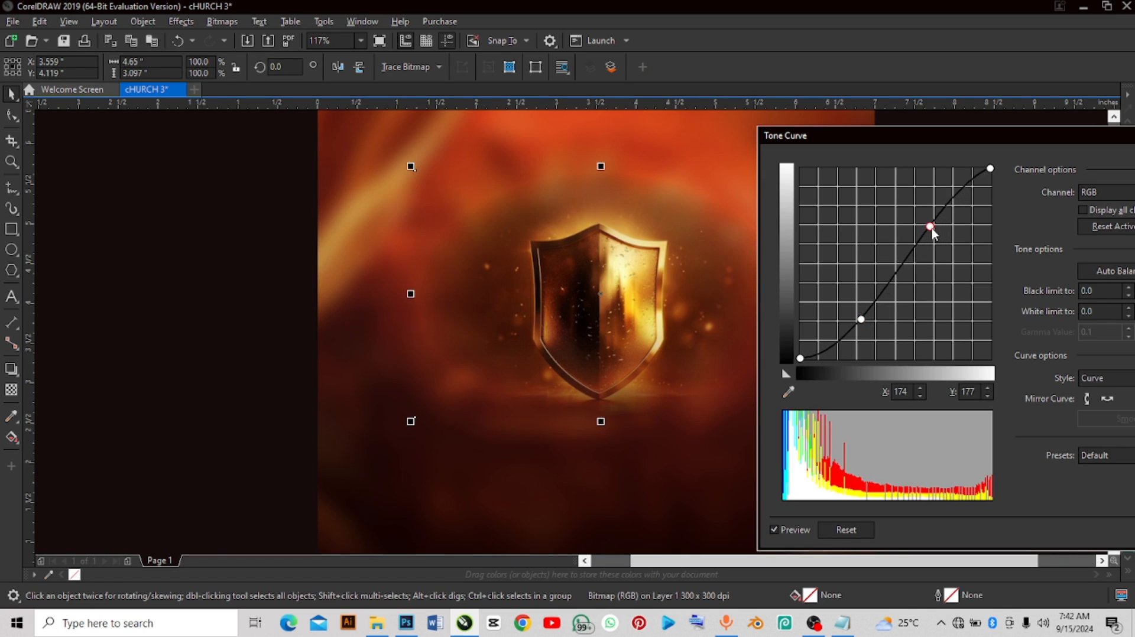
{"action": "left_click_drag", "start_coordinate": [1031, 151], "coordinate": [780, 142]}
{"action": "left_click", "coordinate": [910, 510]}
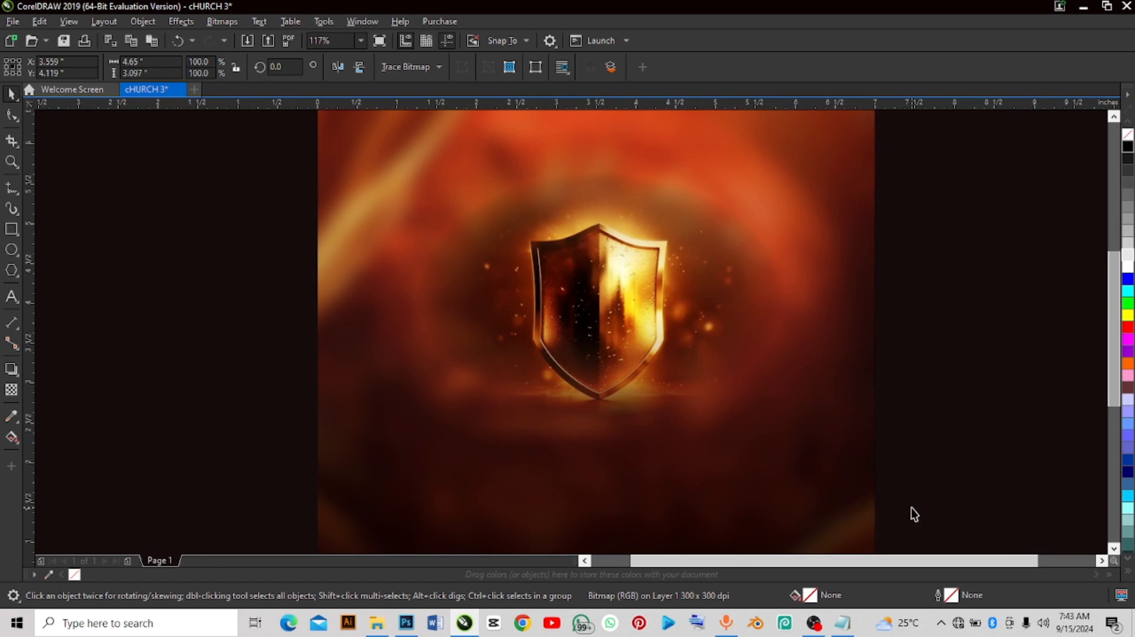
Step: Enlarge the shield image from its lower corner to about 5.62 by 3.88 inches
{"action": "scroll", "coordinate": [586, 314], "scroll_direction": "down", "scroll_amount": 2}
{"action": "left_click", "coordinate": [598, 319]}
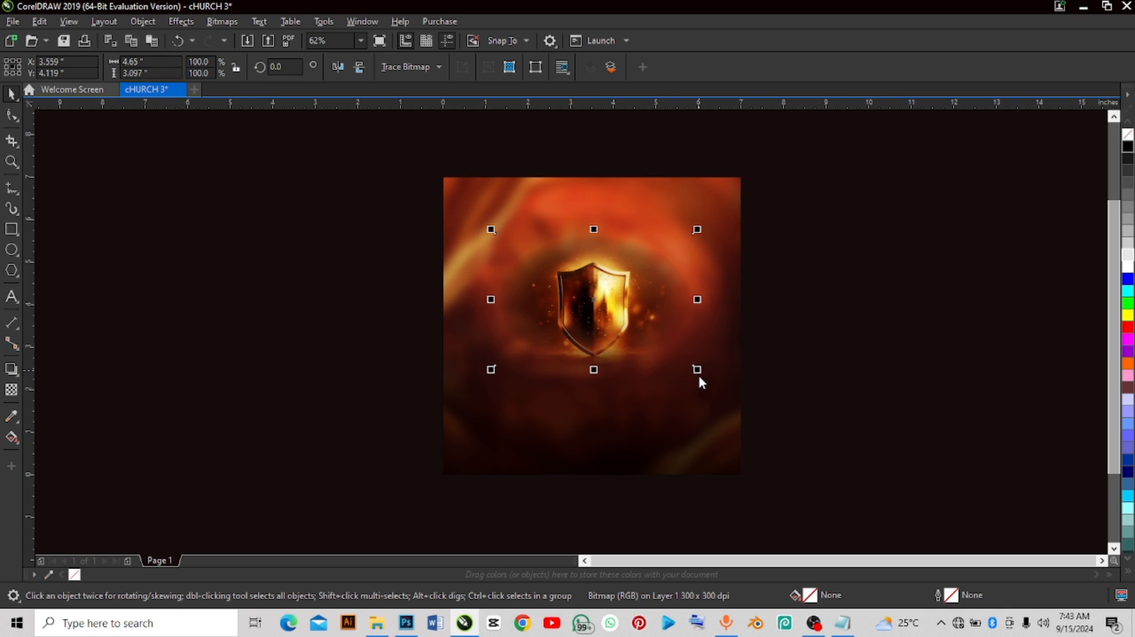
{"action": "left_click_drag", "start_coordinate": [698, 374], "coordinate": [725, 396]}
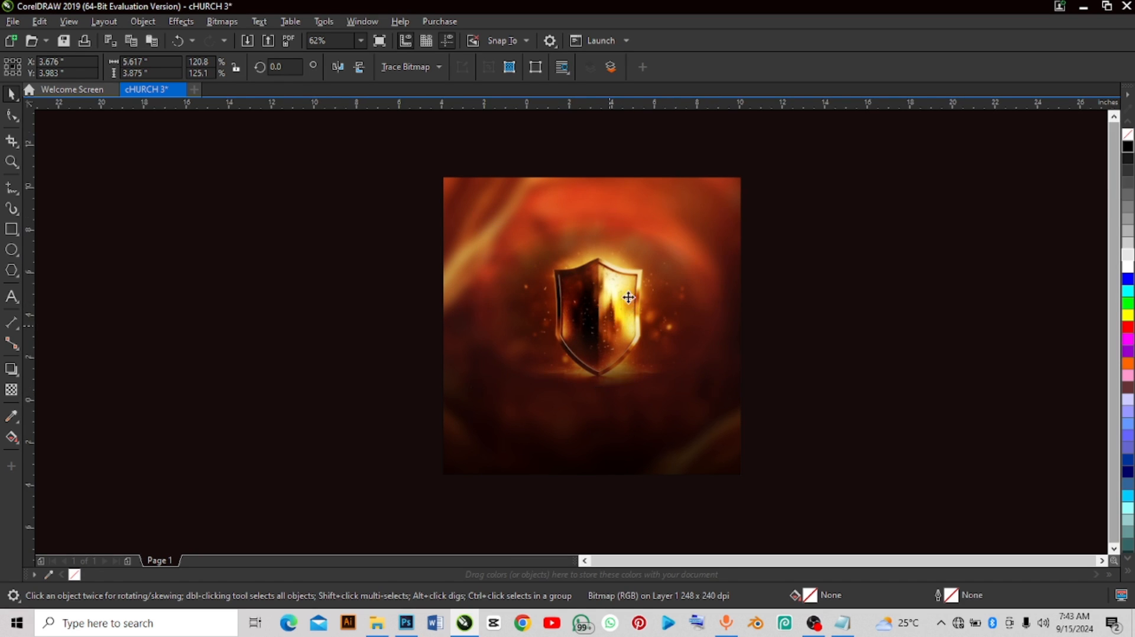
Step: Move the enlarged shield image up on the page to about X 3.66, Y 4.53 inches
{"action": "scroll", "coordinate": [628, 261], "scroll_direction": "down", "scroll_amount": 1}
{"action": "scroll", "coordinate": [628, 262], "scroll_direction": "up", "scroll_amount": 2}
{"action": "scroll", "coordinate": [580, 204], "scroll_direction": "down", "scroll_amount": 1}
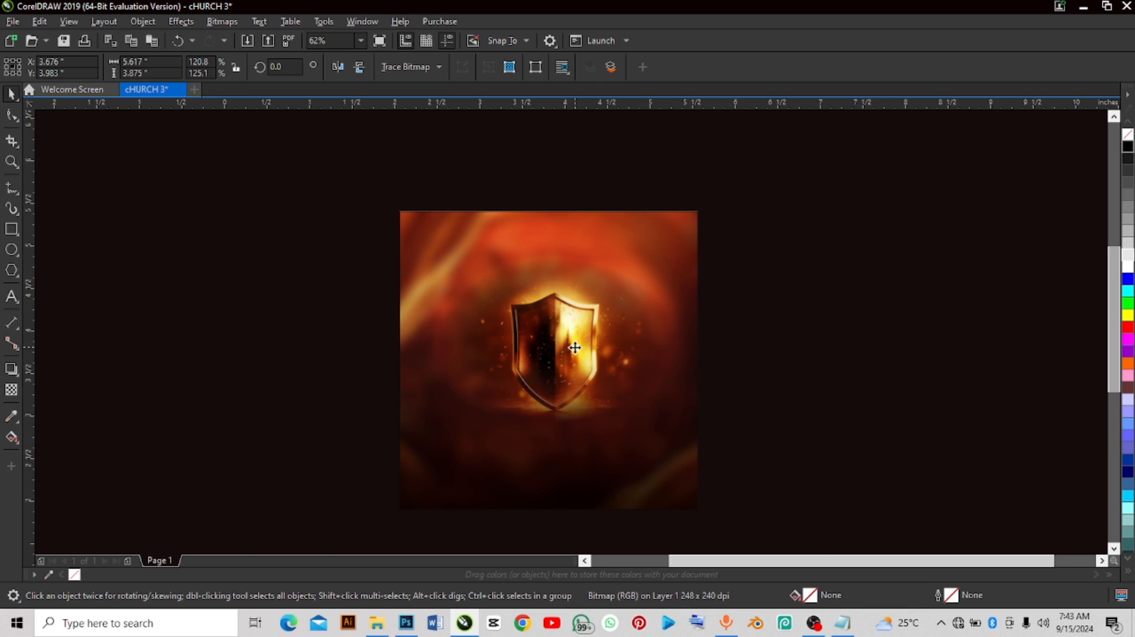
{"action": "scroll", "coordinate": [582, 317], "scroll_direction": "up", "scroll_amount": 1}
{"action": "scroll", "coordinate": [582, 331], "scroll_direction": "down", "scroll_amount": 1}
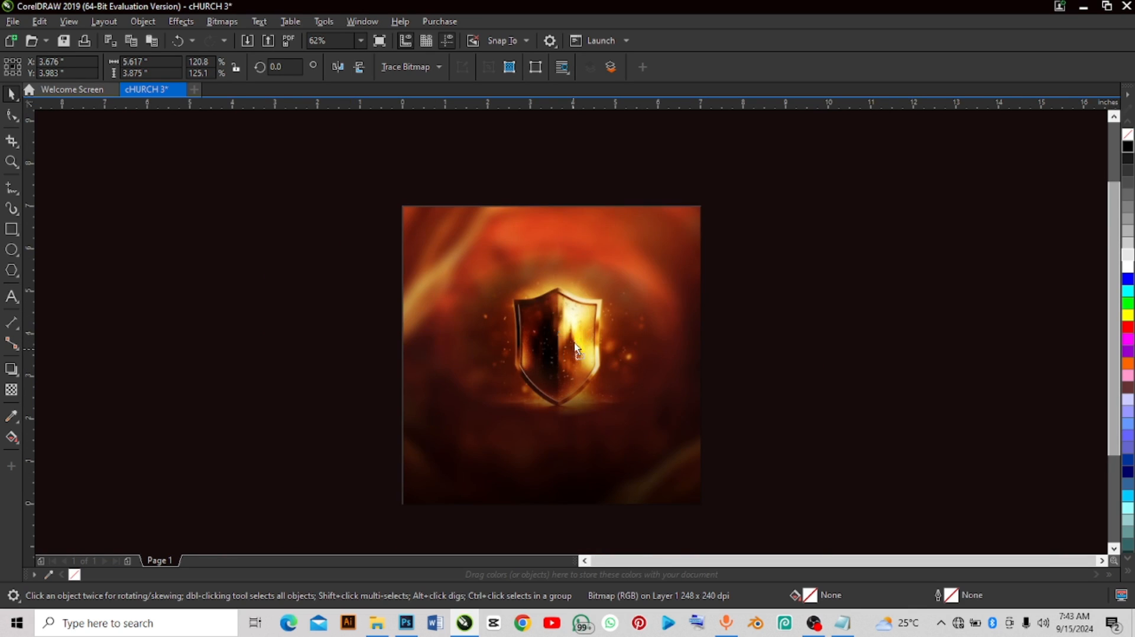
{"action": "left_click_drag", "start_coordinate": [573, 354], "coordinate": [566, 331]}
{"action": "key", "text": "z"}
{"action": "left_click_drag", "start_coordinate": [393, 192], "coordinate": [704, 509]}
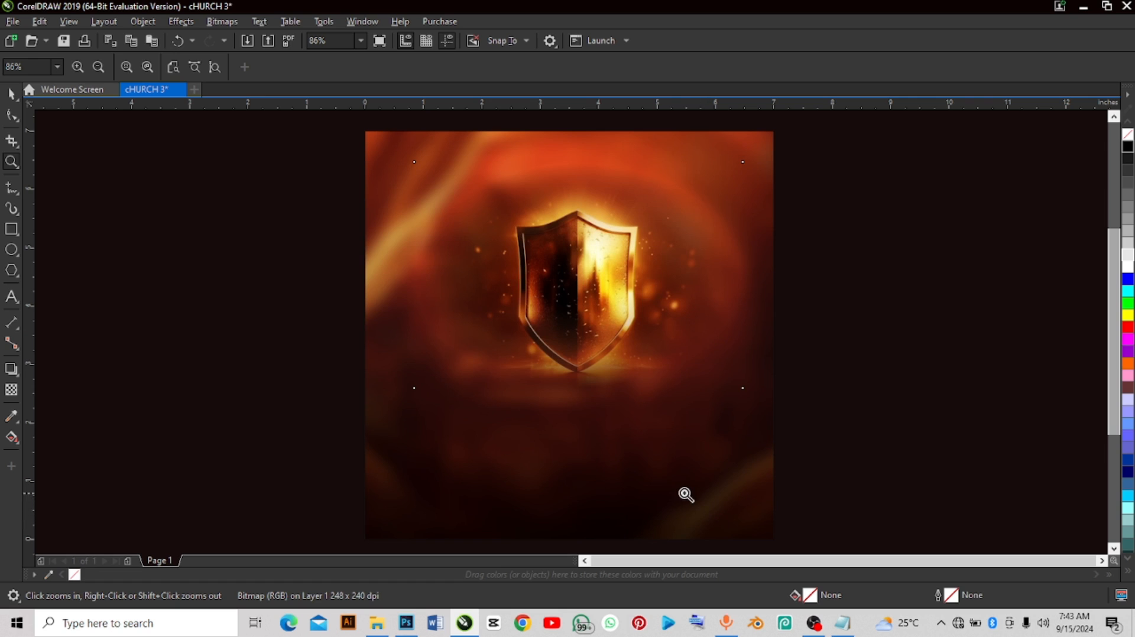
{"action": "key", "text": "space"}
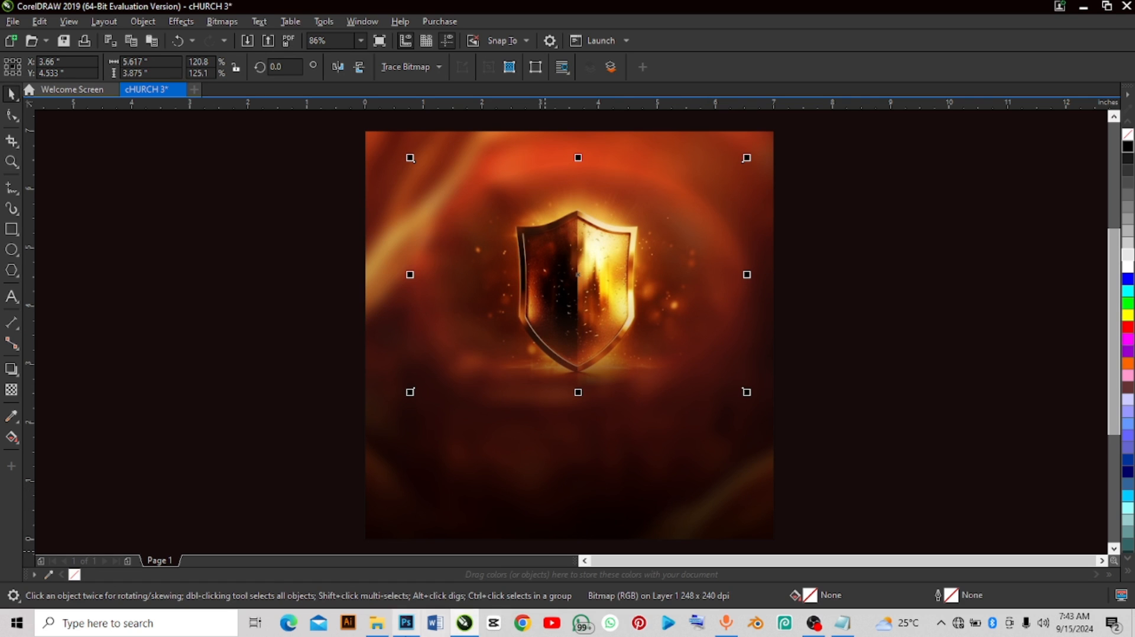
Step: Bring the cut-out photo of the man in the blue suit from File Explorer onto the page
{"action": "left_click", "coordinate": [377, 623]}
{"action": "left_click_drag", "start_coordinate": [307, 304], "coordinate": [569, 452]}
{"action": "scroll", "coordinate": [586, 224], "scroll_direction": "down", "scroll_amount": 5}
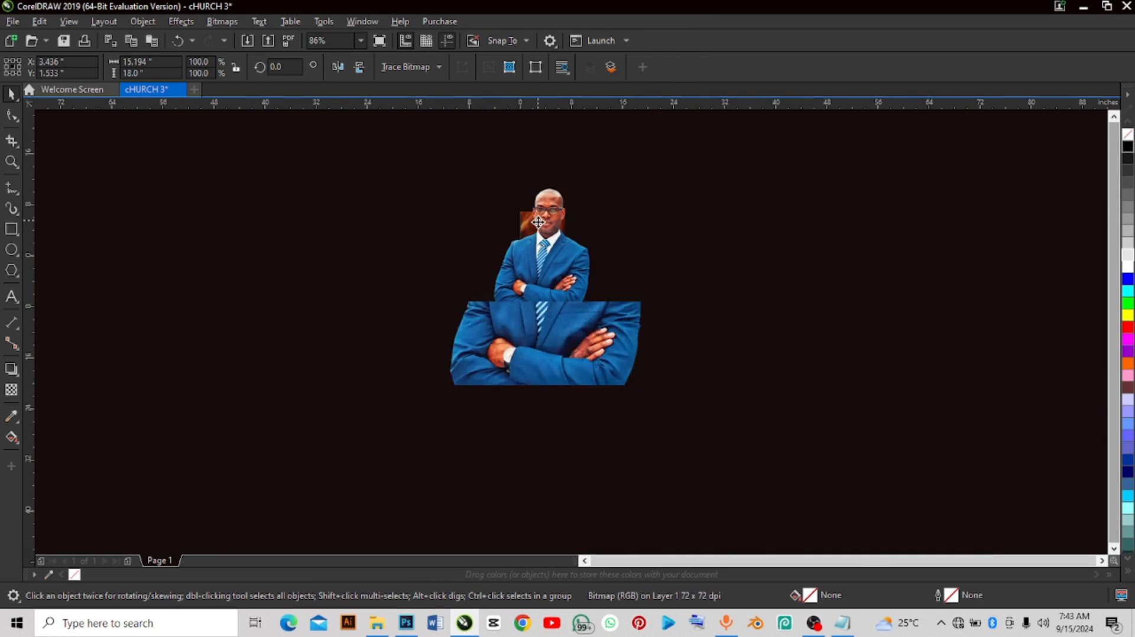
Step: Scale the man's photo down to about 3.73 by 4.42 inches and center it below the shield, overlapping the page's lower edge
{"action": "mouse_move", "coordinate": [598, 151]}
{"action": "left_mouse_down"}
{"action": "mouse_move", "coordinate": [553, 236]}
{"action": "mouse_move", "coordinate": [456, 303]}
{"action": "mouse_move", "coordinate": [445, 327]}
{"action": "mouse_move", "coordinate": [500, 260]}
{"action": "mouse_move", "coordinate": [495, 300]}
{"action": "left_mouse_up"}
{"action": "scroll", "coordinate": [499, 260], "scroll_direction": "up", "scroll_amount": 4}
{"action": "scroll", "coordinate": [500, 244], "scroll_direction": "down", "scroll_amount": 2}
{"action": "scroll", "coordinate": [499, 278], "scroll_direction": "up", "scroll_amount": 4}
{"action": "scroll", "coordinate": [499, 278], "scroll_direction": "down", "scroll_amount": 2}
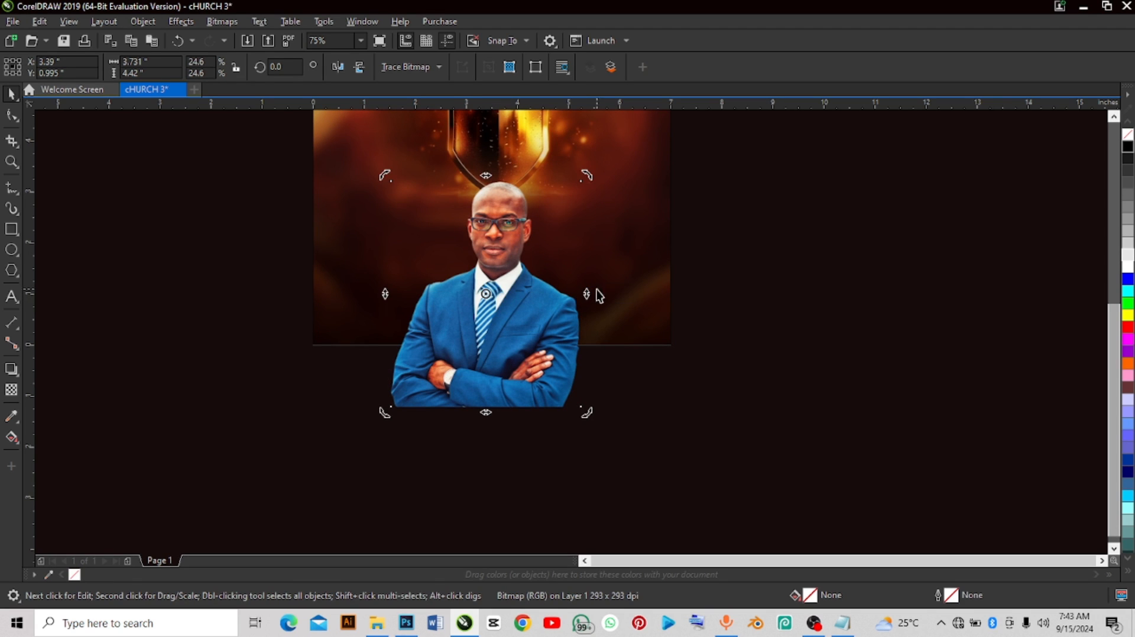
{"action": "scroll", "coordinate": [429, 296], "scroll_direction": "down", "scroll_amount": 1}
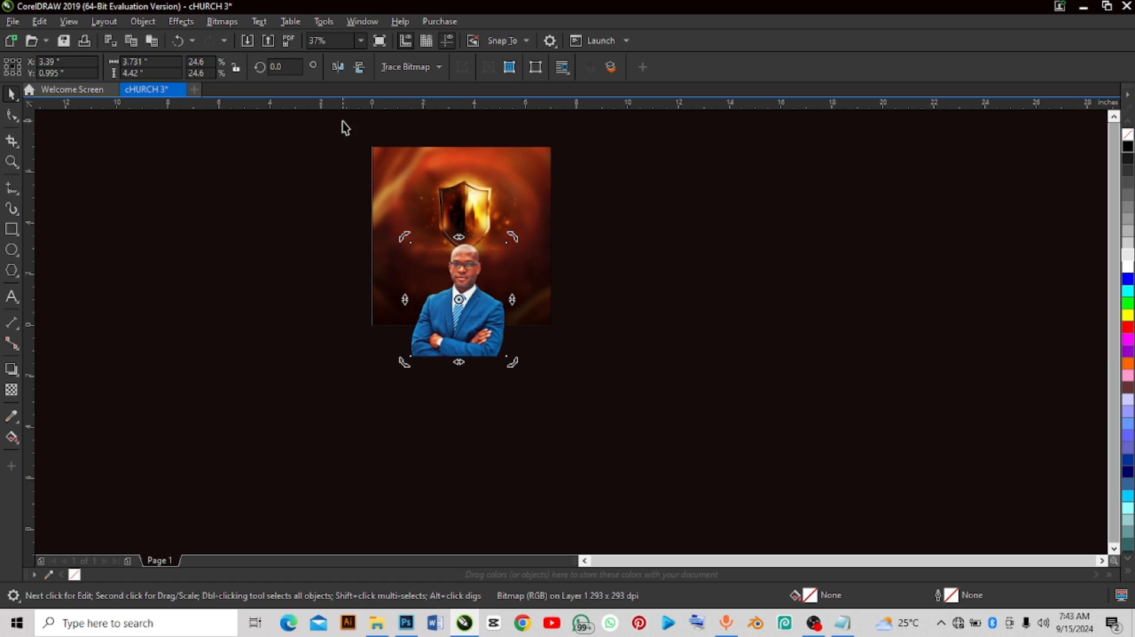
{"action": "left_click", "coordinate": [534, 354]}
{"action": "key", "text": "ctrl+z"}
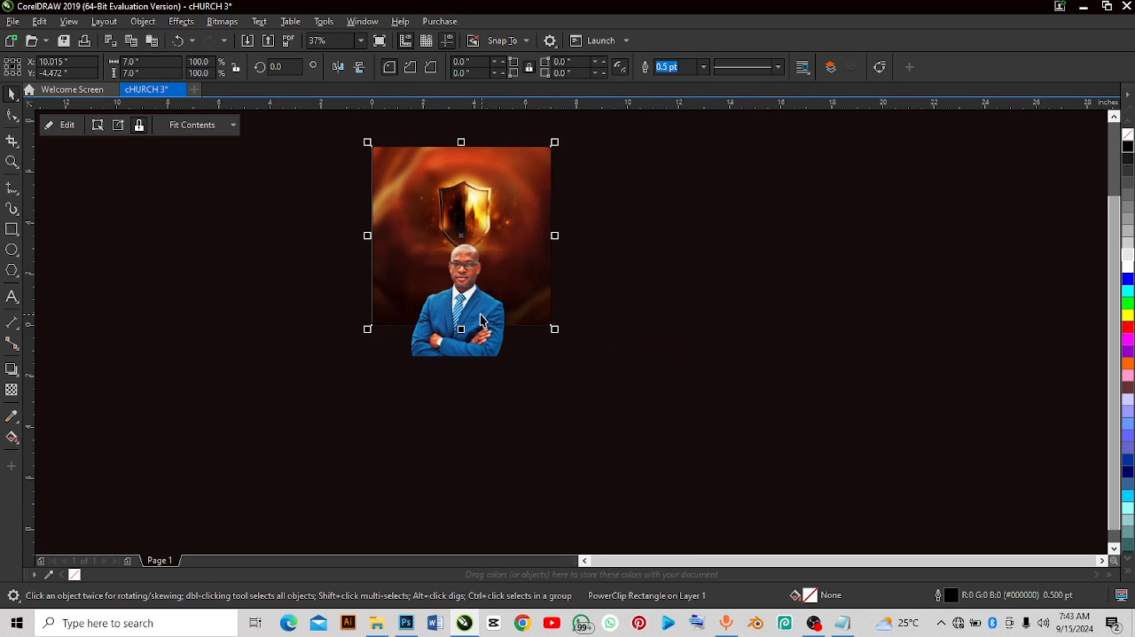
{"action": "left_click_drag", "start_coordinate": [348, 136], "coordinate": [621, 437]}
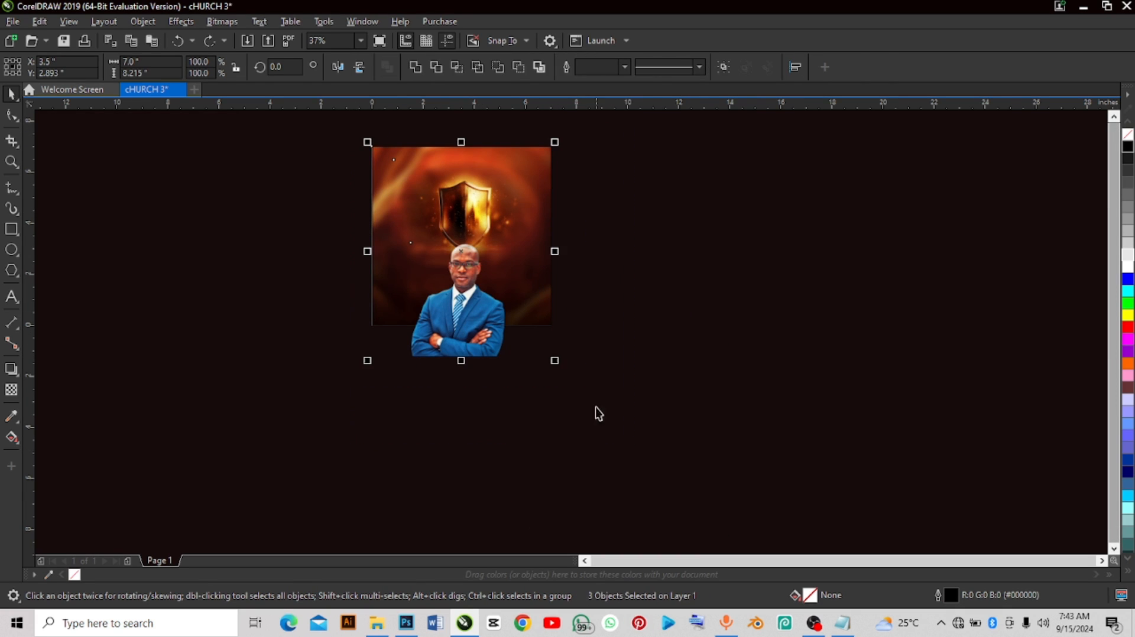
{"action": "left_click", "coordinate": [584, 325]}
Step: Reposition the man's photo lower and more central under the shield, at about X 3.32, Y 0.68 inches
{"action": "scroll", "coordinate": [451, 274], "scroll_direction": "up", "scroll_amount": 2}
{"action": "left_click_drag", "start_coordinate": [477, 272], "coordinate": [466, 273]}
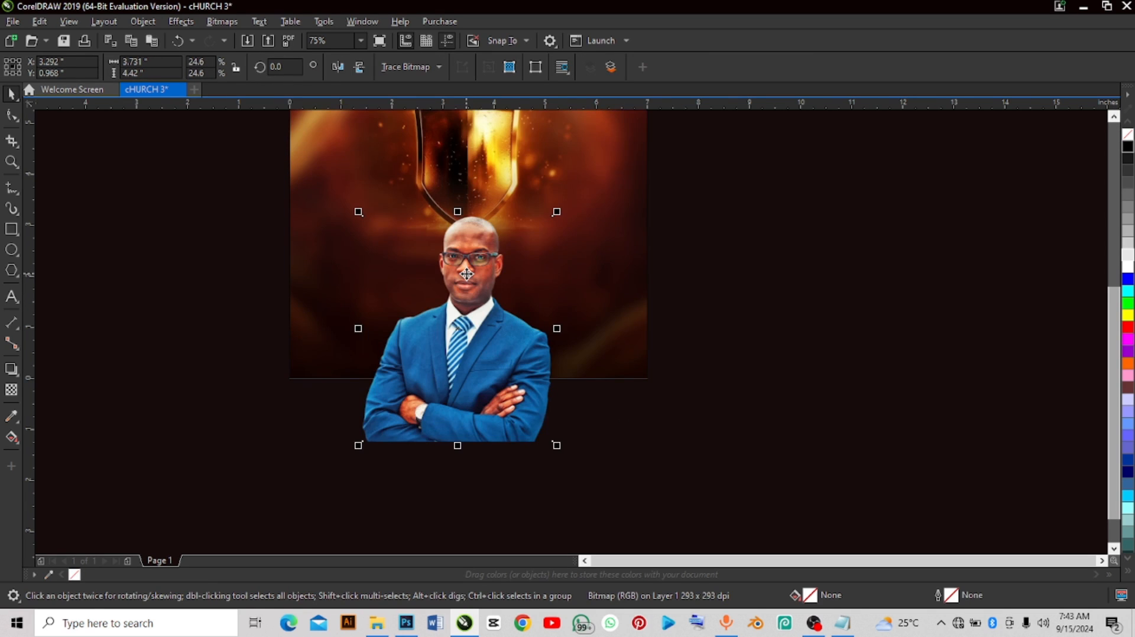
{"action": "scroll", "coordinate": [467, 274], "scroll_direction": "down", "scroll_amount": 2}
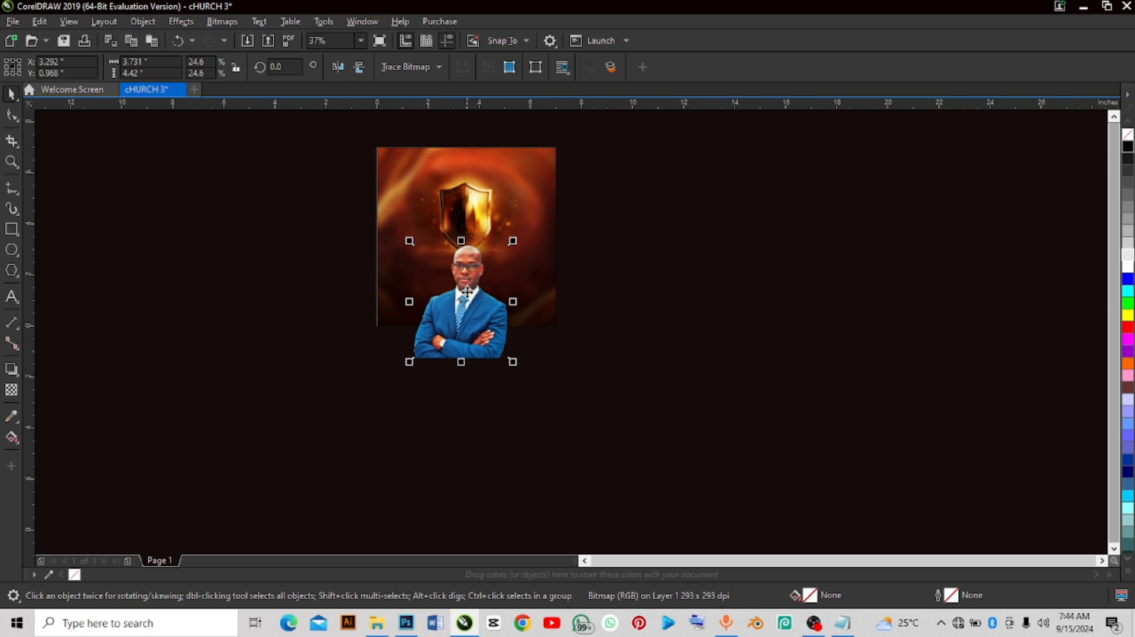
{"action": "scroll", "coordinate": [467, 302], "scroll_direction": "up", "scroll_amount": 2}
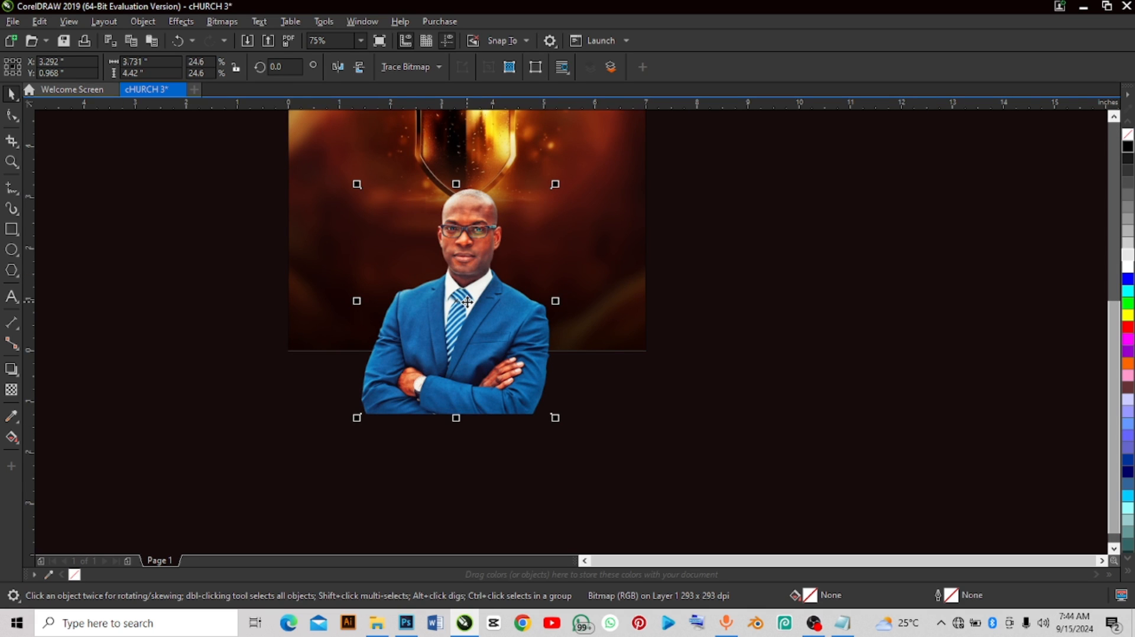
{"action": "left_click_drag", "start_coordinate": [467, 302], "coordinate": [468, 317]}
{"action": "left_click", "coordinate": [468, 317]}
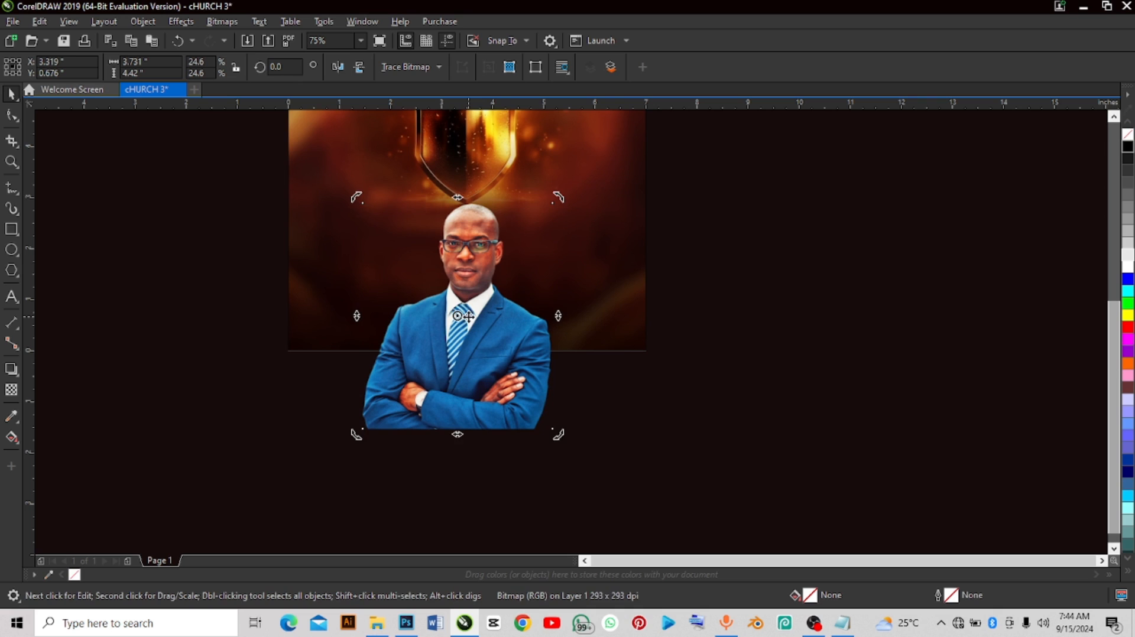
Step: PowerClip the man's photo inside the square background rectangle
{"action": "right_click", "coordinate": [457, 314]}
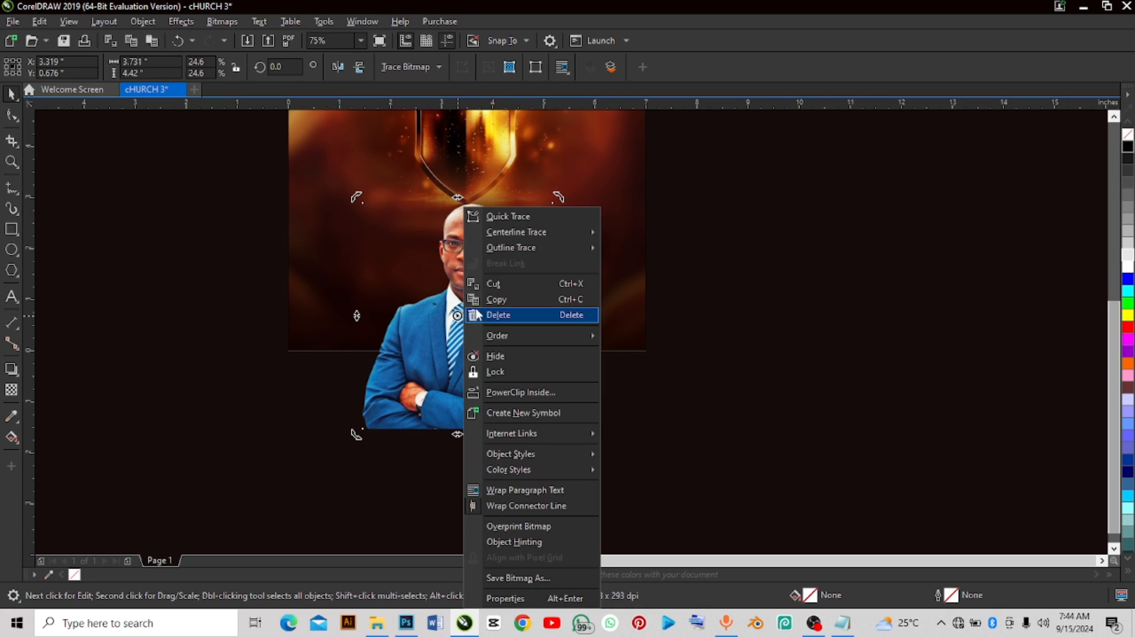
{"action": "left_click", "coordinate": [498, 390]}
{"action": "left_click", "coordinate": [591, 324]}
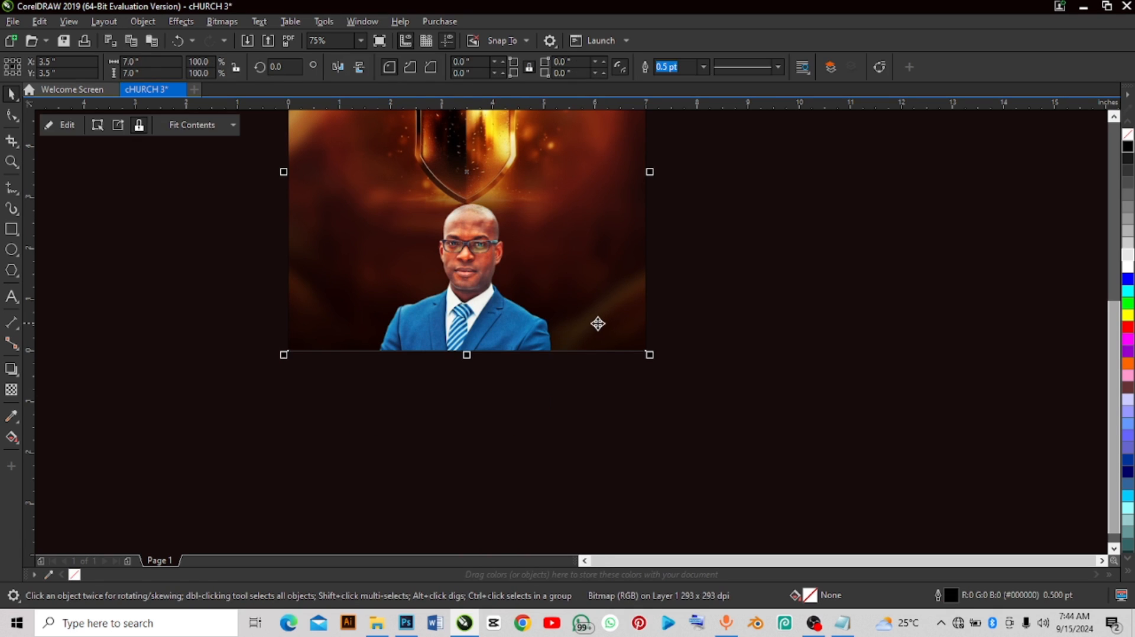
Step: Move the shield image to about X 3.57, Y 4.36 inches and PowerClip it inside the background rectangle
{"action": "scroll", "coordinate": [481, 349], "scroll_direction": "down", "scroll_amount": 2}
{"action": "scroll", "coordinate": [476, 238], "scroll_direction": "up", "scroll_amount": 1}
{"action": "left_click_drag", "start_coordinate": [477, 237], "coordinate": [488, 248]}
{"action": "right_click", "coordinate": [488, 247]}
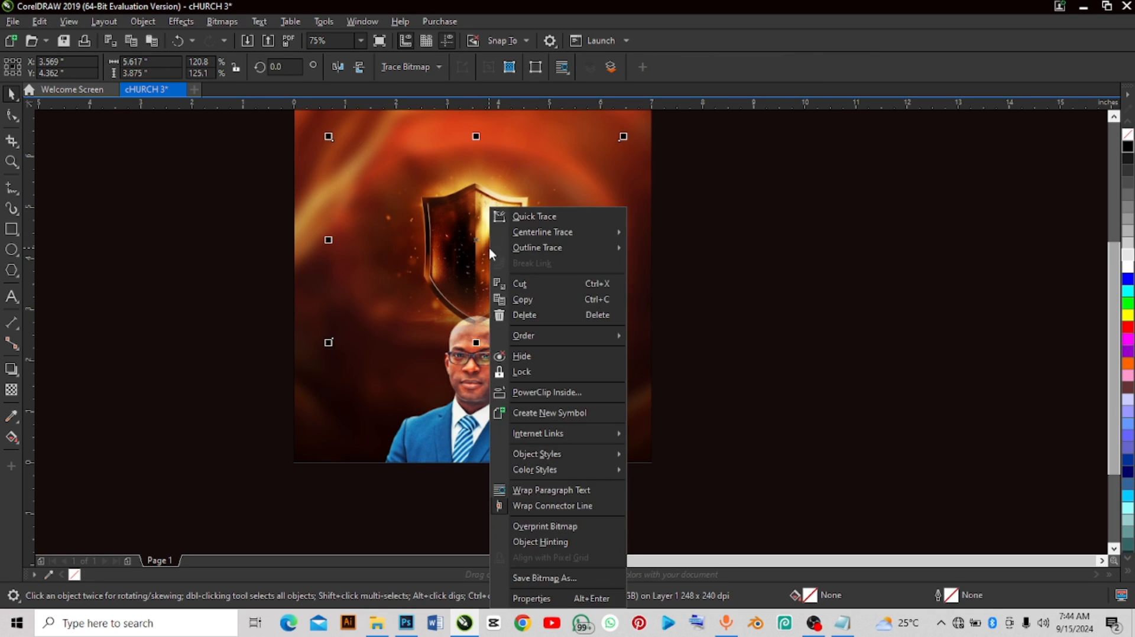
{"action": "left_click", "coordinate": [538, 393]}
{"action": "left_click", "coordinate": [590, 376]}
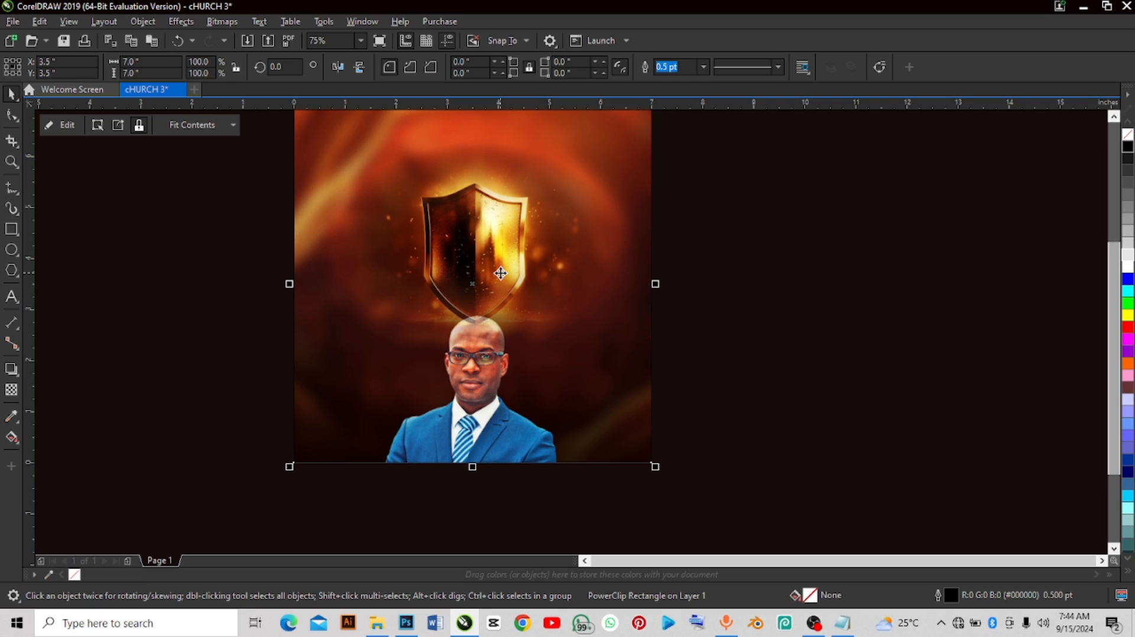
Step: Edit the background's PowerClip contents to bring the man's photo in front of the shield, and finish editing
{"action": "left_click", "coordinate": [75, 131]}
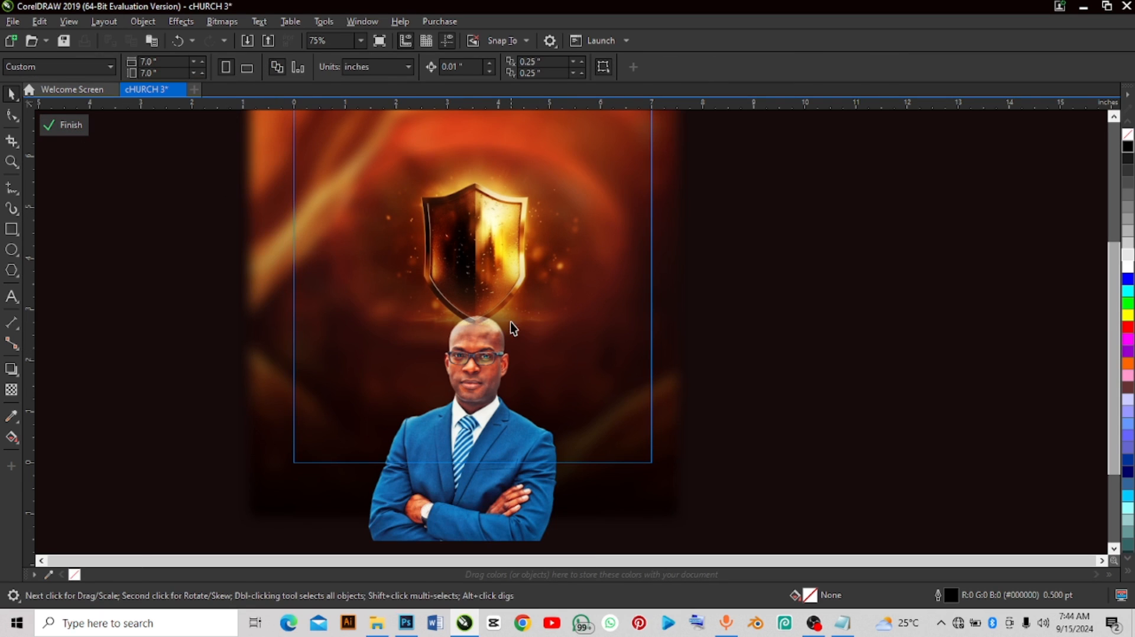
{"action": "left_click", "coordinate": [479, 387]}
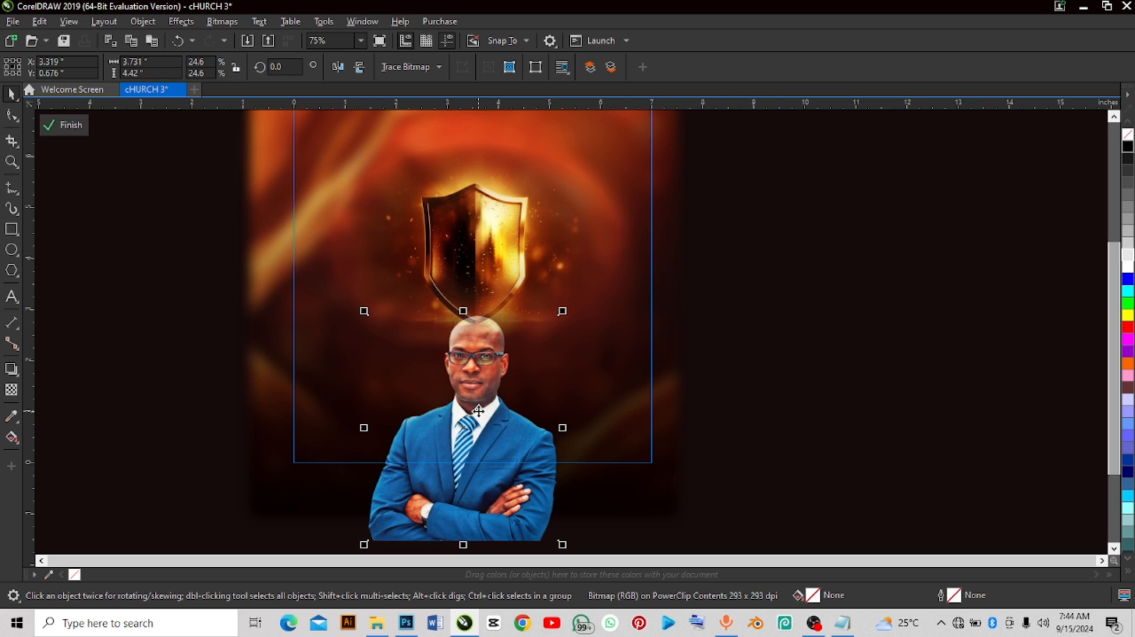
{"action": "key", "text": "shift+Page_Up"}
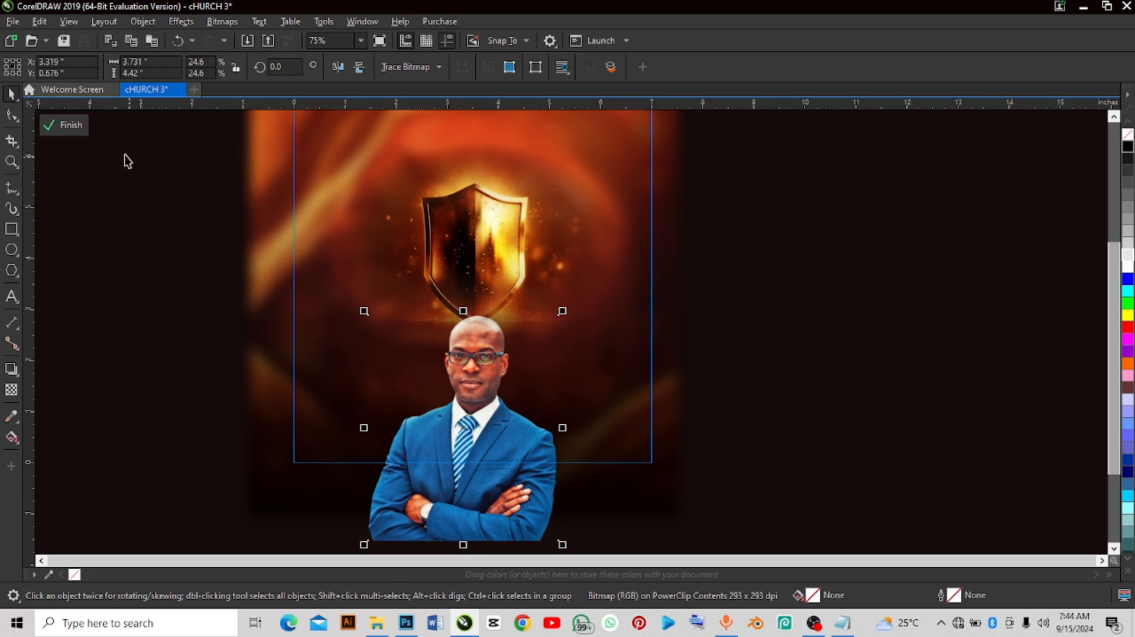
{"action": "left_click", "coordinate": [64, 125]}
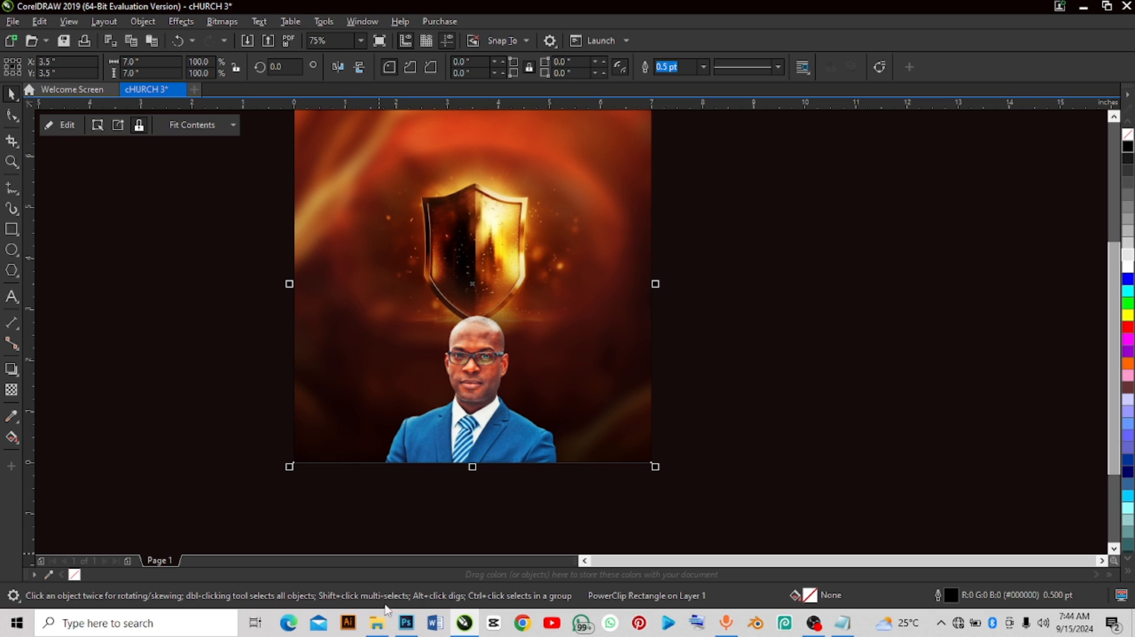
Step: Try to bring the gold DEFENDER title PNG from the Church Flyer 3 folder onto the flyer background
{"action": "left_click", "coordinate": [377, 623]}
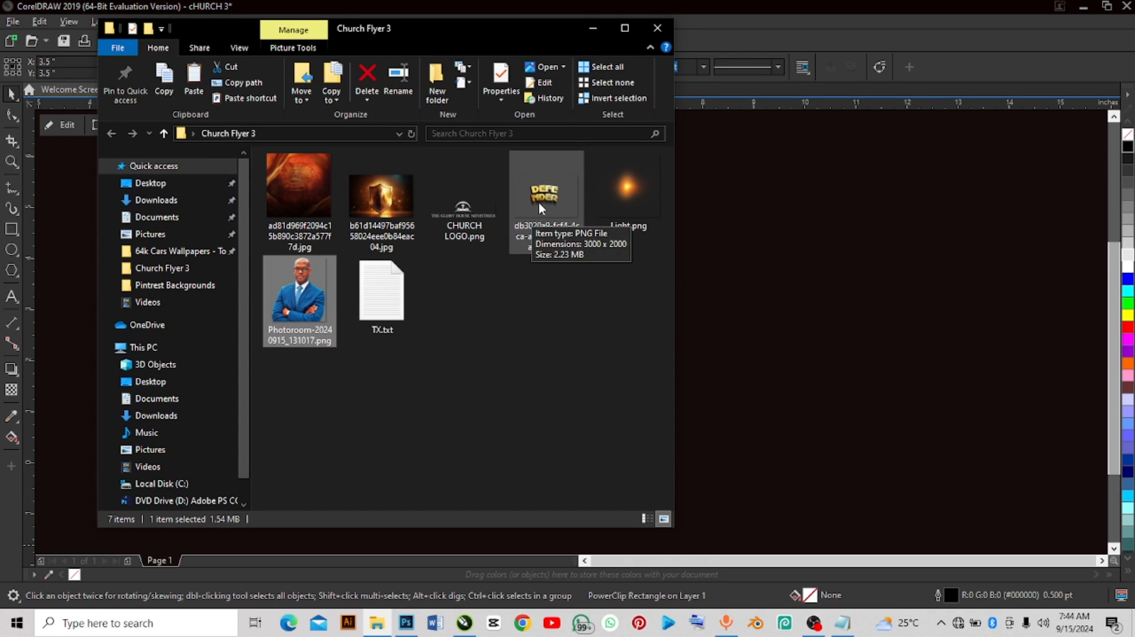
{"action": "left_click", "coordinate": [538, 204]}
{"action": "mouse_move", "coordinate": [538, 203]}
{"action": "left_mouse_down"}
{"action": "mouse_move", "coordinate": [550, 214]}
{"action": "mouse_move", "coordinate": [546, 201]}
{"action": "left_mouse_up"}
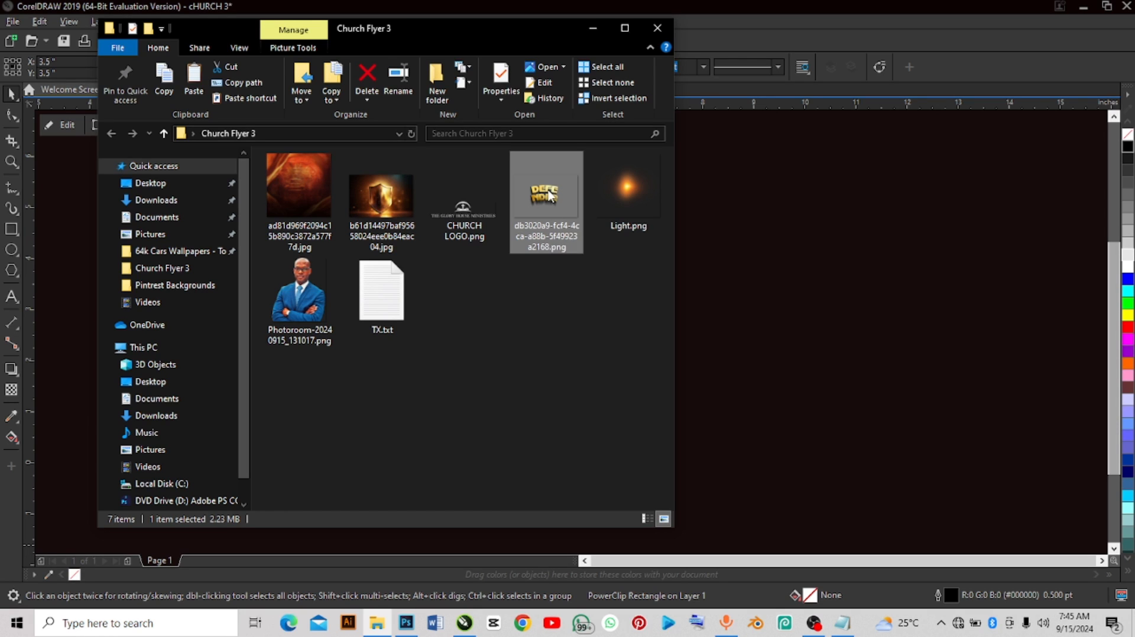
{"action": "left_click_drag", "start_coordinate": [548, 196], "coordinate": [486, 618]}
{"action": "left_click_drag", "start_coordinate": [563, 190], "coordinate": [509, 228]}
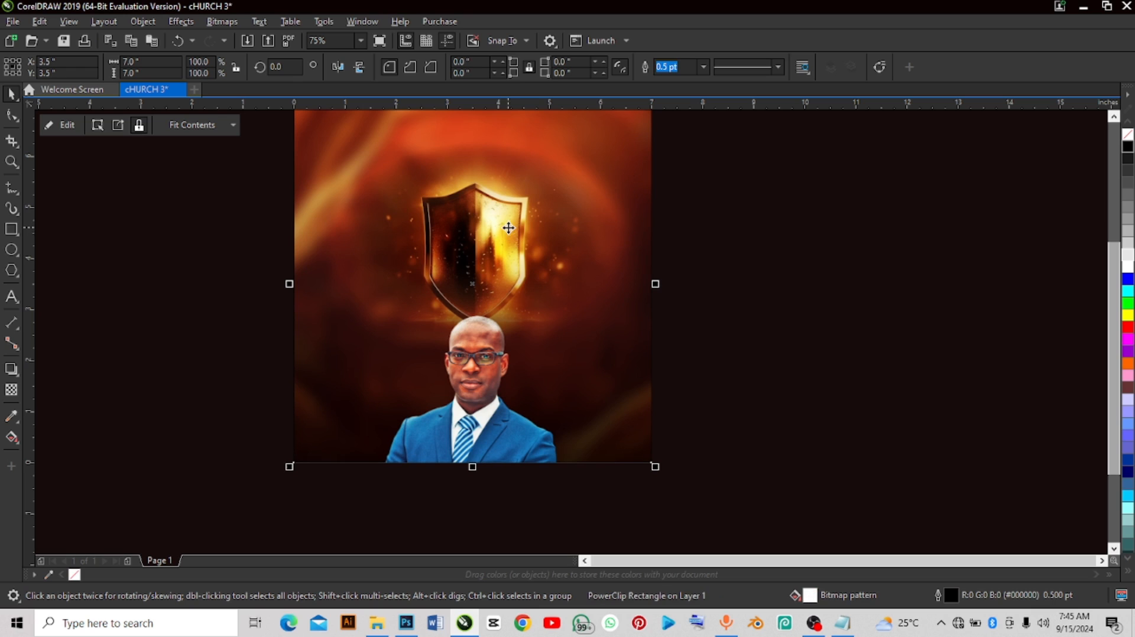
{"action": "scroll", "coordinate": [509, 237], "scroll_direction": "down", "scroll_amount": 2}
{"action": "left_click", "coordinate": [599, 254]}
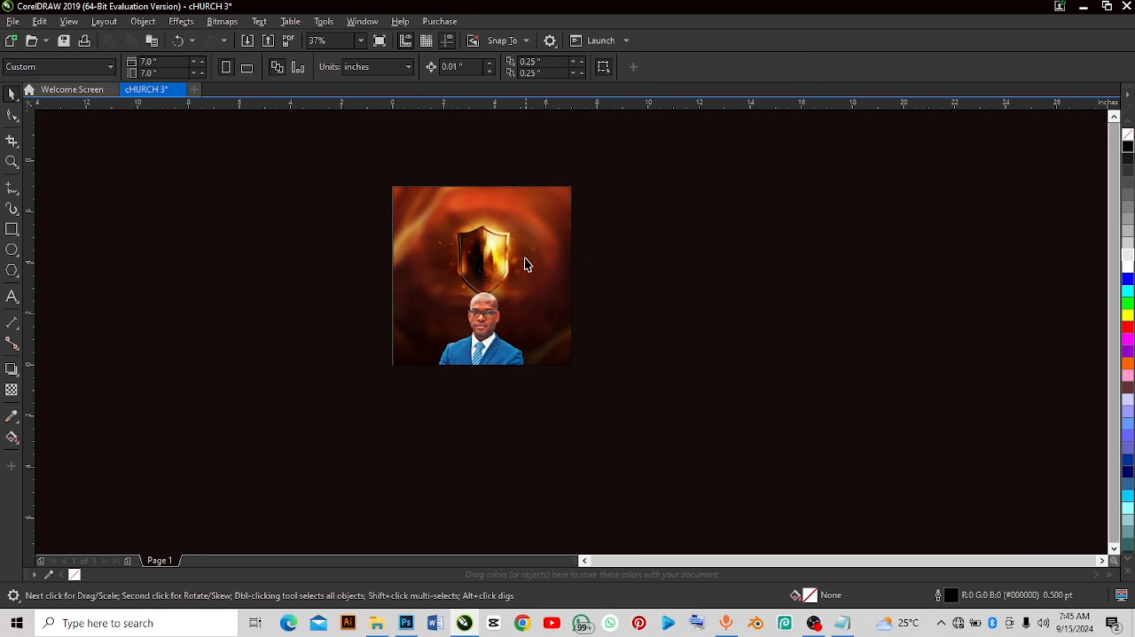
Step: Place the DEFENDER title PNG from File Explorer into the document, dropping it on empty space beside the flyer
{"action": "left_click", "coordinate": [376, 623]}
{"action": "left_click_drag", "start_coordinate": [545, 196], "coordinate": [597, 285]}
{"action": "left_click_drag", "start_coordinate": [570, 324], "coordinate": [570, 324]}
Step: Crop the DEFENDER image with the Shape tool by moving all four edges in close around the gold lettering
{"action": "scroll", "coordinate": [577, 296], "scroll_direction": "down", "scroll_amount": 4}
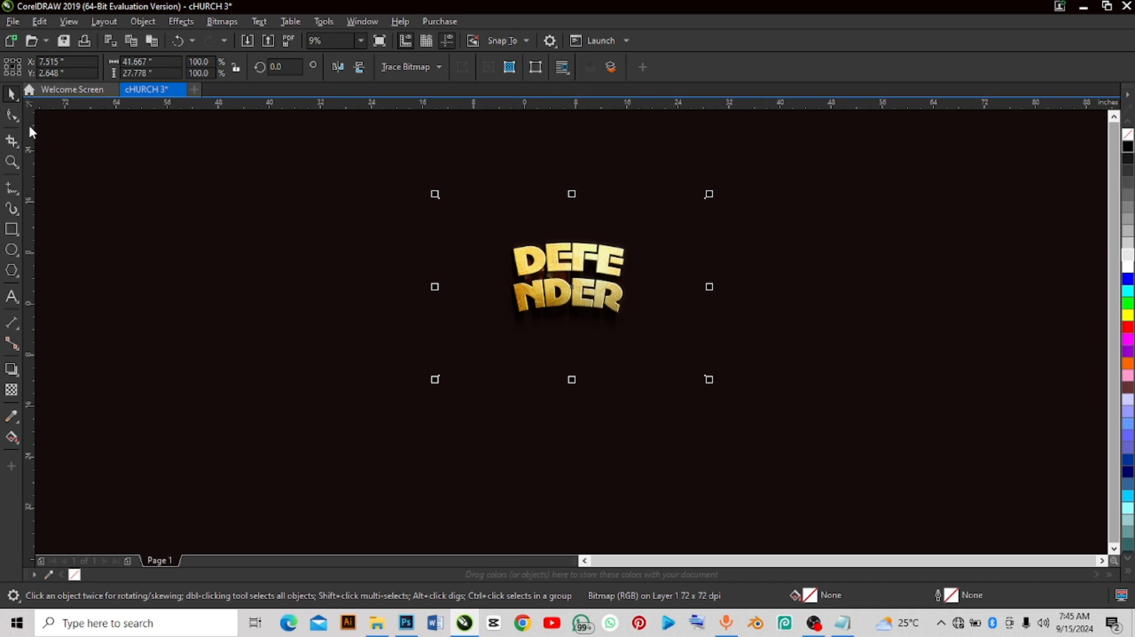
{"action": "left_click", "coordinate": [12, 115]}
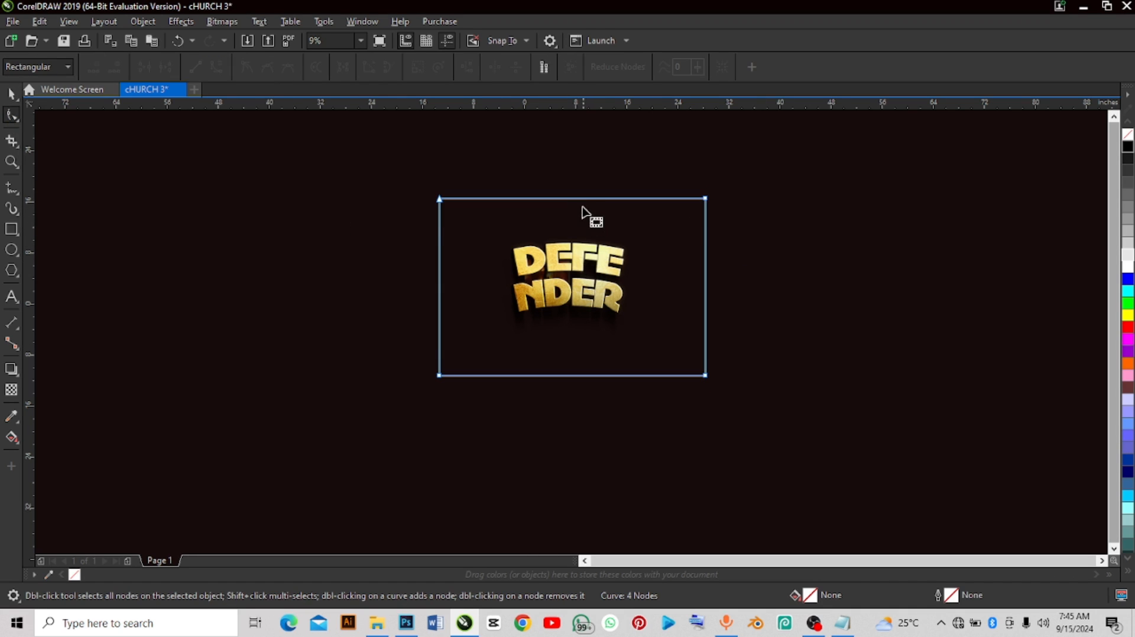
{"action": "left_click_drag", "start_coordinate": [587, 199], "coordinate": [588, 230]}
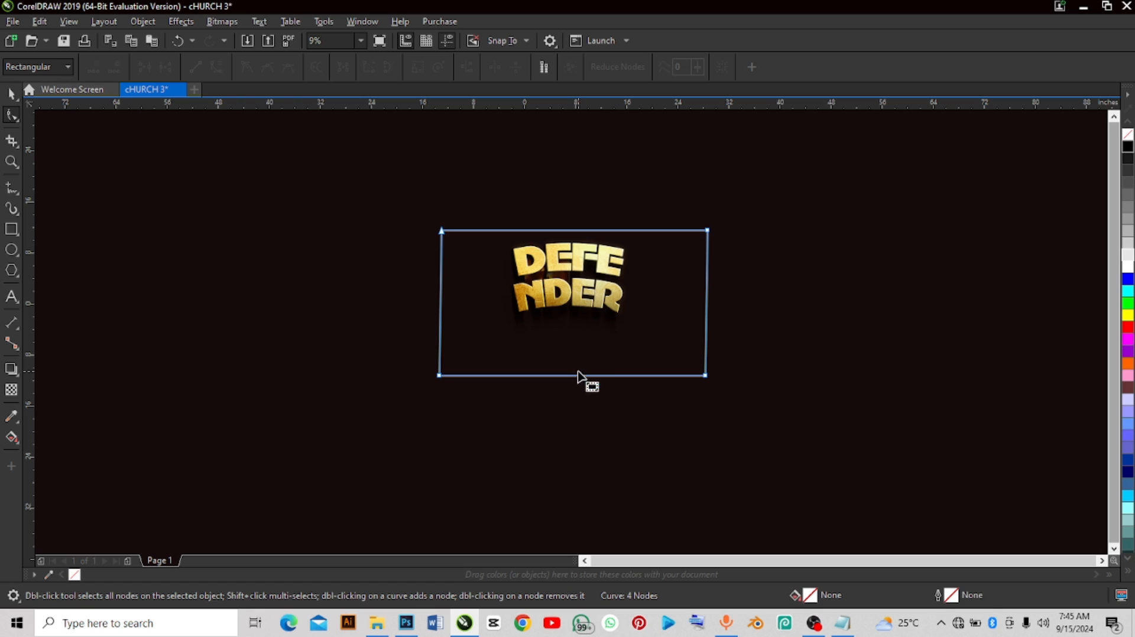
{"action": "left_click_drag", "start_coordinate": [583, 377], "coordinate": [586, 327]}
{"action": "left_click_drag", "start_coordinate": [706, 298], "coordinate": [629, 295]}
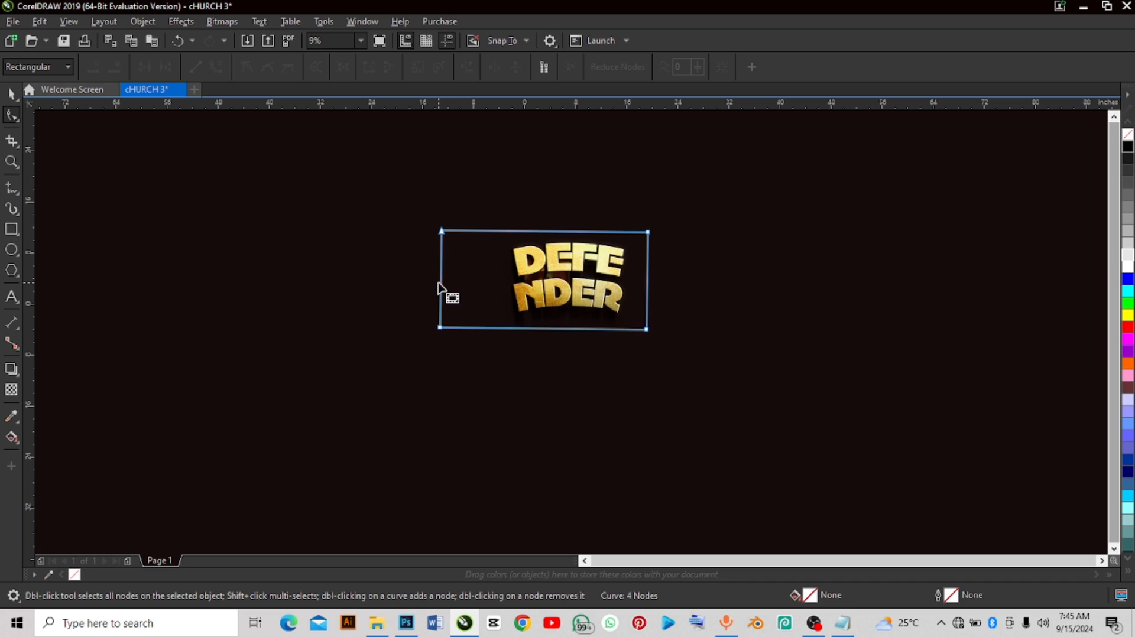
{"action": "left_click_drag", "start_coordinate": [444, 298], "coordinate": [489, 300]}
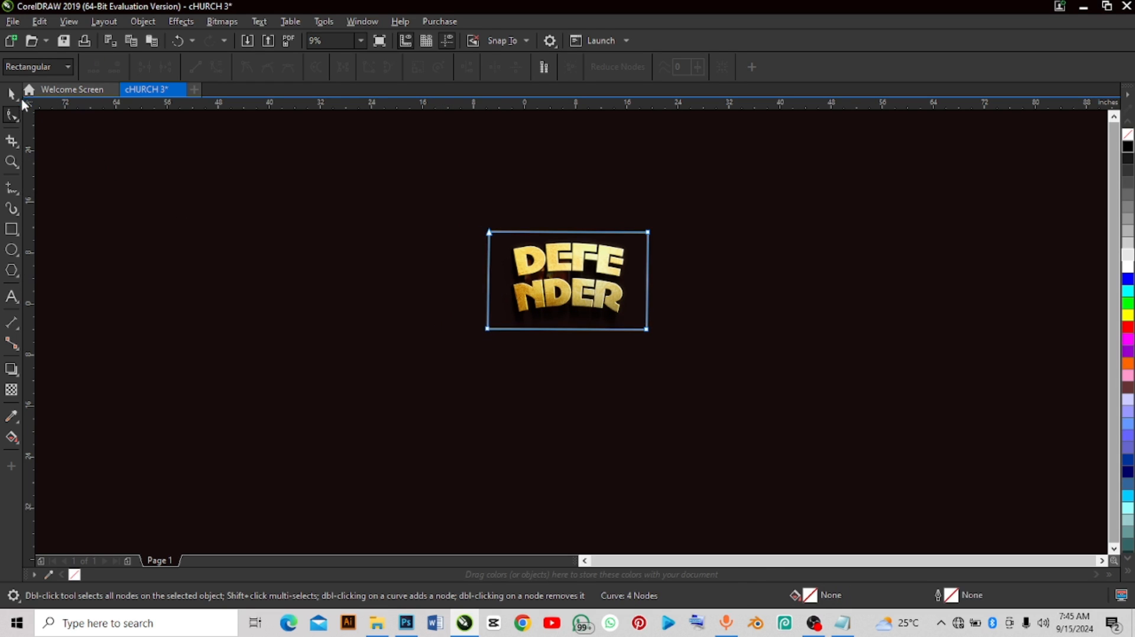
{"action": "left_click", "coordinate": [11, 93]}
Step: Scale the DEFENDER title down to about 3.85 by 2.35 inches and place it over the shield
{"action": "scroll", "coordinate": [639, 322], "scroll_direction": "up", "scroll_amount": 2}
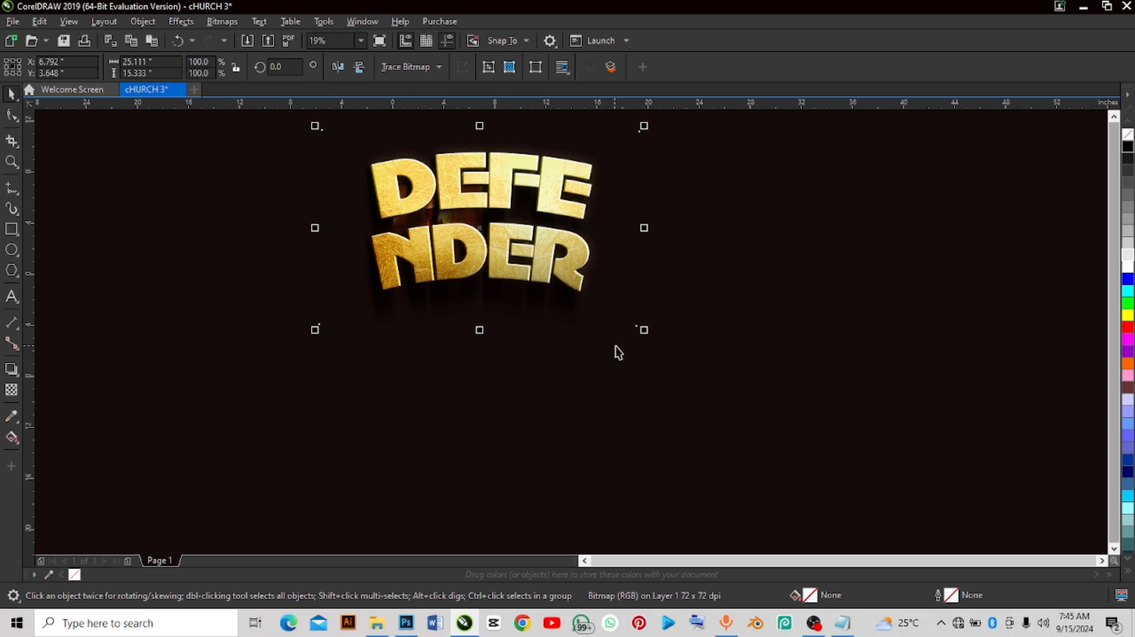
{"action": "left_click_drag", "start_coordinate": [644, 330], "coordinate": [450, 221]}
{"action": "scroll", "coordinate": [512, 266], "scroll_direction": "up", "scroll_amount": 2}
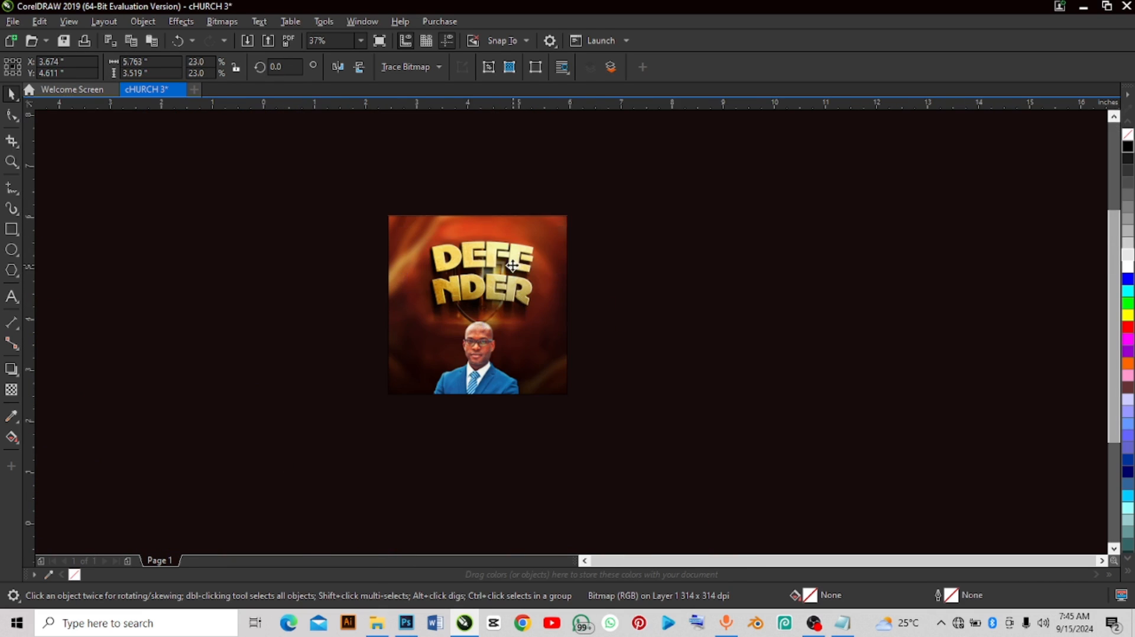
{"action": "scroll", "coordinate": [512, 266], "scroll_direction": "up", "scroll_amount": 2}
{"action": "left_click_drag", "start_coordinate": [599, 380], "coordinate": [506, 336]}
{"action": "scroll", "coordinate": [414, 234], "scroll_direction": "up", "scroll_amount": 2}
{"action": "left_click_drag", "start_coordinate": [420, 236], "coordinate": [499, 328]}
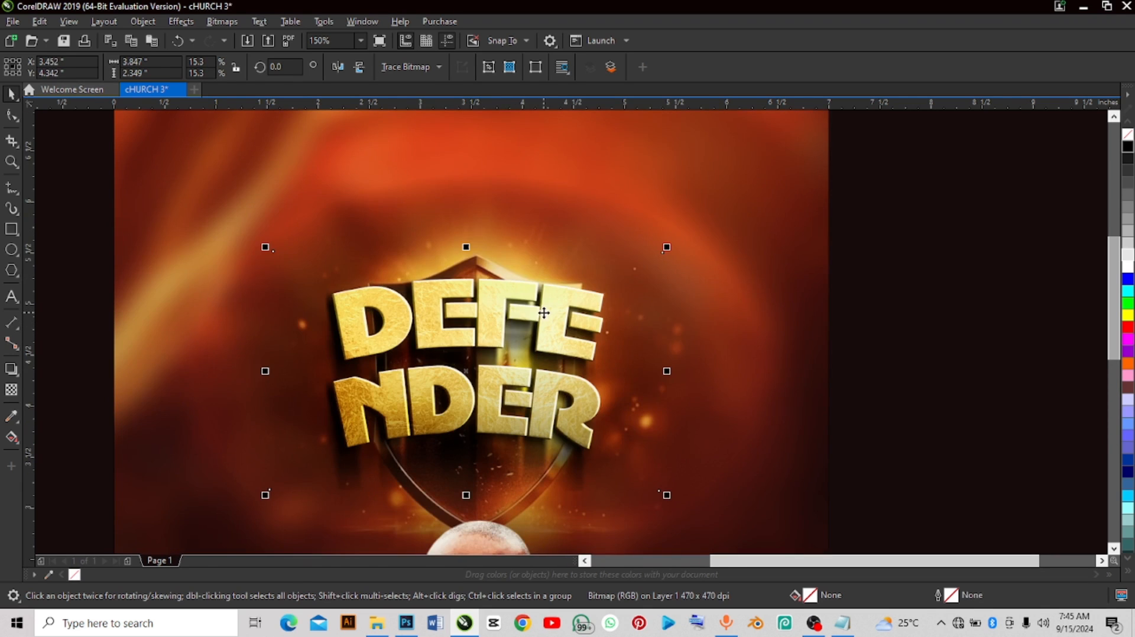
Step: Reduce the DEFENDER title to about 3.48 by 2.12 inches and position it at about X 3.46, Y 4.41 inches
{"action": "scroll", "coordinate": [574, 340], "scroll_direction": "down", "scroll_amount": 2}
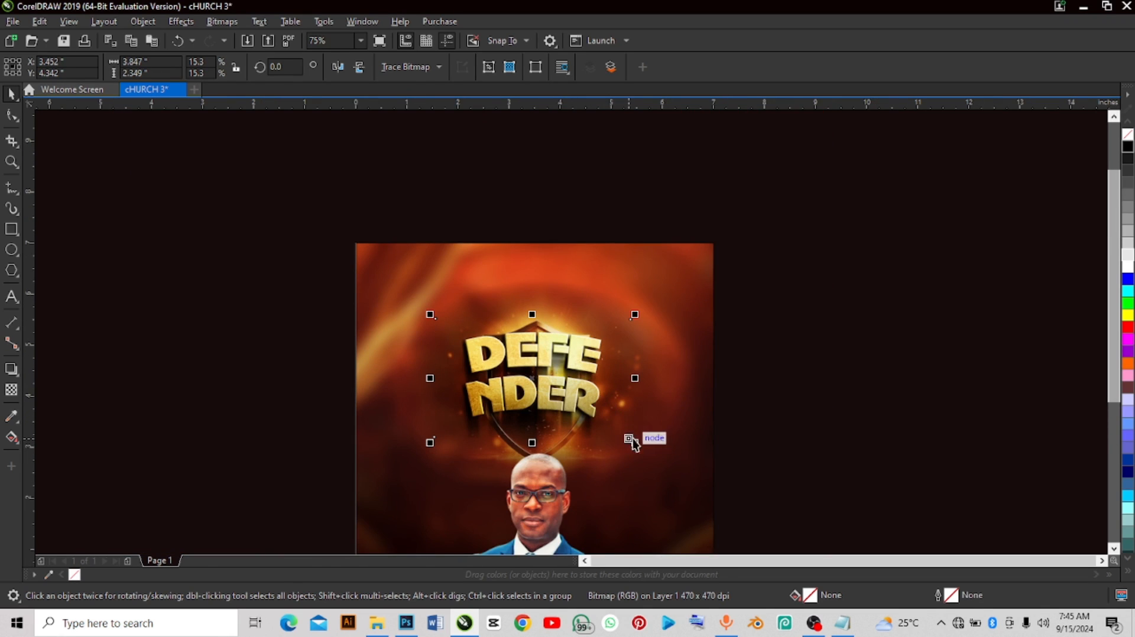
{"action": "left_click_drag", "start_coordinate": [635, 443], "coordinate": [615, 430]}
{"action": "scroll", "coordinate": [522, 263], "scroll_direction": "down", "scroll_amount": 2}
{"action": "scroll", "coordinate": [561, 329], "scroll_direction": "up", "scroll_amount": 2}
{"action": "left_click_drag", "start_coordinate": [528, 295], "coordinate": [538, 300]}
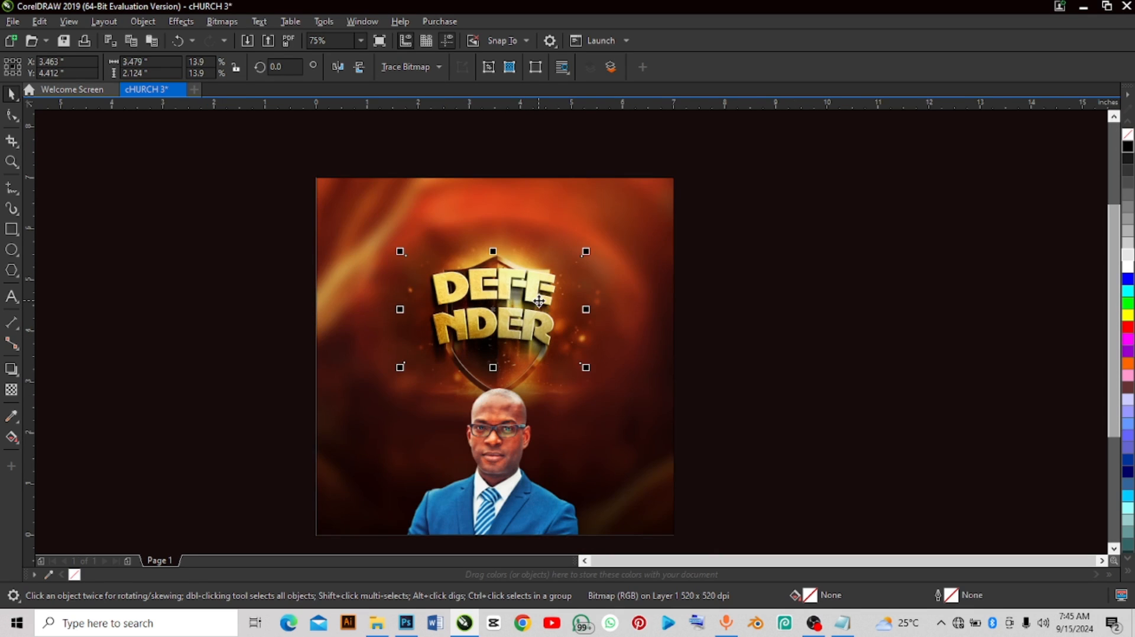
{"action": "left_click", "coordinate": [523, 368]}
{"action": "left_click", "coordinate": [502, 331]}
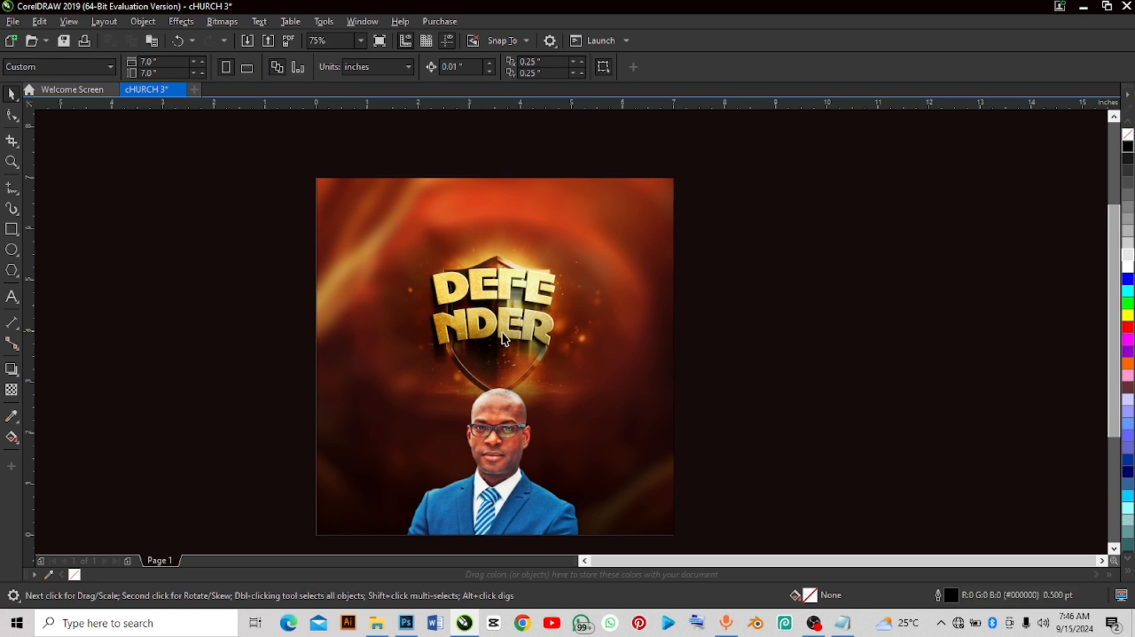
Step: Enlarge the shield image inside the PowerClip about its center to roughly 6.18 by 4.26 inches
{"action": "left_click", "coordinate": [395, 207]}
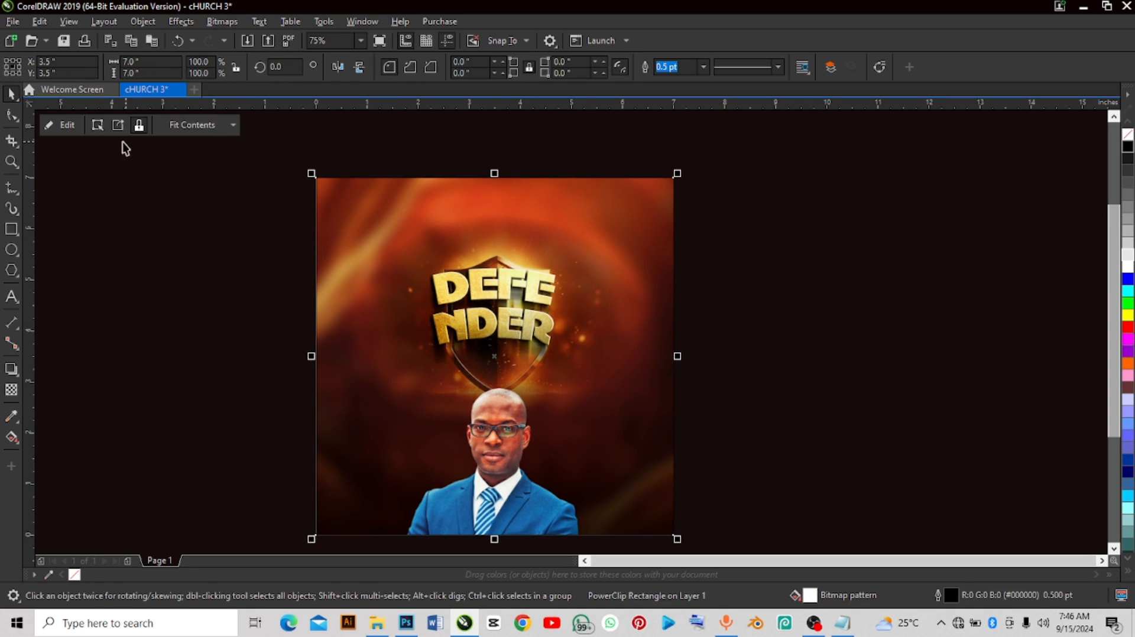
{"action": "left_click", "coordinate": [768, 303]}
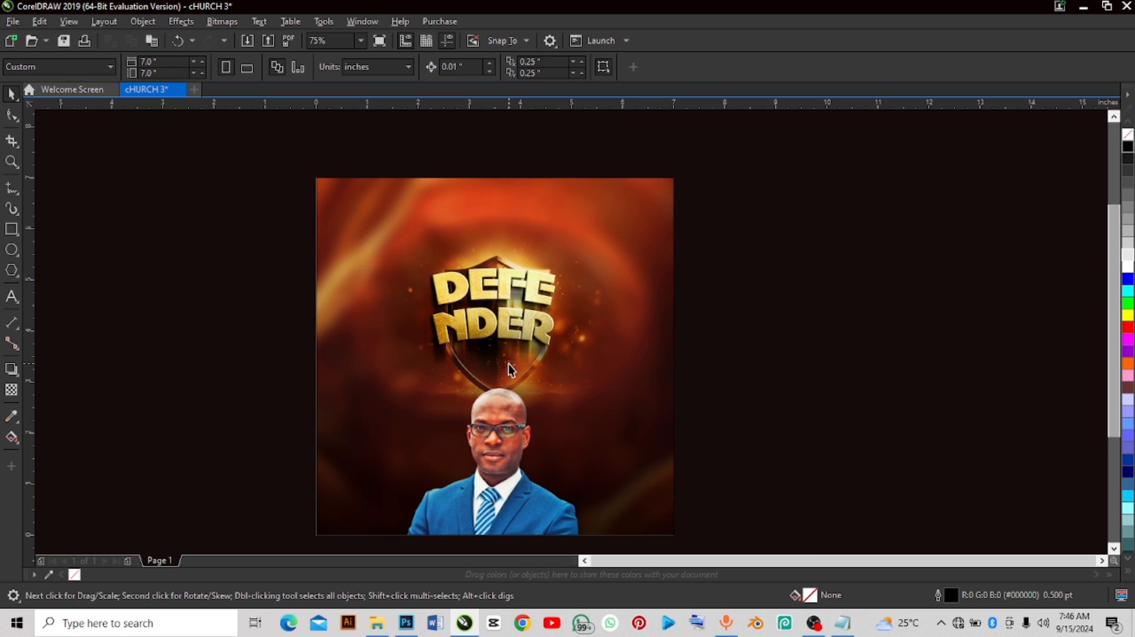
{"action": "left_click", "coordinate": [530, 357]}
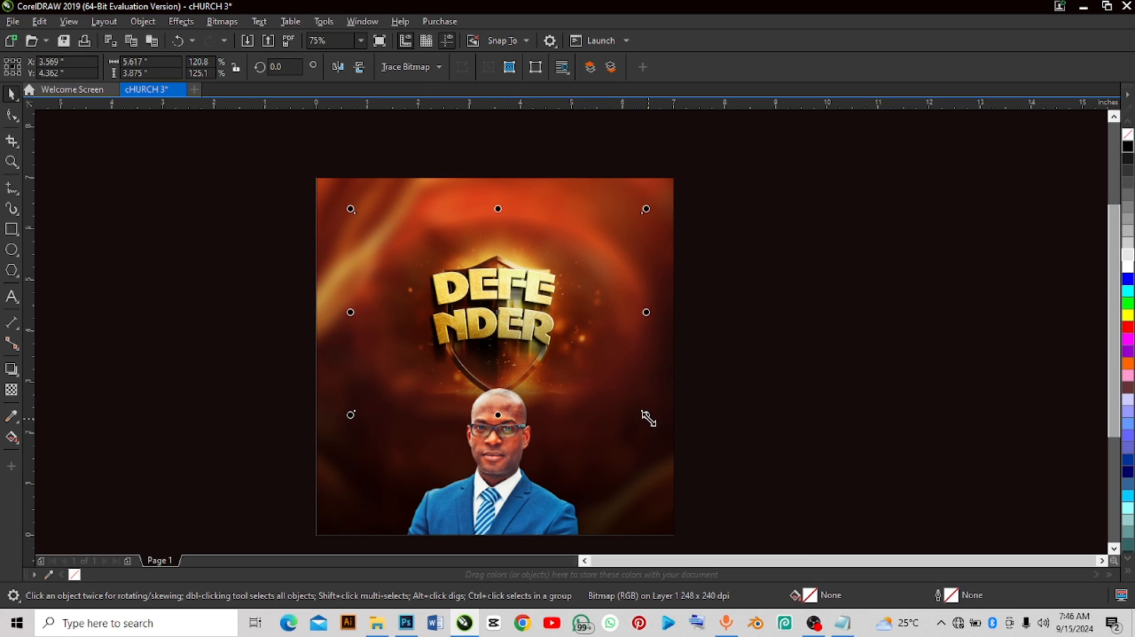
{"action": "left_click_drag", "start_coordinate": [645, 417], "coordinate": [661, 429]}
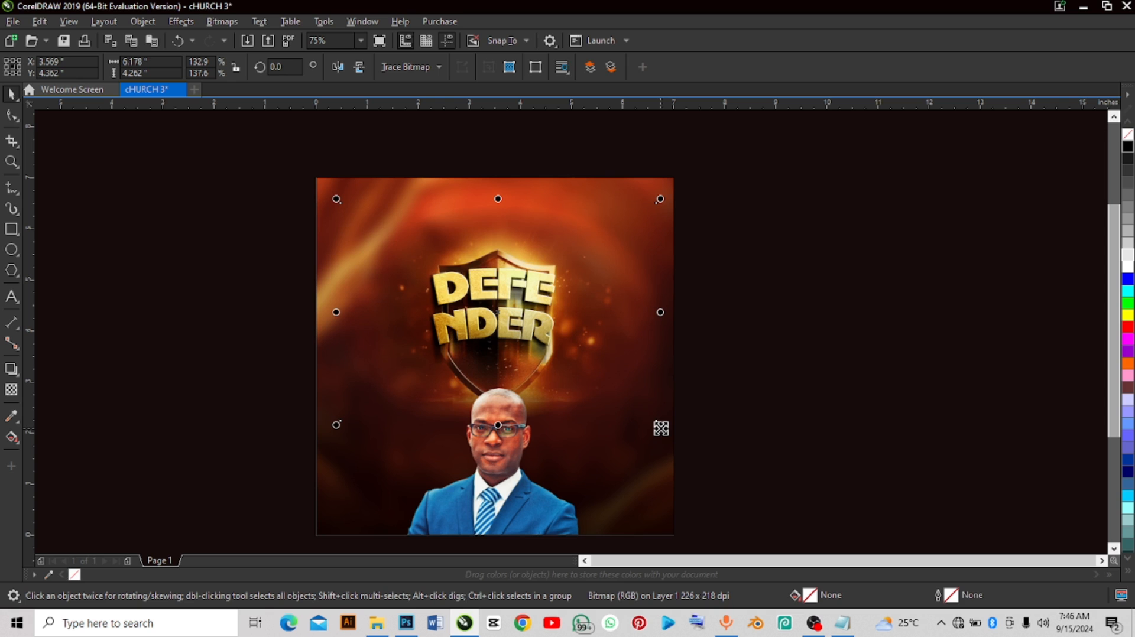
{"action": "left_click", "coordinate": [770, 316]}
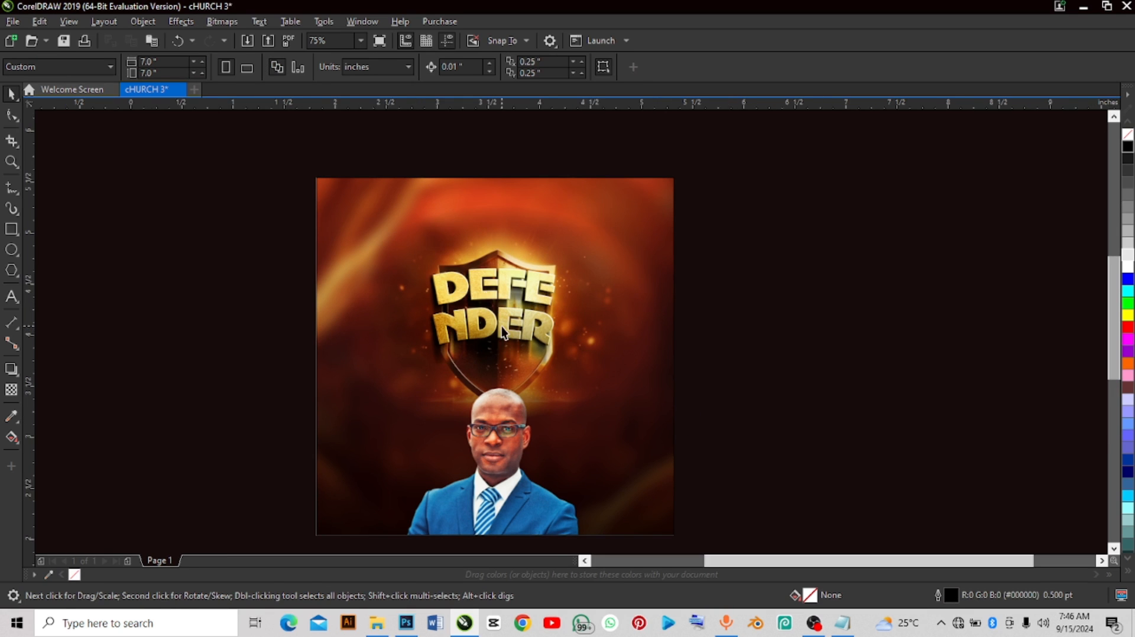
Step: Reduce the DEFENDER title to about 3.37 by 2.06 inches and reposition it at about X 3.56, Y 4.42 inches
{"action": "scroll", "coordinate": [502, 326], "scroll_direction": "up", "scroll_amount": 2}
{"action": "left_click", "coordinate": [507, 266]}
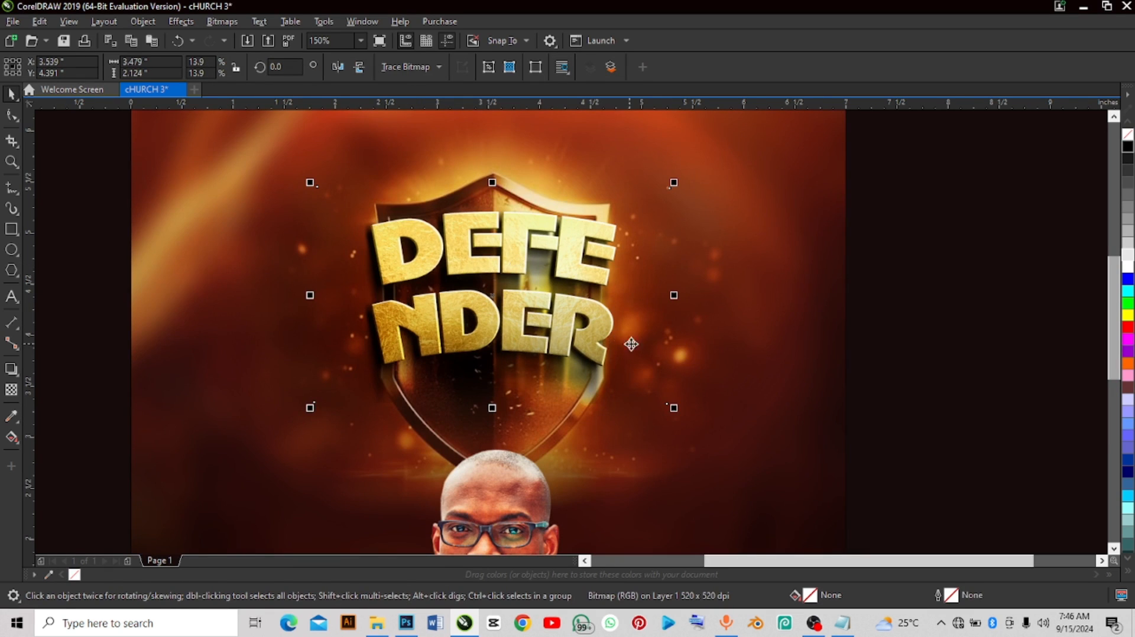
{"action": "left_click_drag", "start_coordinate": [670, 406], "coordinate": [663, 401]}
{"action": "left_click_drag", "start_coordinate": [564, 268], "coordinate": [572, 269]}
{"action": "left_click", "coordinate": [572, 269]}
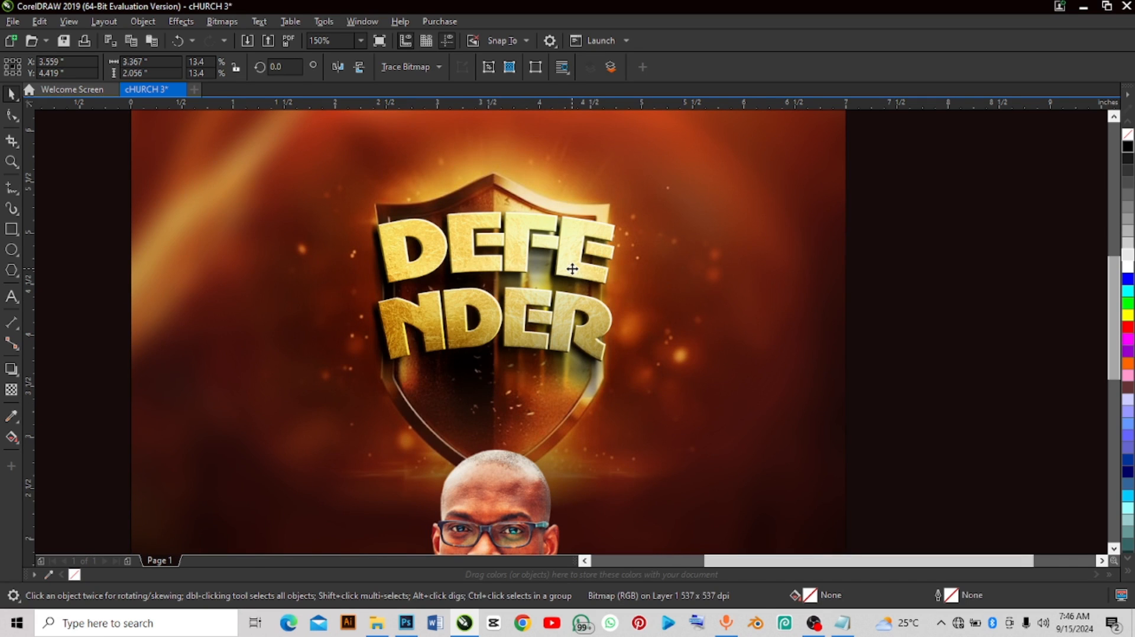
{"action": "scroll", "coordinate": [556, 212], "scroll_direction": "down", "scroll_amount": 2}
{"action": "left_click", "coordinate": [720, 233]}
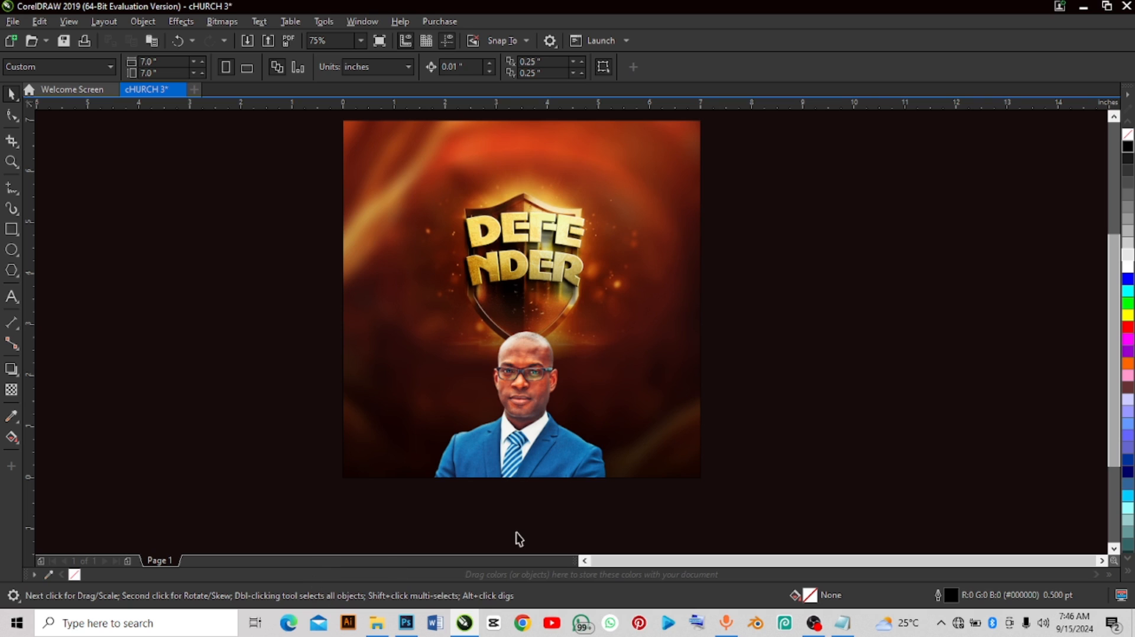
Step: Copy all the event text from TX.txt in the Church Flyer 3 folder and return to CorelDRAW
{"action": "left_click", "coordinate": [378, 626]}
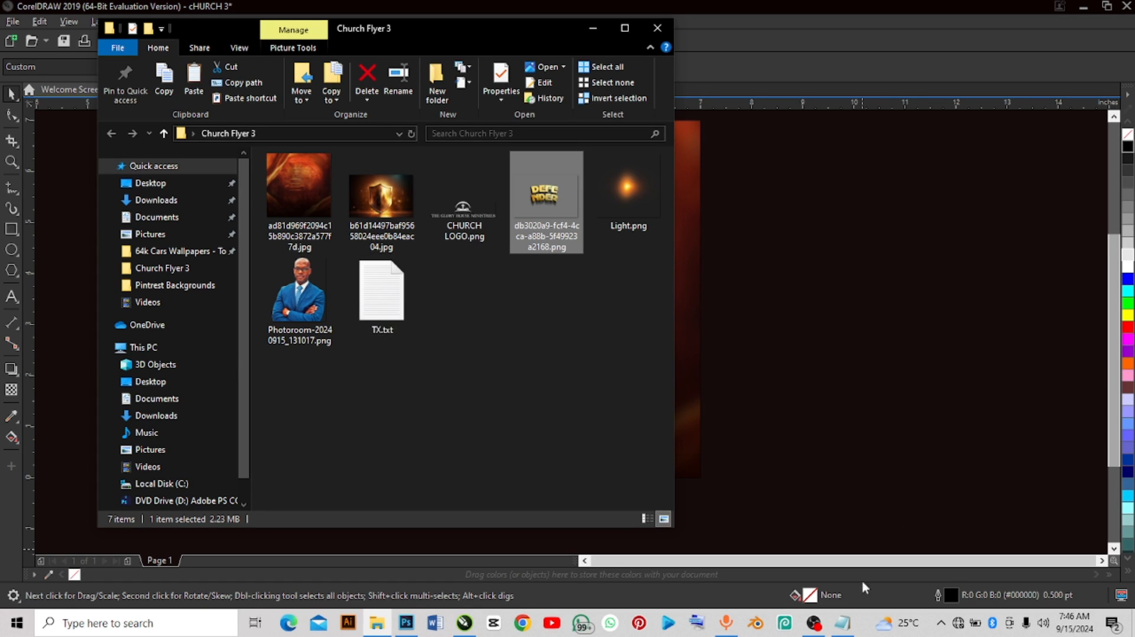
{"action": "left_click", "coordinate": [390, 298]}
{"action": "double_click", "coordinate": [389, 299]}
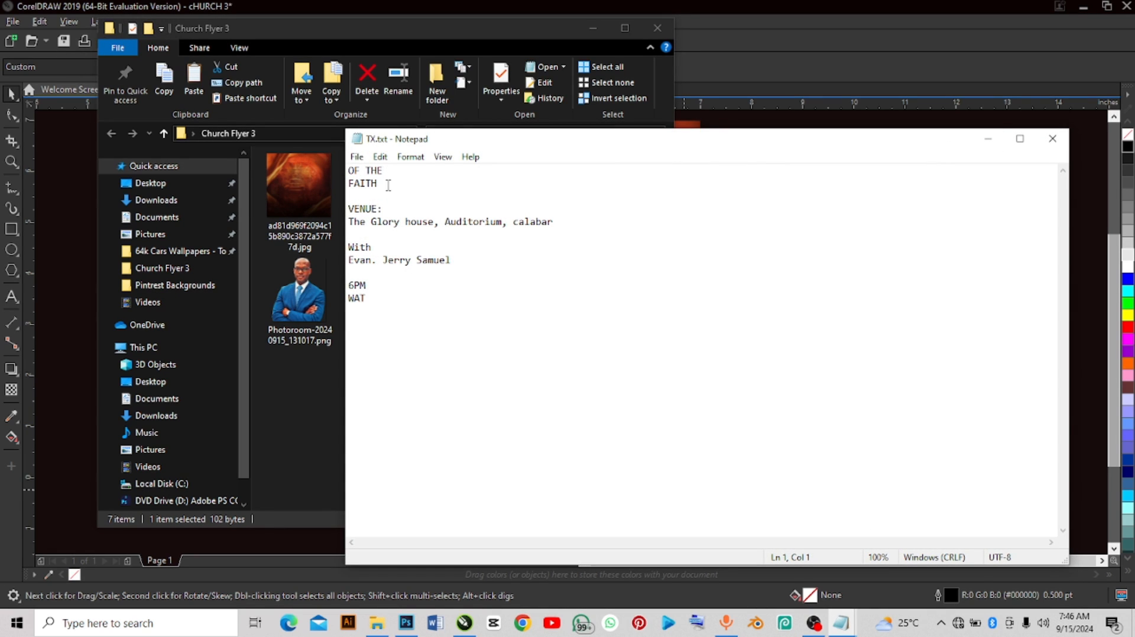
{"action": "left_click_drag", "start_coordinate": [349, 171], "coordinate": [433, 299]}
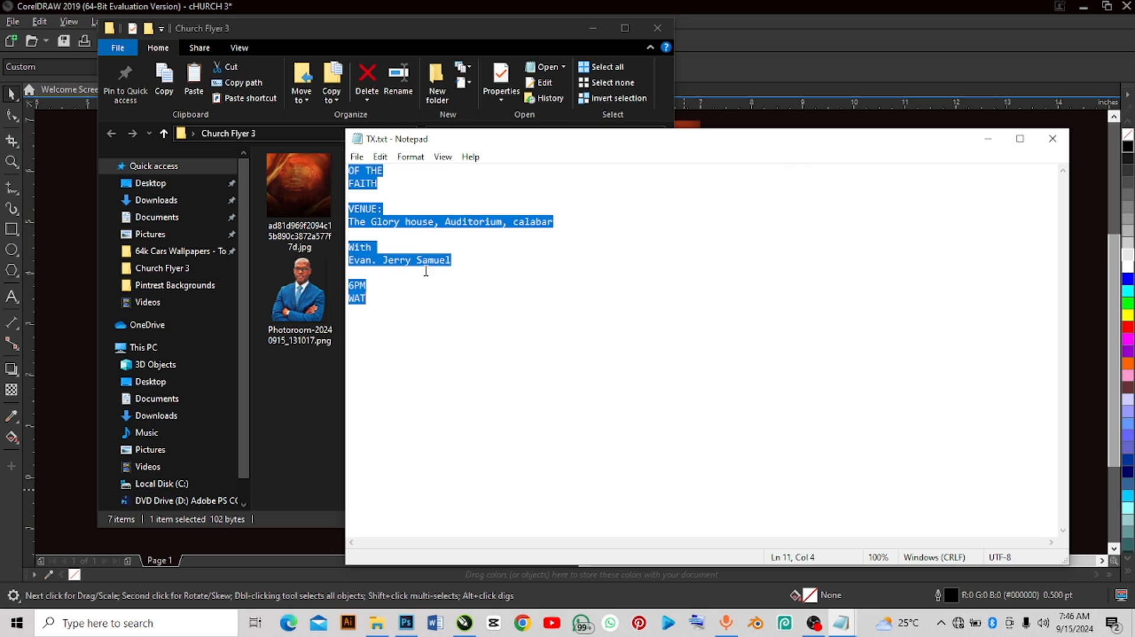
{"action": "right_click", "coordinate": [431, 217]}
{"action": "left_click", "coordinate": [466, 266]}
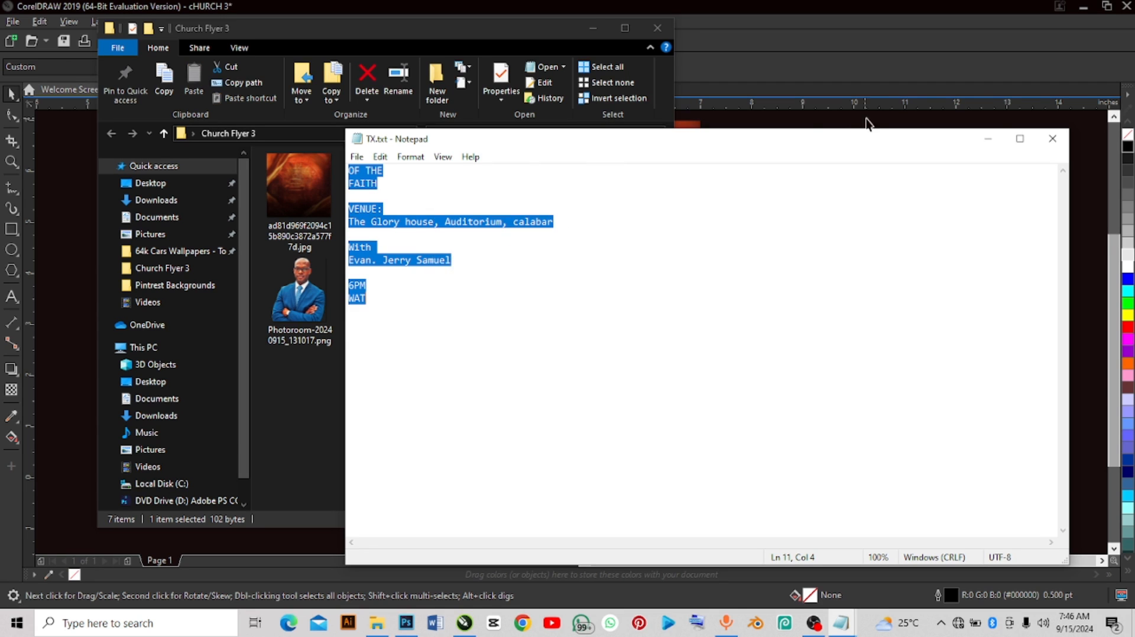
{"action": "left_click", "coordinate": [986, 141]}
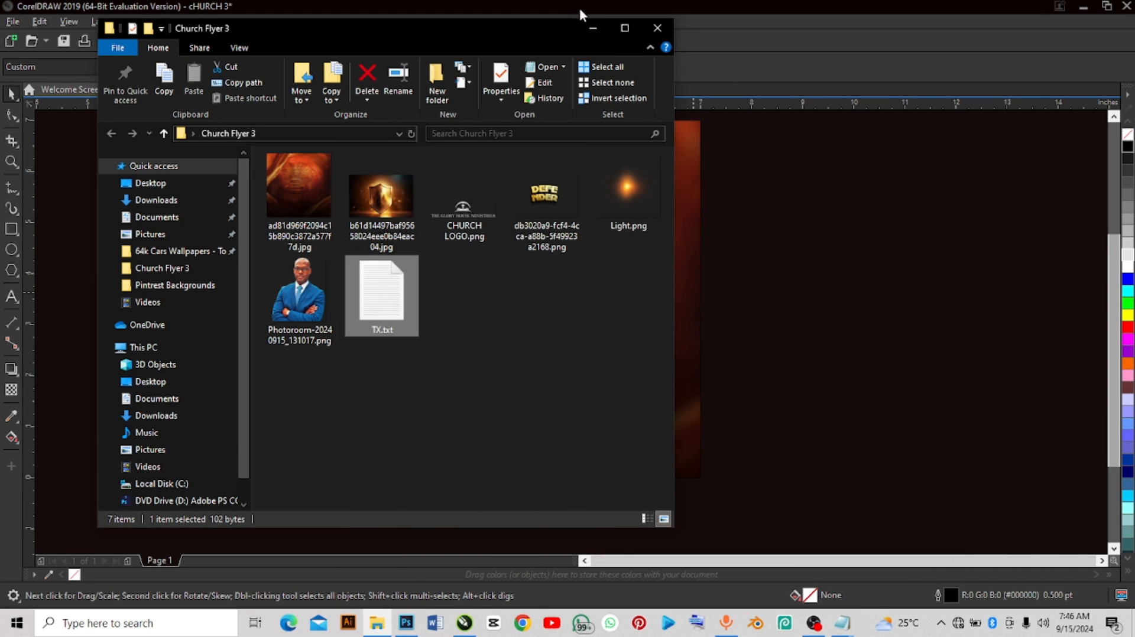
{"action": "left_click", "coordinate": [593, 28]}
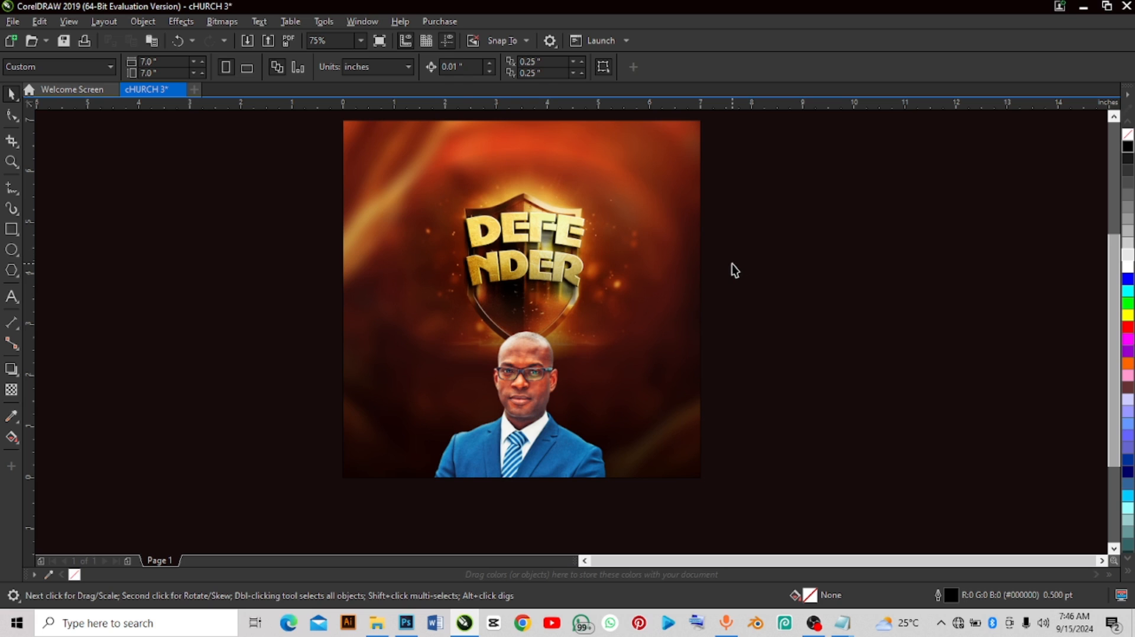
Step: Paste the copied event text, move it beside the flyer at about X 10.97, Y 3.78 inches and fill it white
{"action": "key", "text": "ctrl+v"}
{"action": "scroll", "coordinate": [430, 264], "scroll_direction": "down", "scroll_amount": 2}
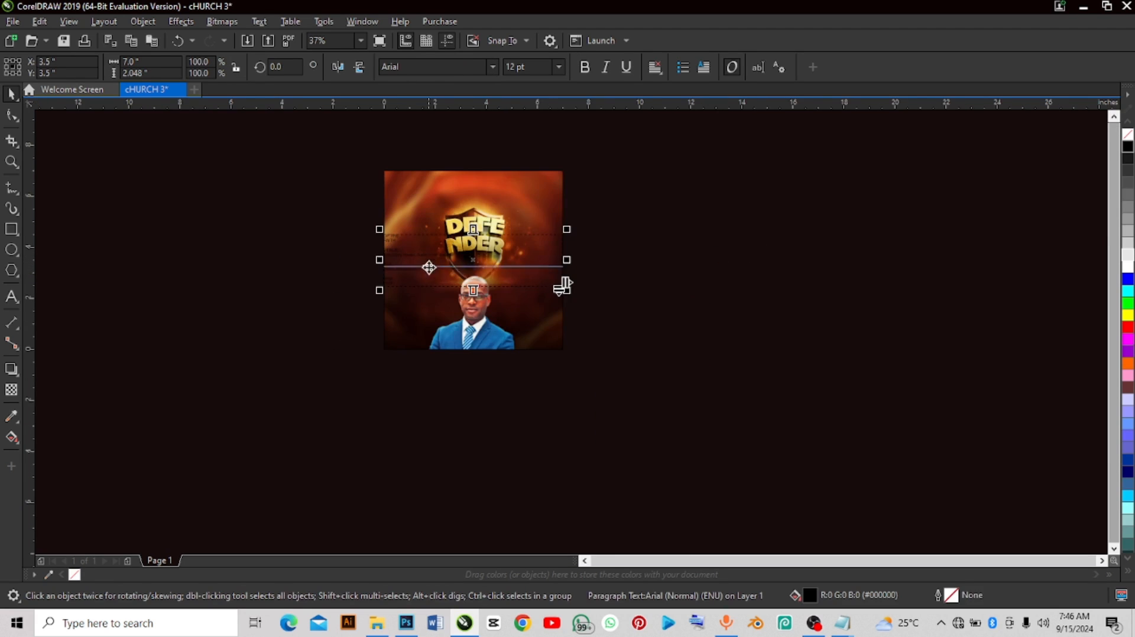
{"action": "left_click_drag", "start_coordinate": [433, 258], "coordinate": [623, 257]}
{"action": "scroll", "coordinate": [615, 236], "scroll_direction": "up", "scroll_amount": 4}
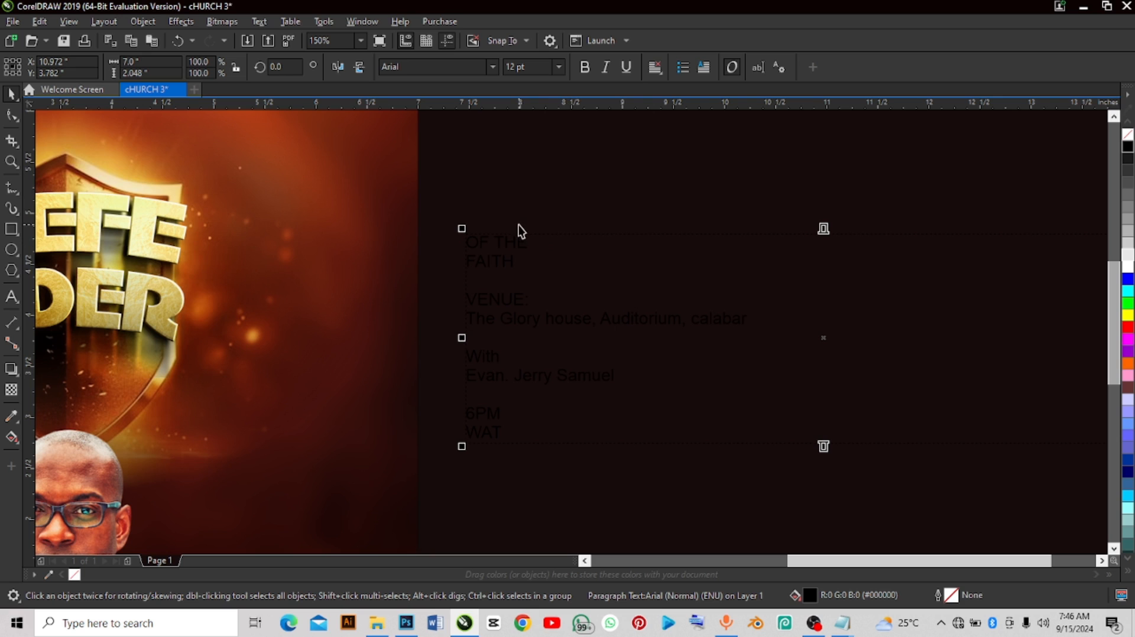
{"action": "scroll", "coordinate": [548, 239], "scroll_direction": "down", "scroll_amount": 2}
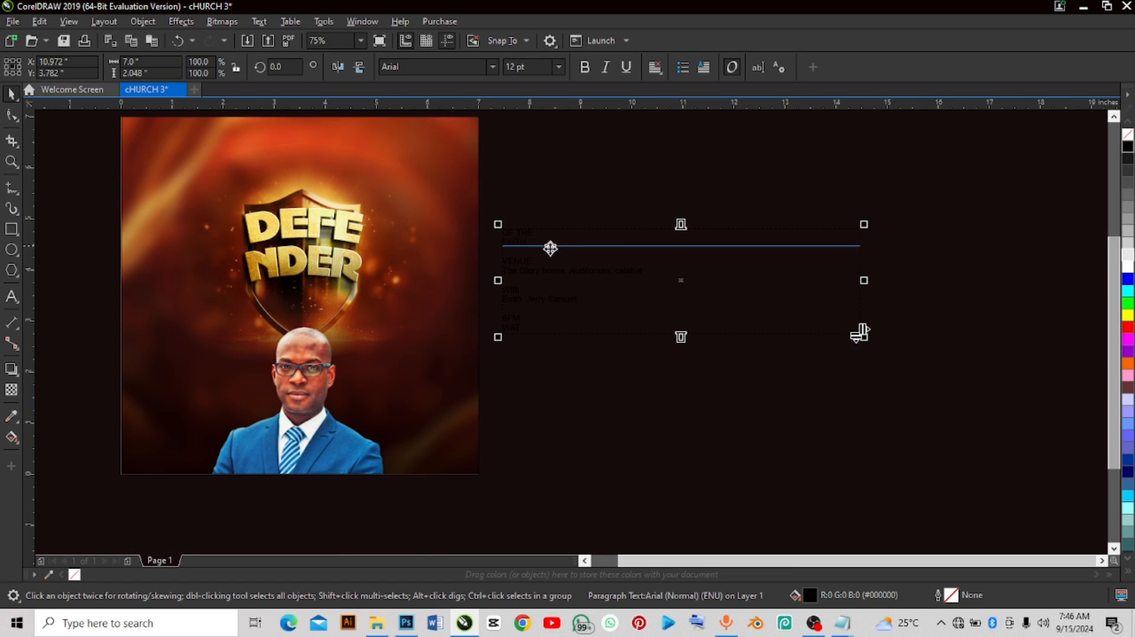
{"action": "left_click", "coordinate": [1126, 265]}
{"action": "left_click", "coordinate": [492, 270]}
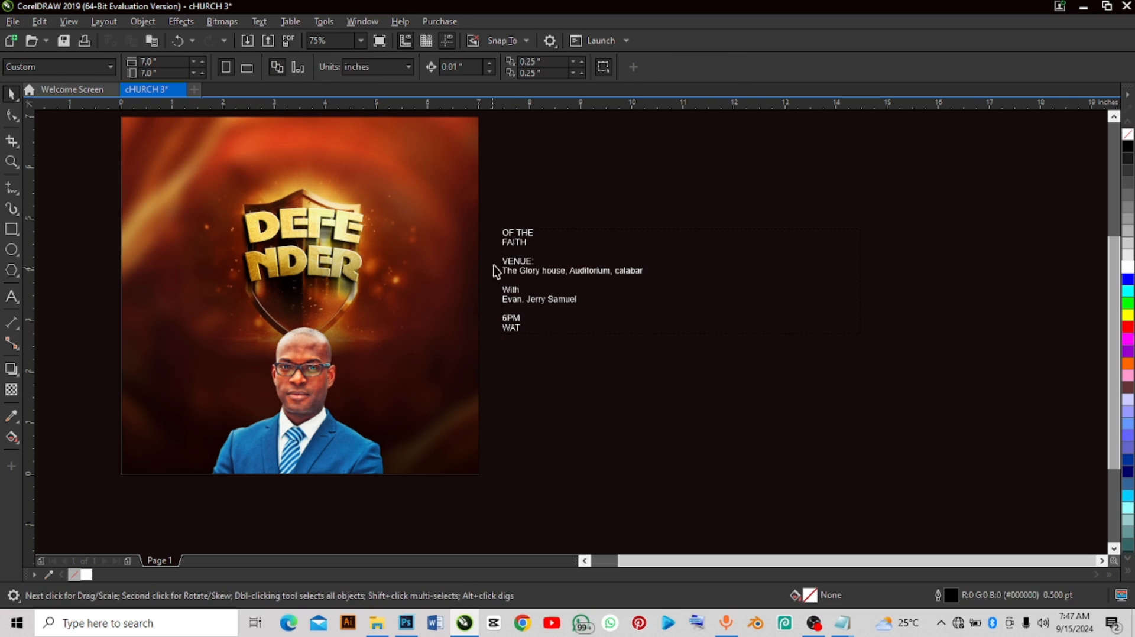
Step: Convert the pasted event text from paragraph text to artistic text
{"action": "scroll", "coordinate": [534, 239], "scroll_direction": "up", "scroll_amount": 2}
{"action": "left_click", "coordinate": [533, 233]}
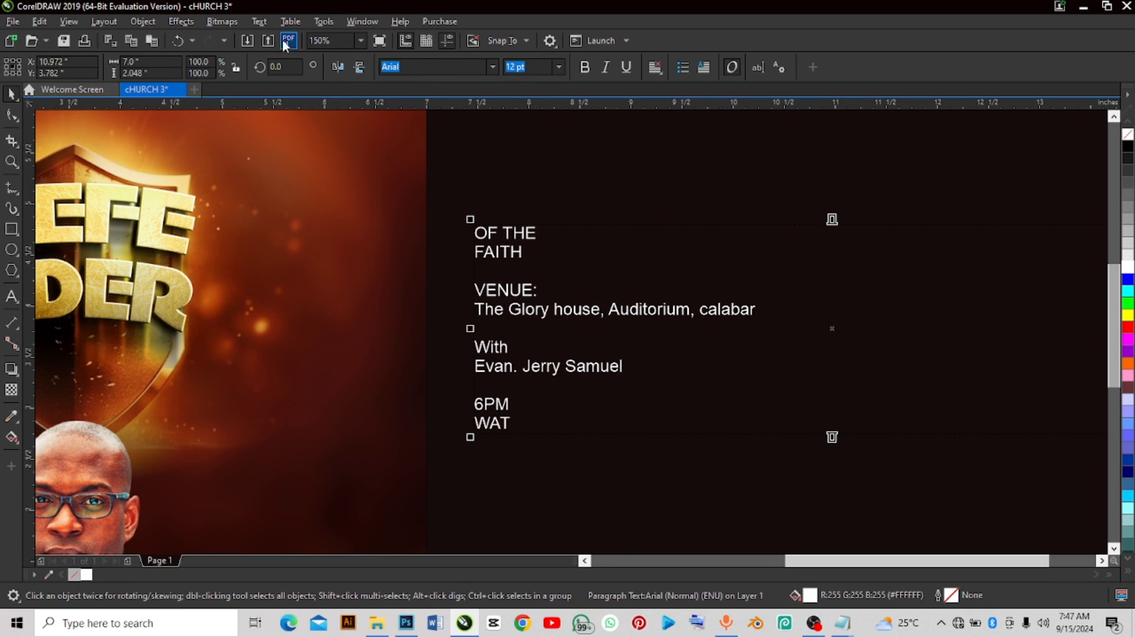
{"action": "left_click", "coordinate": [263, 21]}
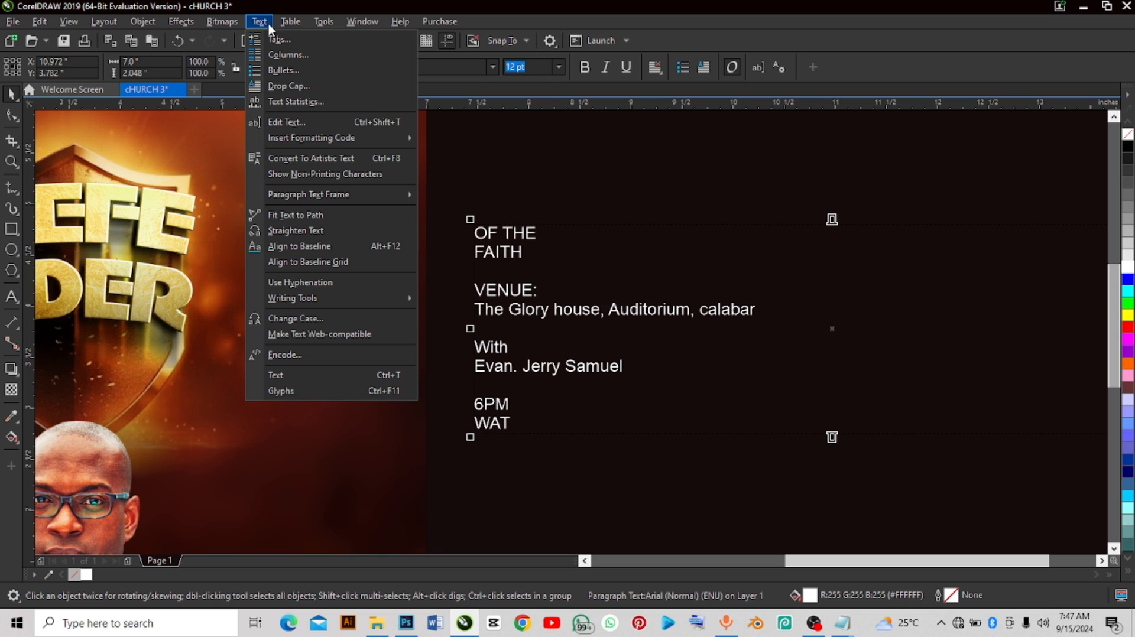
{"action": "left_click", "coordinate": [318, 159]}
{"action": "left_click", "coordinate": [315, 155]}
{"action": "scroll", "coordinate": [452, 192], "scroll_direction": "down", "scroll_amount": 4}
Step: Move the event text to about X 9.36, Y 3.41 inches and break it apart into separate lines
{"action": "left_click", "coordinate": [472, 201]}
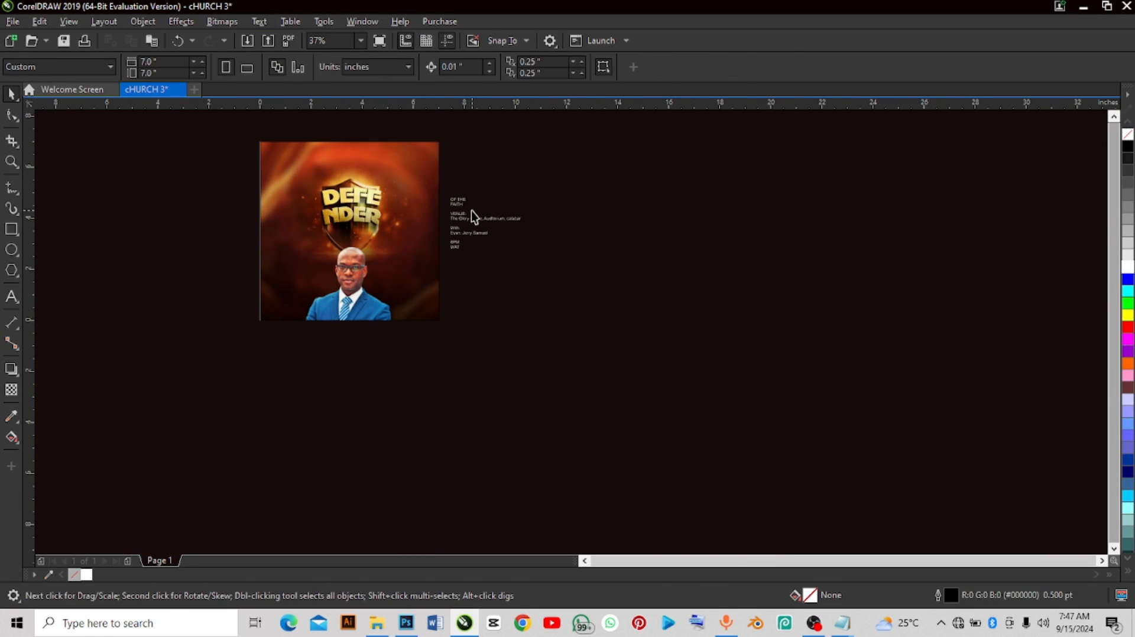
{"action": "mouse_move", "coordinate": [471, 217]}
{"action": "left_mouse_down"}
{"action": "mouse_move", "coordinate": [491, 226]}
{"action": "mouse_move", "coordinate": [470, 226]}
{"action": "left_mouse_up"}
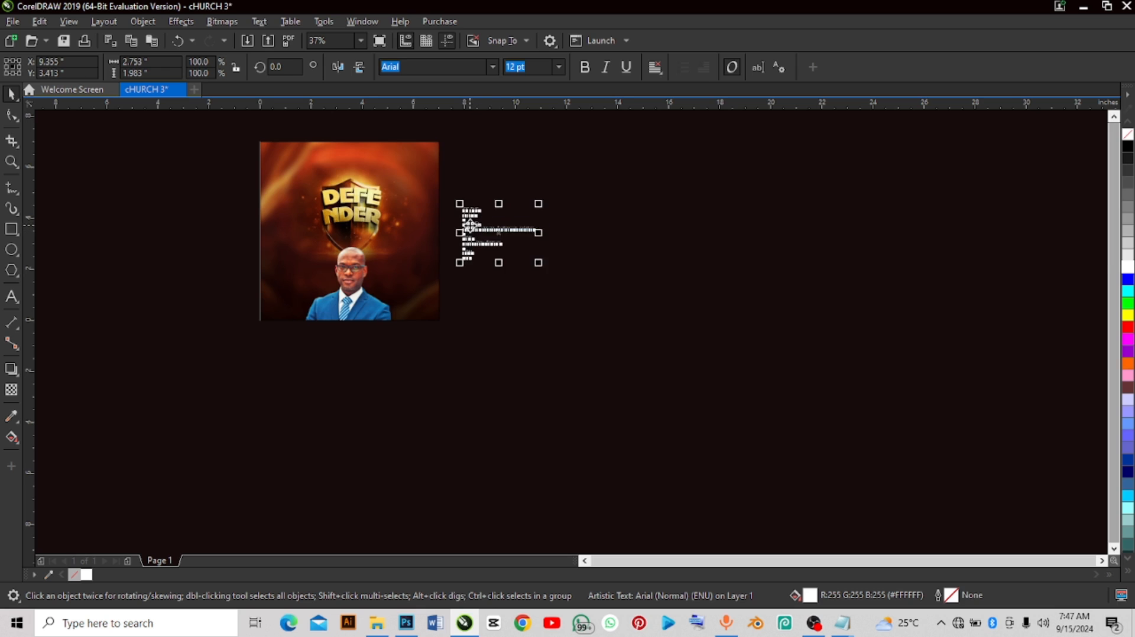
{"action": "scroll", "coordinate": [473, 222], "scroll_direction": "up", "scroll_amount": 4}
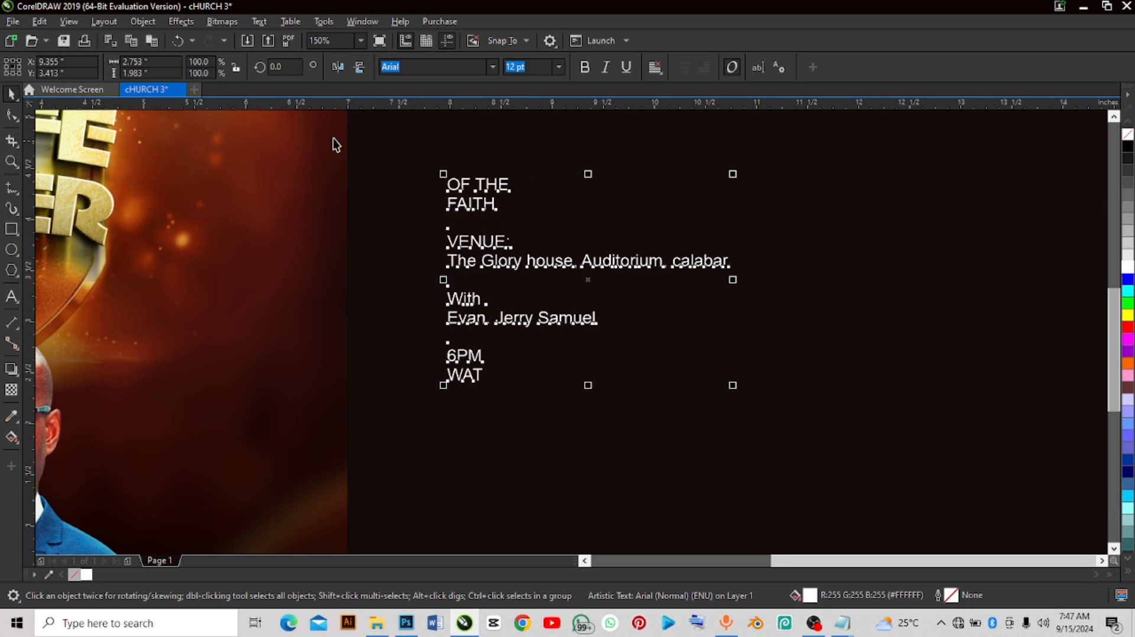
{"action": "left_click", "coordinate": [155, 26]}
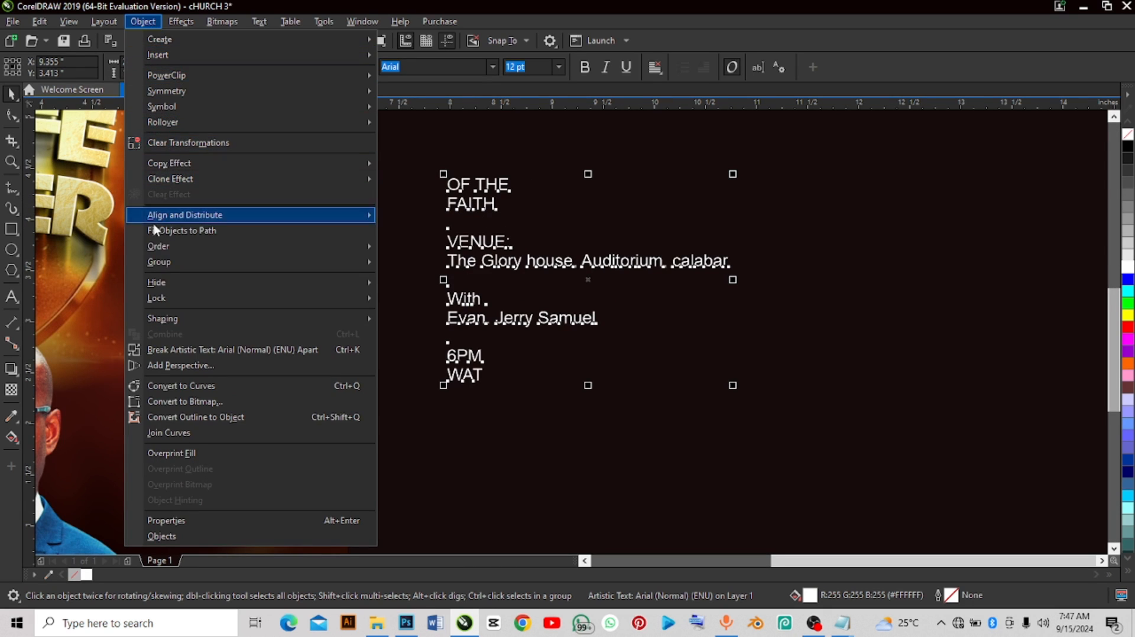
{"action": "left_click", "coordinate": [212, 348]}
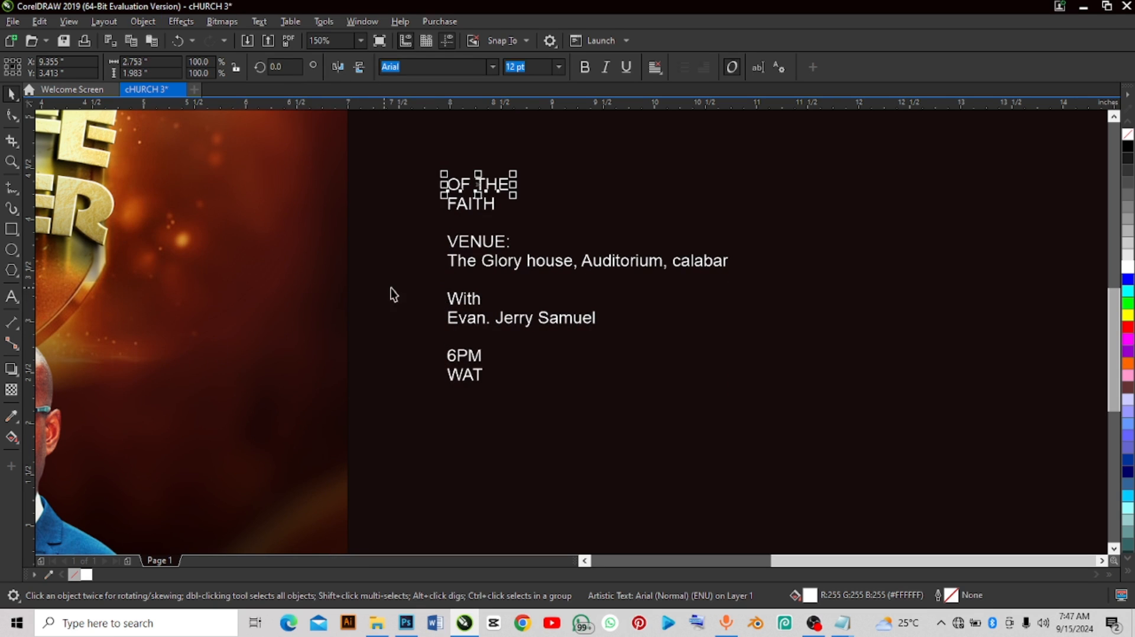
Step: Set the font of the OF THE and FAITH lines to Montserrat
{"action": "scroll", "coordinate": [538, 220], "scroll_direction": "down", "scroll_amount": 3}
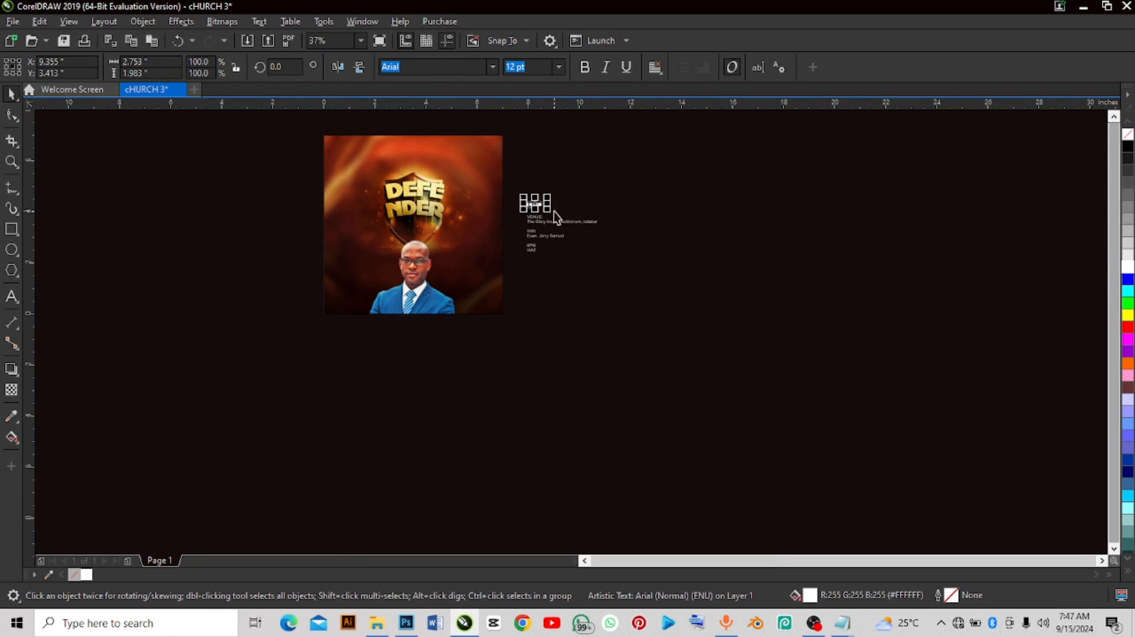
{"action": "scroll", "coordinate": [514, 210], "scroll_direction": "up", "scroll_amount": 3}
{"action": "scroll", "coordinate": [597, 196], "scroll_direction": "down", "scroll_amount": 2}
{"action": "left_click_drag", "start_coordinate": [589, 189], "coordinate": [636, 217]}
{"action": "key", "text": "ctrl+z"}
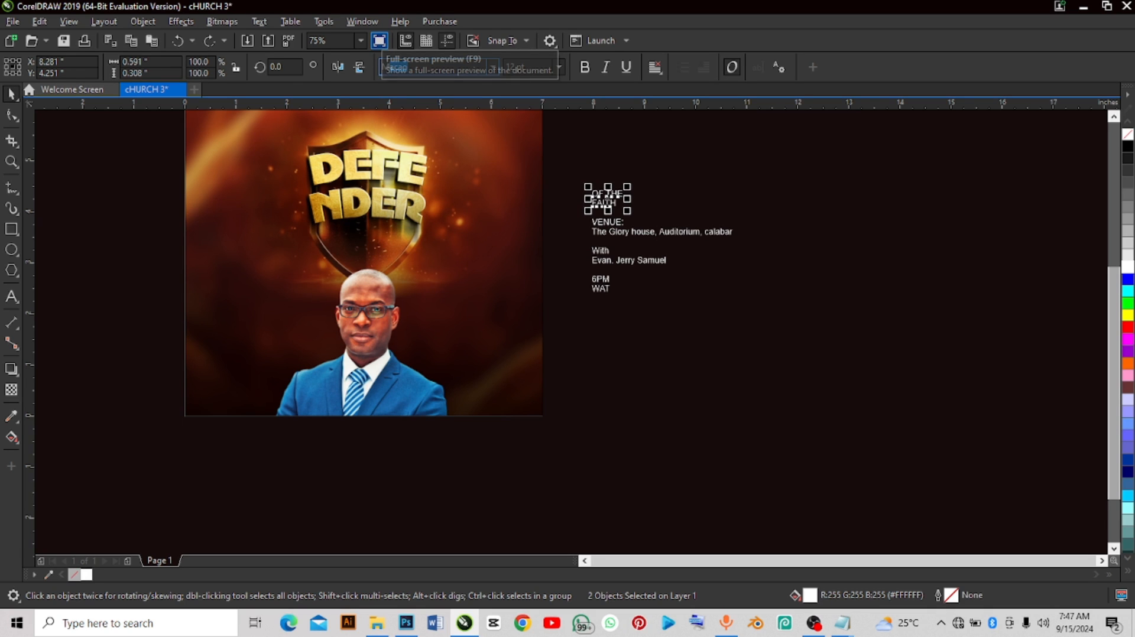
{"action": "type", "text": "Montserrat"}
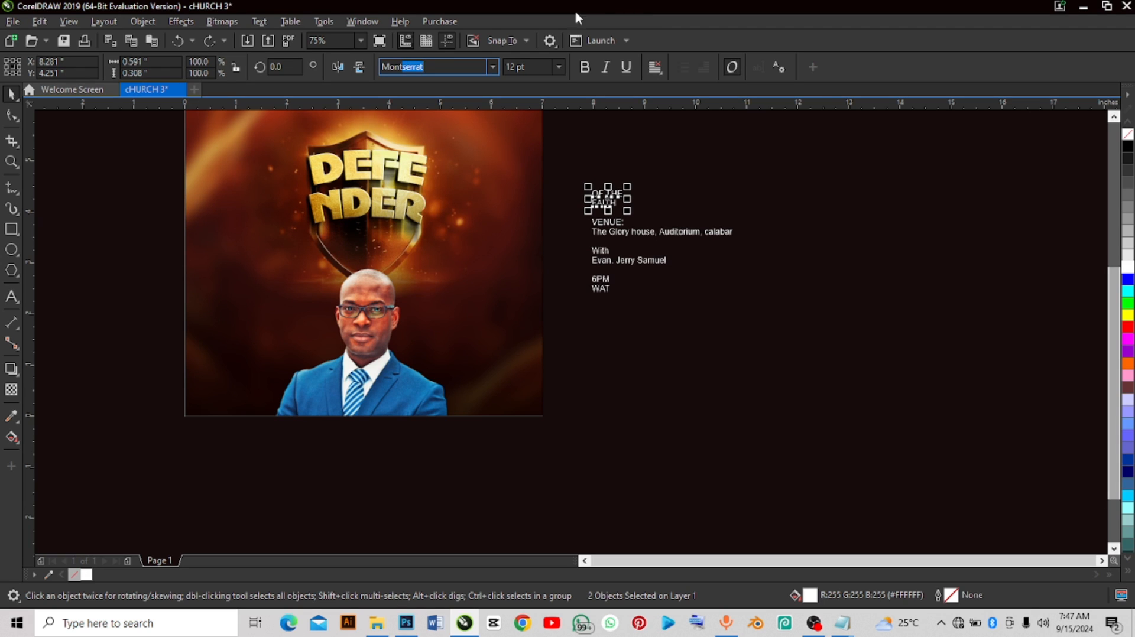
{"action": "key", "text": "Return"}
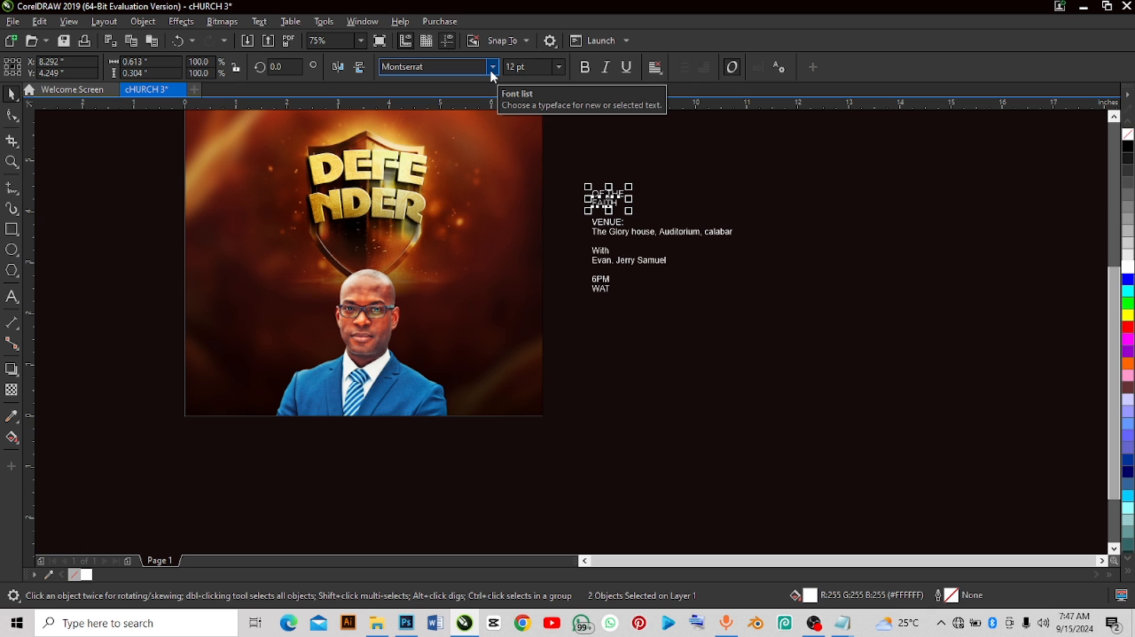
Step: Switch the OF THE and FAITH lines to Montserrat SemiBold and enlarge them together to about 2 by 0.97 inches
{"action": "left_click", "coordinate": [492, 68]}
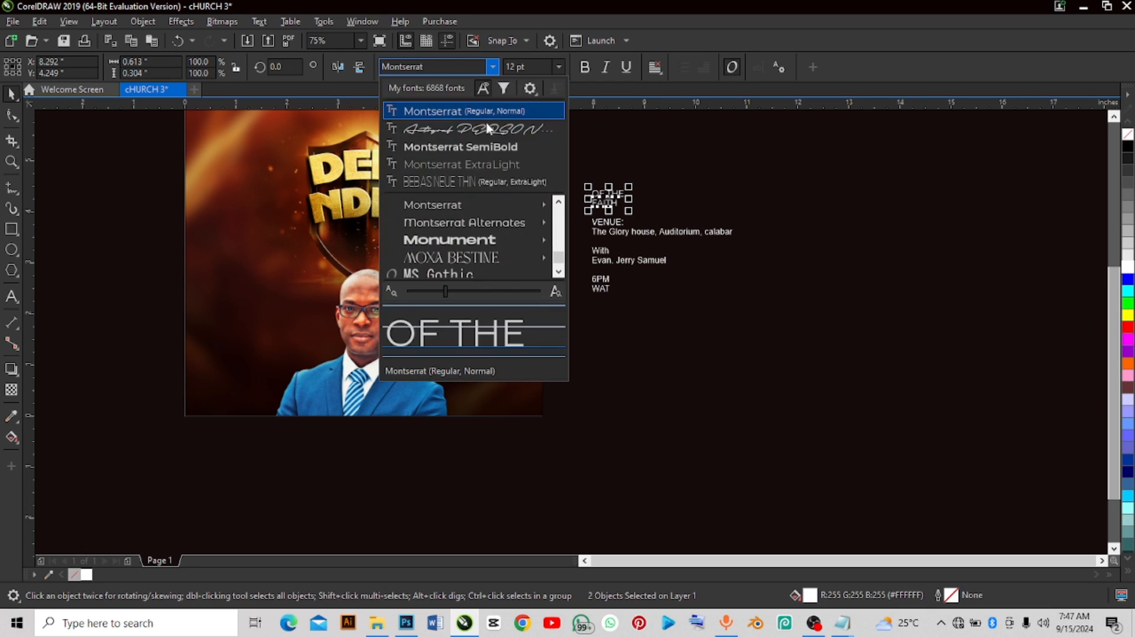
{"action": "mouse_move", "coordinate": [499, 201]}
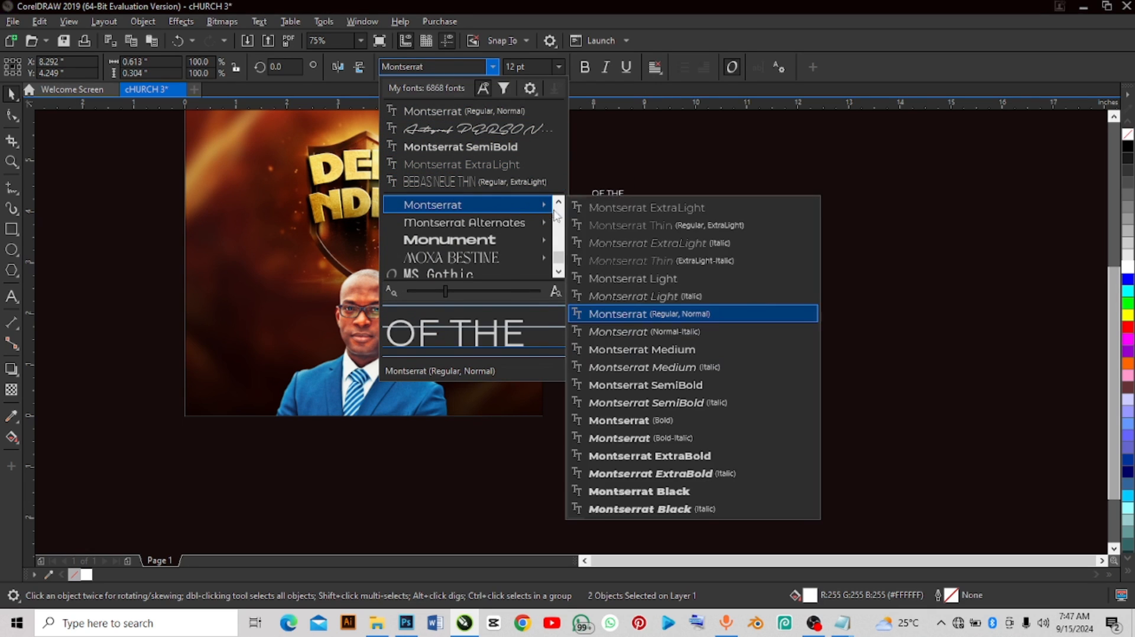
{"action": "left_click", "coordinate": [627, 387]}
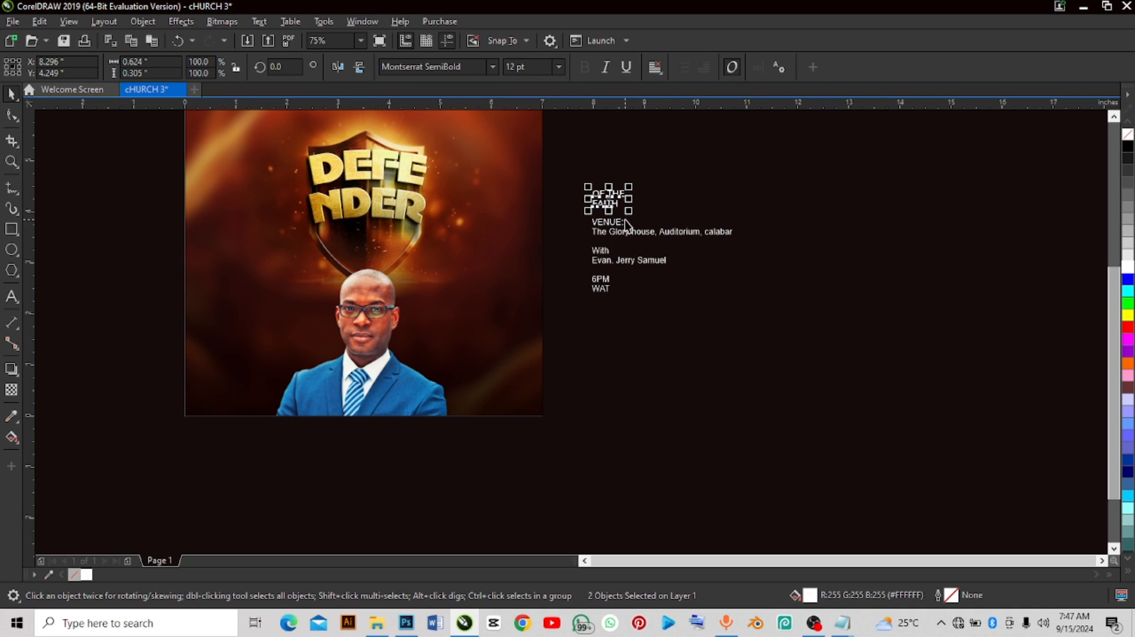
{"action": "left_click_drag", "start_coordinate": [628, 210], "coordinate": [699, 244]}
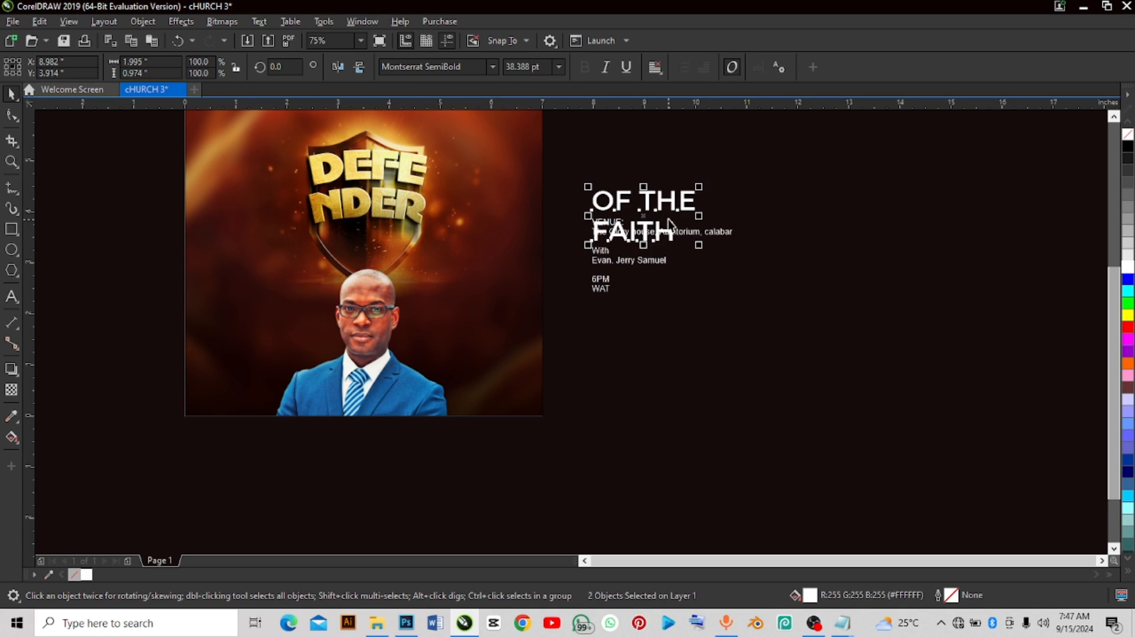
{"action": "left_click", "coordinate": [603, 210]}
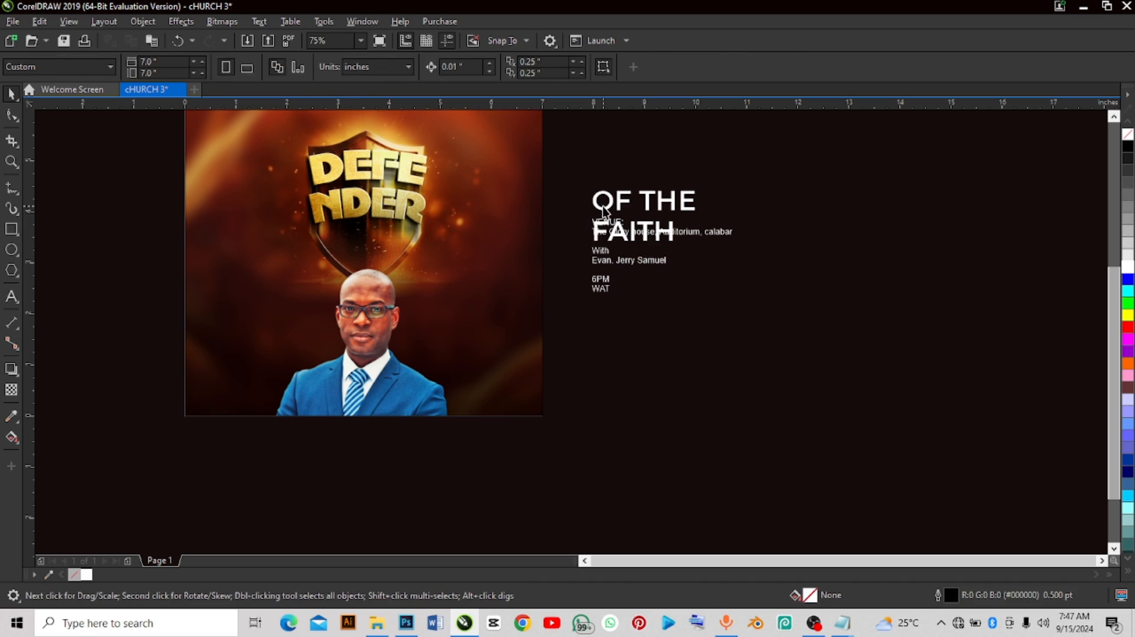
{"action": "left_click", "coordinate": [603, 210]}
{"action": "left_click", "coordinate": [613, 219], "text": "shift"}
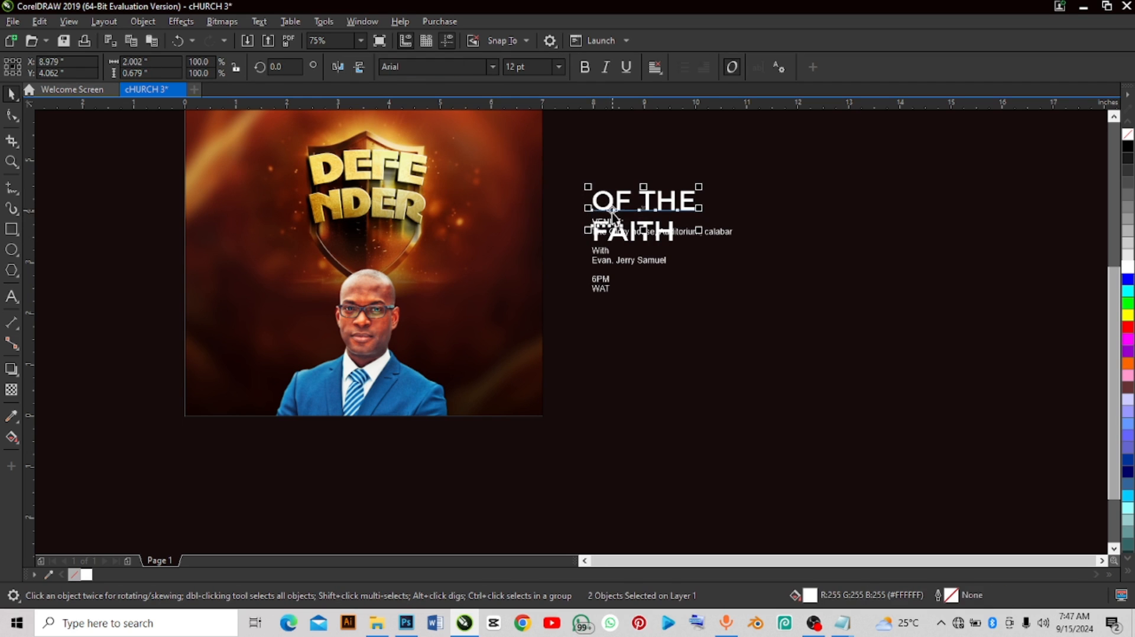
{"action": "left_click_drag", "start_coordinate": [611, 207], "coordinate": [476, 248]}
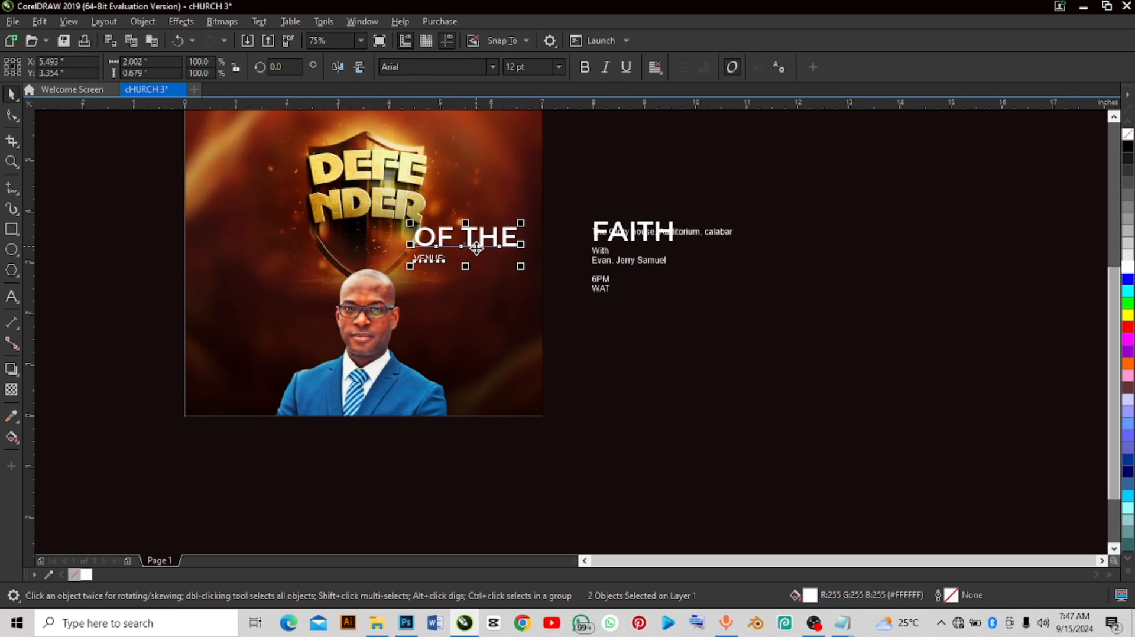
{"action": "key", "text": "ctrl+z"}
Step: Move the OF THE line together with the Glory house auditorium line to about X 9.12, Y 3.87 inches
{"action": "left_click", "coordinate": [598, 194]}
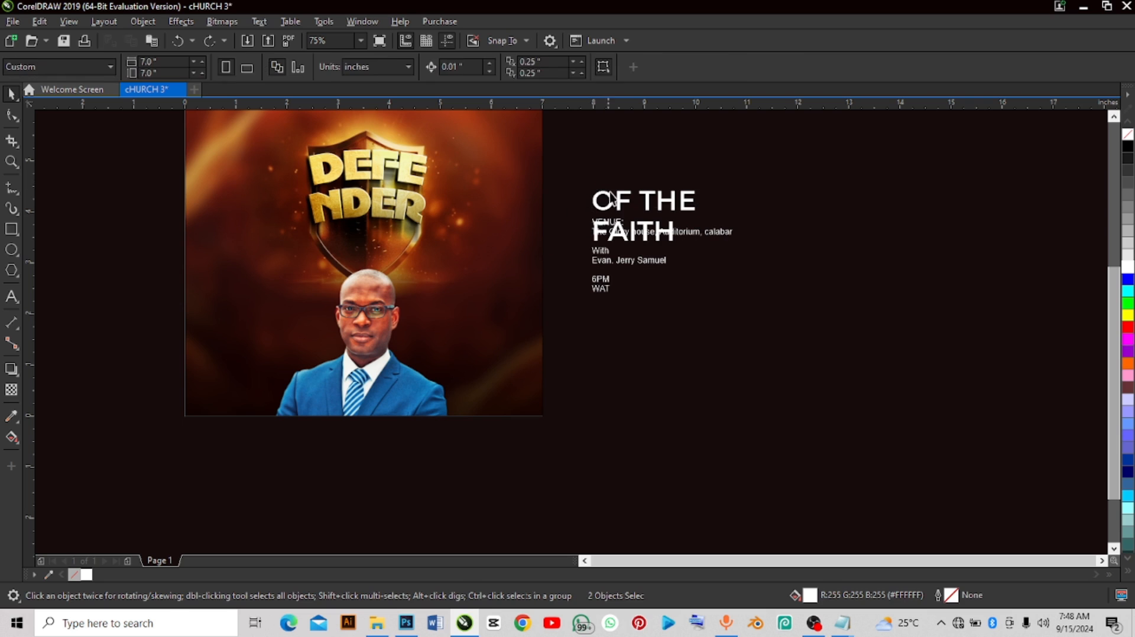
{"action": "left_click", "coordinate": [612, 237], "text": "shift"}
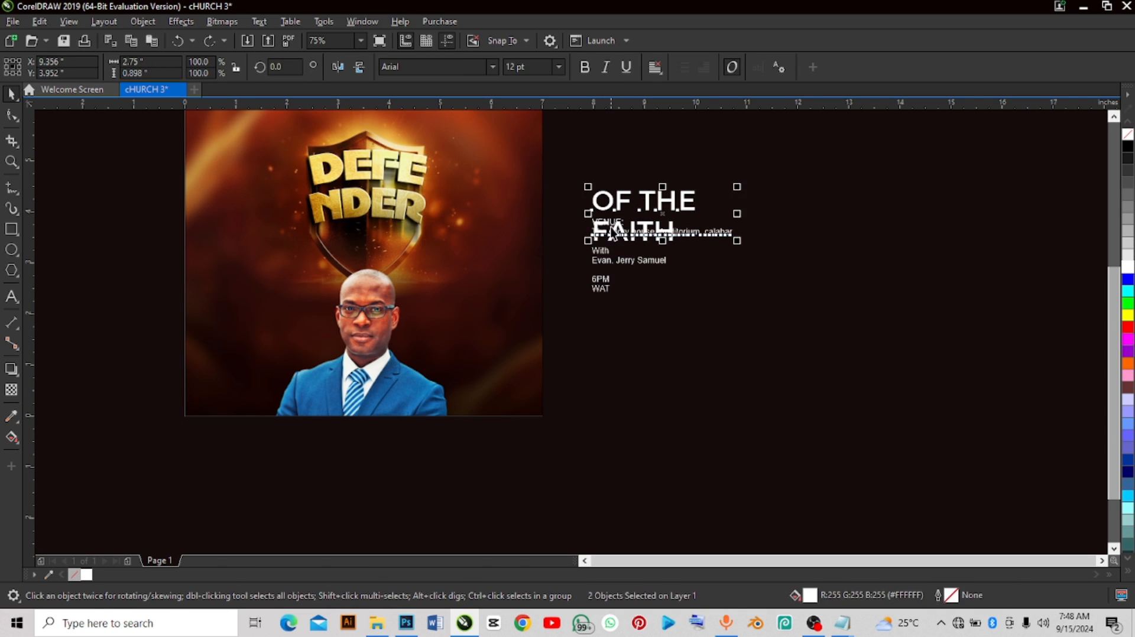
{"action": "left_click_drag", "start_coordinate": [642, 225], "coordinate": [606, 238]}
{"action": "left_click_drag", "start_coordinate": [649, 214], "coordinate": [636, 216]}
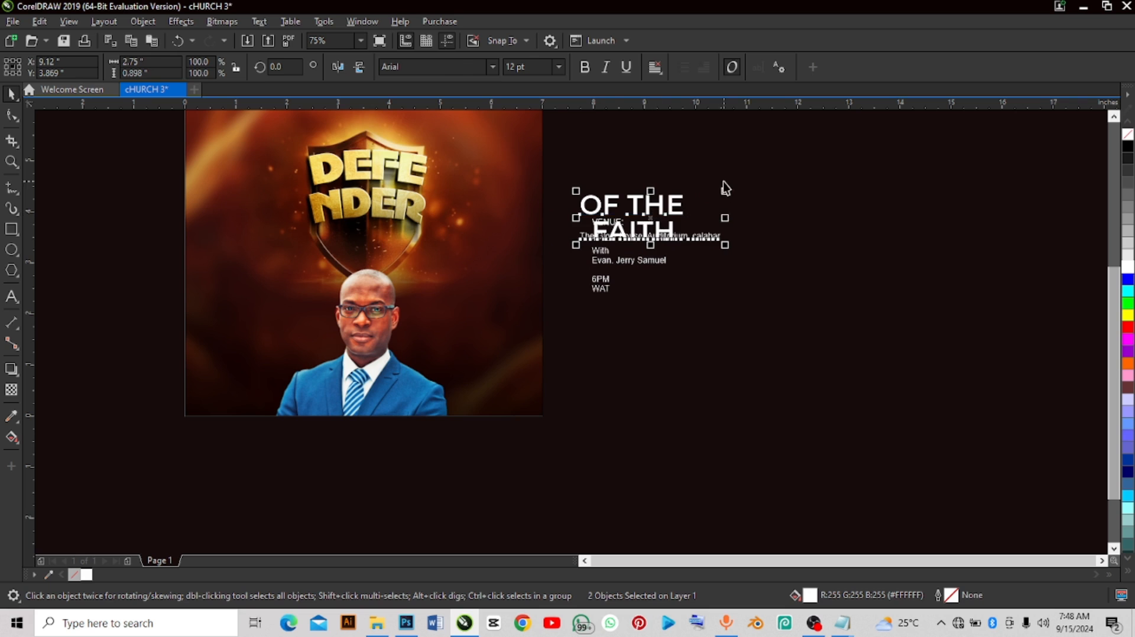
Step: Move the OF THE and FAITH lines together onto the flyer's shield area at about X 4.48, Y 3.12 inches
{"action": "left_click", "coordinate": [703, 201]}
{"action": "left_click", "coordinate": [681, 206]}
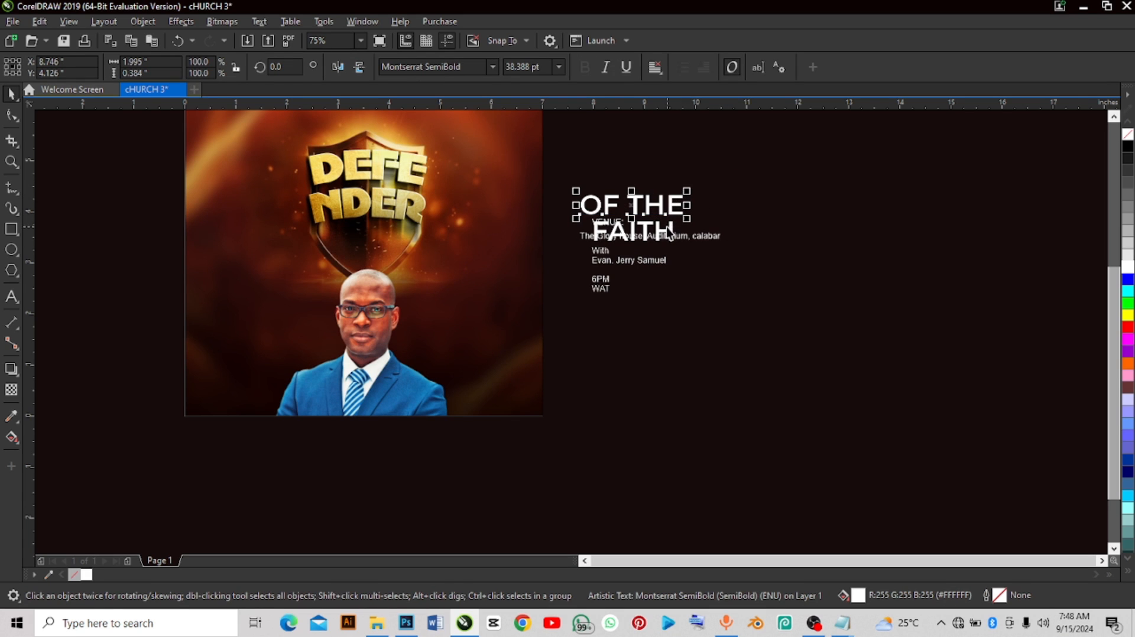
{"action": "left_click", "coordinate": [665, 229], "text": "shift"}
{"action": "left_click_drag", "start_coordinate": [623, 228], "coordinate": [405, 266]}
{"action": "scroll", "coordinate": [396, 260], "scroll_direction": "up", "scroll_amount": 4}
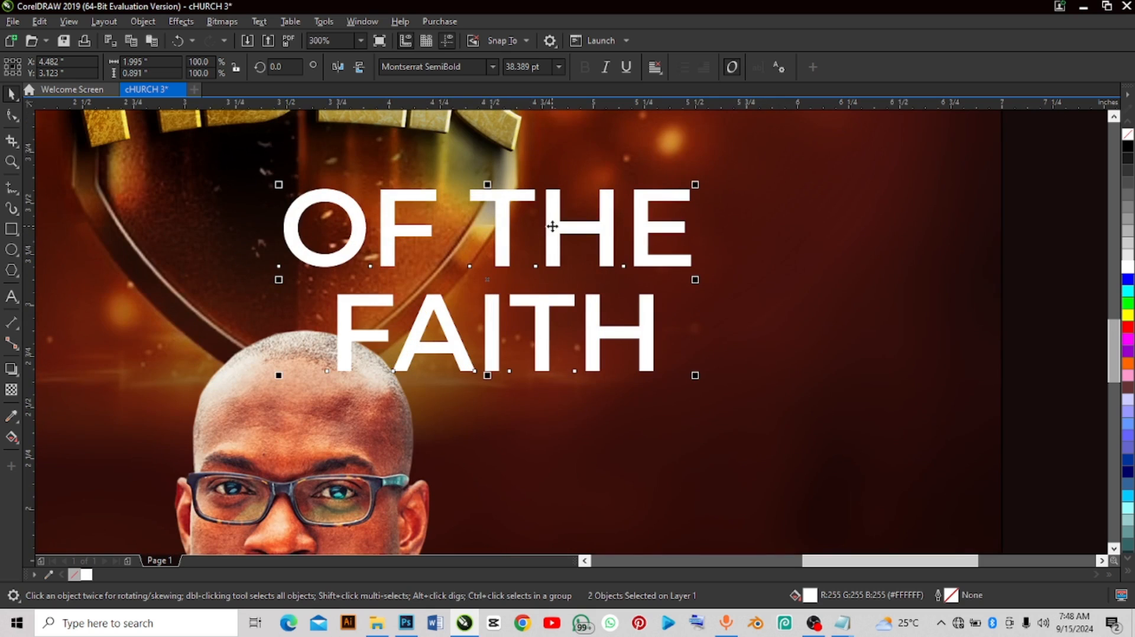
{"action": "scroll", "coordinate": [596, 218], "scroll_direction": "down", "scroll_amount": 2}
Step: Shrink OF THE to about 0.84 inches wide and FAITH to about 1.15 inches wide, stacking them centred beneath DEFENDER on the shield
{"action": "left_click", "coordinate": [657, 197]}
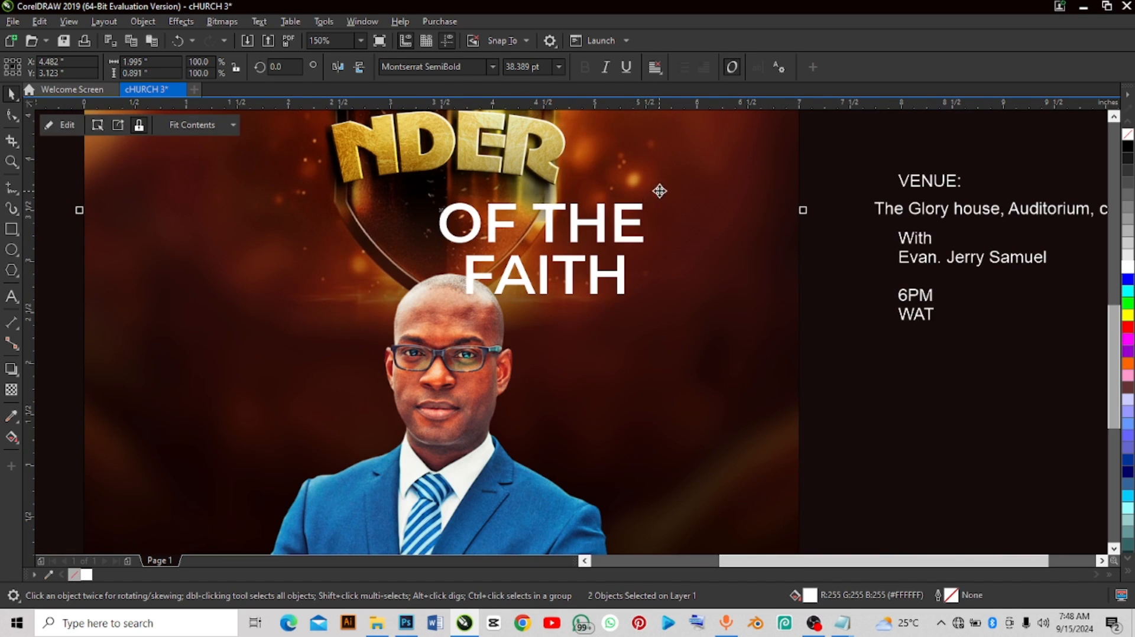
{"action": "left_click", "coordinate": [642, 208]}
{"action": "left_click_drag", "start_coordinate": [648, 200], "coordinate": [476, 211]}
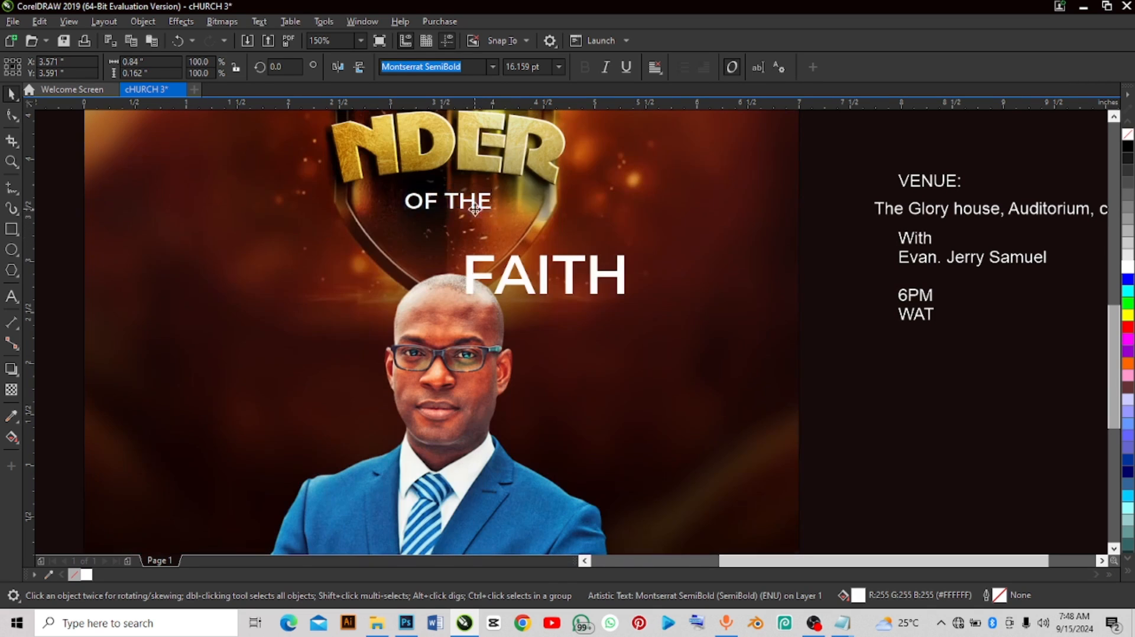
{"action": "left_click_drag", "start_coordinate": [540, 263], "coordinate": [485, 199]}
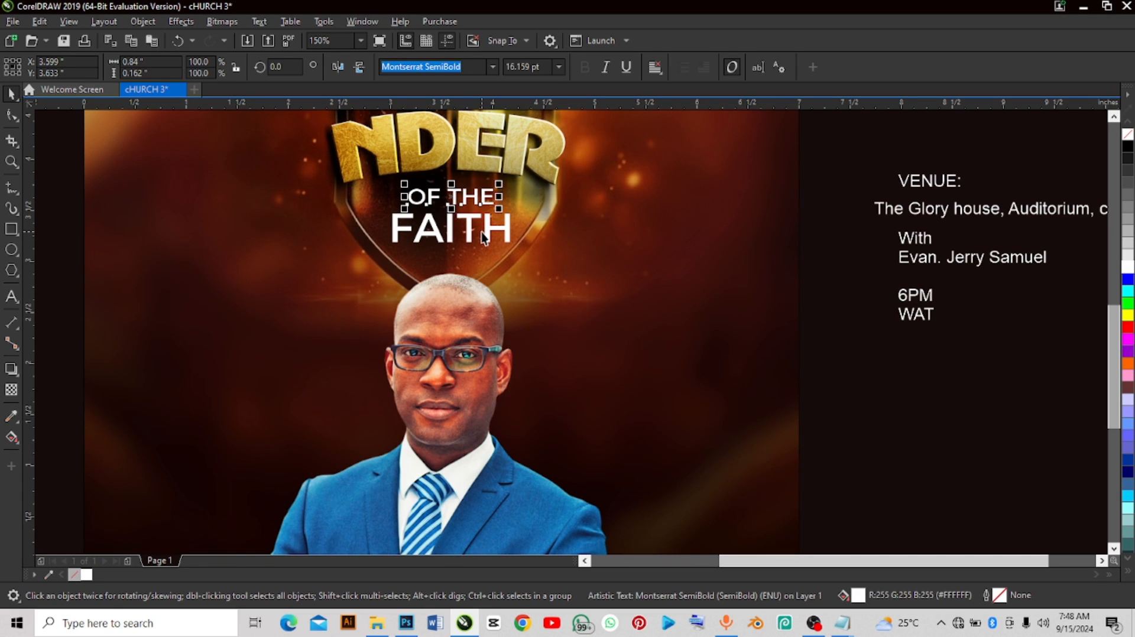
Step: Add a flat black drop shadow falling slightly below the FAITH line
{"action": "left_click", "coordinate": [423, 229]}
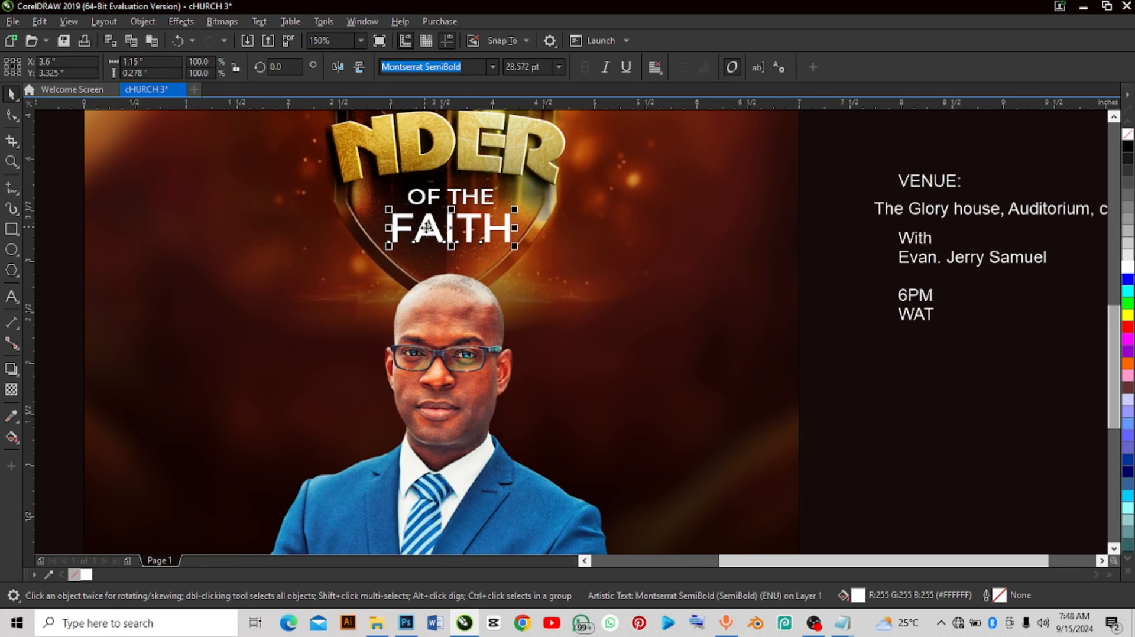
{"action": "left_click", "coordinate": [12, 371]}
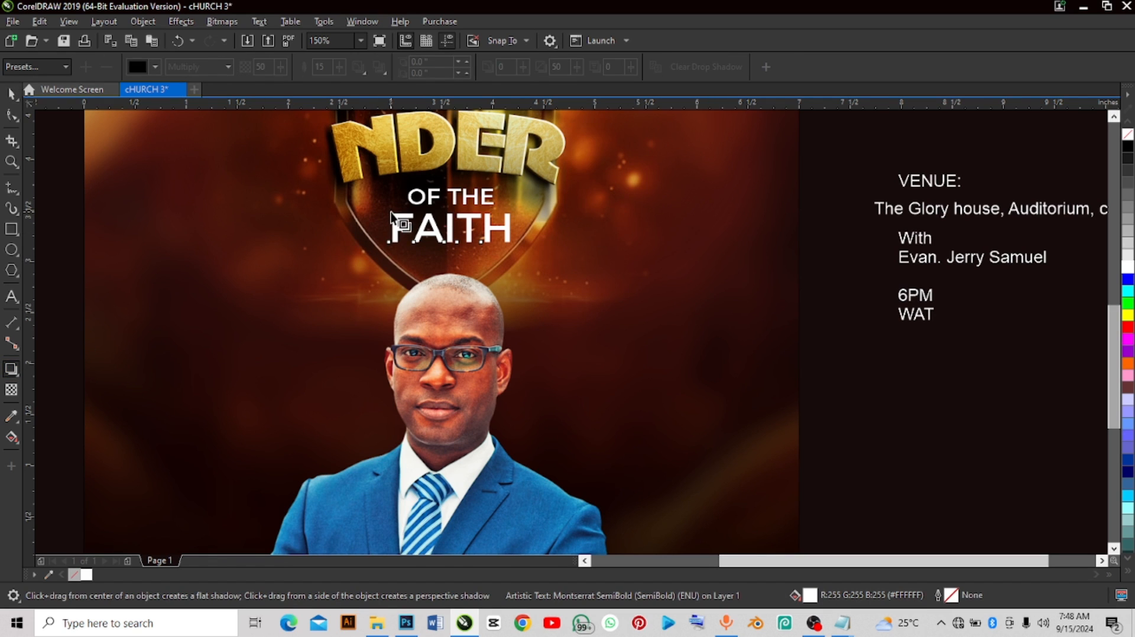
{"action": "left_click_drag", "start_coordinate": [403, 217], "coordinate": [453, 236]}
{"action": "scroll", "coordinate": [452, 248], "scroll_direction": "up", "scroll_amount": 2}
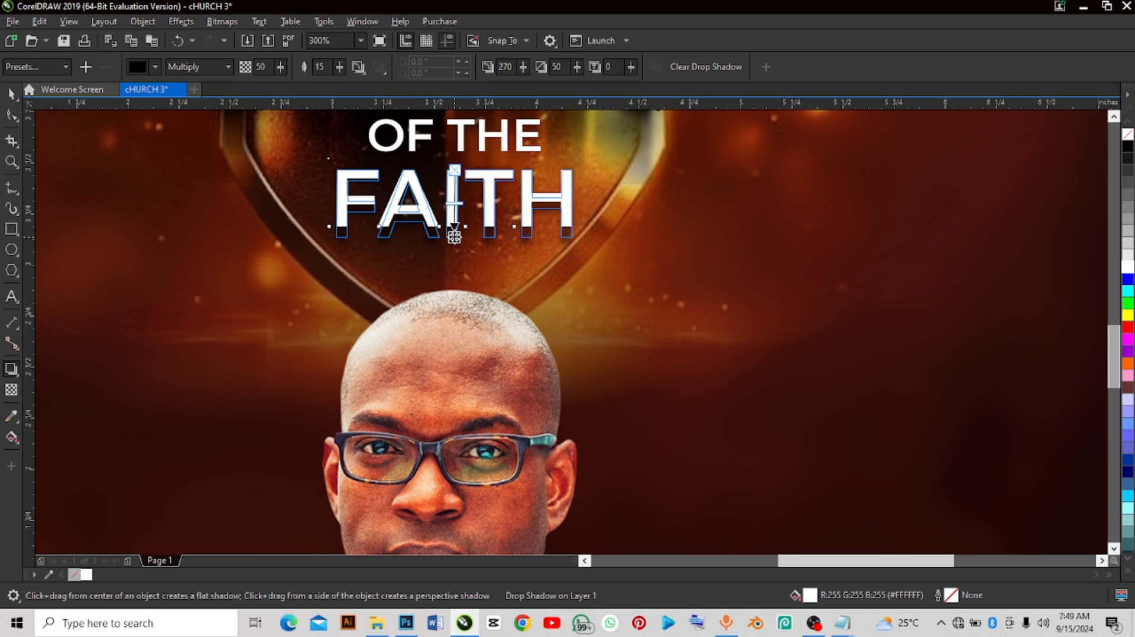
Step: Add a downward drop shadow to the OF THE line and set the shadow opacity of OF THE and FAITH to 70
{"action": "left_click", "coordinate": [463, 143]}
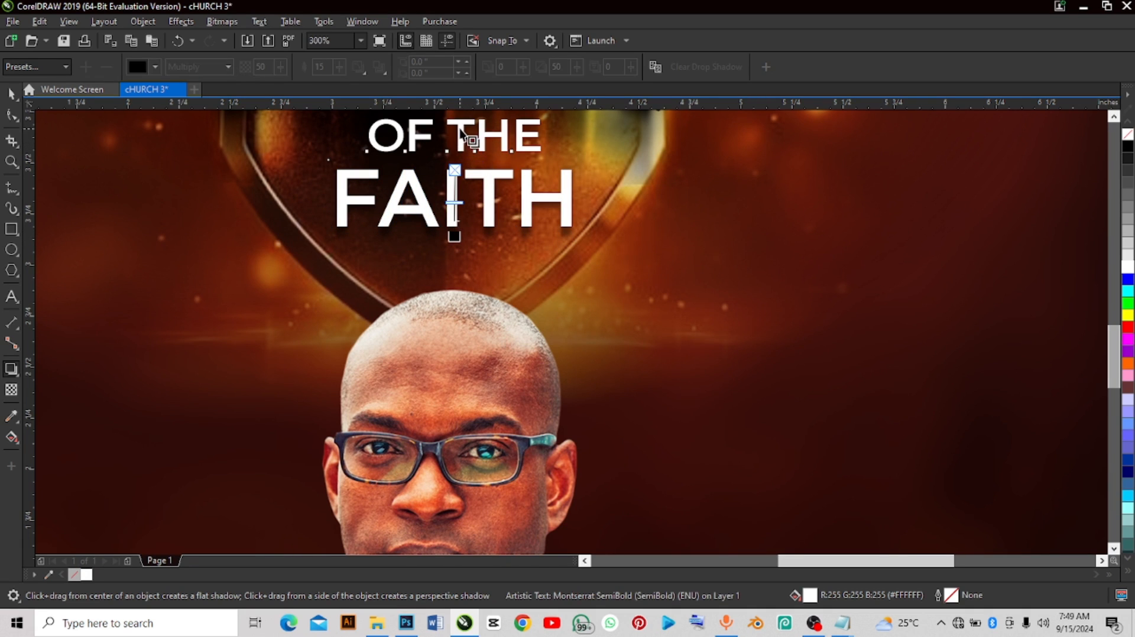
{"action": "left_click_drag", "start_coordinate": [465, 131], "coordinate": [455, 156]}
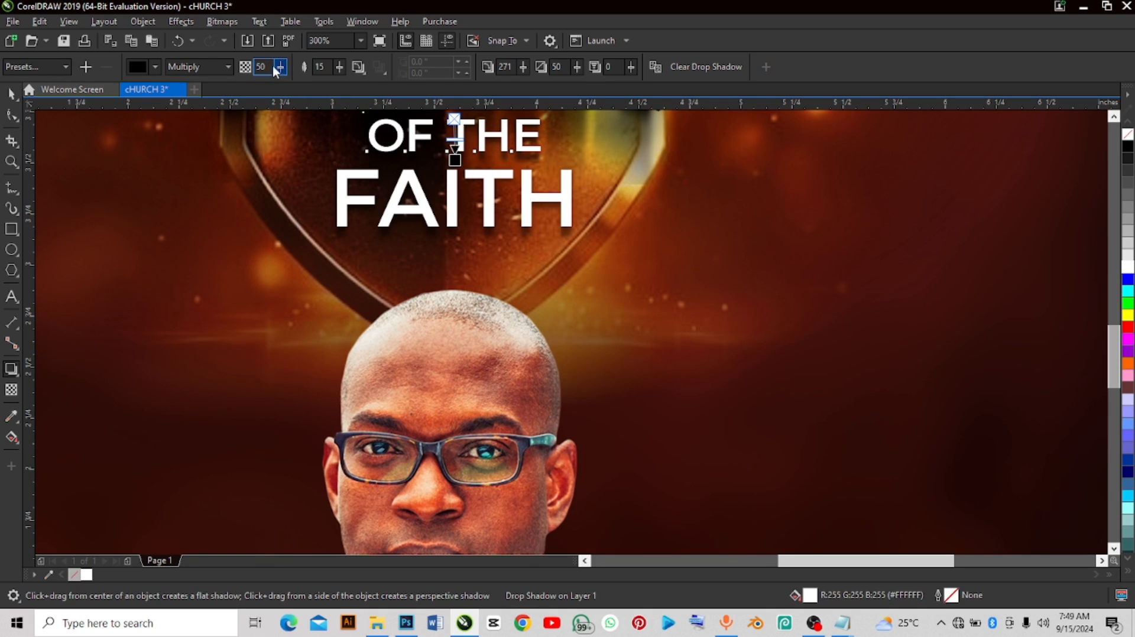
{"action": "type", "text": "70"}
{"action": "key", "text": "Return"}
{"action": "left_click_drag", "start_coordinate": [443, 183], "coordinate": [454, 236]}
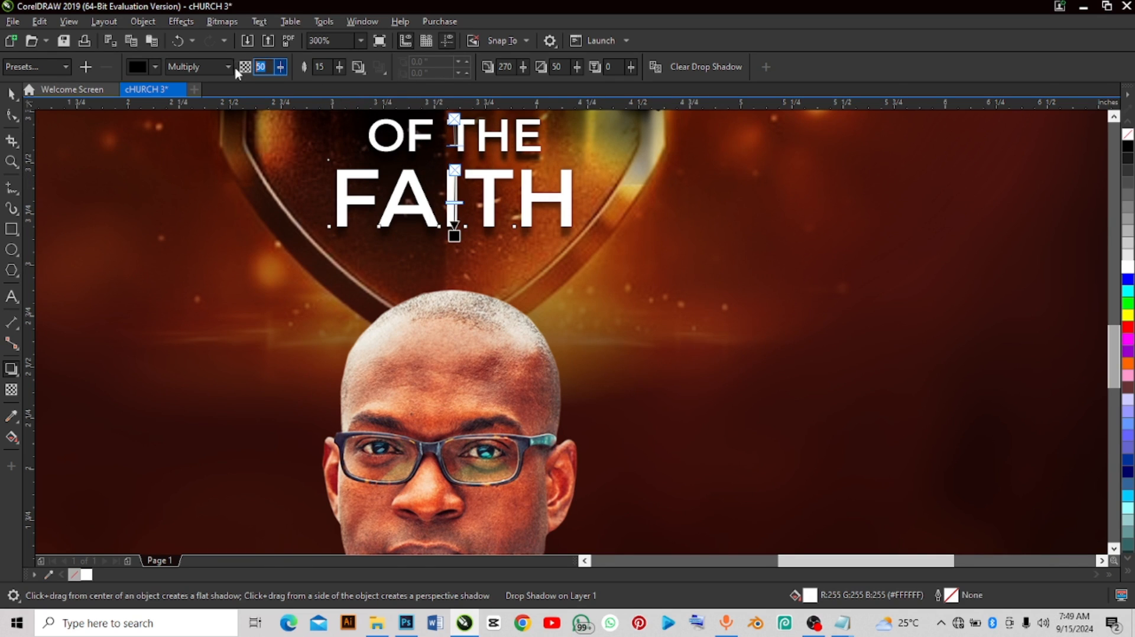
{"action": "key", "text": "Return"}
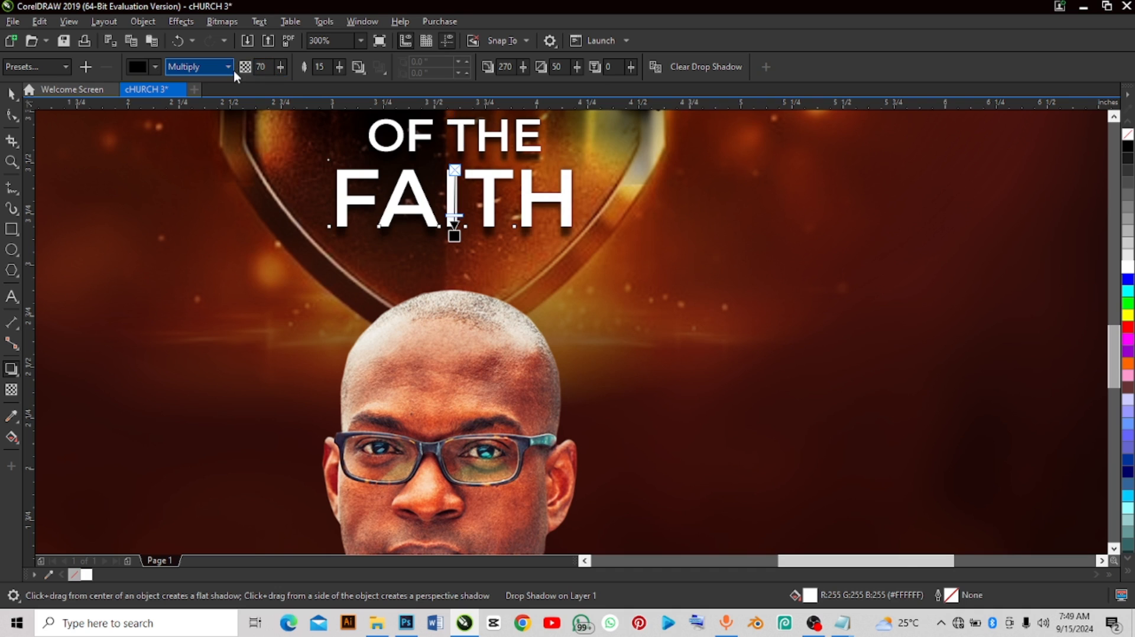
Step: Examine how the shadowed title lines look within the whole flyer composition
{"action": "scroll", "coordinate": [289, 137], "scroll_direction": "down", "scroll_amount": 2}
{"action": "scroll", "coordinate": [390, 164], "scroll_direction": "down", "scroll_amount": 2}
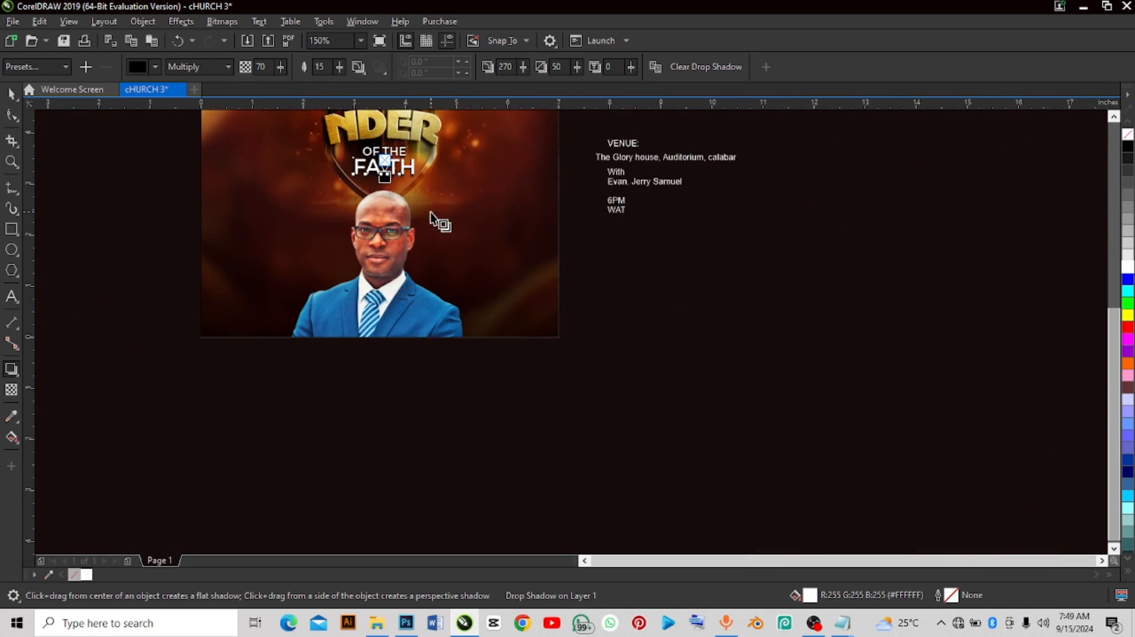
{"action": "left_click", "coordinate": [11, 93]}
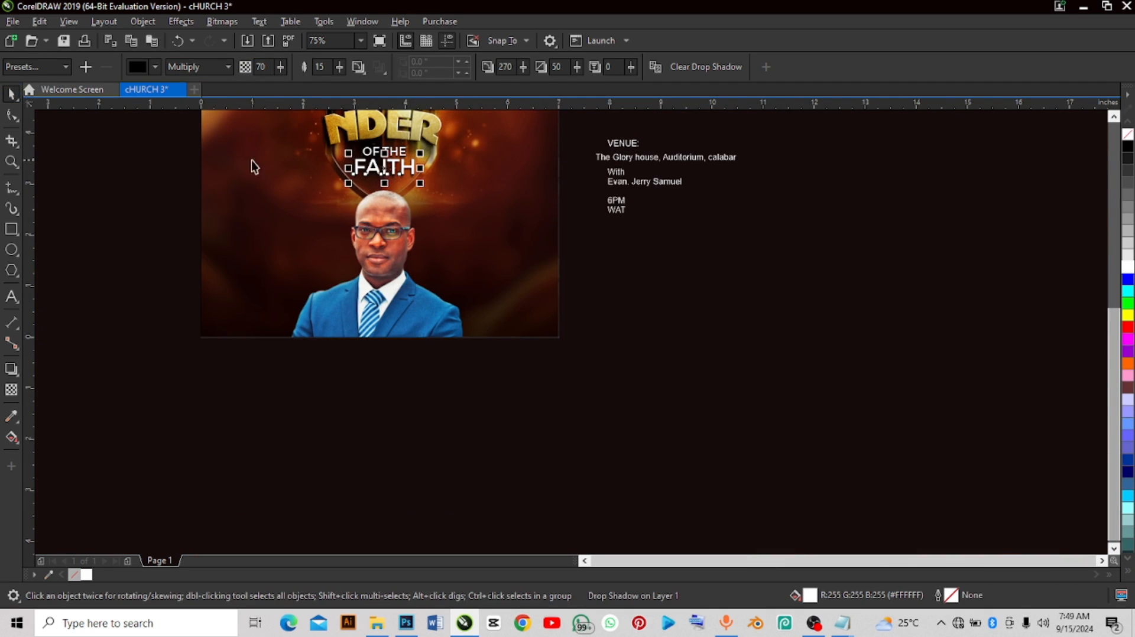
{"action": "scroll", "coordinate": [336, 168], "scroll_direction": "down", "scroll_amount": 2}
{"action": "scroll", "coordinate": [381, 204], "scroll_direction": "up", "scroll_amount": 2}
{"action": "scroll", "coordinate": [382, 204], "scroll_direction": "down", "scroll_amount": 1}
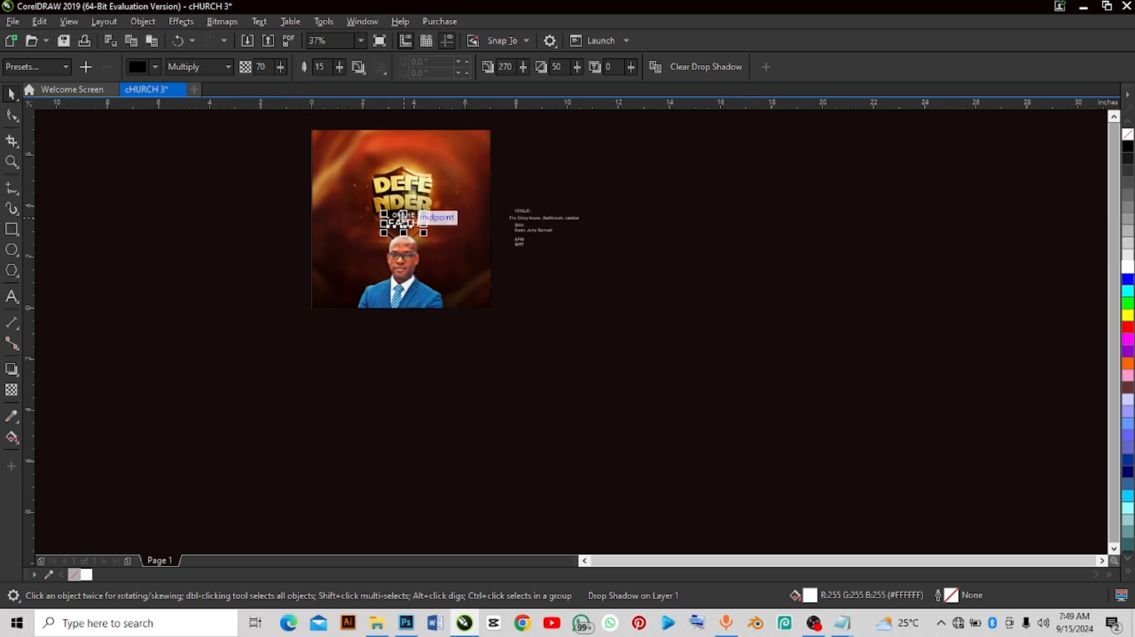
{"action": "scroll", "coordinate": [391, 204], "scroll_direction": "up", "scroll_amount": 1}
{"action": "scroll", "coordinate": [462, 206], "scroll_direction": "down", "scroll_amount": 1}
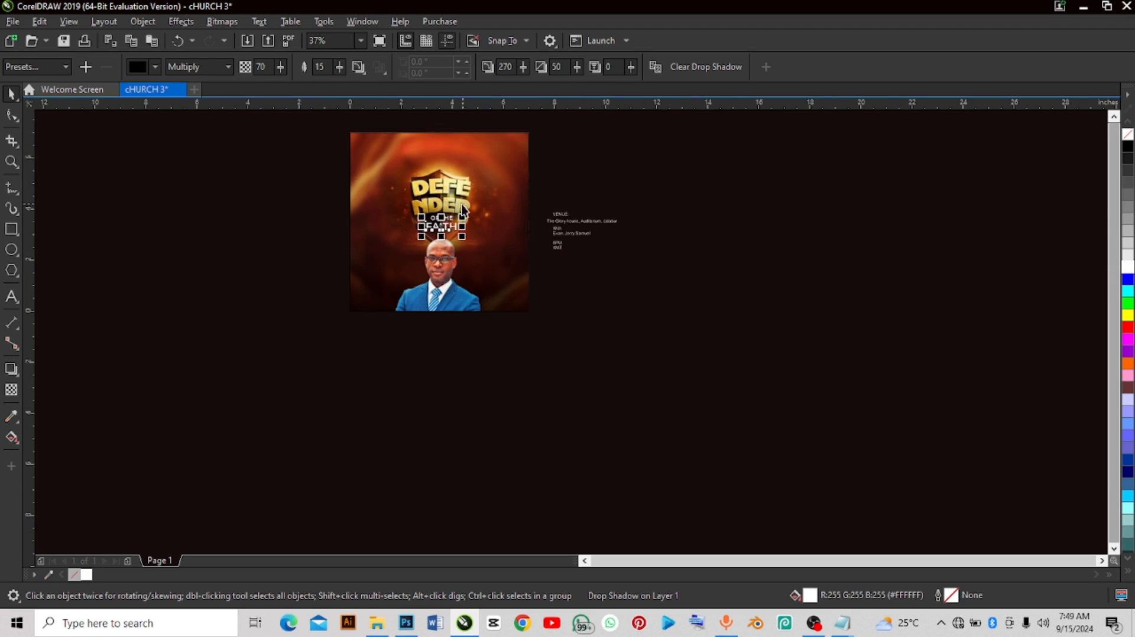
{"action": "scroll", "coordinate": [408, 194], "scroll_direction": "up", "scroll_amount": 1}
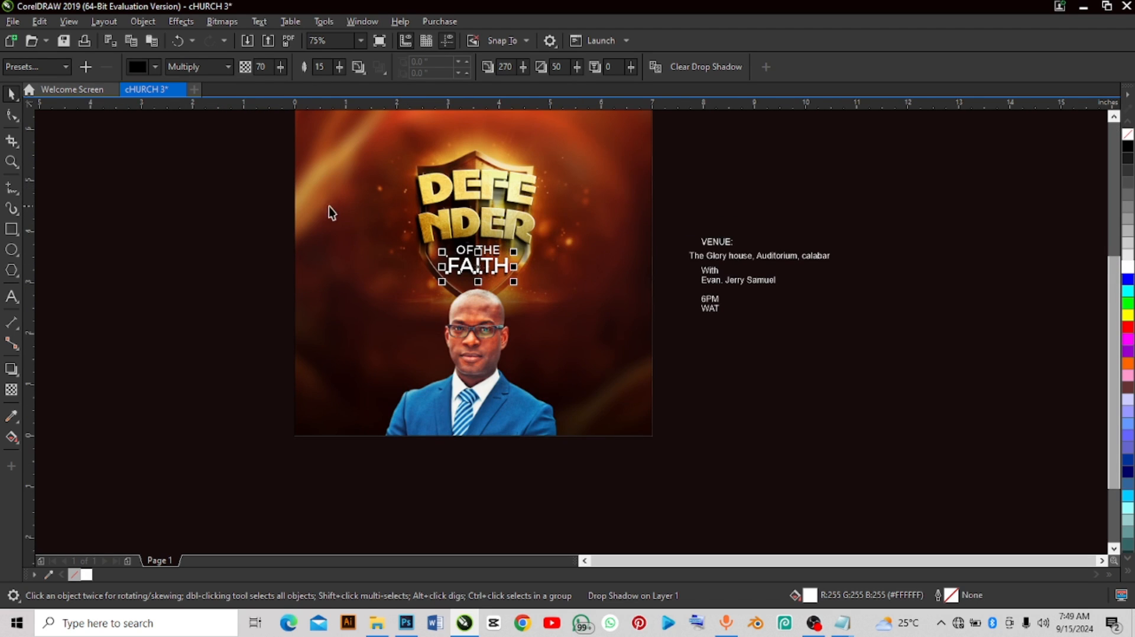
{"action": "left_click", "coordinate": [286, 208]}
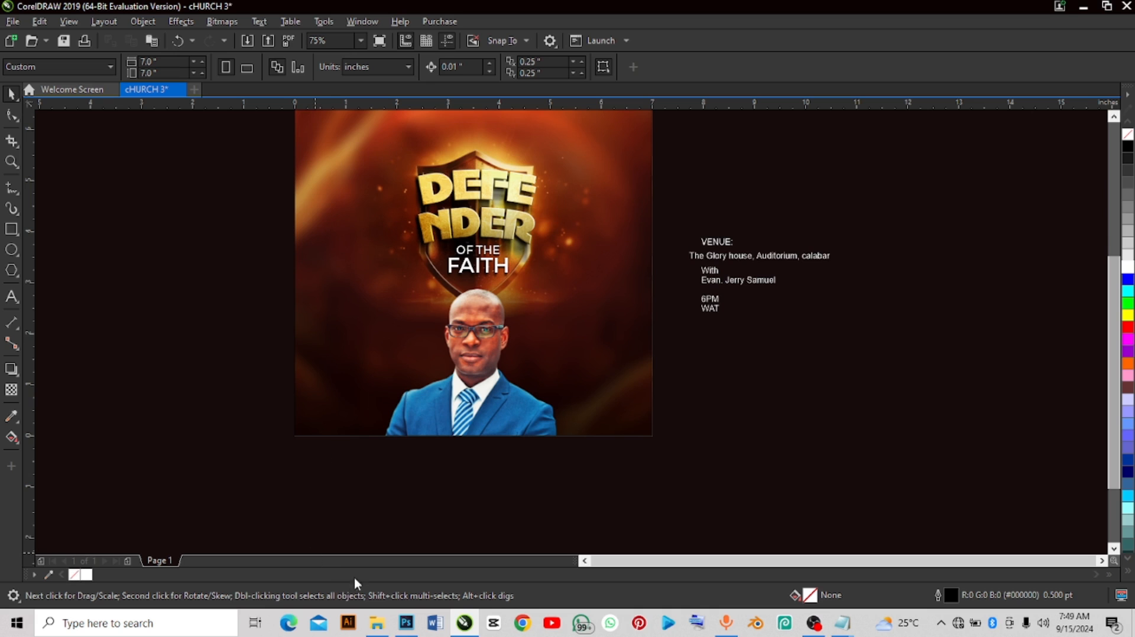
Step: Bring CHURCH LOGO.png from the Church Flyer 3 folder onto the flyer at about 1.9 by 0.48 inches
{"action": "left_click", "coordinate": [373, 625]}
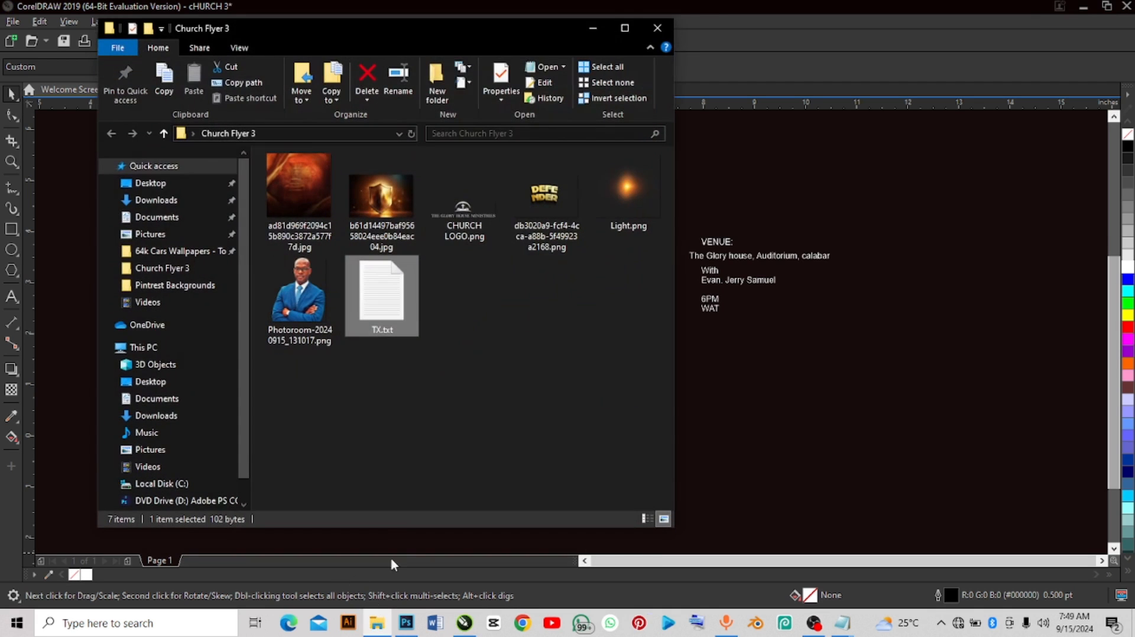
{"action": "left_click", "coordinate": [471, 213]}
{"action": "left_click_drag", "start_coordinate": [464, 236], "coordinate": [491, 240]}
{"action": "scroll", "coordinate": [493, 249], "scroll_direction": "down", "scroll_amount": 4}
{"action": "scroll", "coordinate": [495, 257], "scroll_direction": "up", "scroll_amount": 4}
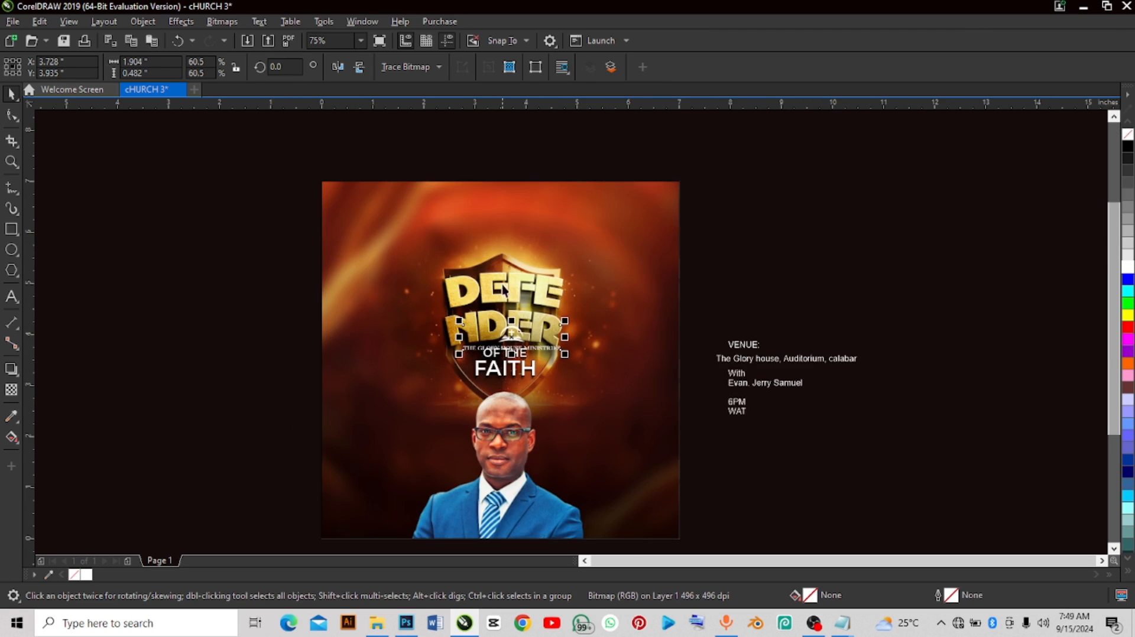
Step: Move the church logo above the shield to about Y 6.19 inches and centre it horizontally on the flyer background
{"action": "left_click_drag", "start_coordinate": [511, 334], "coordinate": [517, 232]}
{"action": "scroll", "coordinate": [516, 221], "scroll_direction": "up", "scroll_amount": 2}
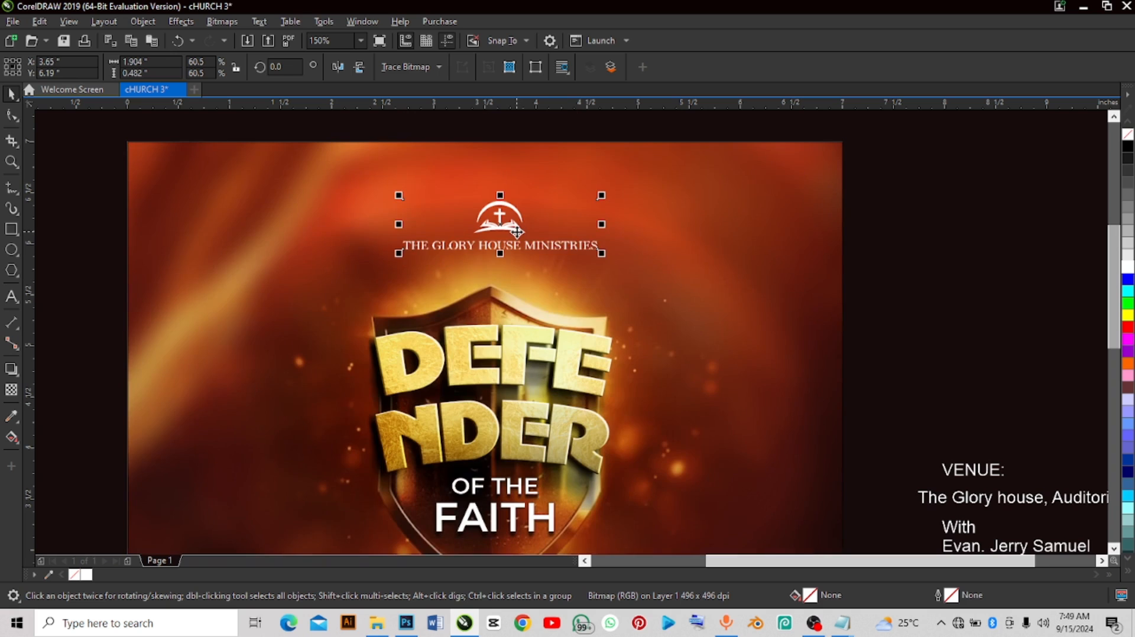
{"action": "left_click", "coordinate": [641, 252], "text": "shift"}
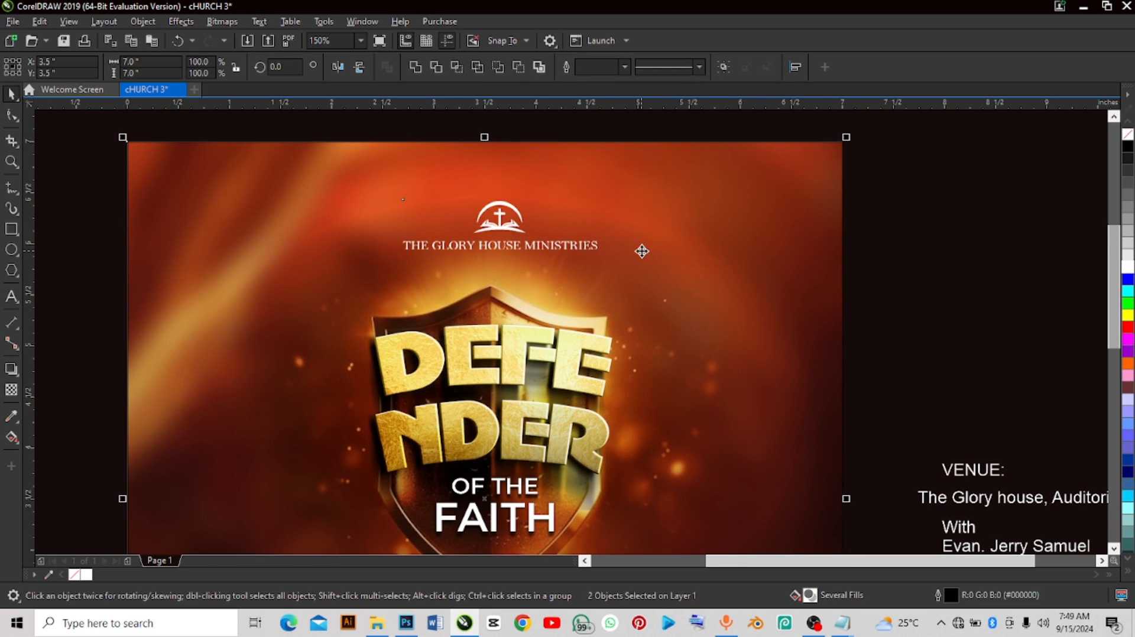
{"action": "key", "text": "c"}
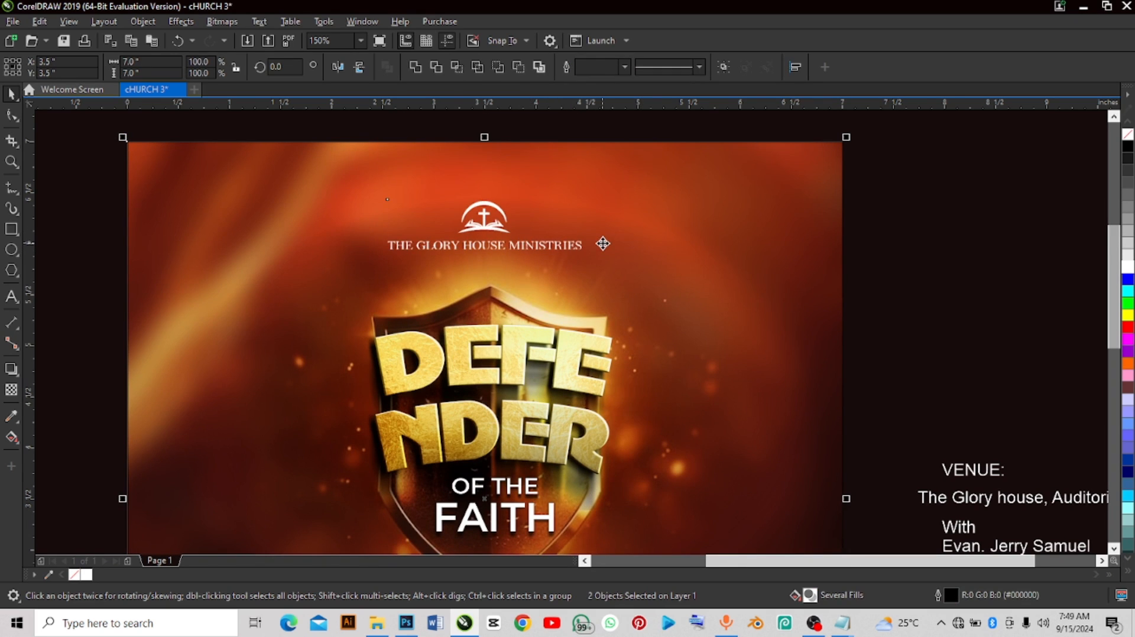
{"action": "scroll", "coordinate": [602, 243], "scroll_direction": "down", "scroll_amount": 2}
{"action": "scroll", "coordinate": [603, 243], "scroll_direction": "up", "scroll_amount": 1}
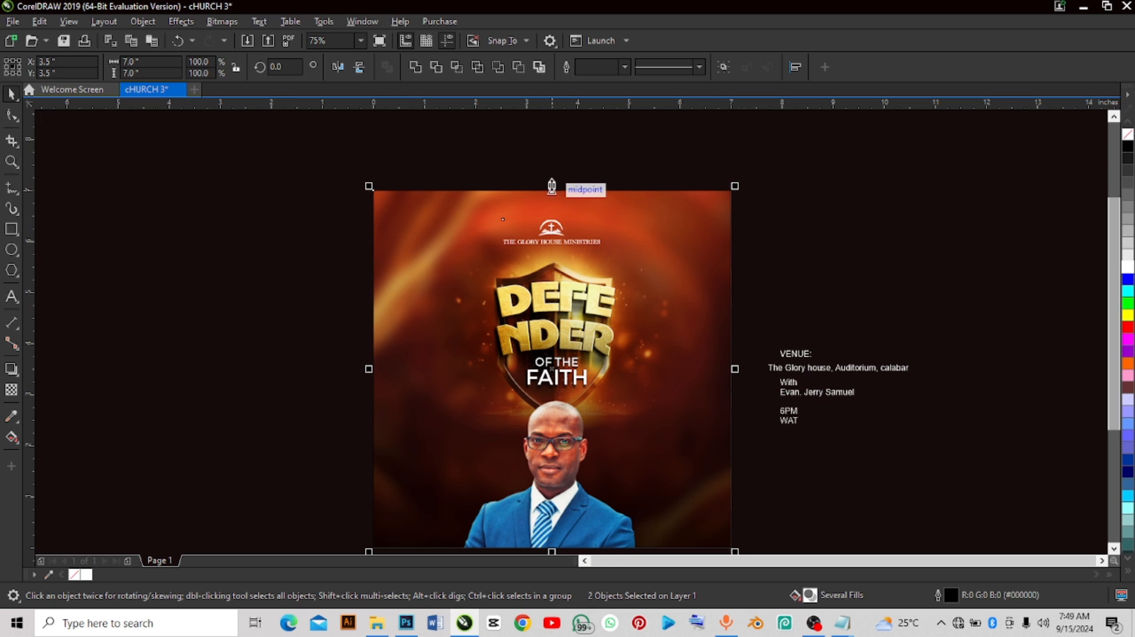
{"action": "key", "text": "Escape"}
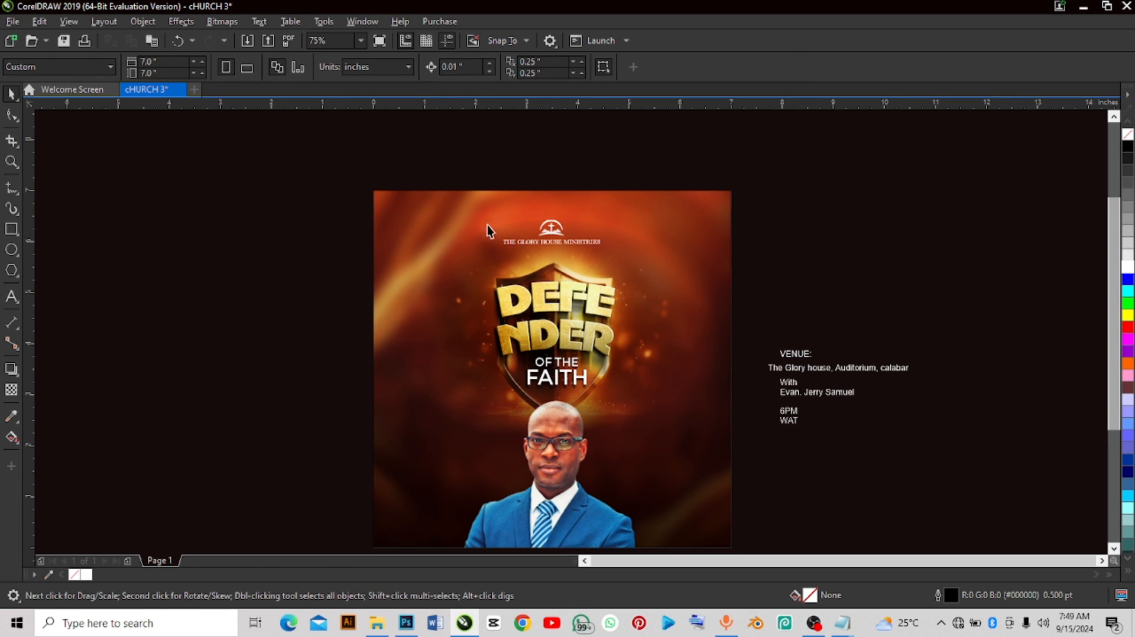
Step: Move the VENUE: line onto the flyer beside the man's head, at about X 1.57, Y 2.37 inches
{"action": "scroll", "coordinate": [562, 211], "scroll_direction": "down", "scroll_amount": 1}
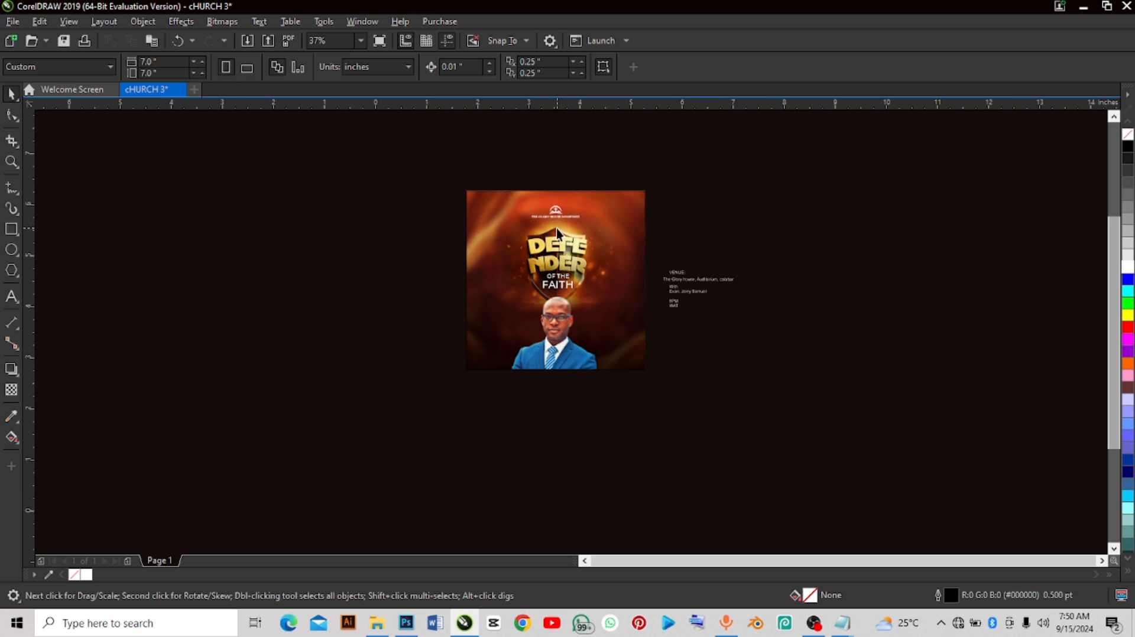
{"action": "scroll", "coordinate": [559, 228], "scroll_direction": "up", "scroll_amount": 1}
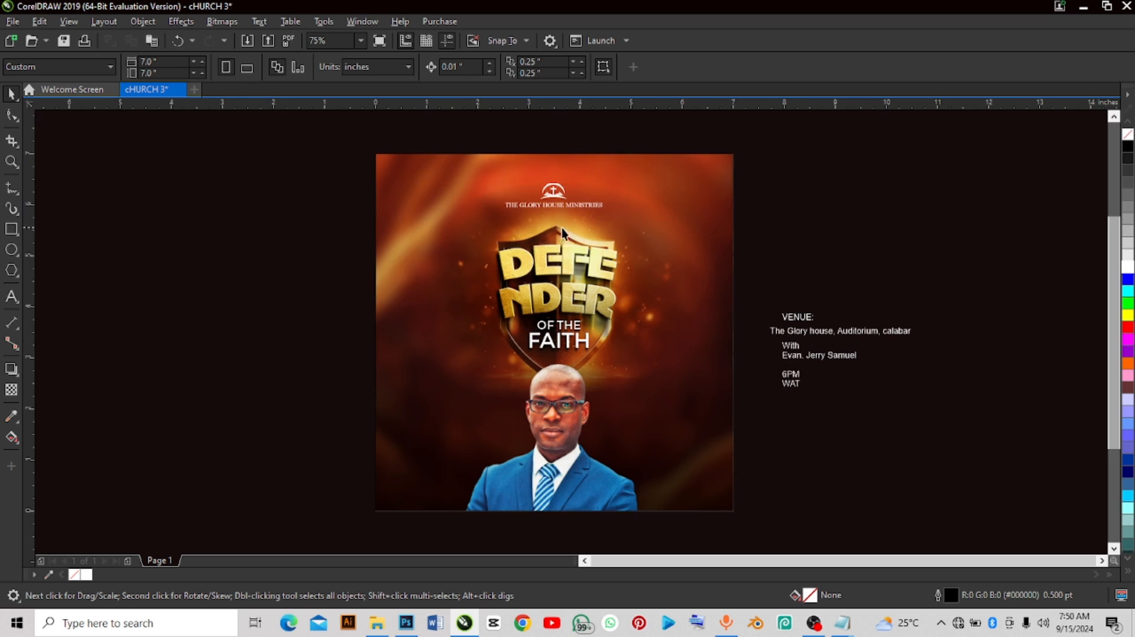
{"action": "left_click", "coordinate": [786, 319]}
{"action": "left_click_drag", "start_coordinate": [786, 319], "coordinate": [455, 389]}
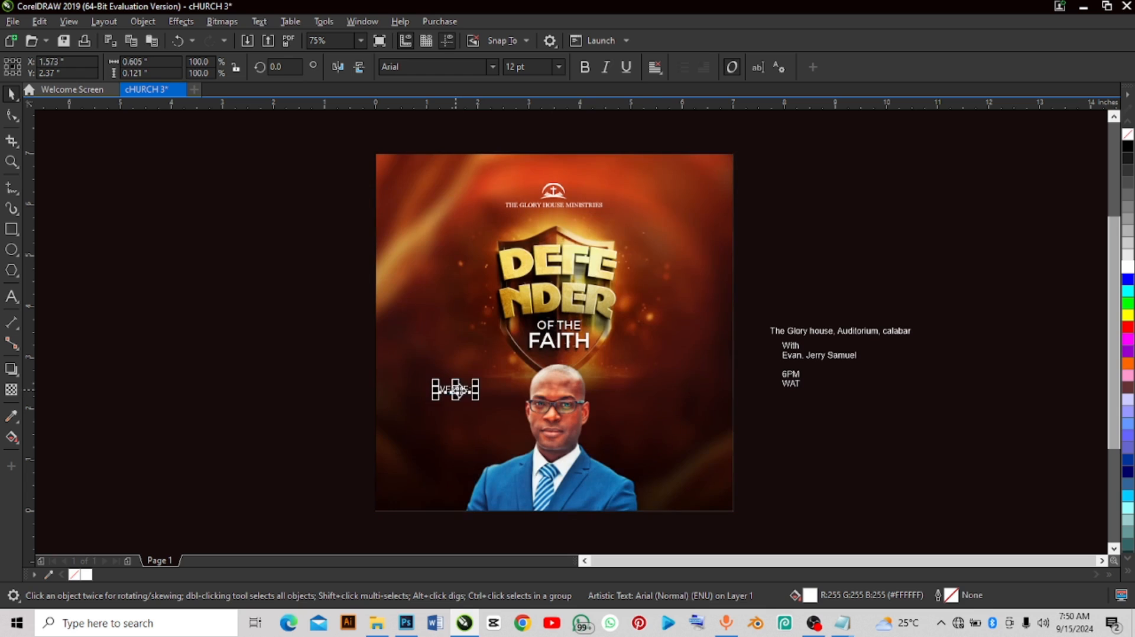
Step: Set the VENUE: line's font to Montserrat ExtraLight
{"action": "left_click", "coordinate": [493, 65]}
{"action": "left_click_drag", "start_coordinate": [464, 68], "coordinate": [371, 71]}
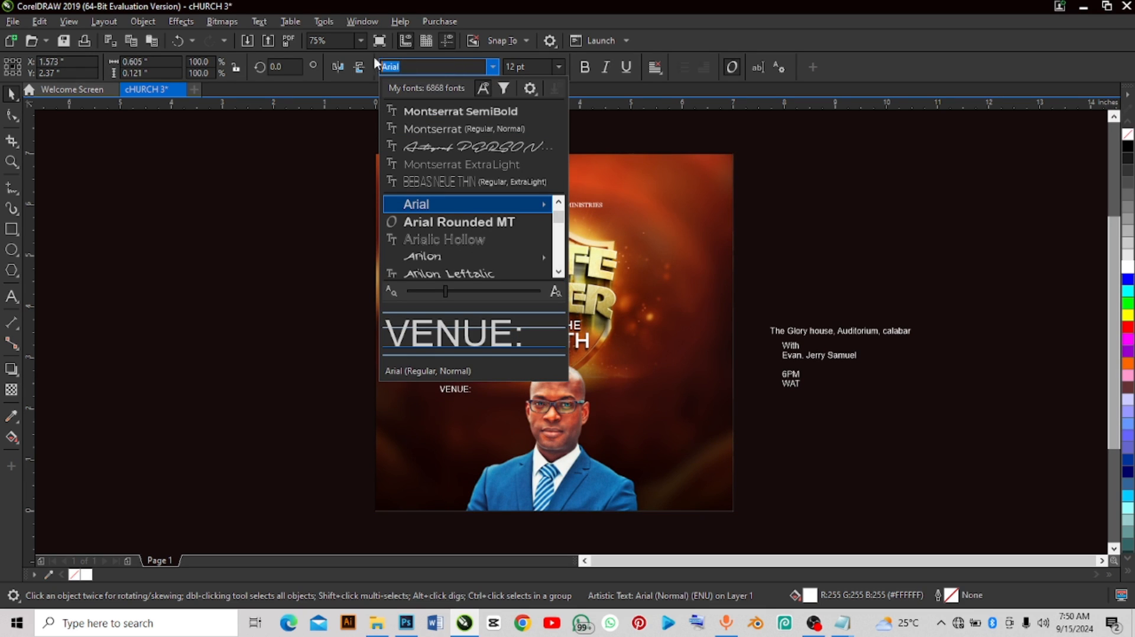
{"action": "type", "text": "MON"}
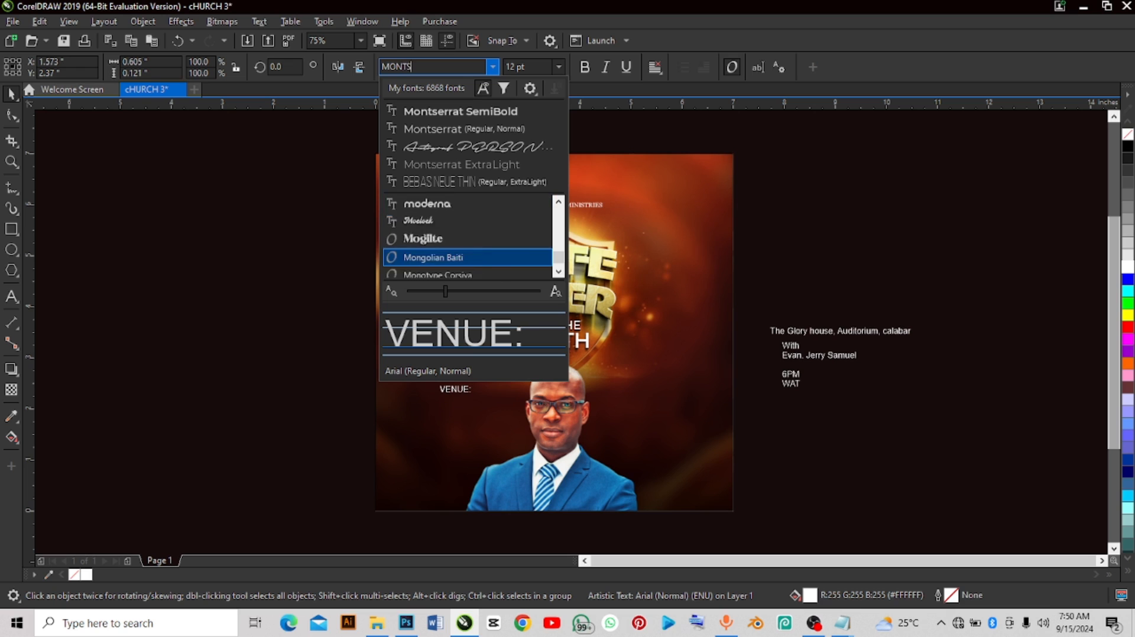
{"action": "type", "text": "TS"}
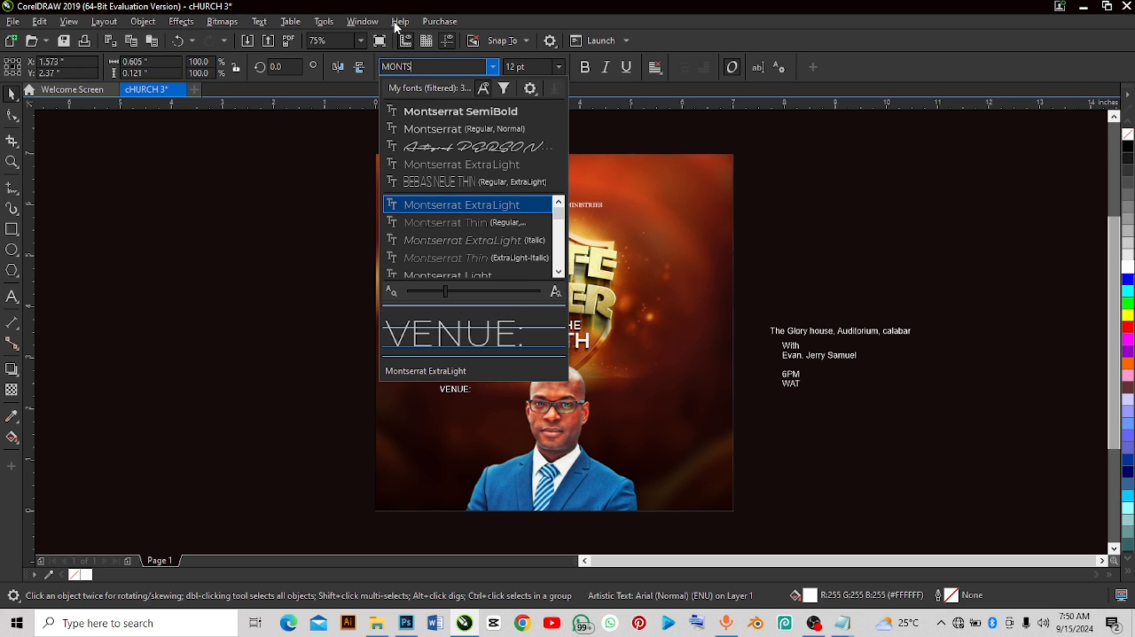
{"action": "key", "text": "Return"}
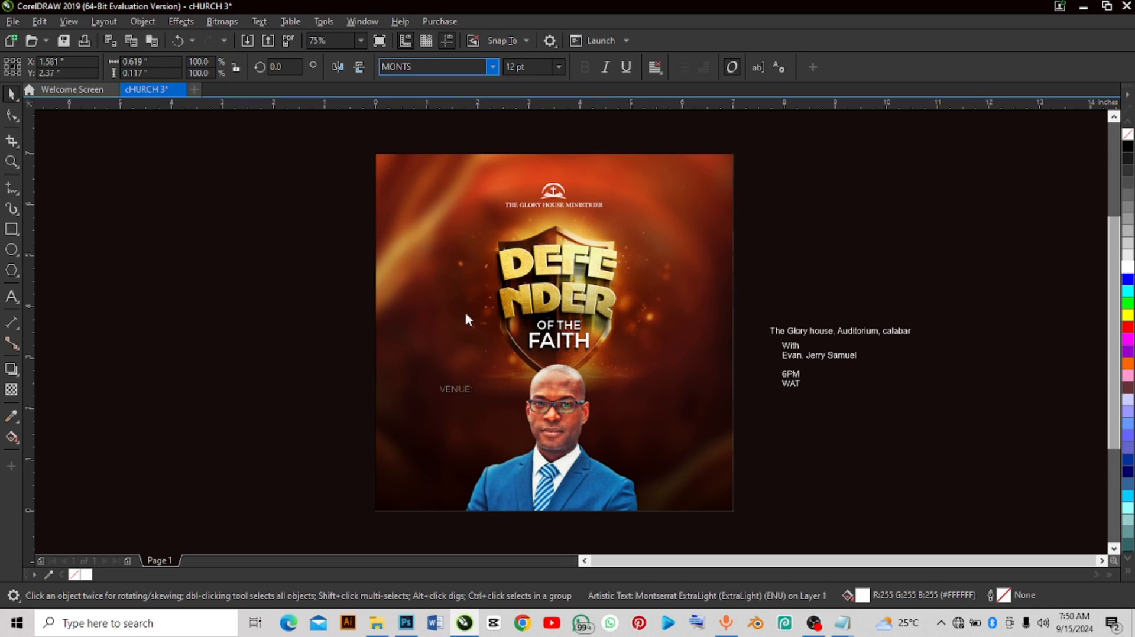
Step: Set the VENUE: line's font to Montserrat SemiBold
{"action": "scroll", "coordinate": [476, 390], "scroll_direction": "up", "scroll_amount": 4}
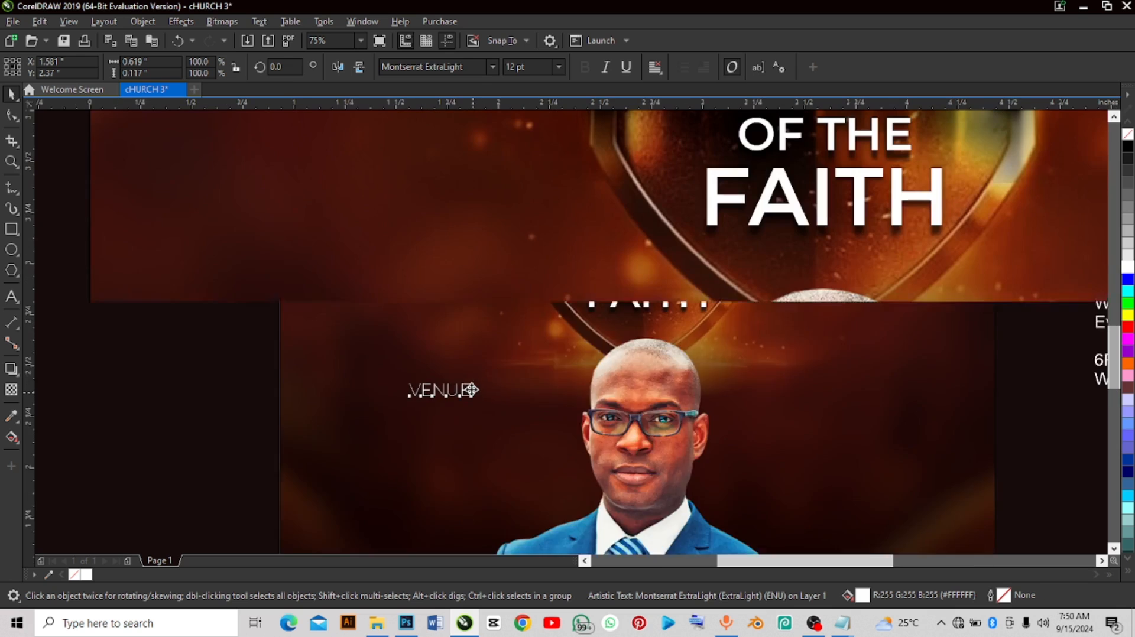
{"action": "scroll", "coordinate": [460, 364], "scroll_direction": "down", "scroll_amount": 2}
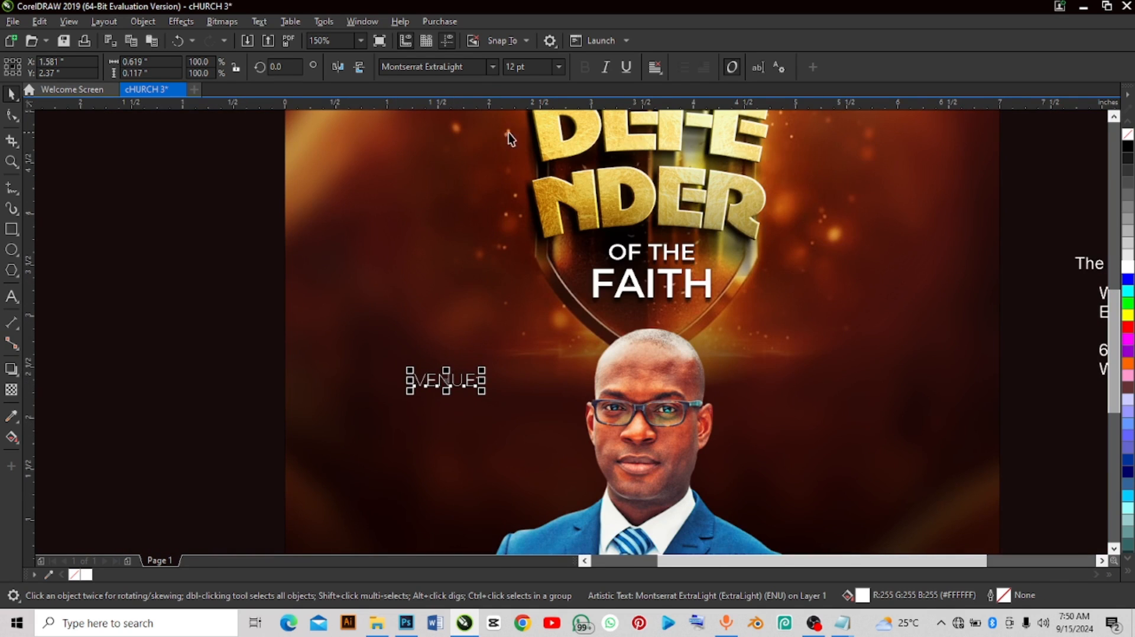
{"action": "scroll", "coordinate": [504, 135], "scroll_direction": "down", "scroll_amount": 4}
{"action": "scroll", "coordinate": [493, 174], "scroll_direction": "up", "scroll_amount": 2}
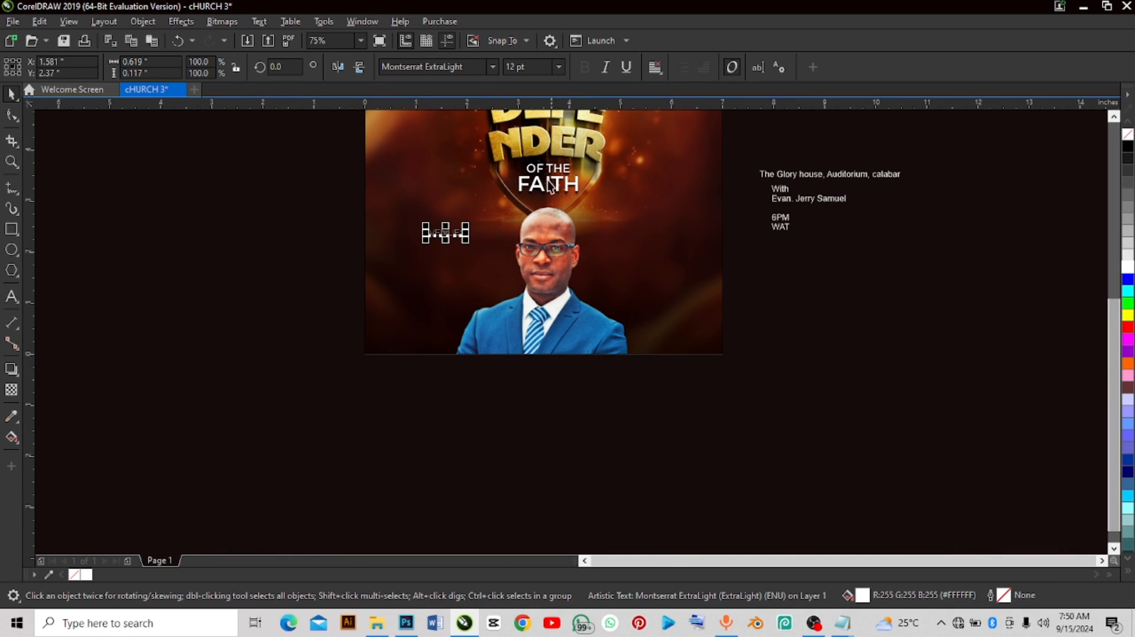
{"action": "left_click", "coordinate": [491, 68]}
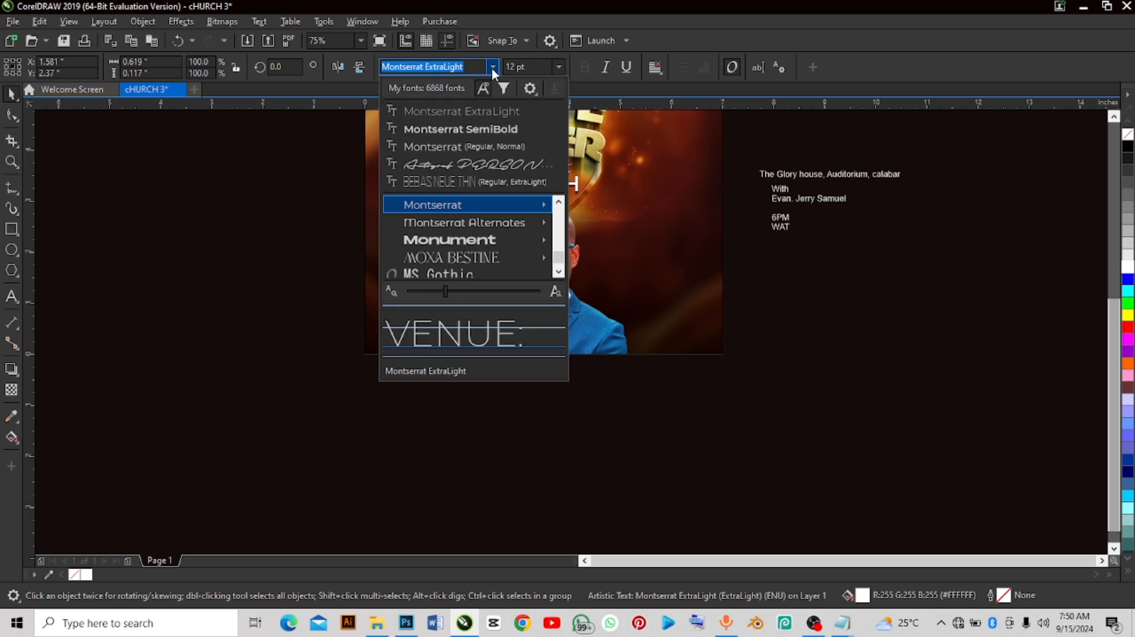
{"action": "mouse_move", "coordinate": [479, 204]}
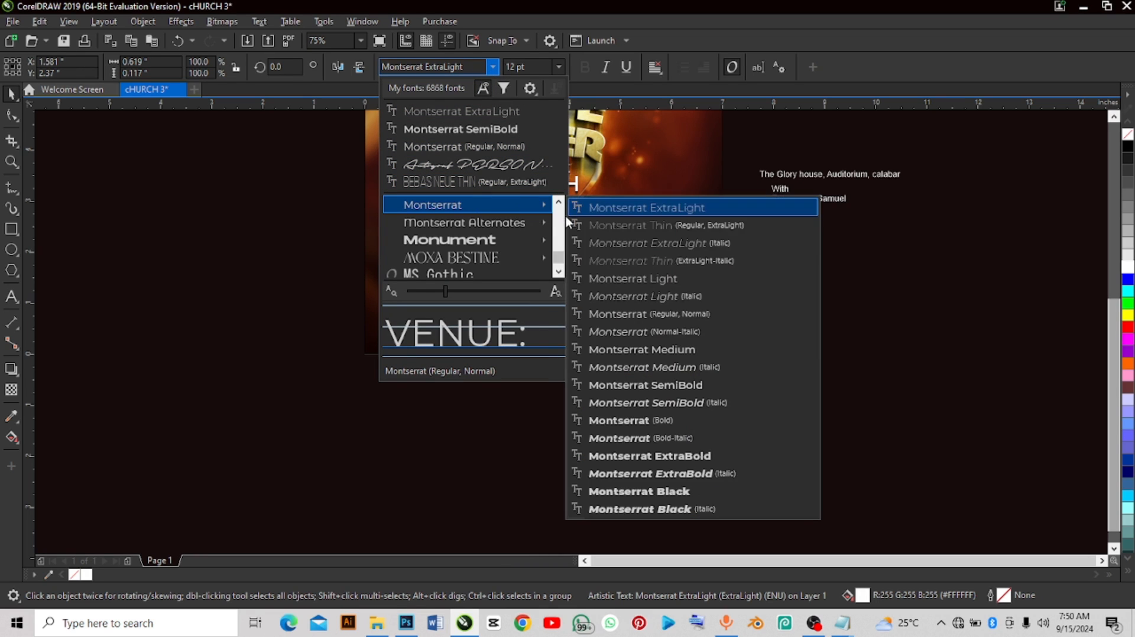
{"action": "left_click", "coordinate": [609, 385]}
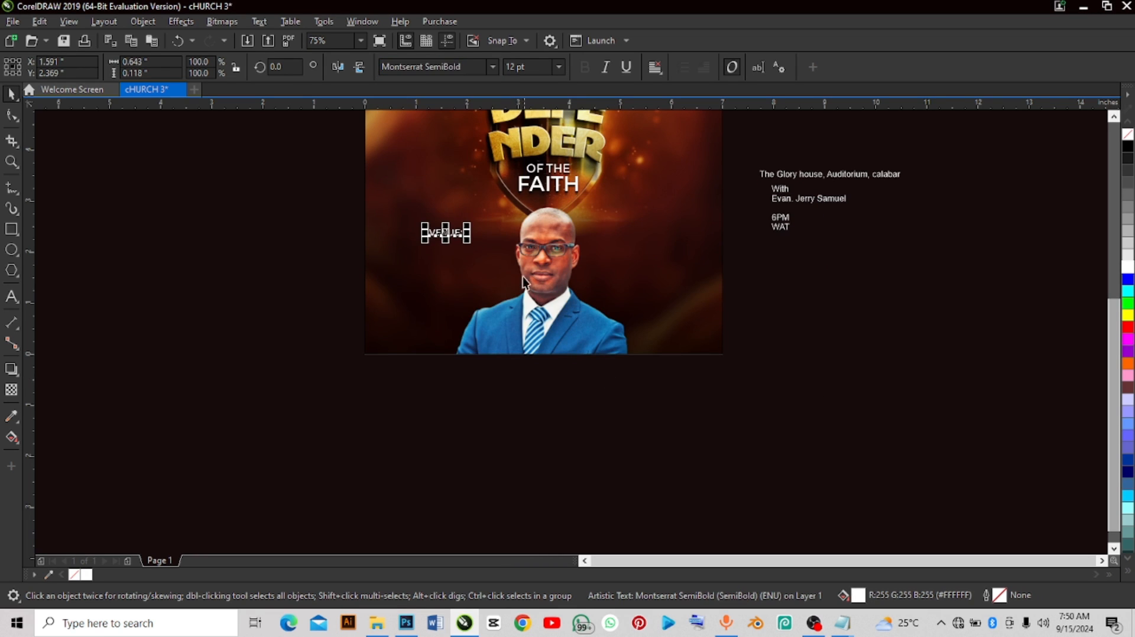
Step: Set the font of all the remaining event text lines beside the flyer to Montserrat
{"action": "left_click_drag", "start_coordinate": [737, 146], "coordinate": [913, 271]}
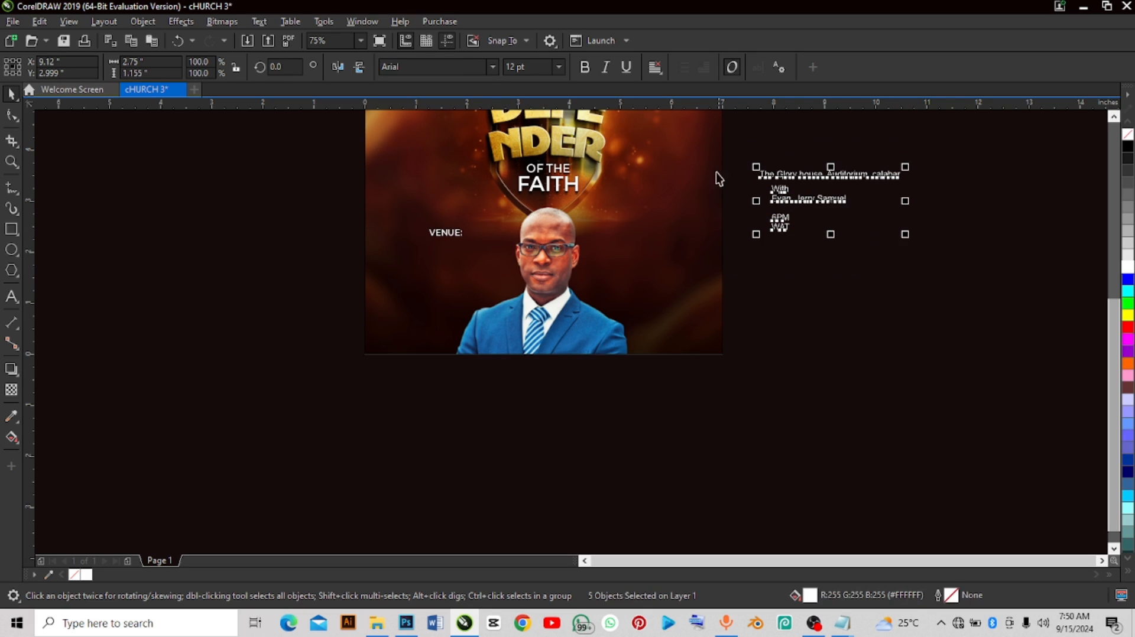
{"action": "left_click", "coordinate": [434, 67]}
{"action": "type", "text": "MOntserrat"}
{"action": "key", "text": "Return"}
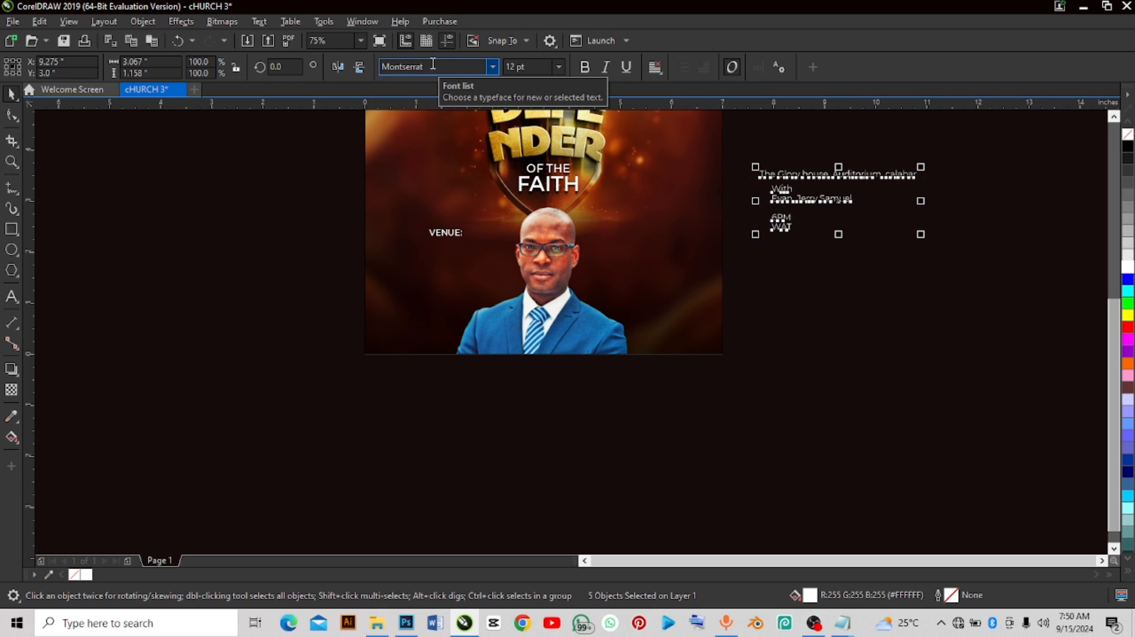
{"action": "left_click", "coordinate": [739, 137]}
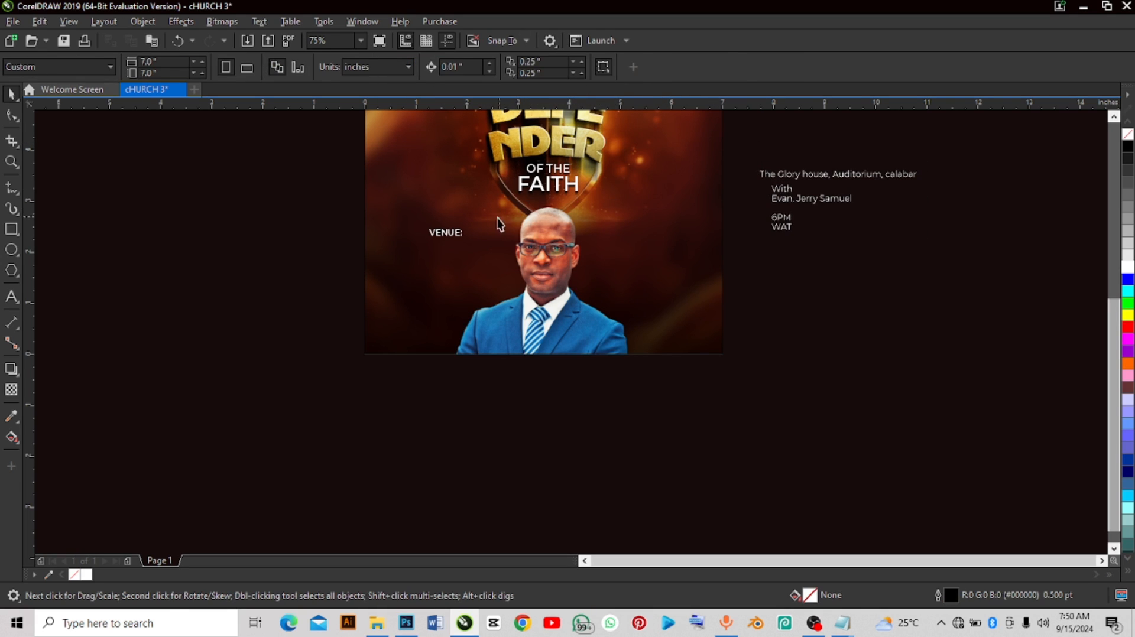
Step: Sample a light orange colour (#FFA978) and fill the VENUE: line with it
{"action": "scroll", "coordinate": [454, 231], "scroll_direction": "up", "scroll_amount": 2}
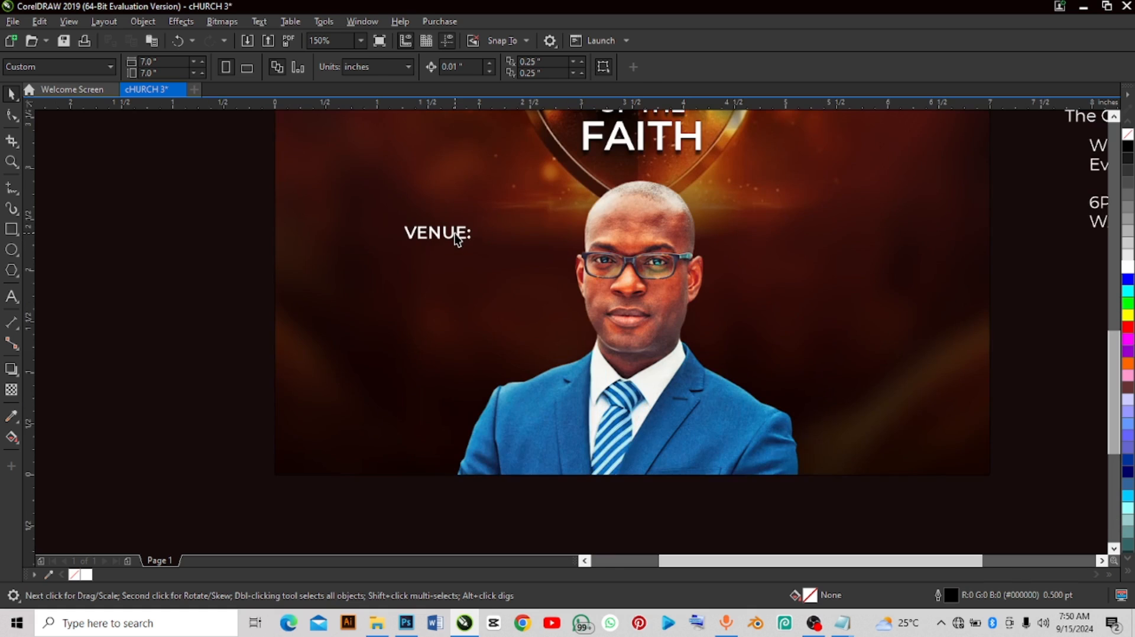
{"action": "left_click", "coordinate": [454, 232]}
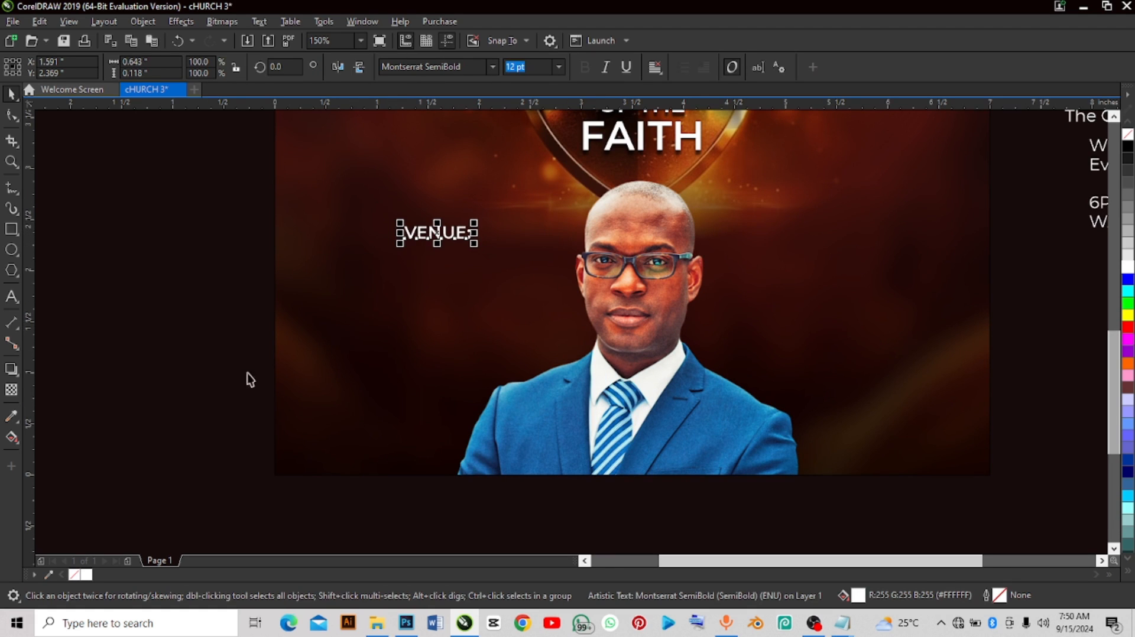
{"action": "left_click", "coordinate": [17, 415]}
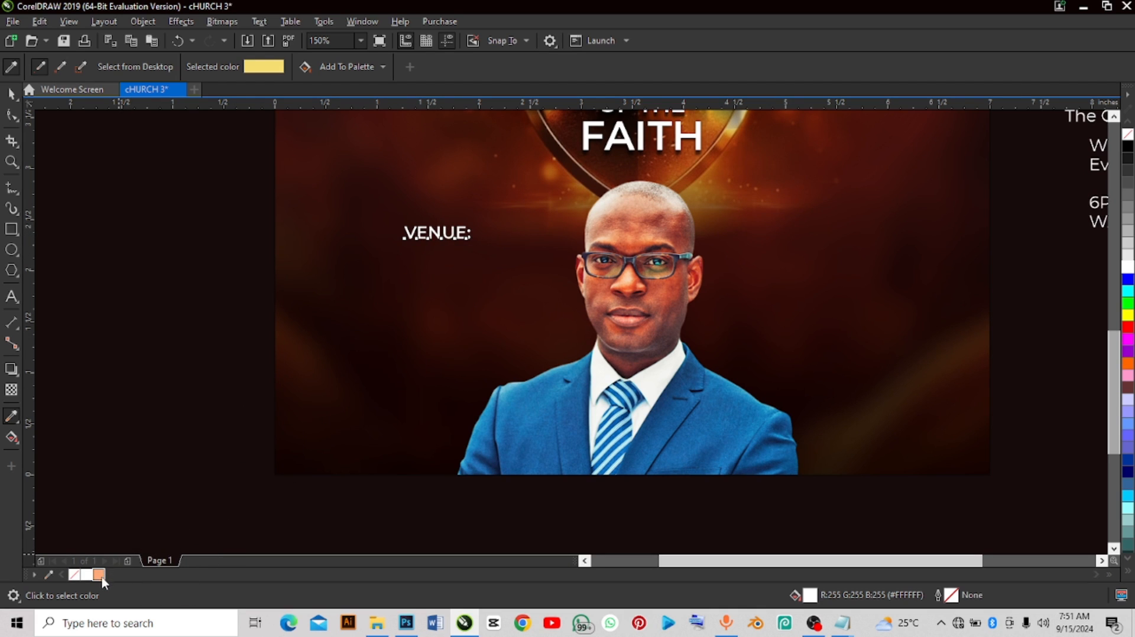
{"action": "left_click", "coordinate": [11, 93]}
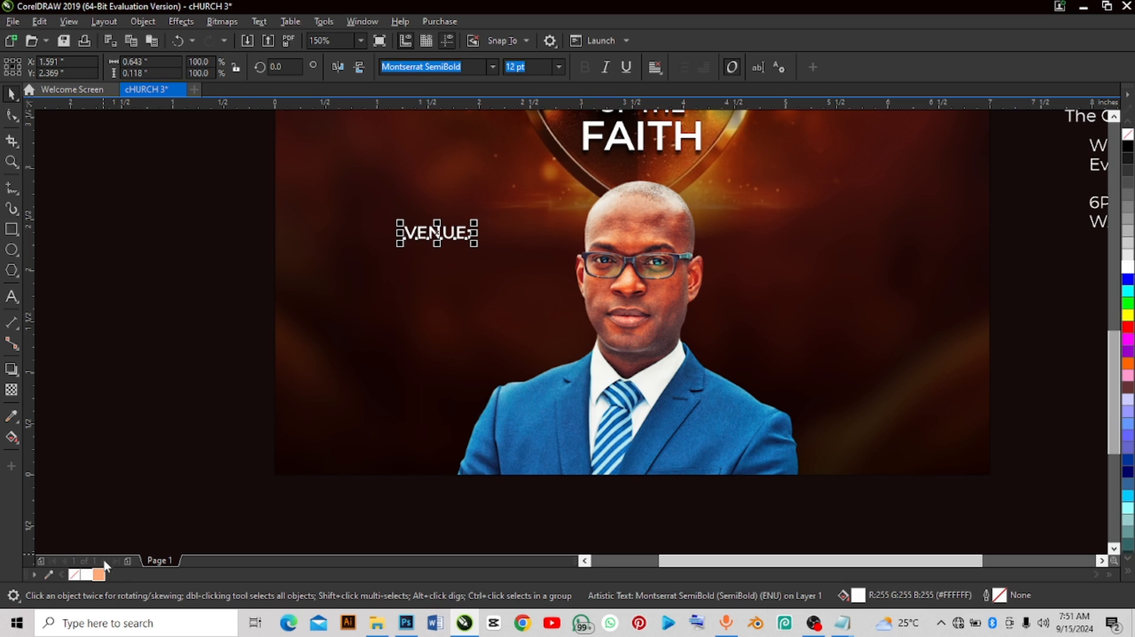
{"action": "left_click", "coordinate": [99, 574]}
{"action": "left_click", "coordinate": [161, 399]}
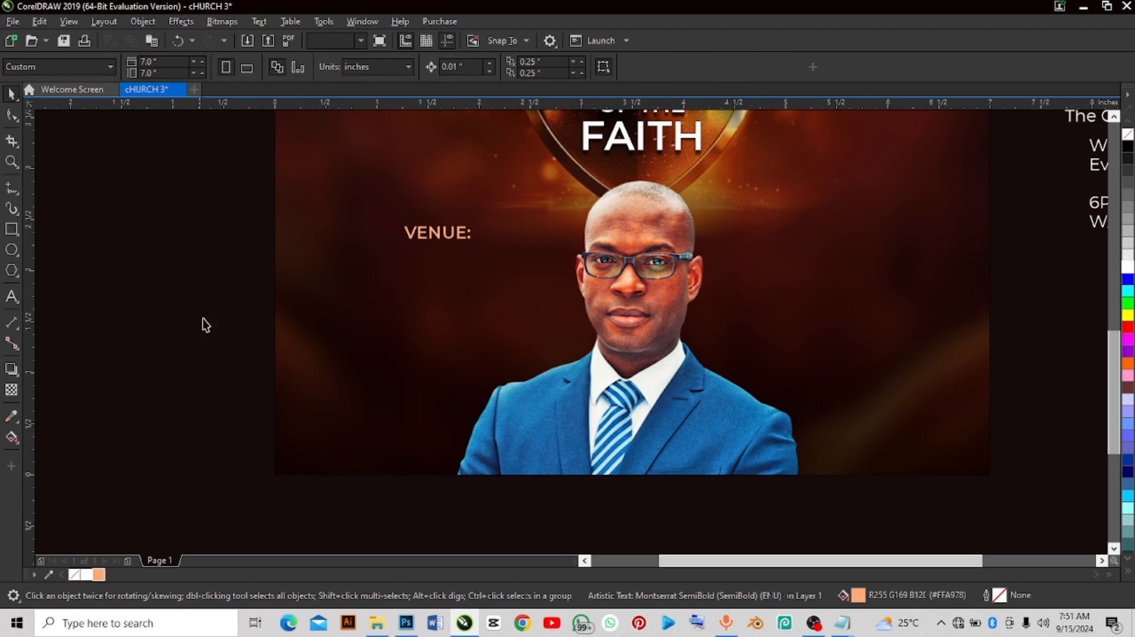
Step: Move the venue address line directly below VENUE: and break it into two lines after "The Glory house,"
{"action": "scroll", "coordinate": [236, 306], "scroll_direction": "down", "scroll_amount": 2}
{"action": "scroll", "coordinate": [302, 265], "scroll_direction": "up", "scroll_amount": 2}
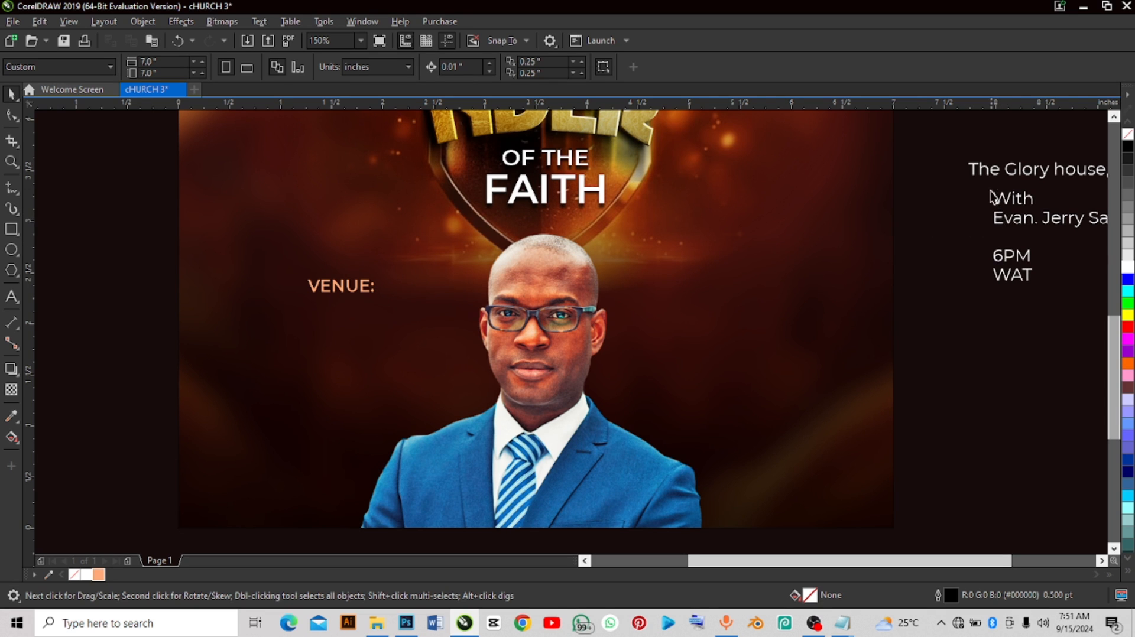
{"action": "left_click_drag", "start_coordinate": [996, 175], "coordinate": [324, 316]}
{"action": "double_click", "coordinate": [449, 312]}
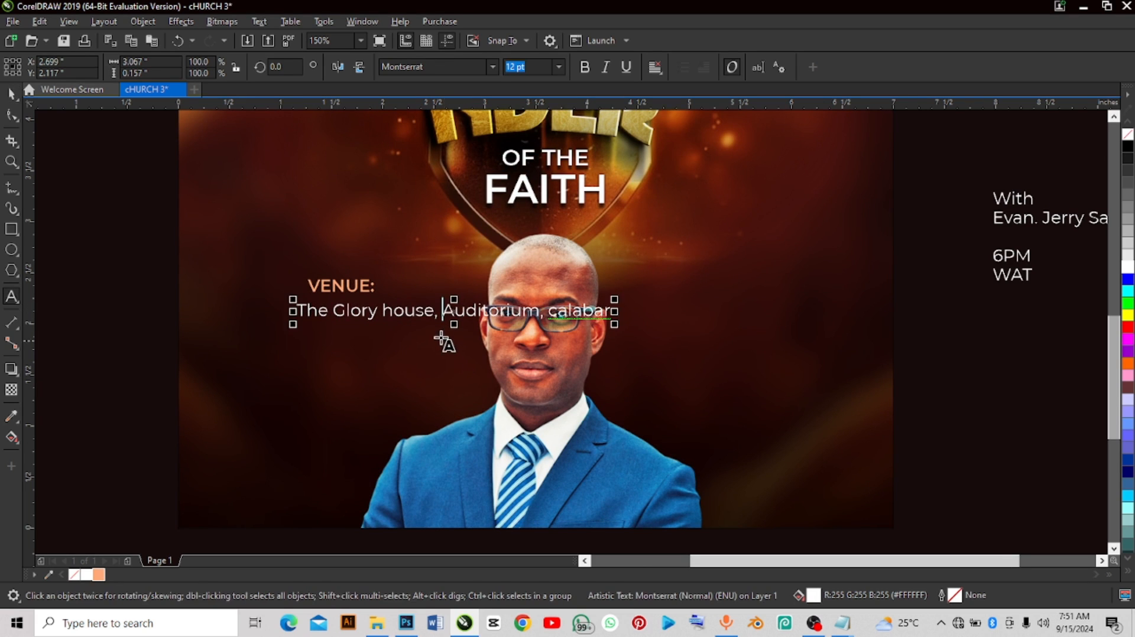
{"action": "key", "text": "BackSpace"}
{"action": "key", "text": "Return"}
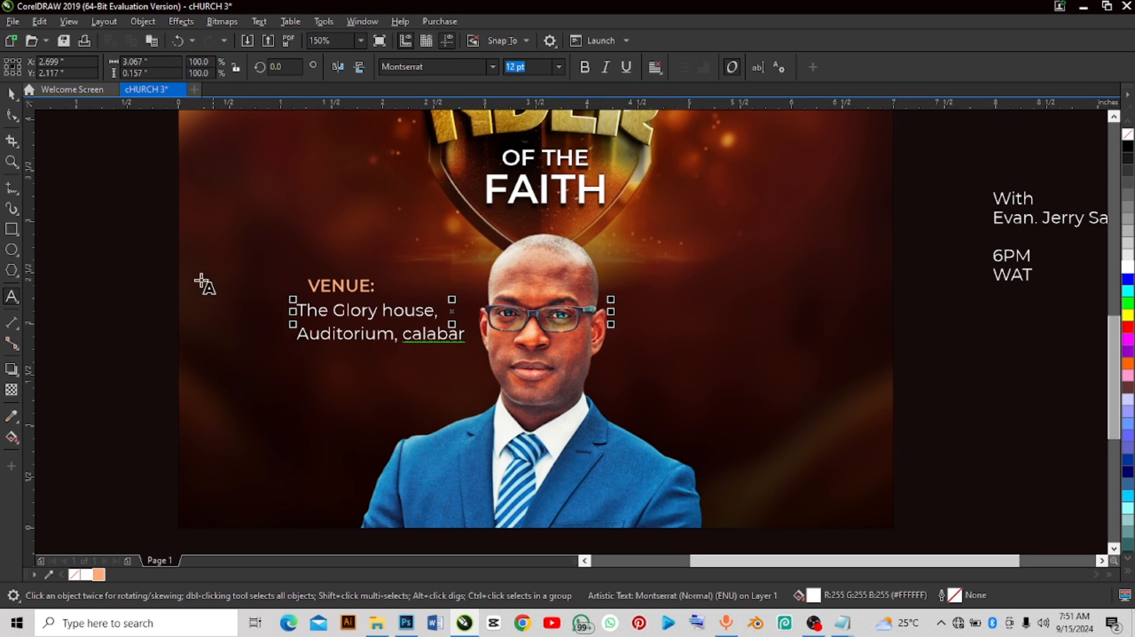
Step: Tighten the line spacing of the two-line venue address slightly
{"action": "left_click", "coordinate": [11, 93]}
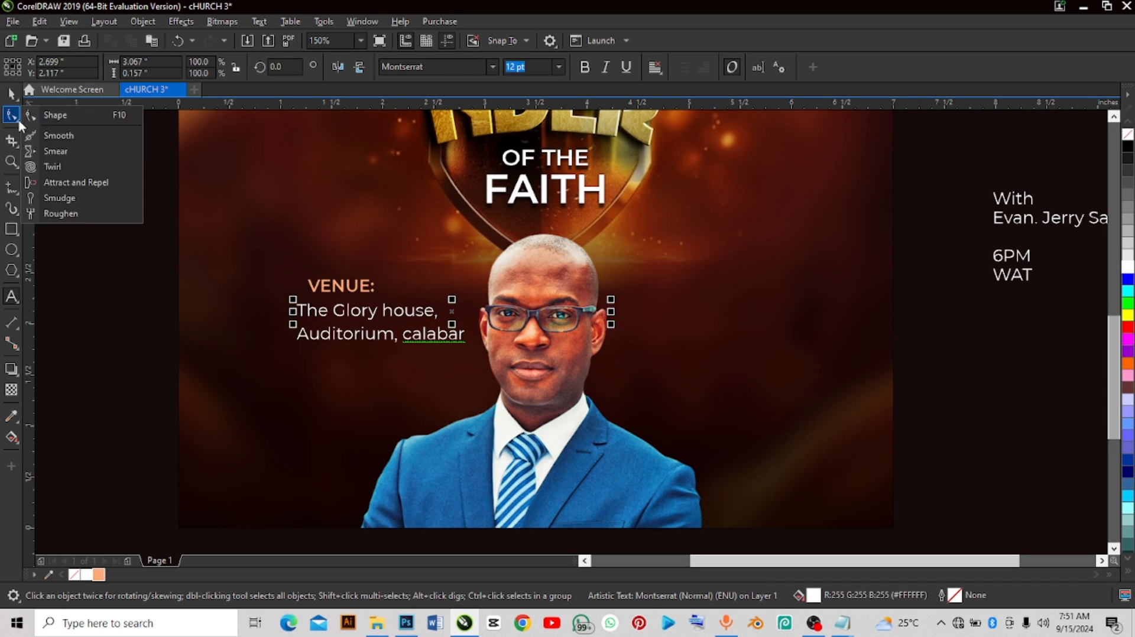
{"action": "left_click", "coordinate": [384, 358]}
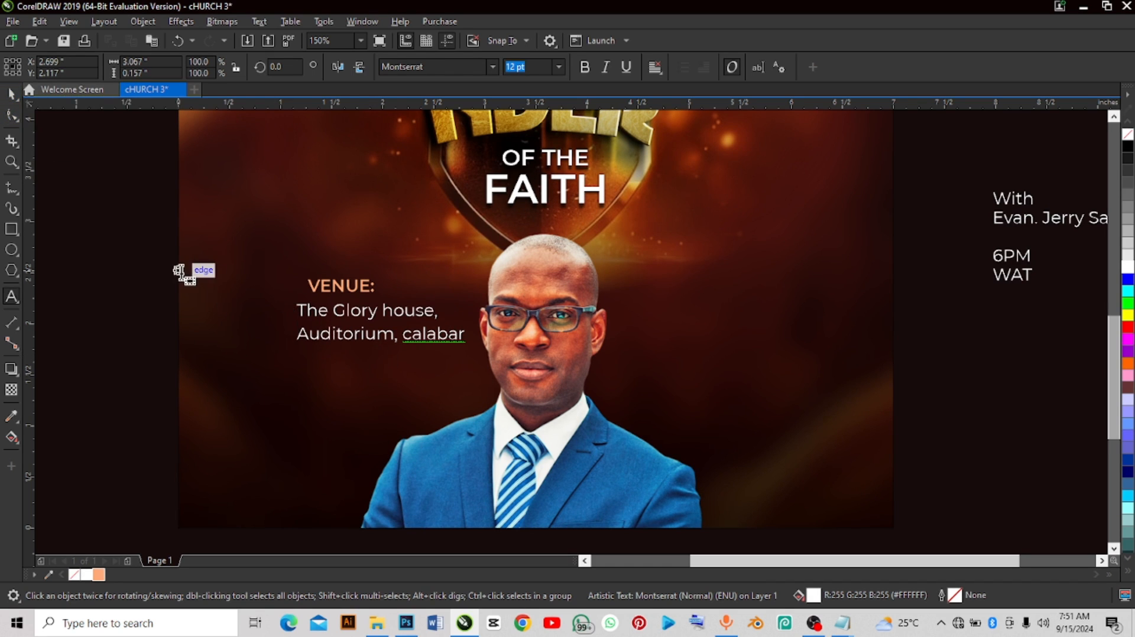
{"action": "left_click", "coordinate": [11, 115]}
{"action": "mouse_move", "coordinate": [289, 349]}
{"action": "left_mouse_down"}
{"action": "mouse_move", "coordinate": [288, 333]}
{"action": "mouse_move", "coordinate": [290, 343]}
{"action": "left_mouse_up"}
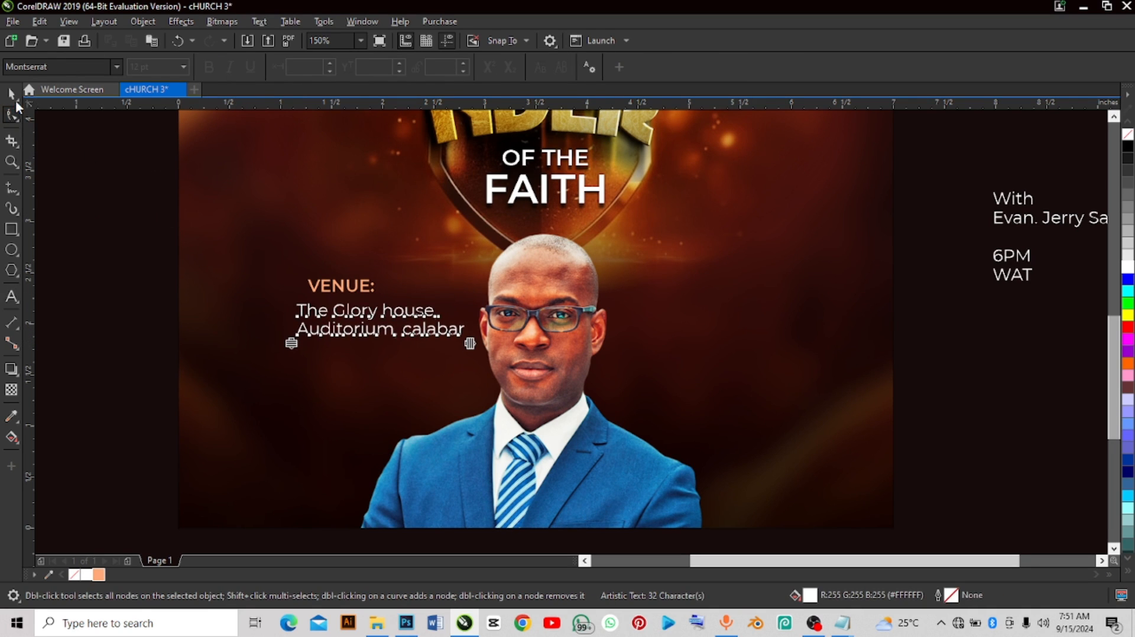
Step: Shift the venue address under VENUE: and move both texts together to about X 1.92, Y 2.11 inches
{"action": "left_click", "coordinate": [11, 93]}
{"action": "left_click_drag", "start_coordinate": [340, 313], "coordinate": [310, 312]}
{"action": "left_click", "coordinate": [334, 290], "text": "shift"}
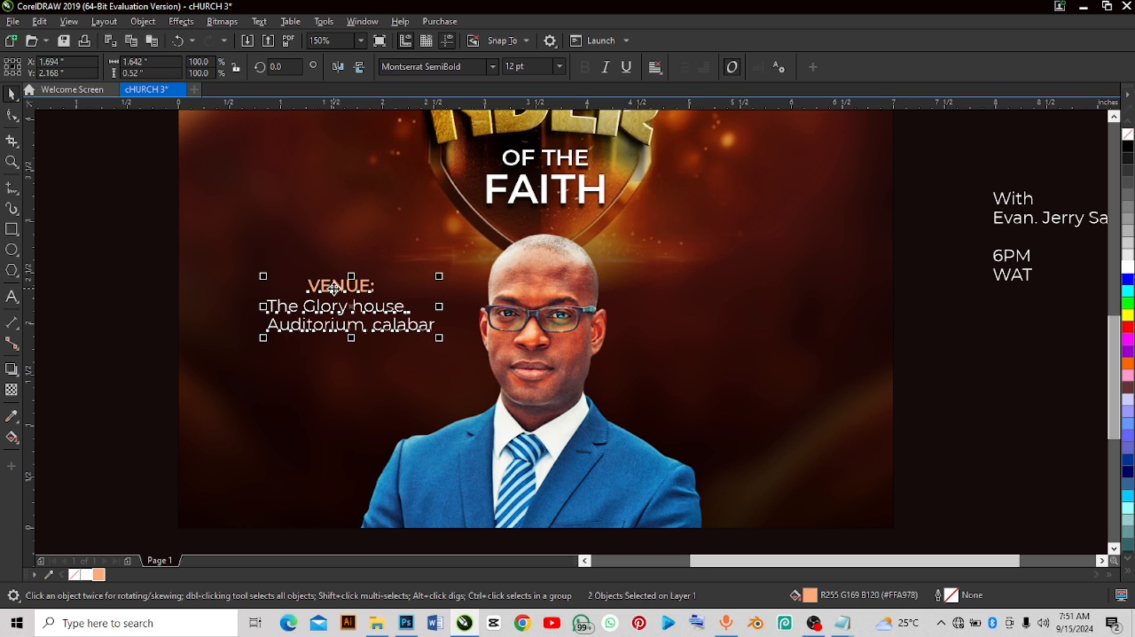
{"action": "mouse_move", "coordinate": [334, 288]}
{"action": "left_mouse_down"}
{"action": "mouse_move", "coordinate": [368, 300]}
{"action": "mouse_move", "coordinate": [343, 292]}
{"action": "left_mouse_up"}
{"action": "scroll", "coordinate": [349, 294], "scroll_direction": "down", "scroll_amount": 1}
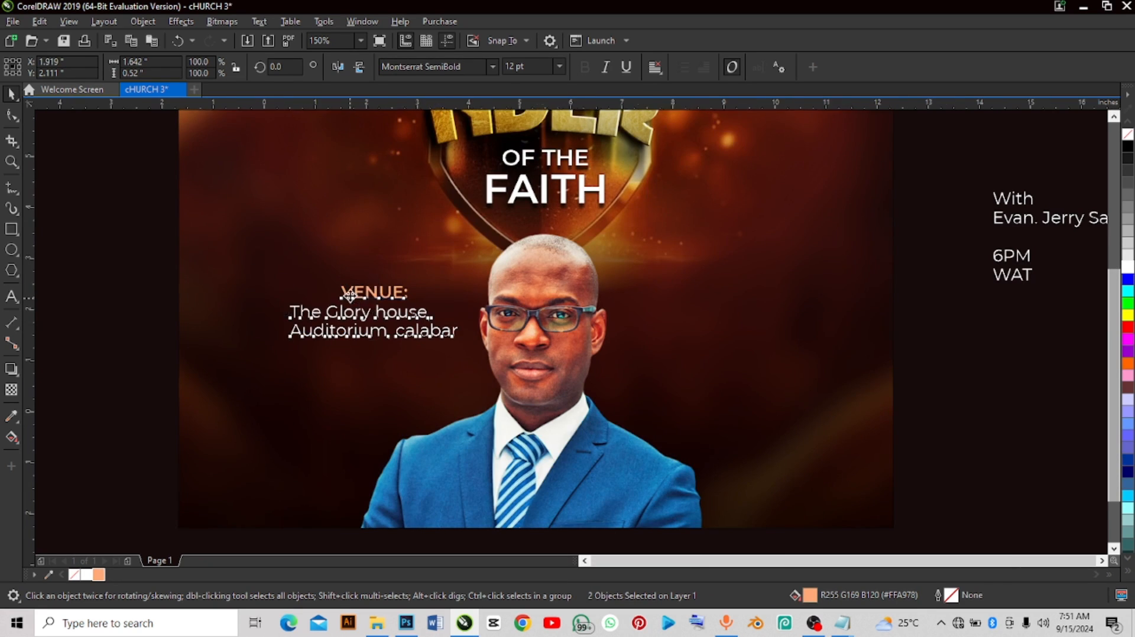
{"action": "left_click", "coordinate": [246, 299]}
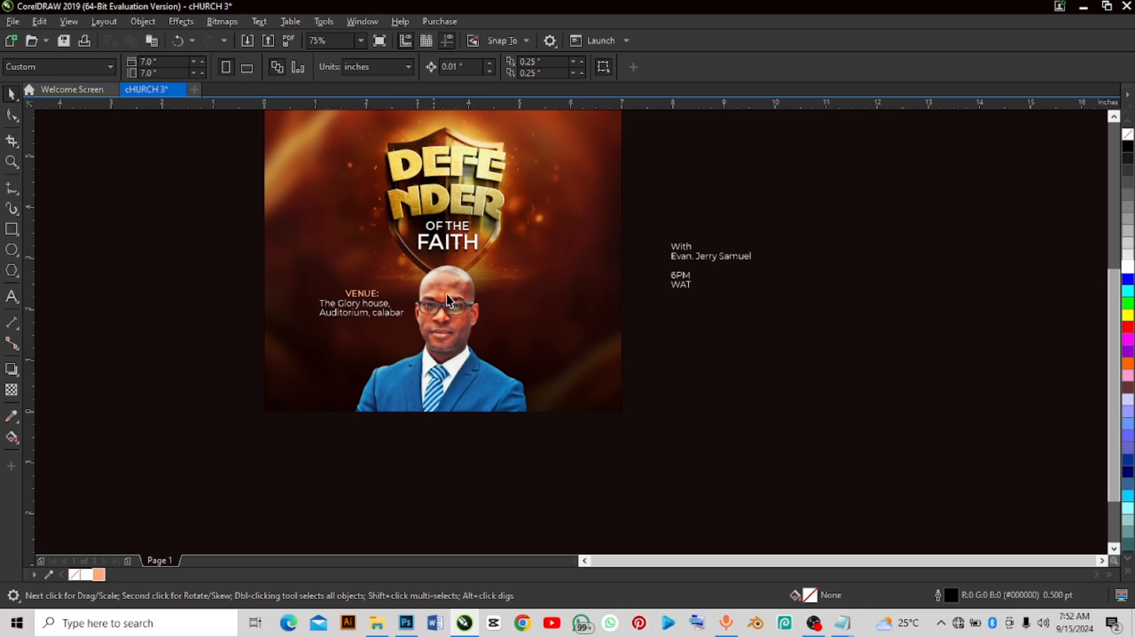
Step: Place the speaker's name line above the man's shoulder at about X 2.14, Y 1.19 inches and set its font to Montserrat SemiBold
{"action": "left_click", "coordinate": [687, 256]}
{"action": "left_click_drag", "start_coordinate": [687, 256], "coordinate": [354, 357]}
{"action": "scroll", "coordinate": [435, 355], "scroll_direction": "up", "scroll_amount": 2}
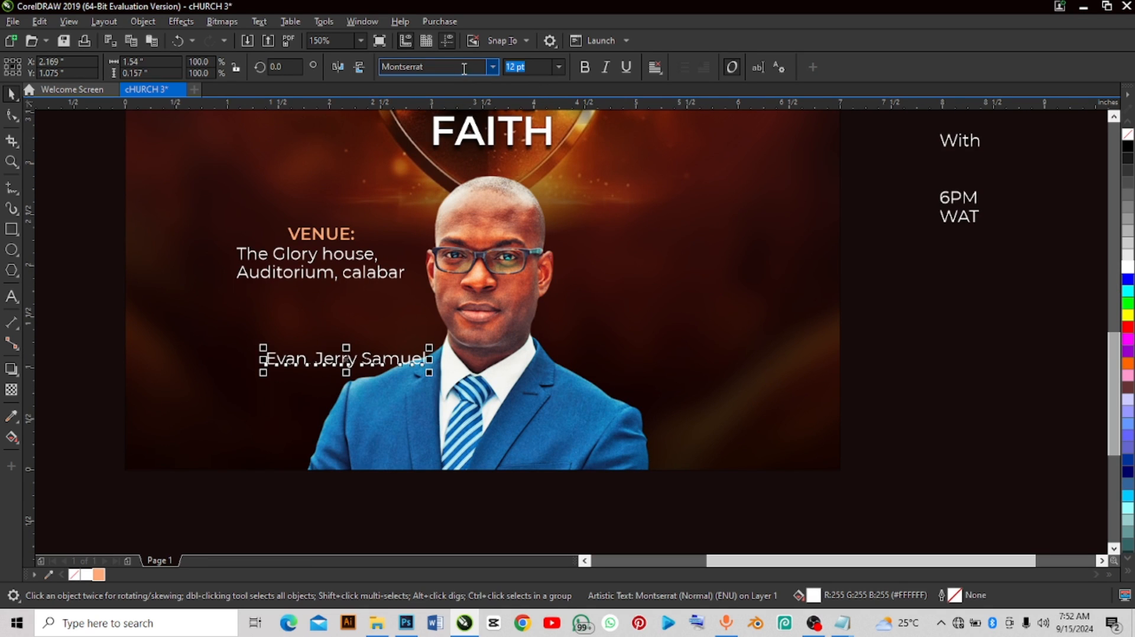
{"action": "left_click", "coordinate": [492, 66]}
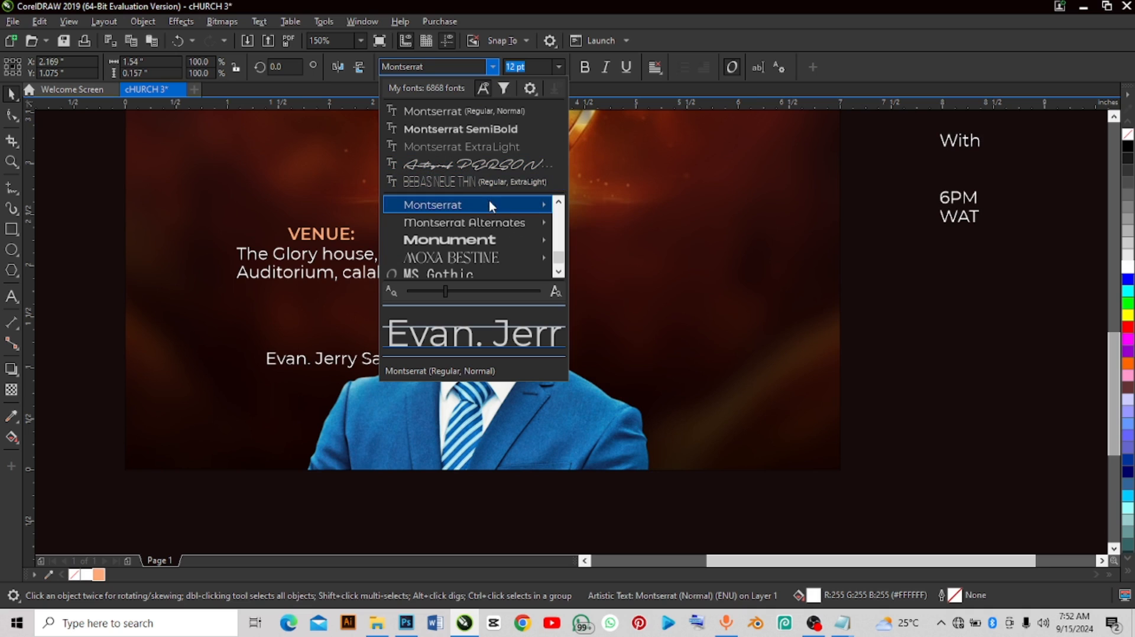
{"action": "mouse_move", "coordinate": [528, 206]}
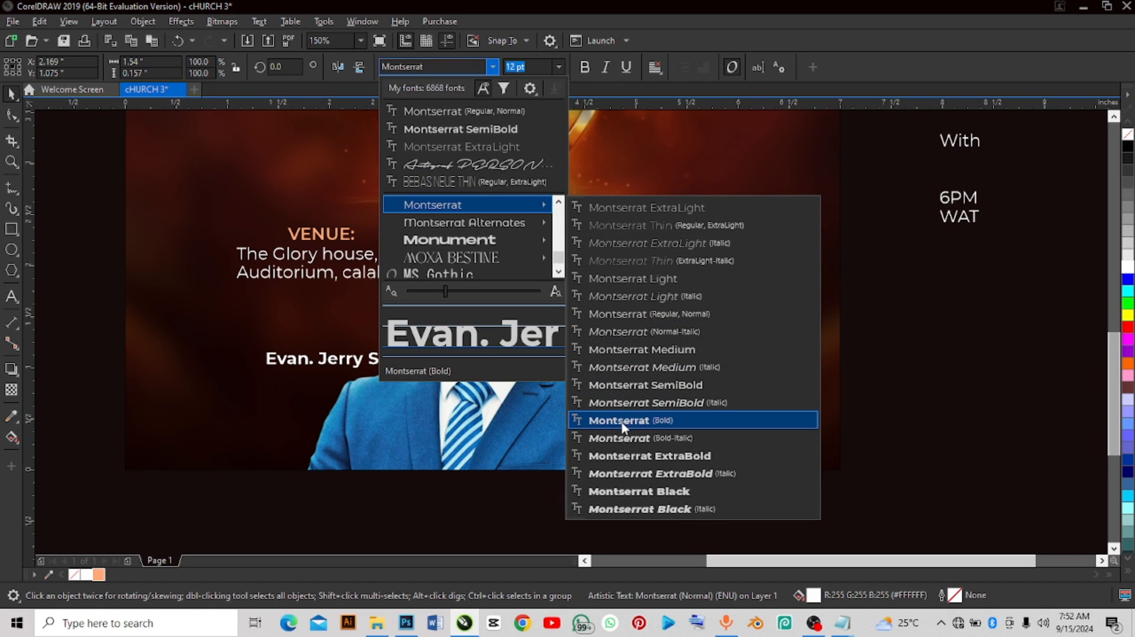
{"action": "left_click", "coordinate": [626, 388]}
{"action": "left_click_drag", "start_coordinate": [428, 362], "coordinate": [427, 354]}
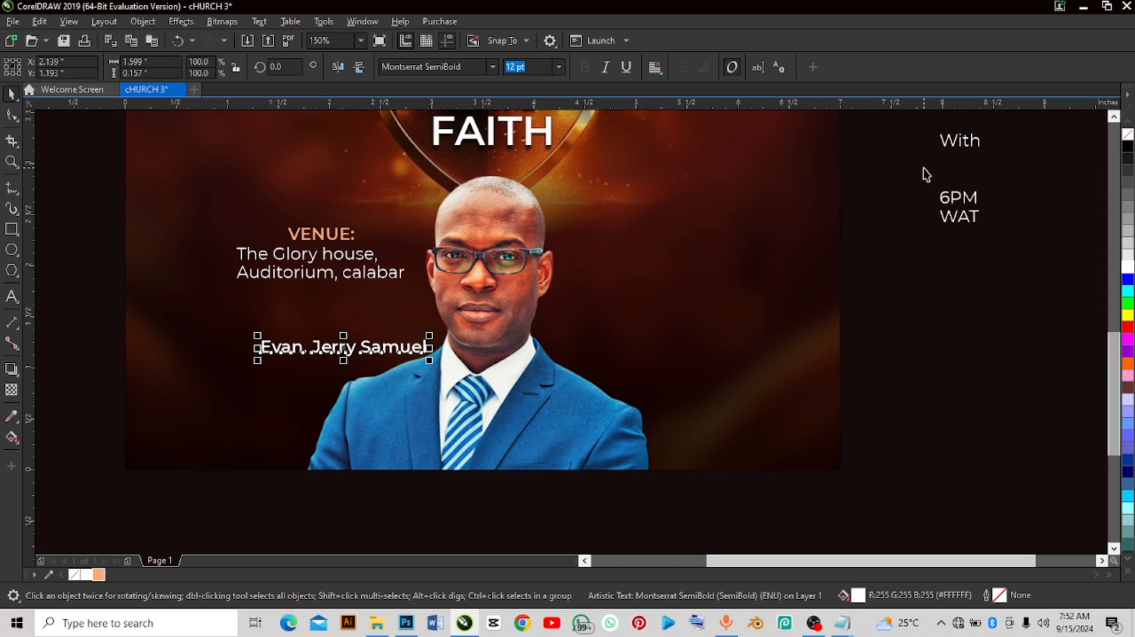
Step: Move the word With onto the flyer just above the speaker's name, at about X 2.22, Y 1.40 inches
{"action": "left_click_drag", "start_coordinate": [949, 150], "coordinate": [385, 321]}
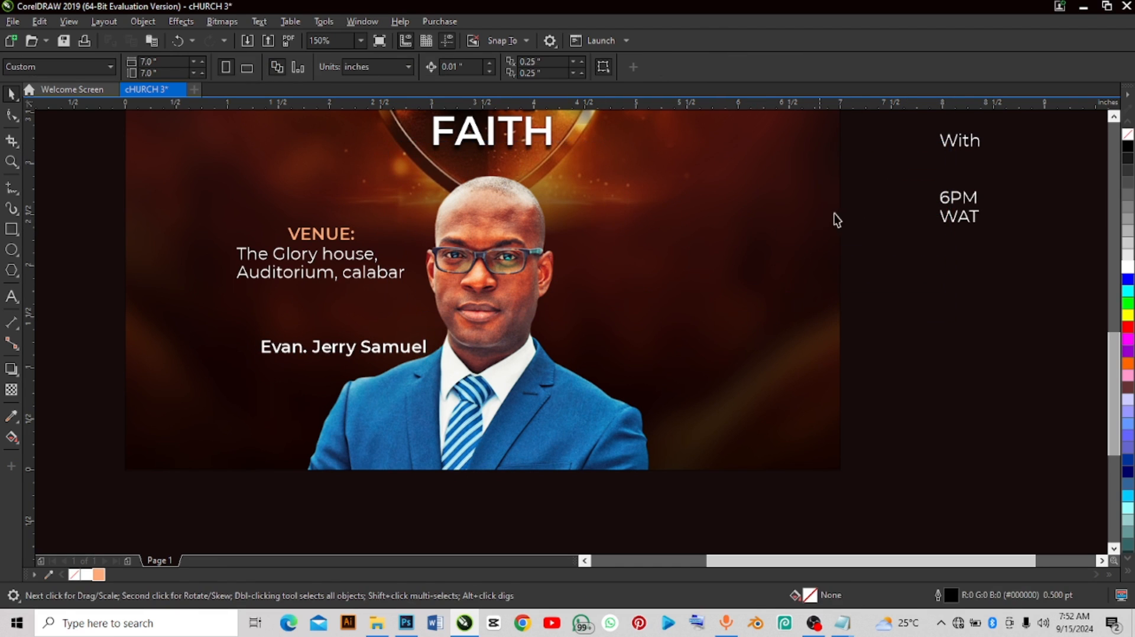
{"action": "left_click", "coordinate": [958, 143]}
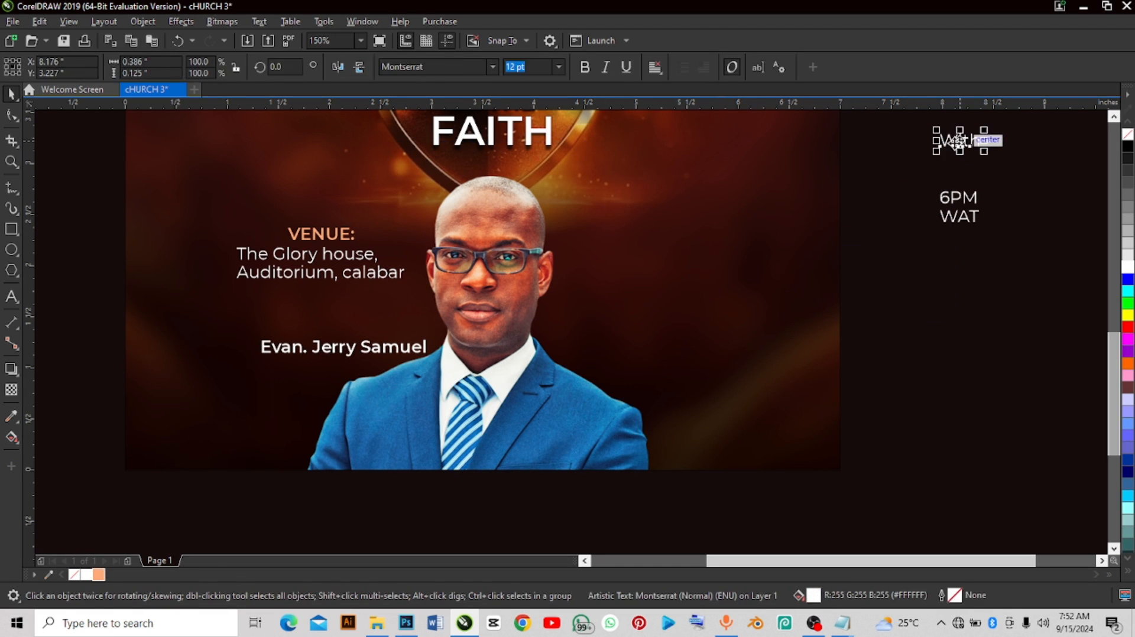
{"action": "left_click_drag", "start_coordinate": [962, 141], "coordinate": [353, 329]}
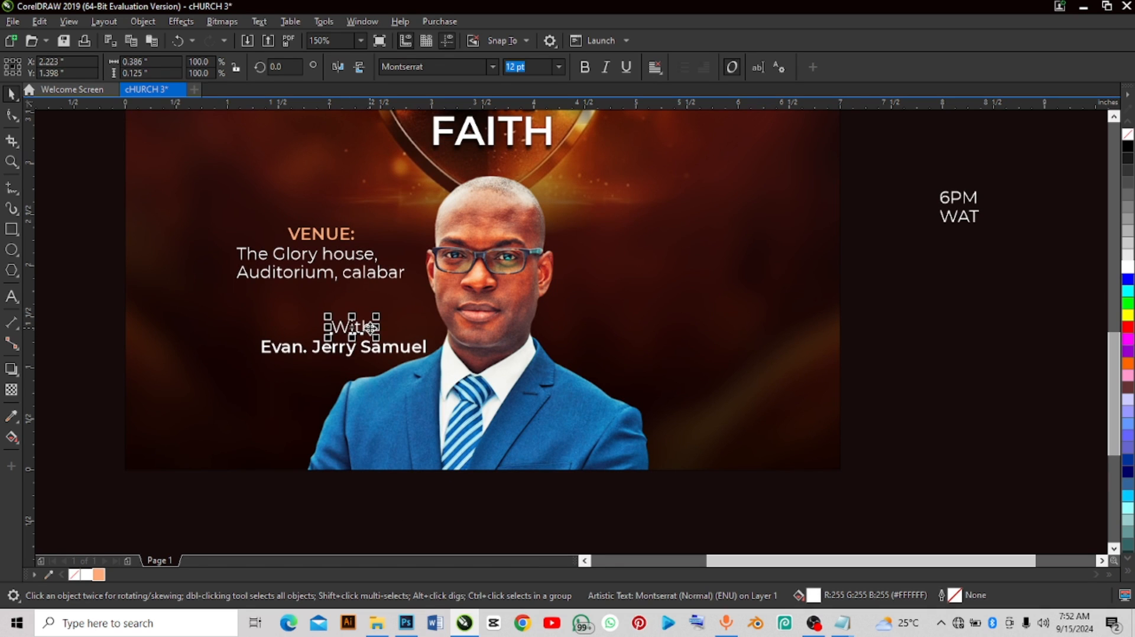
Step: Set the font of the word With to the Autography script
{"action": "double_click", "coordinate": [369, 327]}
{"action": "left_click_drag", "start_coordinate": [376, 327], "coordinate": [326, 330]}
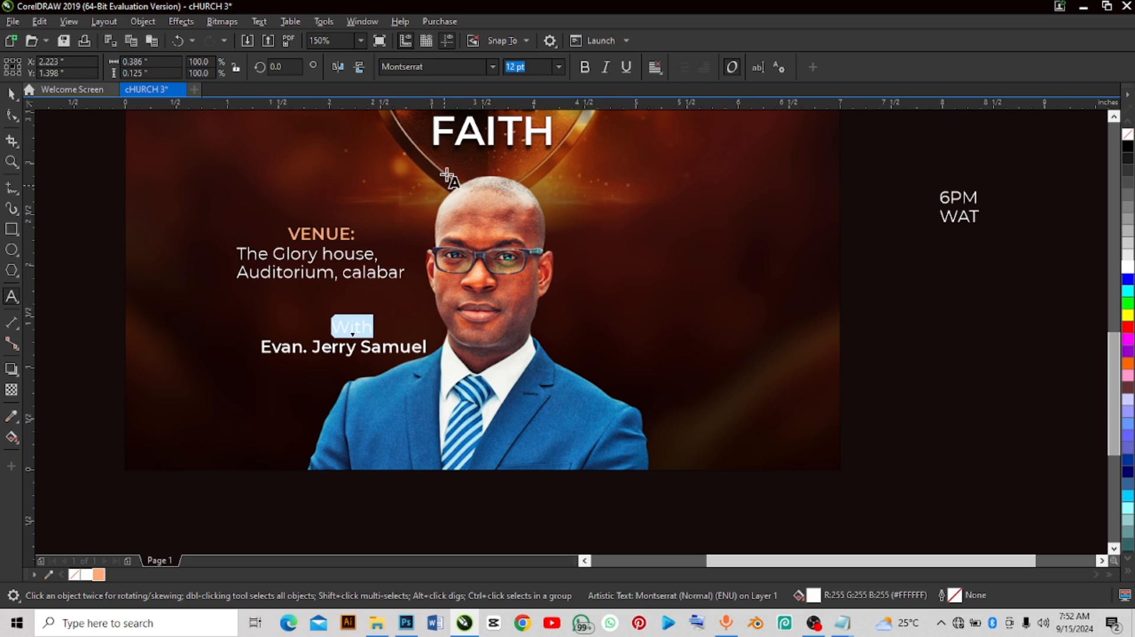
{"action": "left_click", "coordinate": [440, 67]}
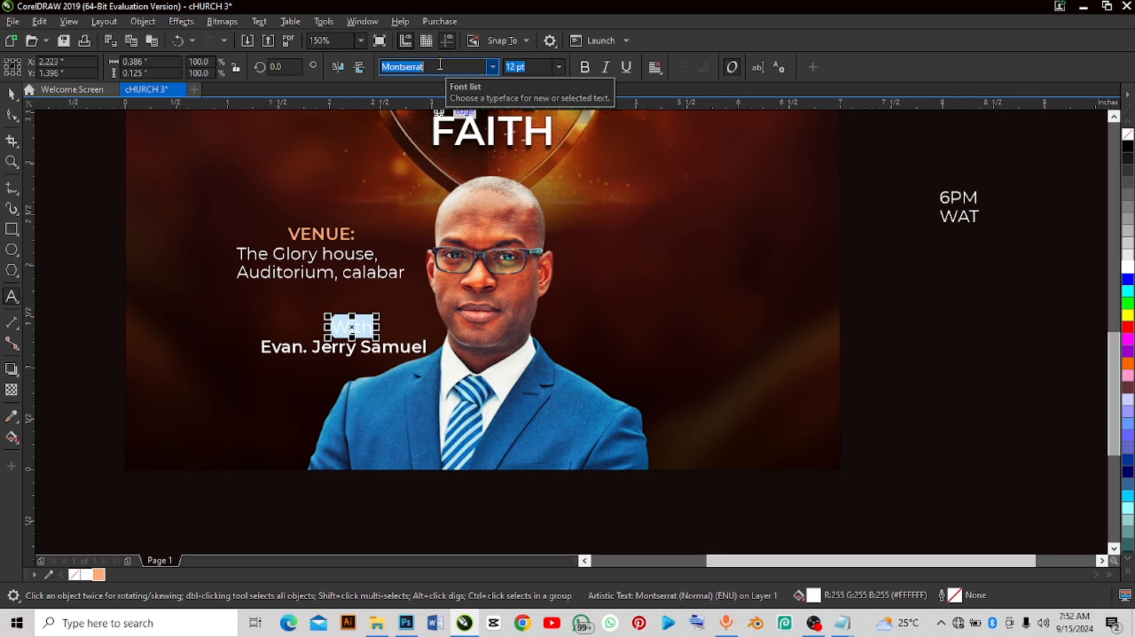
{"action": "type", "text": "Autography"}
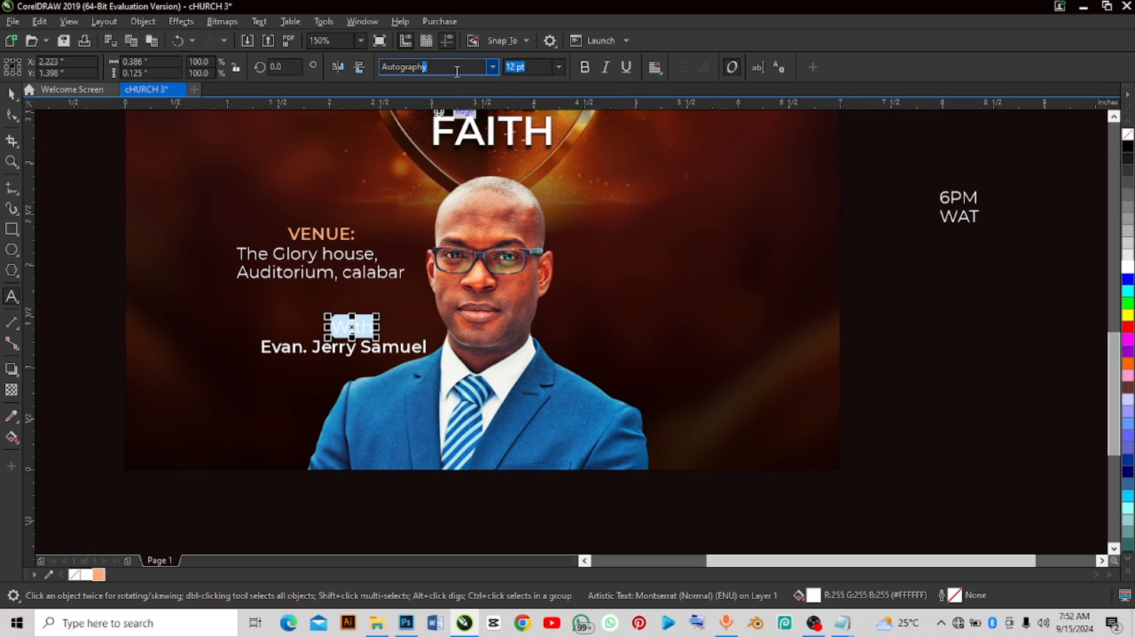
{"action": "left_click", "coordinate": [493, 68]}
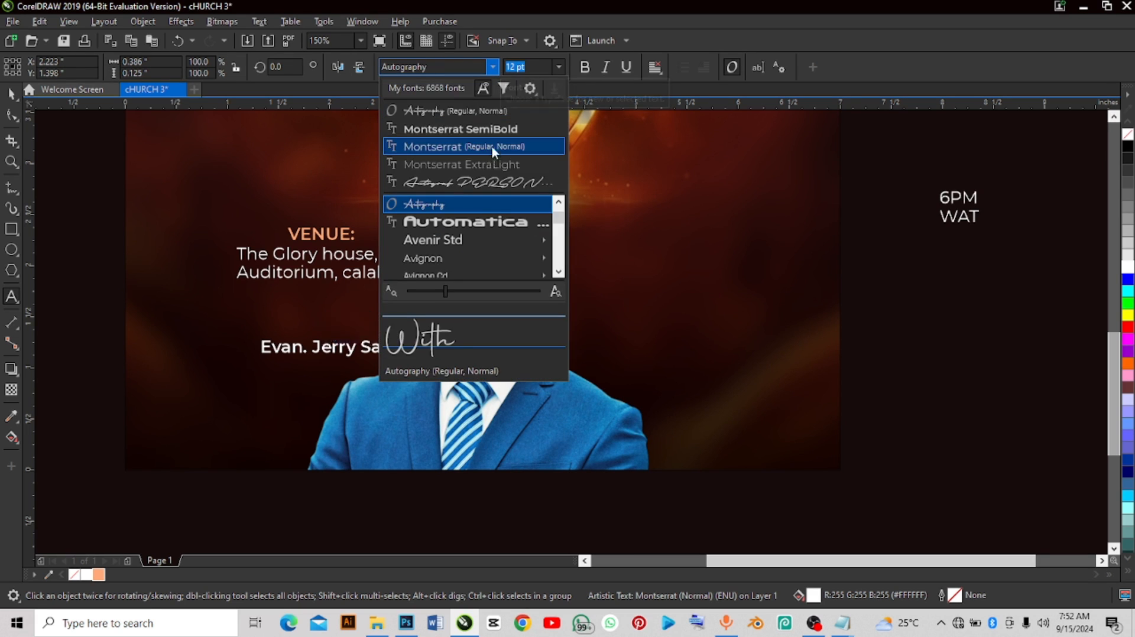
{"action": "left_click", "coordinate": [485, 181]}
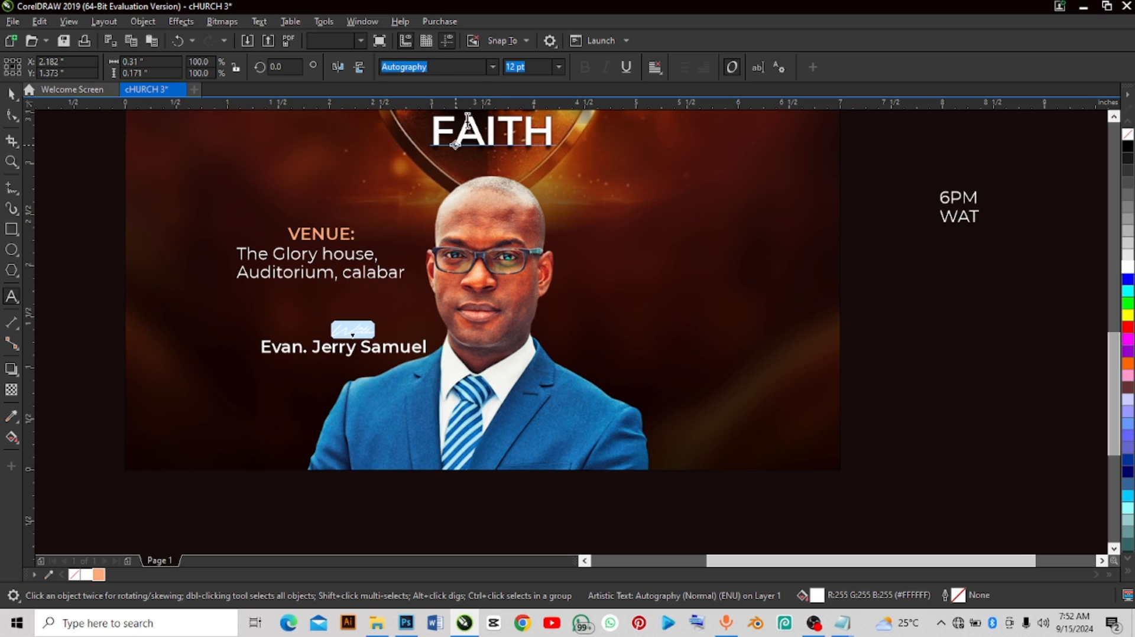
Step: Set the font of the word With to Autograf PERSONAL USE ONLY, enlarge it to about 14.7 pt and place it above the speaker's name
{"action": "left_click", "coordinate": [494, 66]}
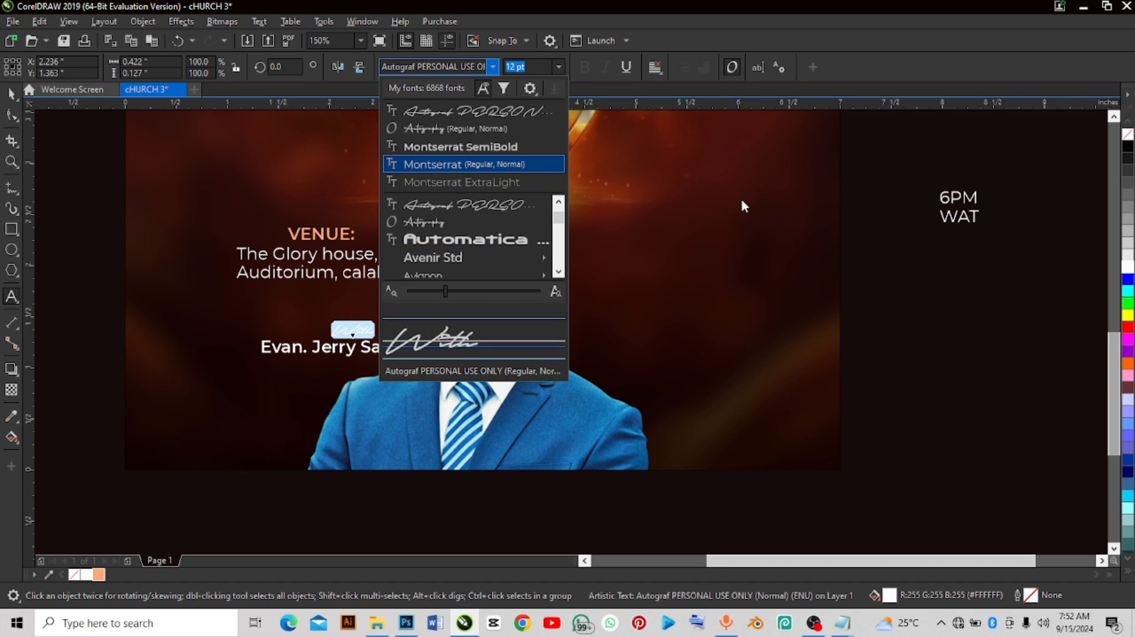
{"action": "left_click", "coordinate": [859, 223]}
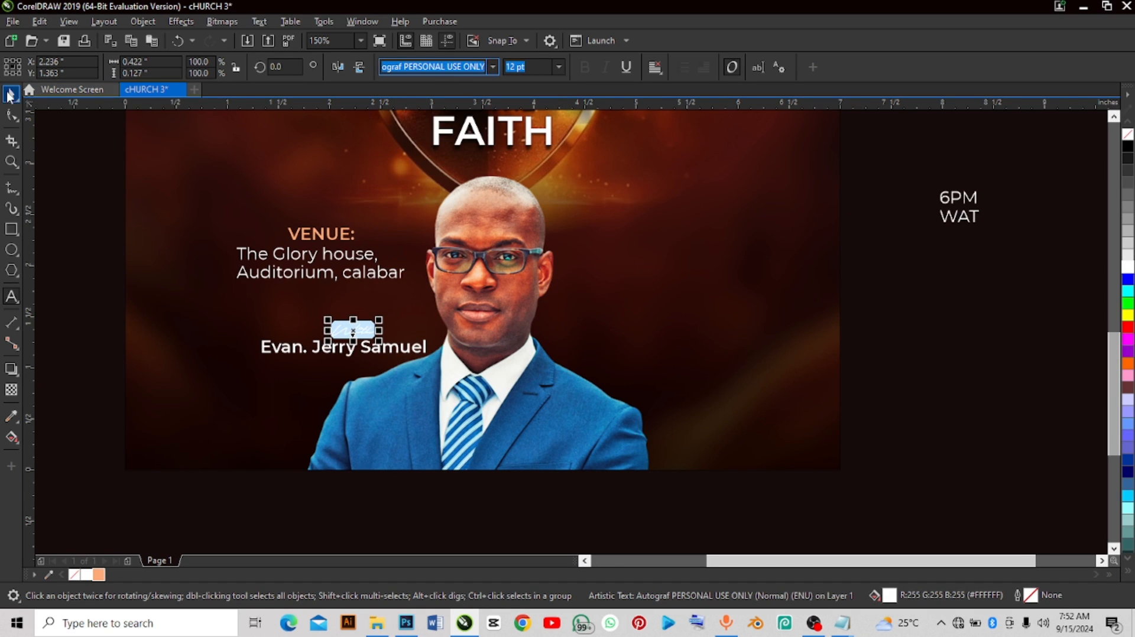
{"action": "left_click", "coordinate": [11, 93]}
{"action": "mouse_move", "coordinate": [379, 320]}
{"action": "left_mouse_down"}
{"action": "mouse_move", "coordinate": [392, 309]}
{"action": "mouse_move", "coordinate": [360, 328]}
{"action": "left_mouse_up"}
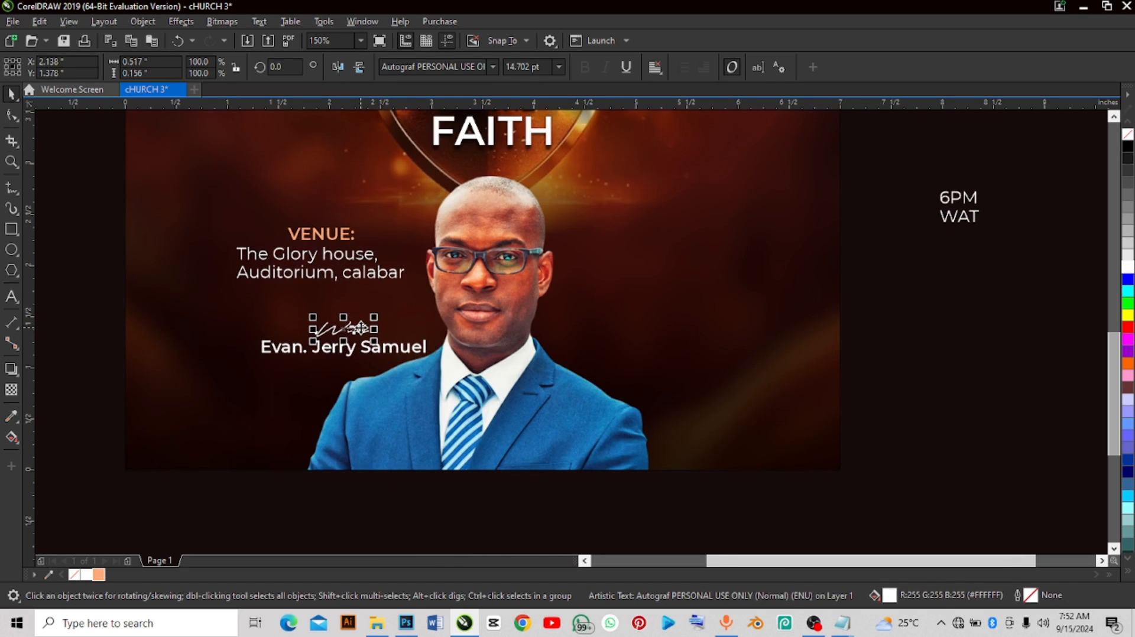
Step: Select all letters of the word With and fill them with the light orange #FFA978
{"action": "double_click", "coordinate": [361, 328]}
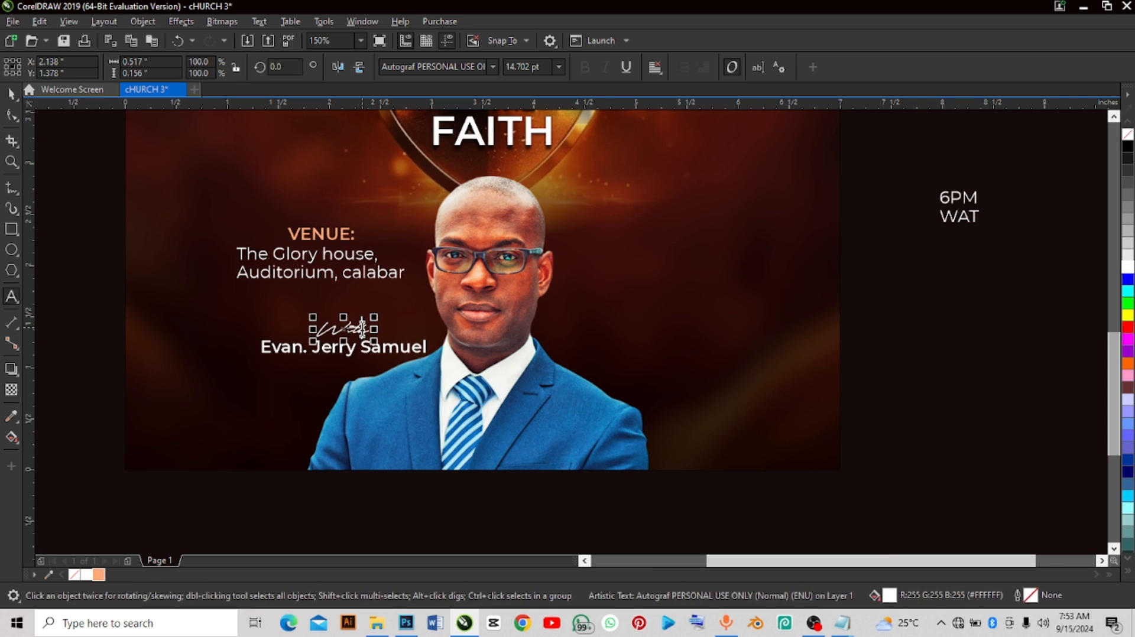
{"action": "left_click_drag", "start_coordinate": [371, 329], "coordinate": [316, 323]}
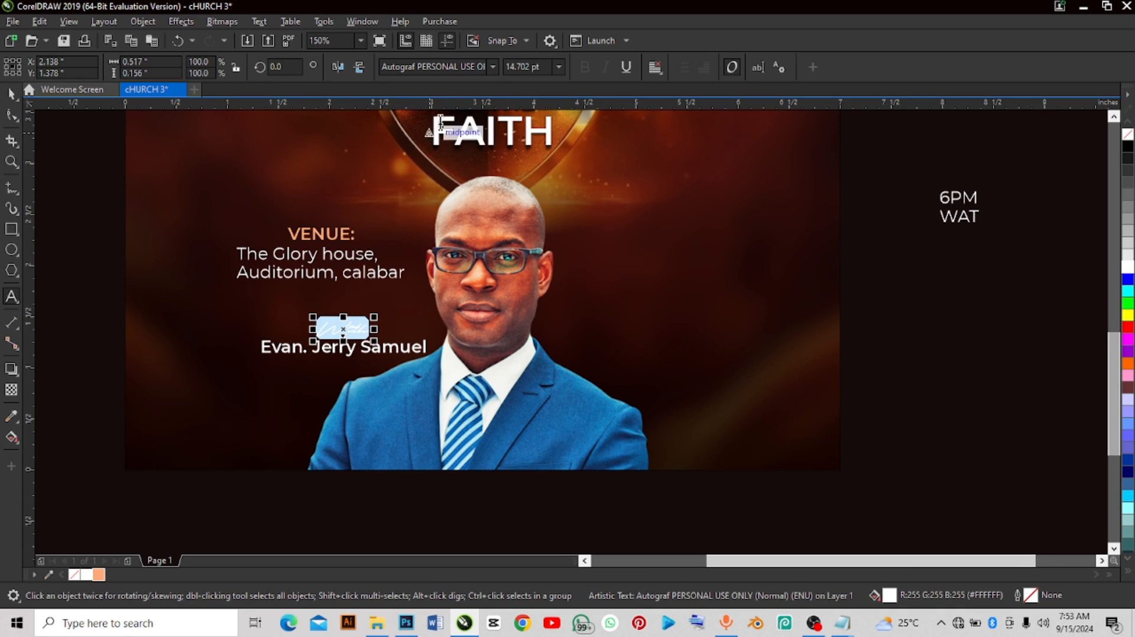
{"action": "left_click", "coordinate": [102, 575]}
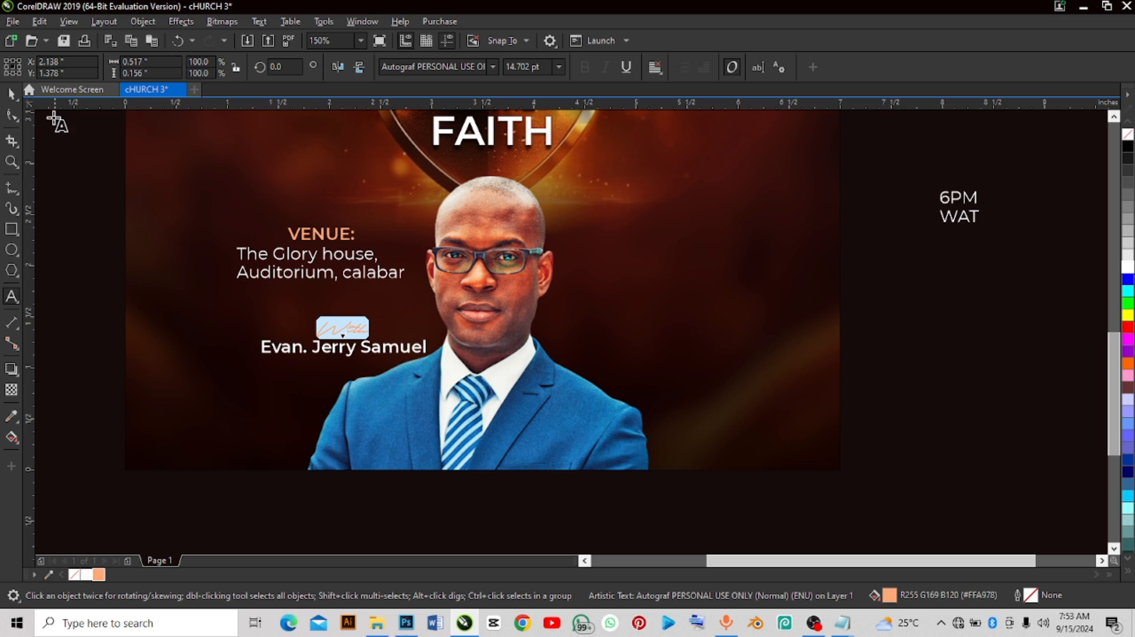
{"action": "left_click", "coordinate": [12, 94]}
Step: Move the word With and the speaker's name together beside the man's shoulder, at about X 1.40, Y 1.00 inches
{"action": "scroll", "coordinate": [364, 332], "scroll_direction": "down", "scroll_amount": 1}
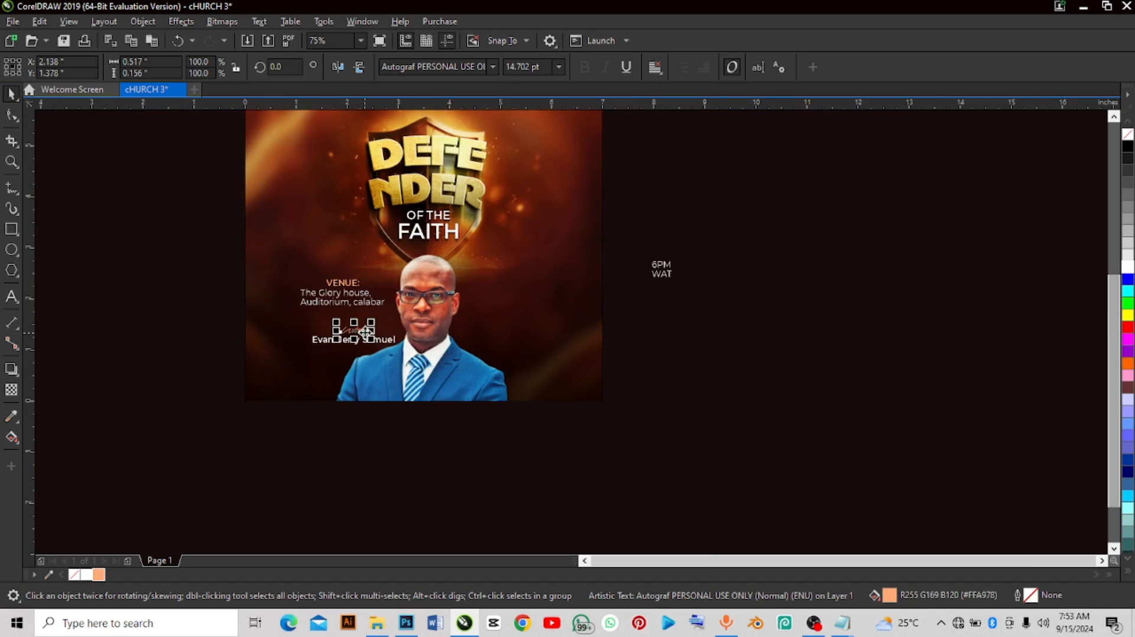
{"action": "left_click", "coordinate": [347, 427]}
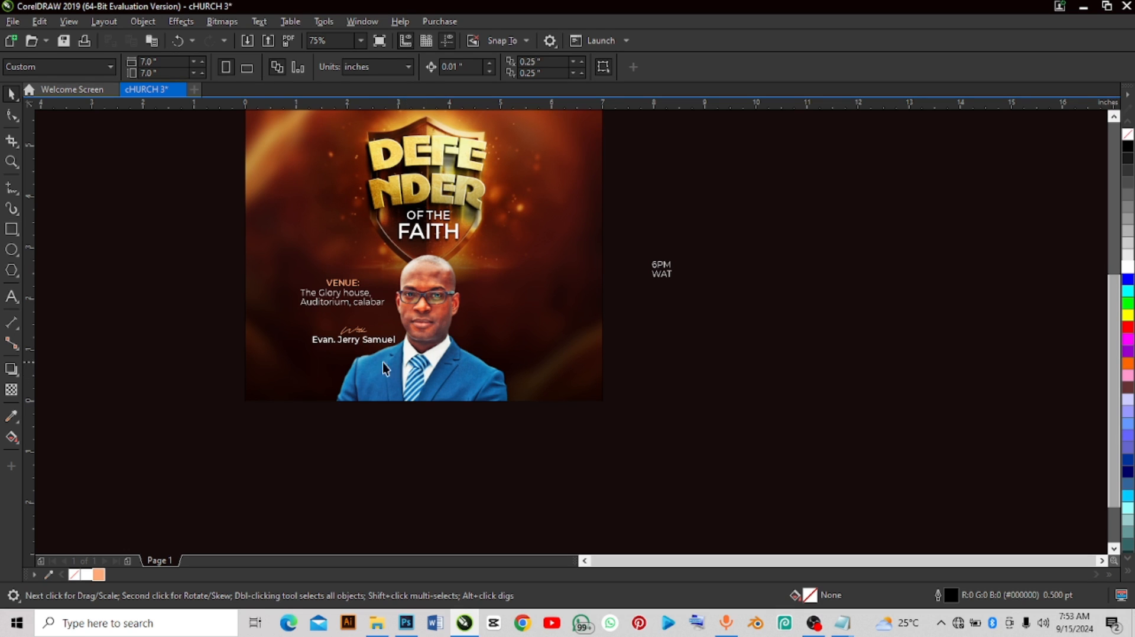
{"action": "mouse_move", "coordinate": [324, 358]}
{"action": "left_mouse_down"}
{"action": "mouse_move", "coordinate": [400, 372]}
{"action": "mouse_move", "coordinate": [397, 363]}
{"action": "mouse_move", "coordinate": [425, 387]}
{"action": "mouse_move", "coordinate": [342, 358]}
{"action": "left_mouse_up"}
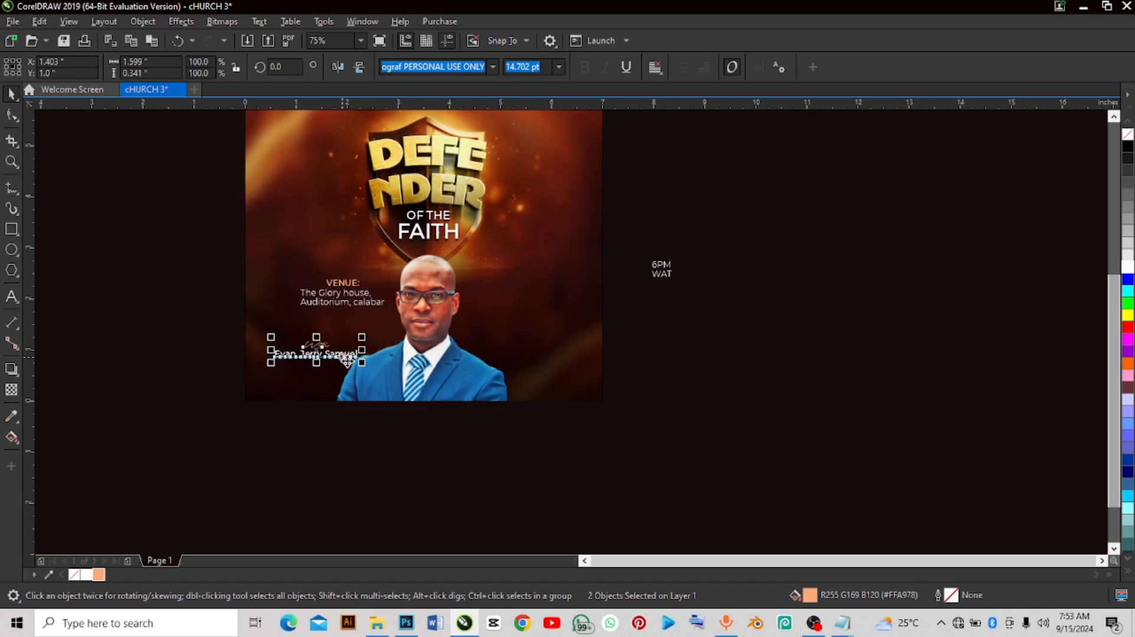
Step: Inside the background PowerClip, fade the man's photo with a vertical fountain transparency running from his tie down to the flyer's lower edge
{"action": "left_click", "coordinate": [429, 378]}
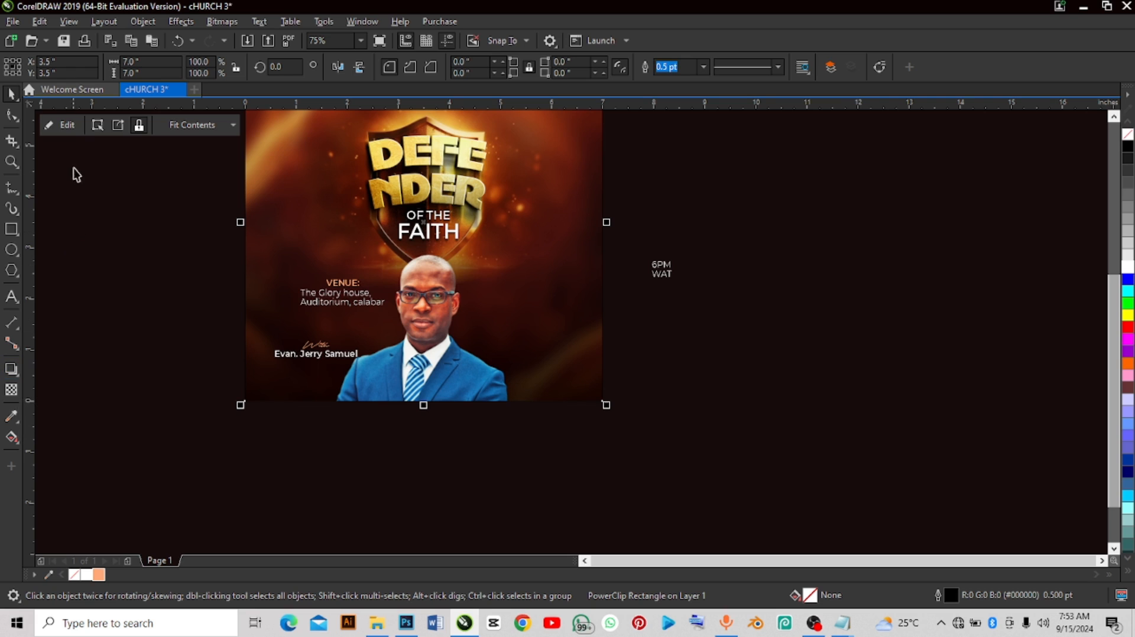
{"action": "left_click", "coordinate": [64, 125]}
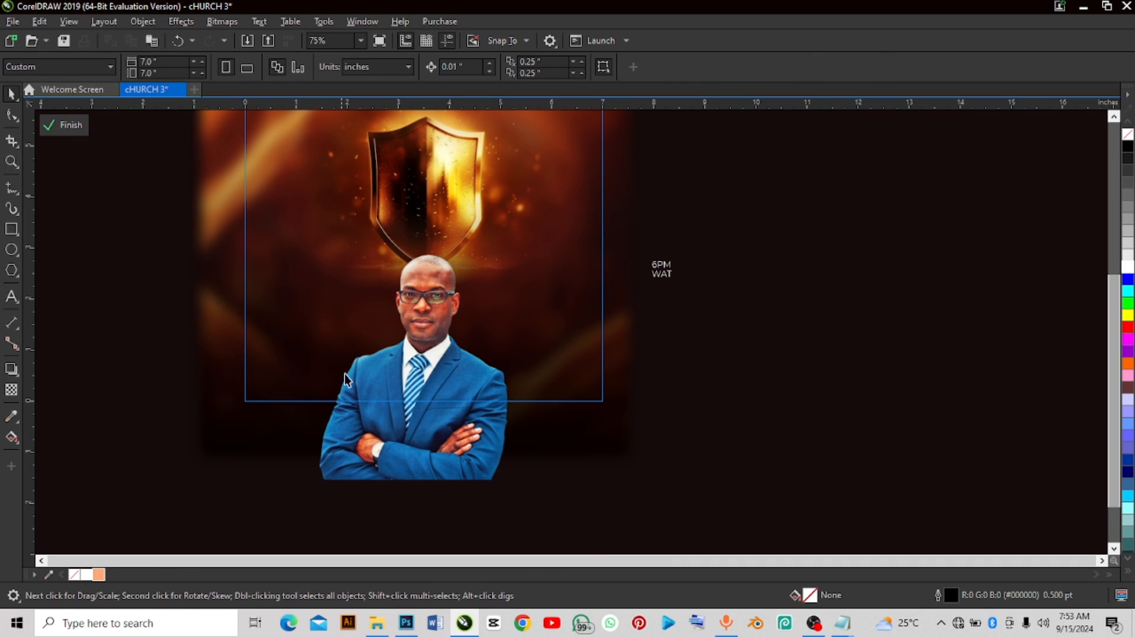
{"action": "left_click", "coordinate": [396, 372]}
{"action": "left_click", "coordinate": [12, 390]}
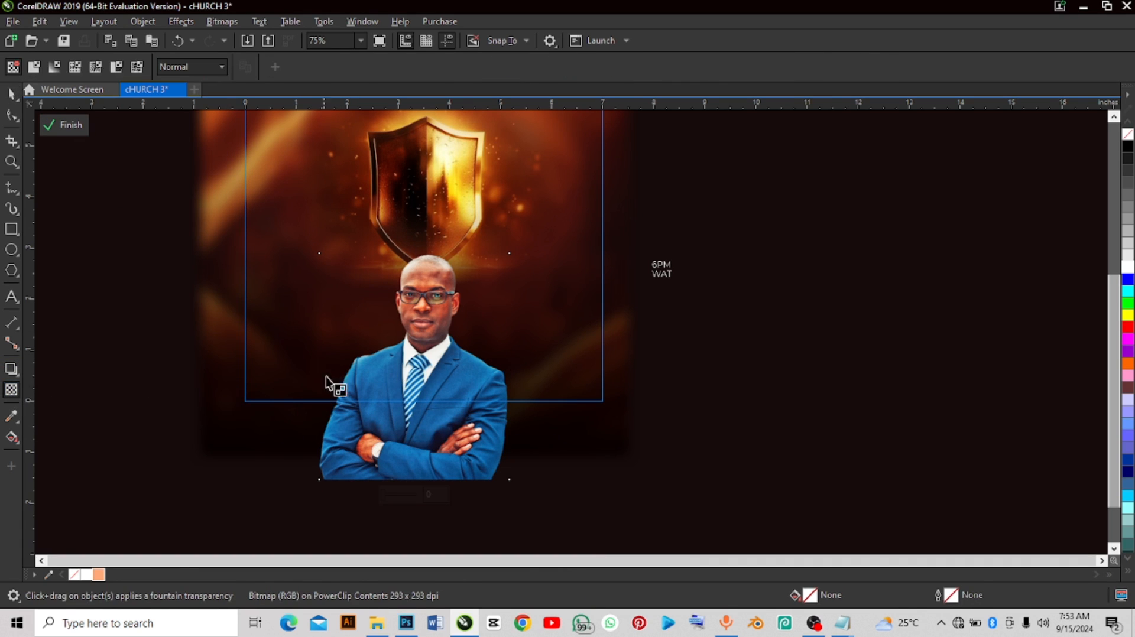
{"action": "left_click_drag", "start_coordinate": [415, 368], "coordinate": [415, 408]}
{"action": "left_click_drag", "start_coordinate": [415, 368], "coordinate": [415, 353]}
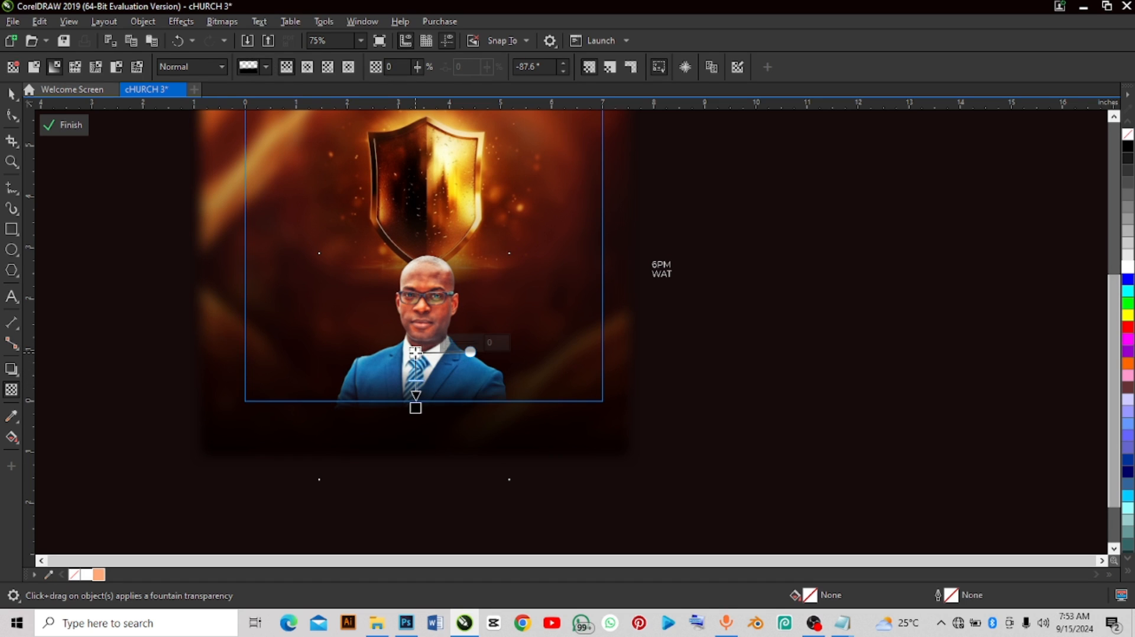
{"action": "left_click", "coordinate": [72, 125]}
Step: Move the word With and the speaker's name together onto the man's suit, at about X 3.29, Y 0.46 inches
{"action": "left_click_drag", "start_coordinate": [244, 347], "coordinate": [434, 385]}
{"action": "scroll", "coordinate": [423, 396], "scroll_direction": "up", "scroll_amount": 2}
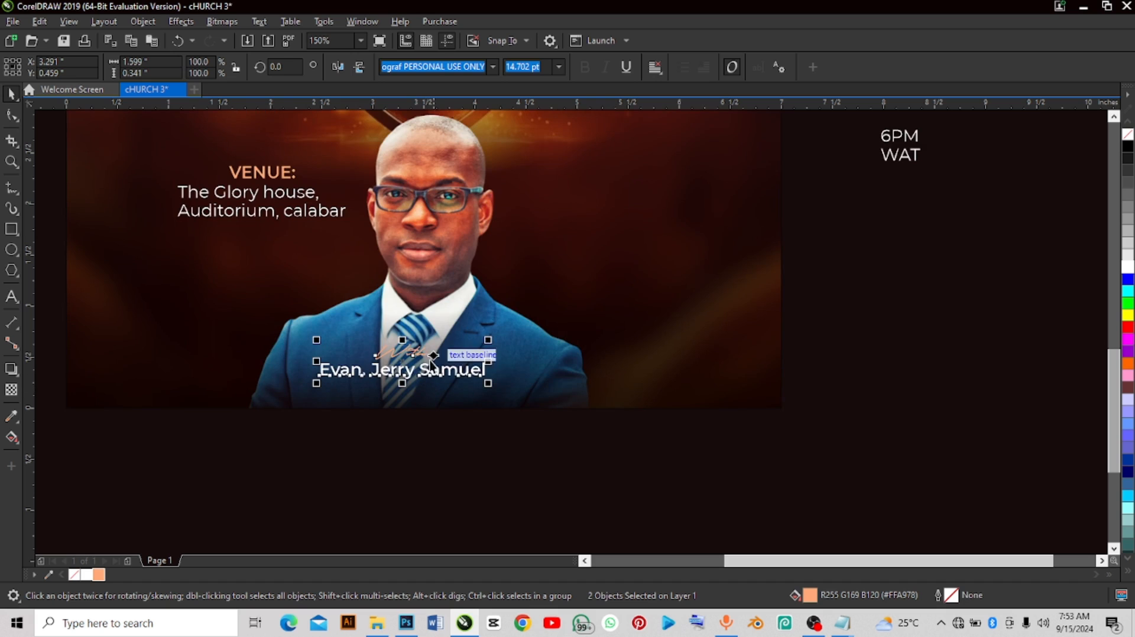
{"action": "scroll", "coordinate": [456, 319], "scroll_direction": "down", "scroll_amount": 1}
{"action": "scroll", "coordinate": [562, 271], "scroll_direction": "down", "scroll_amount": 1}
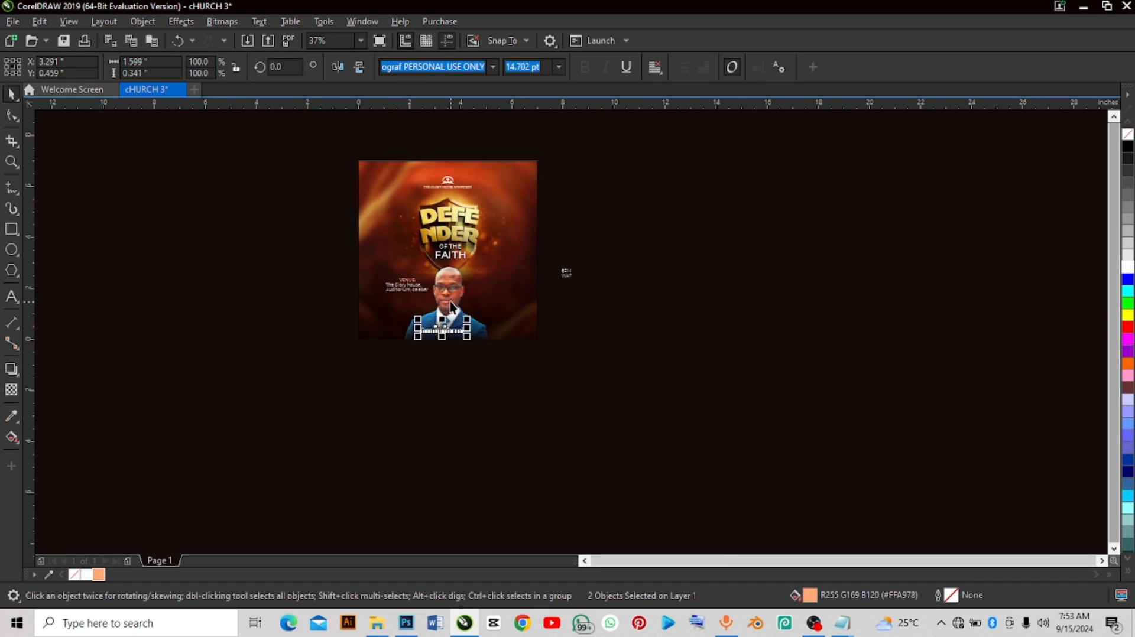
Step: Reopen the PowerClip contents and nudge the man's photo up to about Y 0.78 inches
{"action": "scroll", "coordinate": [446, 285], "scroll_direction": "up", "scroll_amount": 1}
{"action": "left_click", "coordinate": [278, 243]}
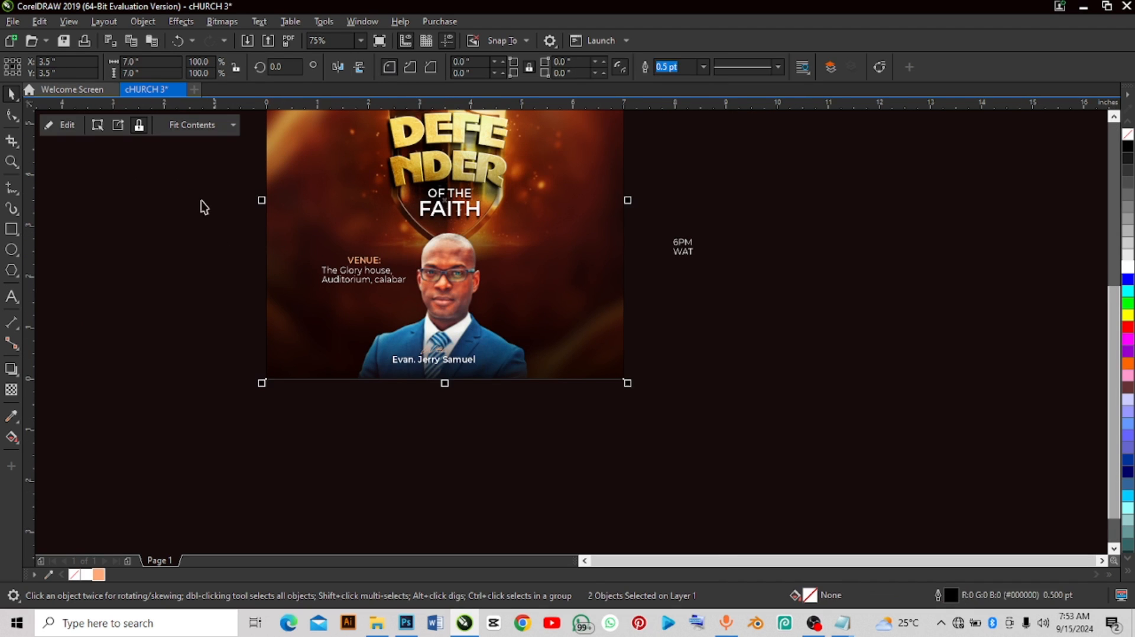
{"action": "left_click", "coordinate": [80, 124]}
{"action": "left_click", "coordinate": [449, 277]}
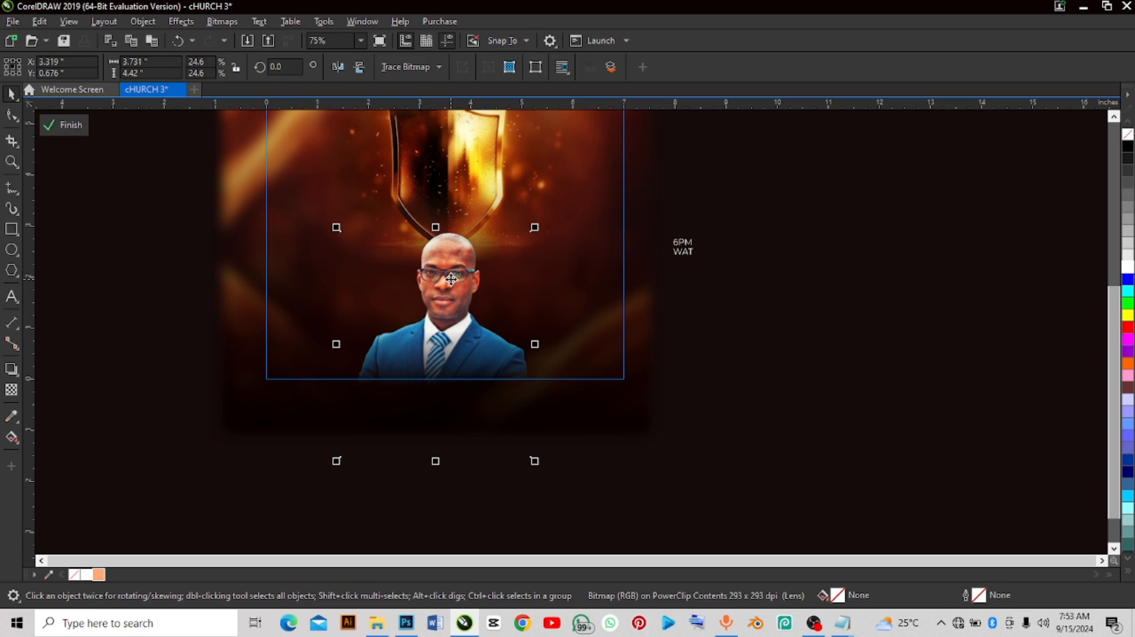
{"action": "key", "text": "Up"}
{"action": "key", "text": "Up"}
{"action": "key", "text": "Up"}
{"action": "key", "text": "Up"}
{"action": "key", "text": "Up"}
{"action": "key", "text": "Up"}
{"action": "key", "text": "Up"}
{"action": "key", "text": "Up"}
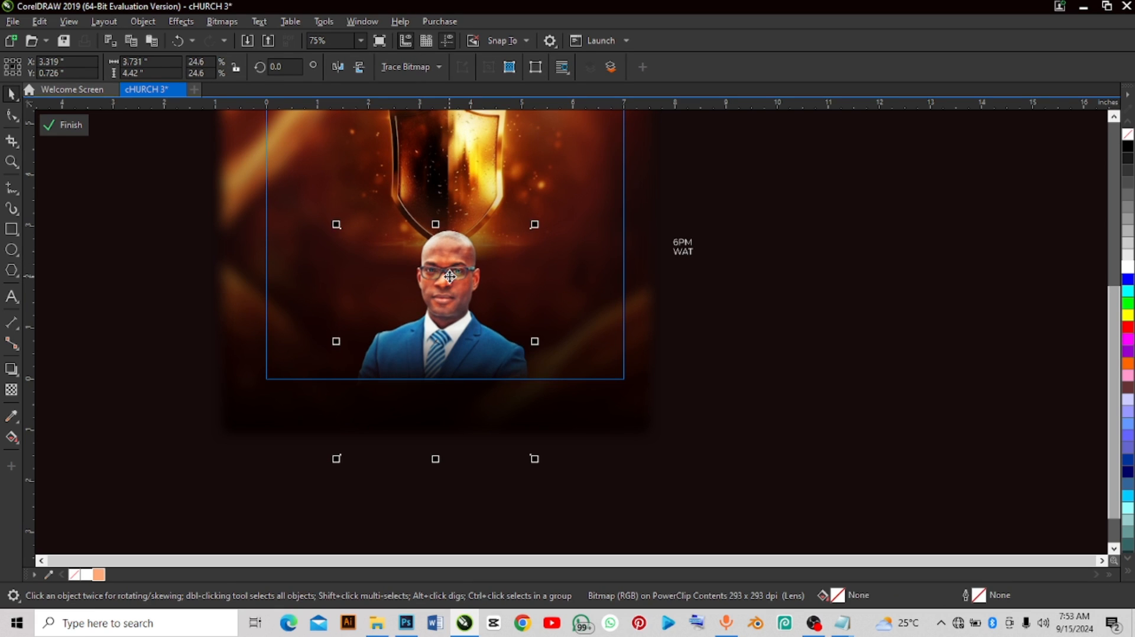
{"action": "key", "text": "Up"}
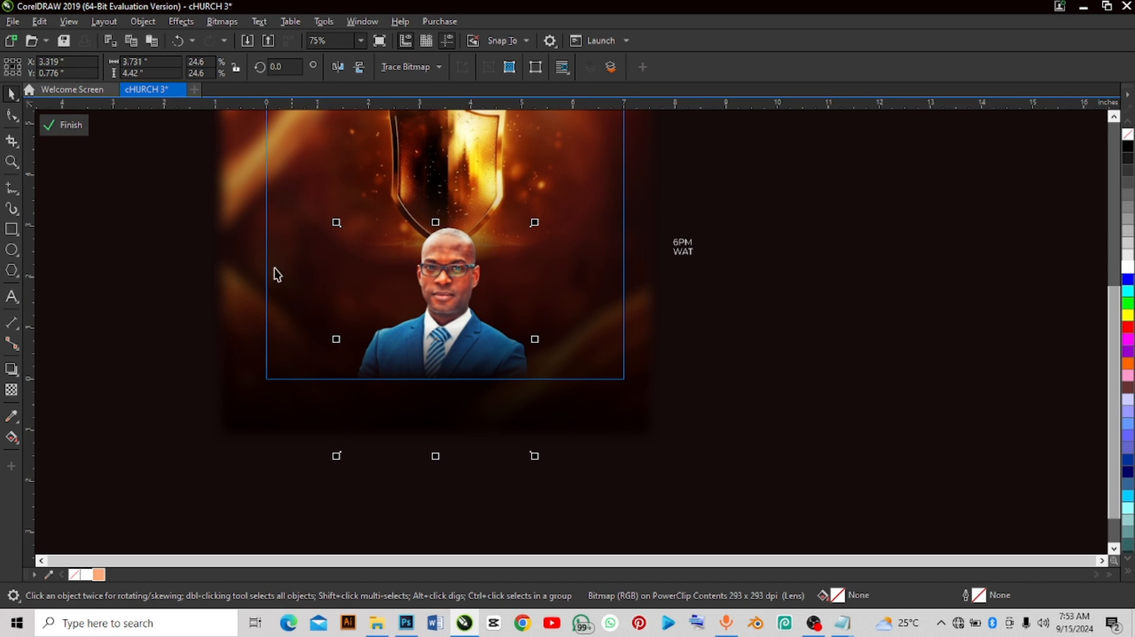
Step: Adjust the photo's fountain transparency to run from the man's mouth to just above the flyer's lower edge, and finish editing the PowerClip
{"action": "left_click", "coordinate": [19, 391]}
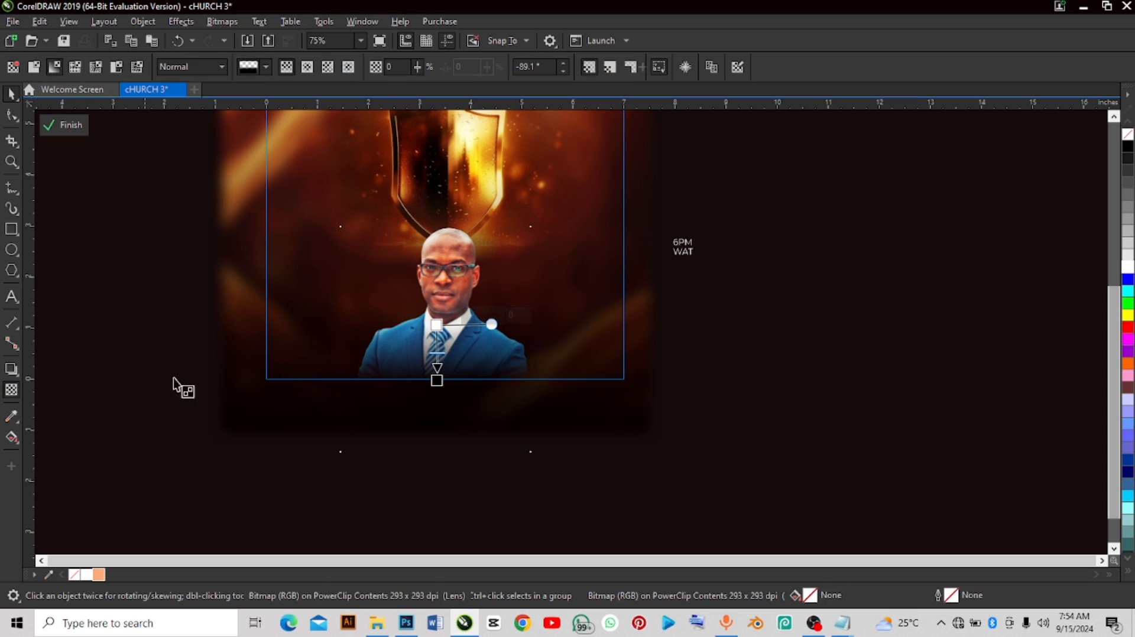
{"action": "left_click_drag", "start_coordinate": [438, 382], "coordinate": [438, 364]}
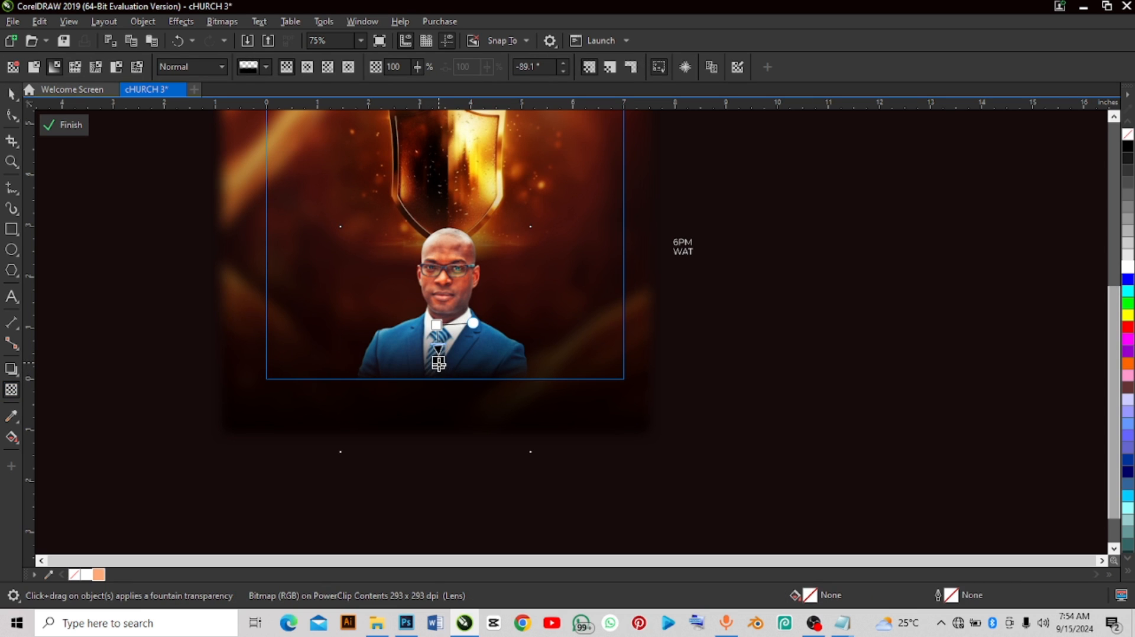
{"action": "left_click_drag", "start_coordinate": [436, 325], "coordinate": [438, 303]}
{"action": "left_click_drag", "start_coordinate": [439, 364], "coordinate": [440, 371]}
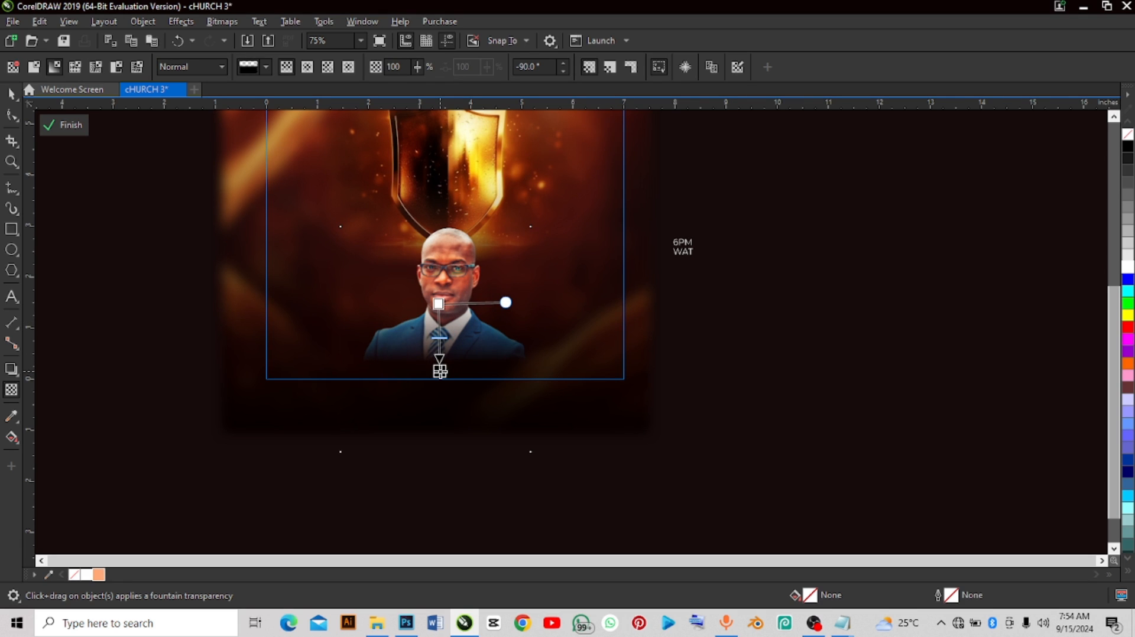
{"action": "left_click_drag", "start_coordinate": [440, 371], "coordinate": [440, 372]}
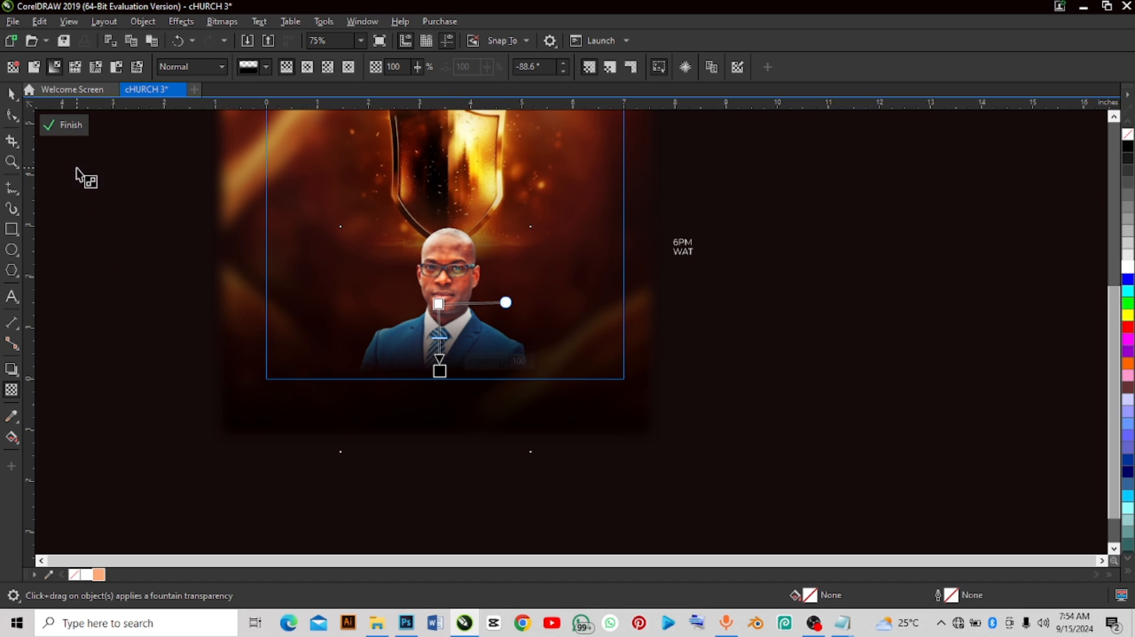
{"action": "left_click", "coordinate": [68, 125]}
Step: Shift the word With and the speaker's name together to about X 3.35, Y 0.50 inches
{"action": "scroll", "coordinate": [357, 395], "scroll_direction": "up", "scroll_amount": 2}
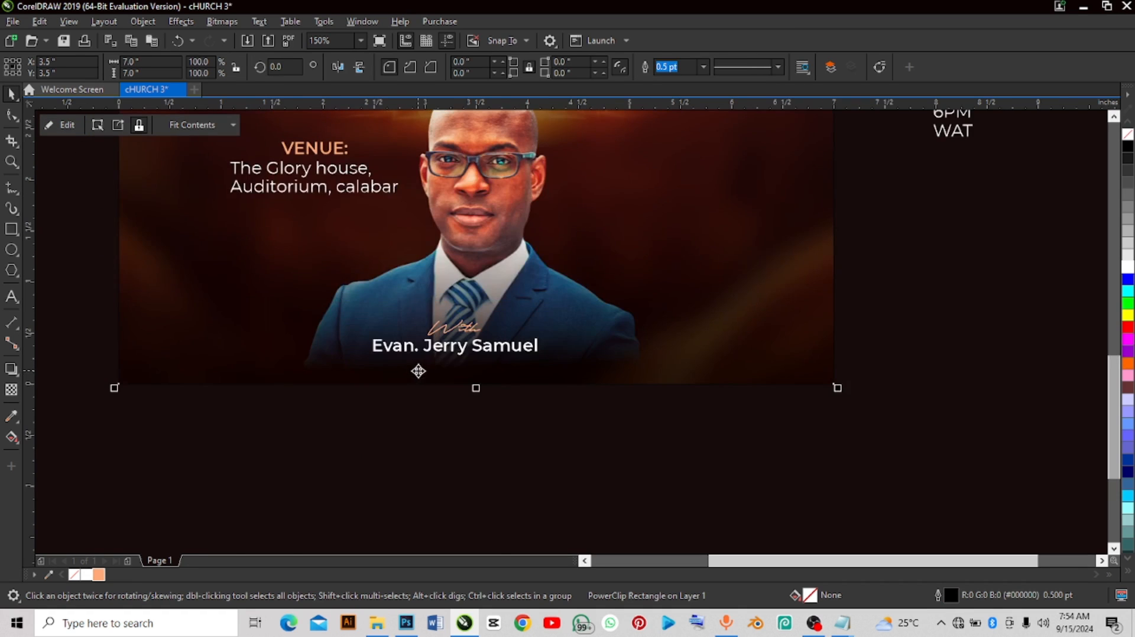
{"action": "left_click_drag", "start_coordinate": [358, 410], "coordinate": [551, 308]}
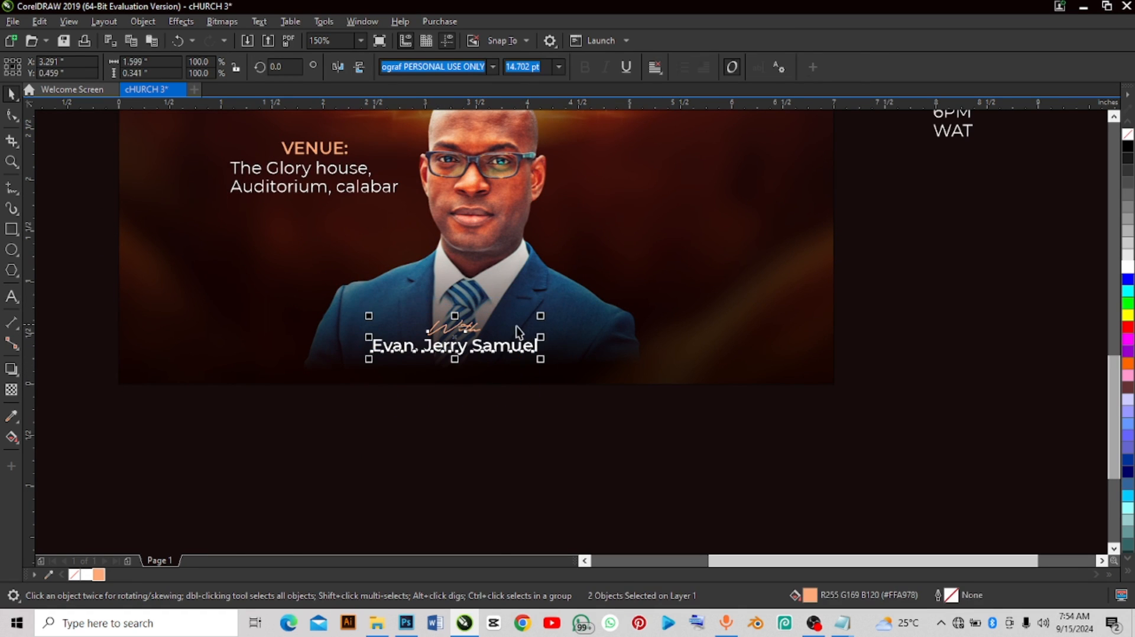
{"action": "left_click_drag", "start_coordinate": [512, 345], "coordinate": [519, 345]}
{"action": "scroll", "coordinate": [400, 410], "scroll_direction": "down", "scroll_amount": 2}
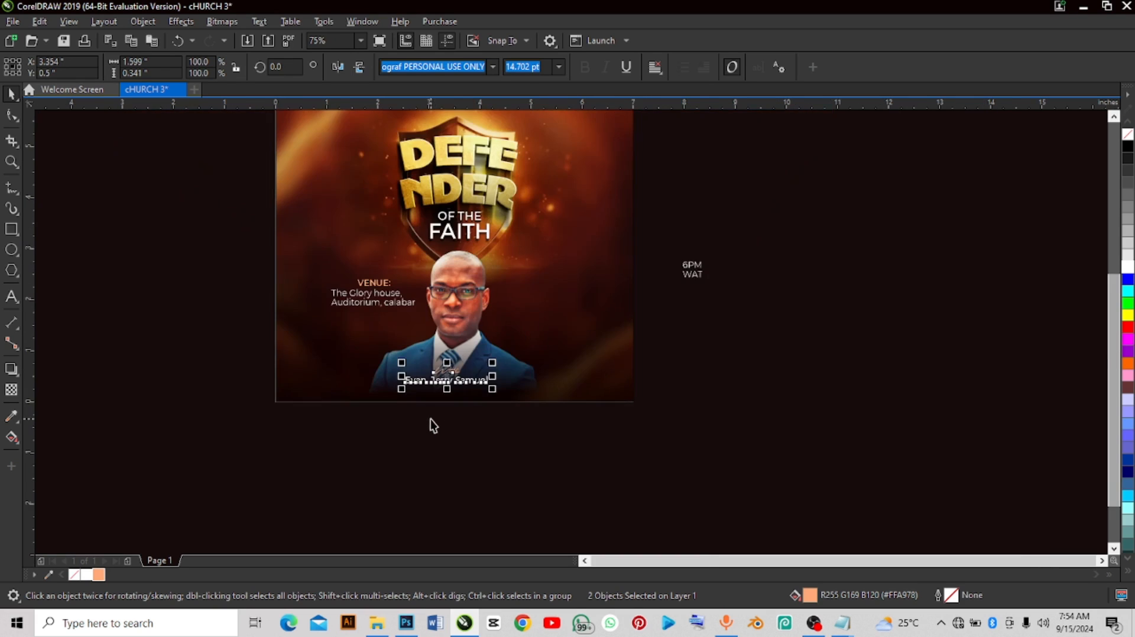
{"action": "left_click", "coordinate": [257, 381]}
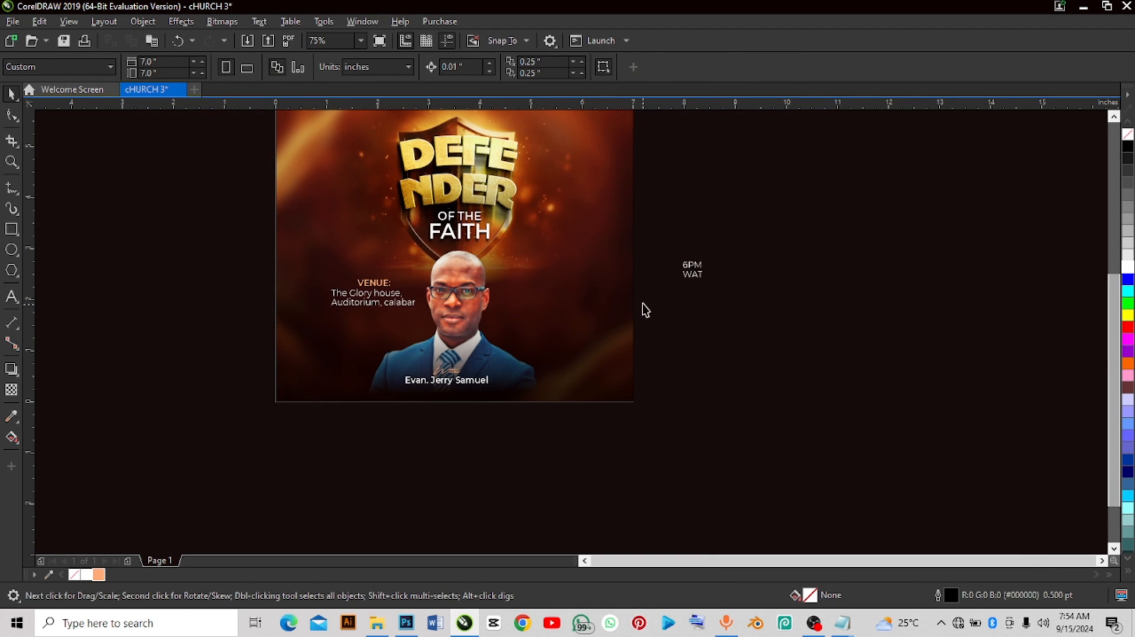
Step: Move 6PM and WAT onto the flyer beside the man's face at about X 5.35, Y 2.01 inches, and enlarge them to about 28.7 pt
{"action": "left_click_drag", "start_coordinate": [691, 267], "coordinate": [552, 296]}
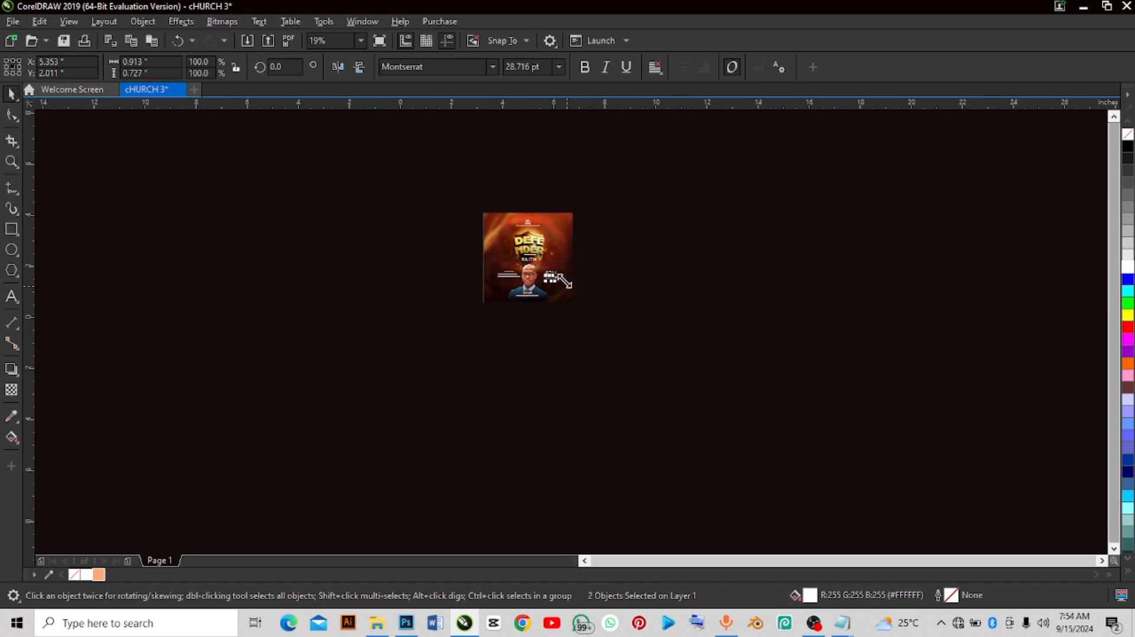
{"action": "scroll", "coordinate": [544, 254], "scroll_direction": "up", "scroll_amount": 2}
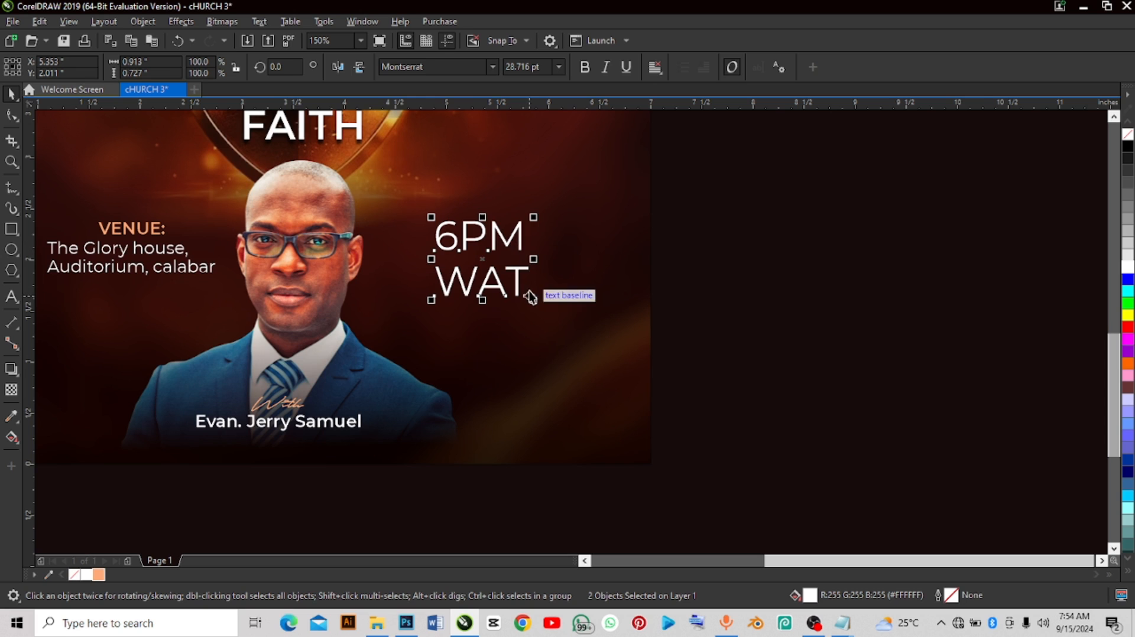
{"action": "scroll", "coordinate": [516, 253], "scroll_direction": "up", "scroll_amount": 2}
{"action": "scroll", "coordinate": [520, 236], "scroll_direction": "down", "scroll_amount": 1}
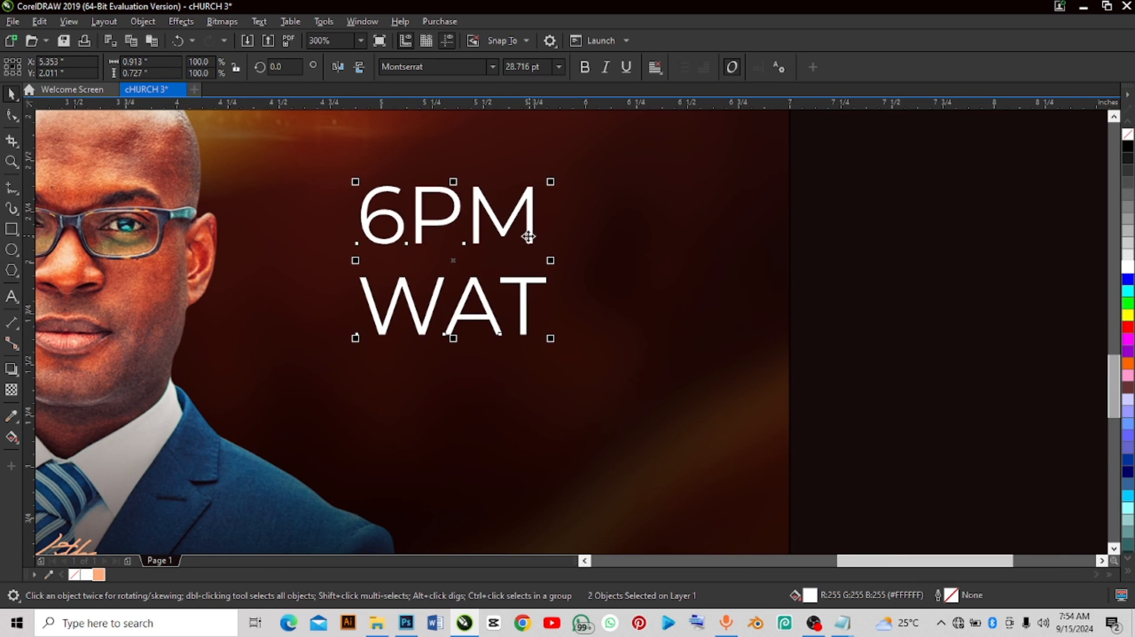
Step: Set the font of the 6PM and WAT texts to Montserrat SemiBold and deselect them
{"action": "left_click", "coordinate": [492, 66]}
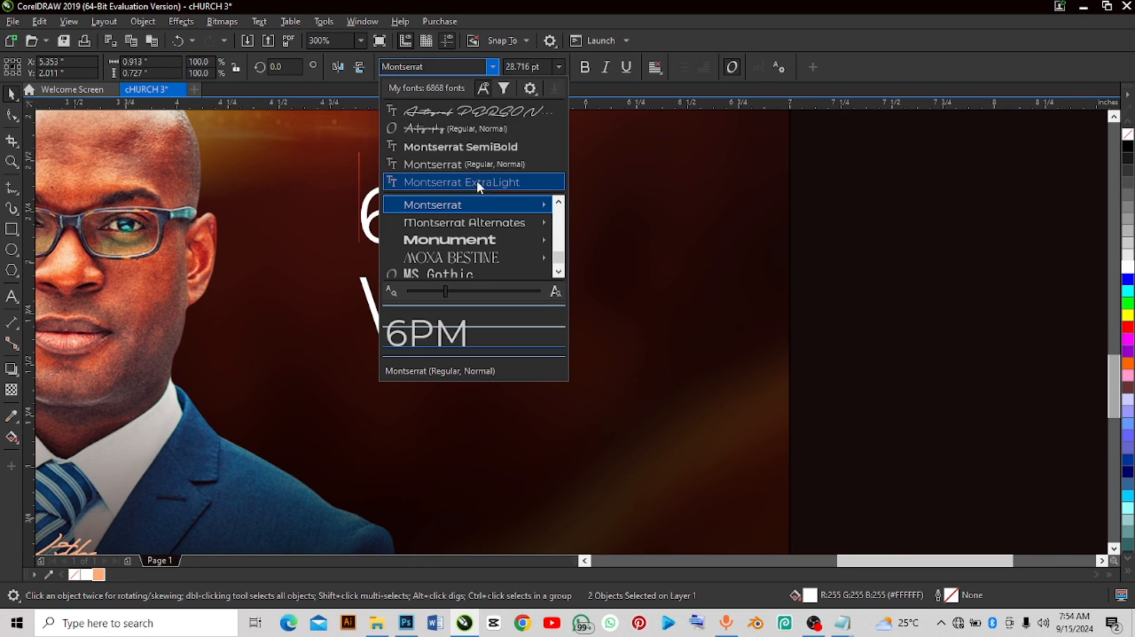
{"action": "mouse_move", "coordinate": [476, 201]}
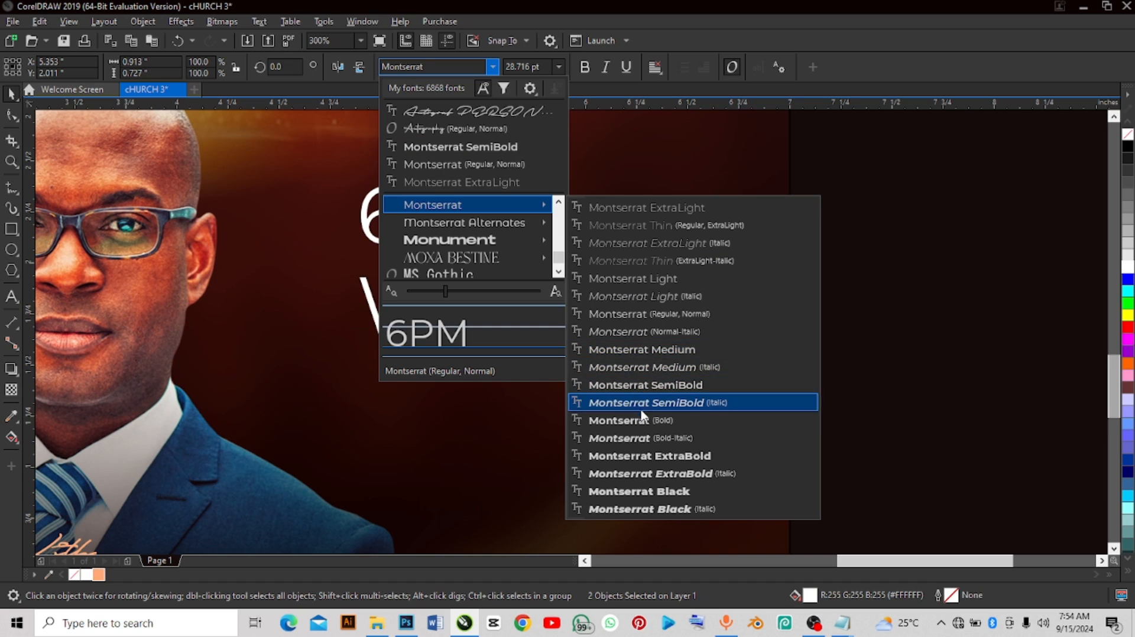
{"action": "left_click", "coordinate": [650, 385]}
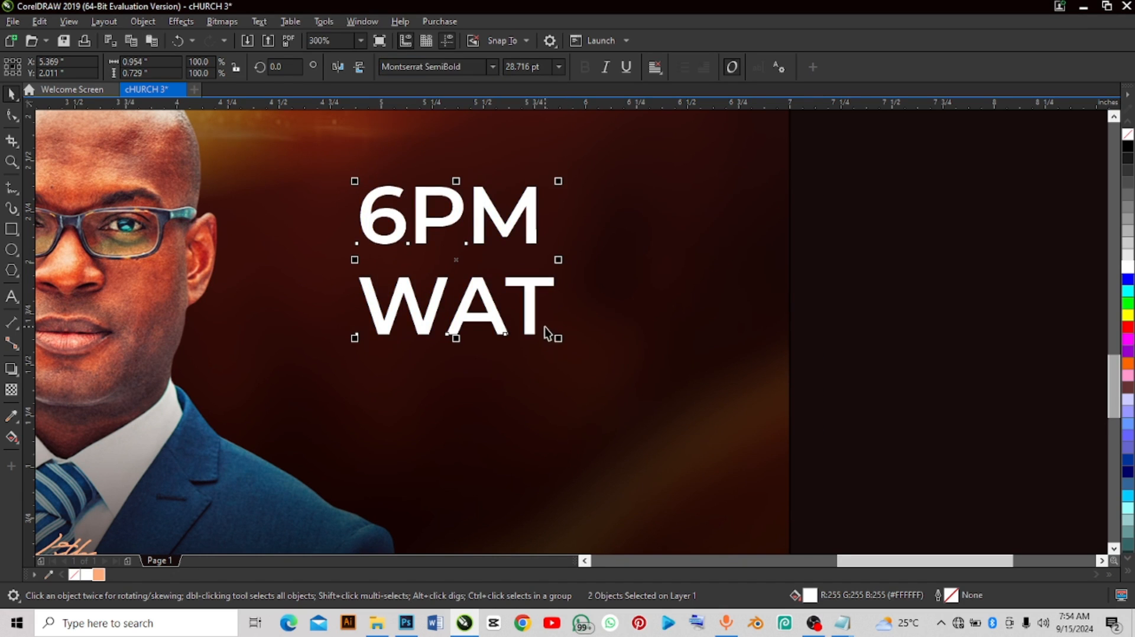
{"action": "left_click", "coordinate": [10, 114]}
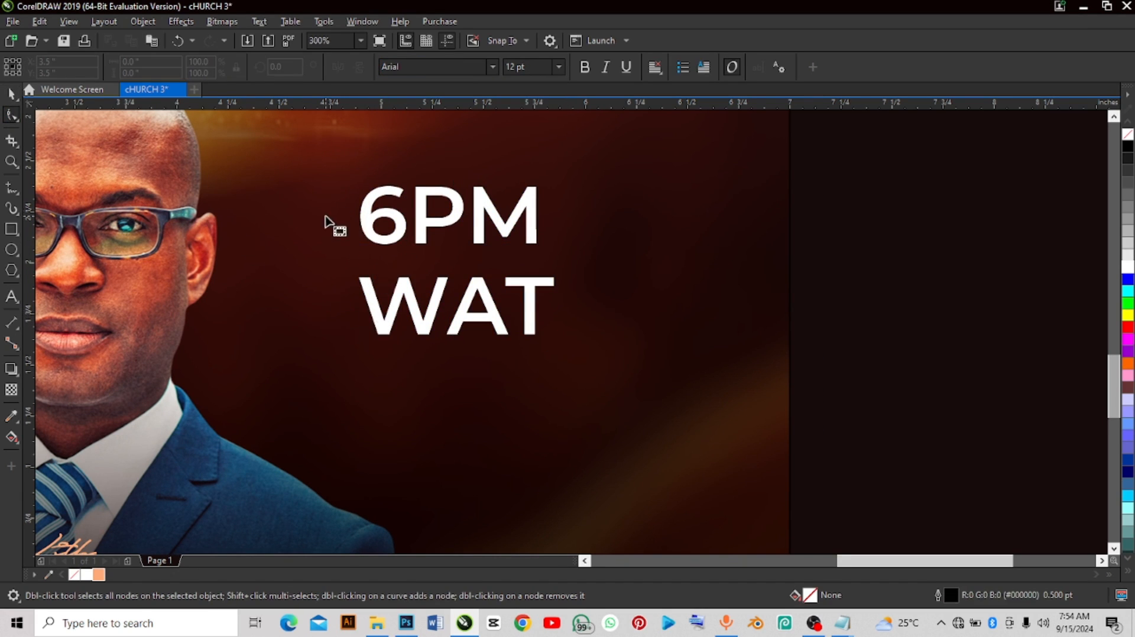
{"action": "left_click", "coordinate": [12, 93]}
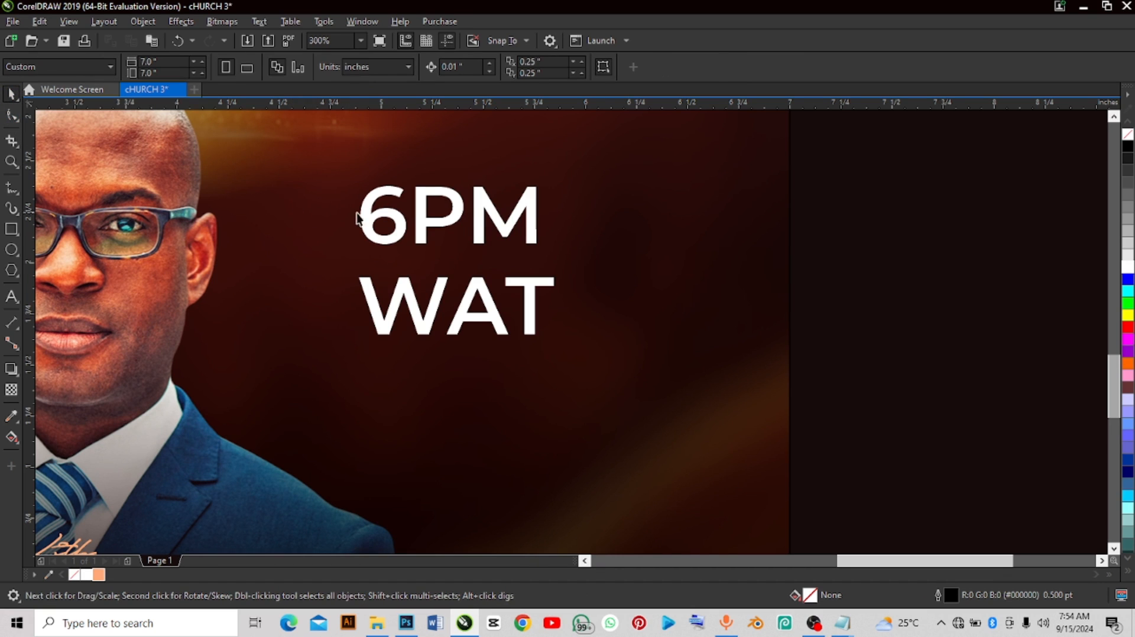
Step: Move the WAT text up closer beneath 6PM, to about X 5.37, Y 1.88 inches
{"action": "left_click", "coordinate": [357, 214]}
{"action": "left_click", "coordinate": [16, 115]}
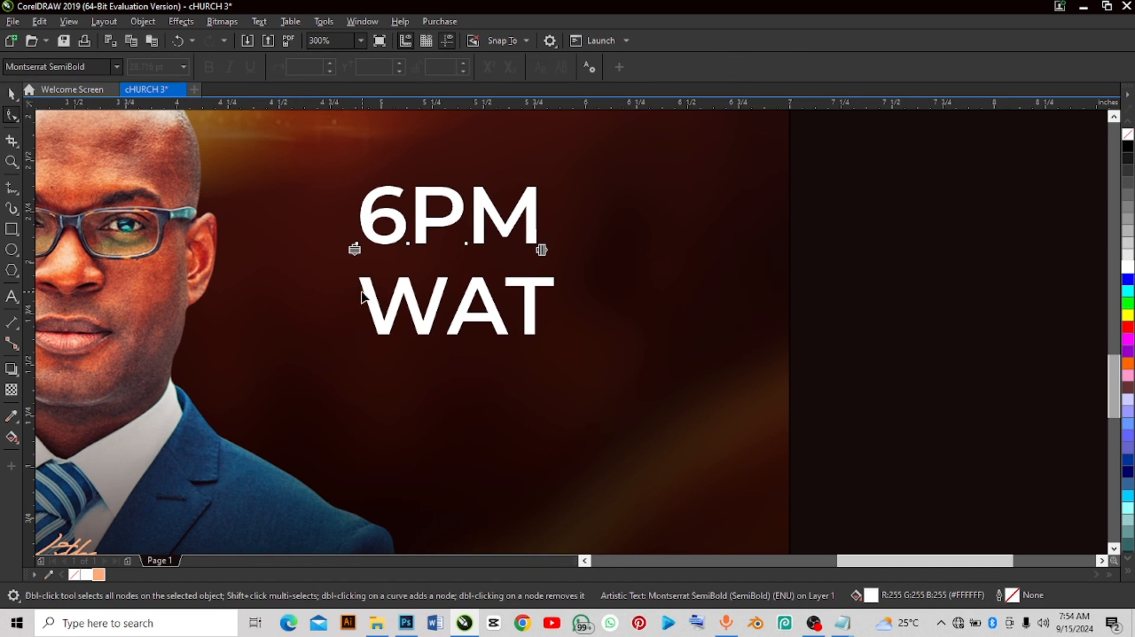
{"action": "left_click_drag", "start_coordinate": [356, 250], "coordinate": [362, 234]}
{"action": "left_click", "coordinate": [365, 289]}
{"action": "left_click", "coordinate": [10, 93]}
{"action": "left_click_drag", "start_coordinate": [371, 303], "coordinate": [375, 284]}
{"action": "scroll", "coordinate": [487, 302], "scroll_direction": "down", "scroll_amount": 3}
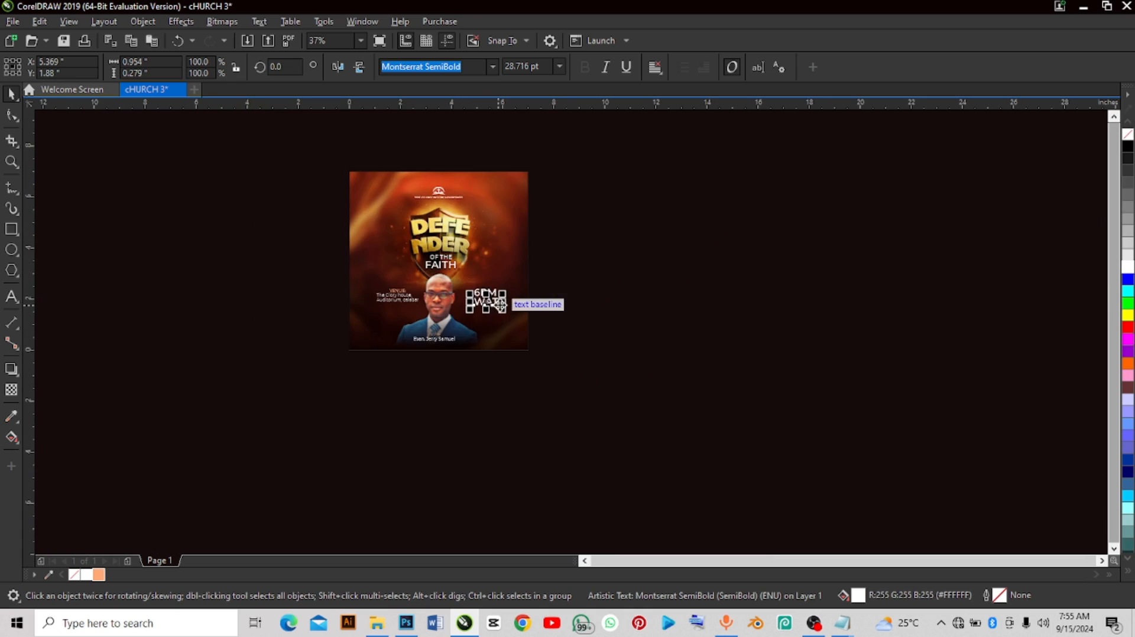
Step: Scale the 6PM and WAT texts down together to about 21.1 pt and deselect them
{"action": "scroll", "coordinate": [502, 304], "scroll_direction": "up", "scroll_amount": 4}
{"action": "left_click_drag", "start_coordinate": [655, 238], "coordinate": [353, 358]}
{"action": "left_click_drag", "start_coordinate": [494, 312], "coordinate": [473, 312]}
{"action": "scroll", "coordinate": [495, 277], "scroll_direction": "down", "scroll_amount": 4}
{"action": "left_click", "coordinate": [530, 280]}
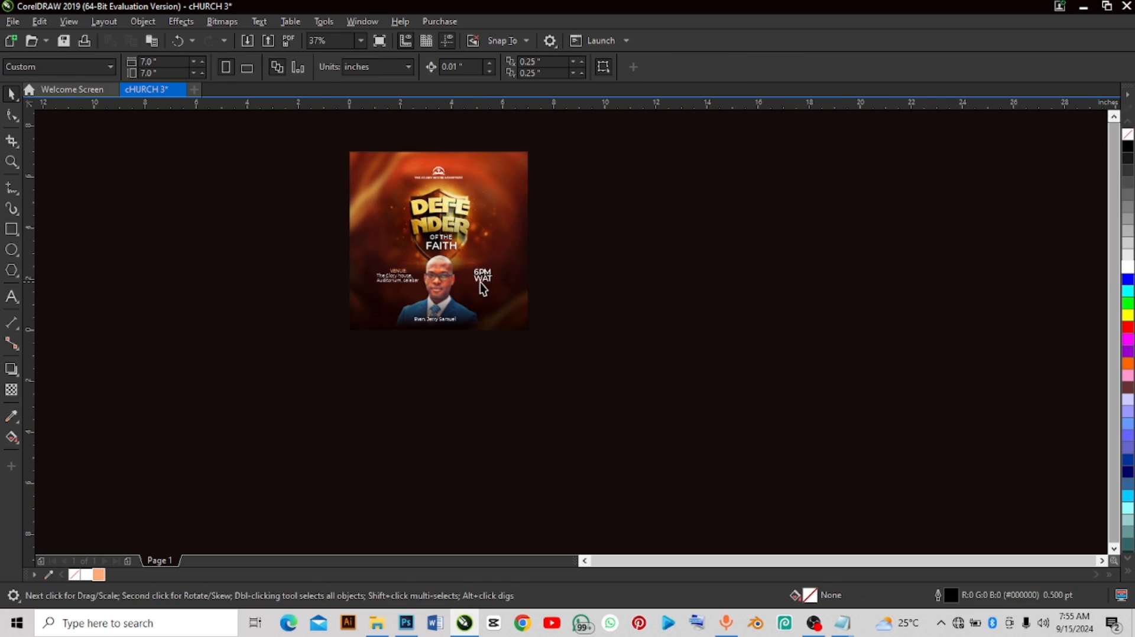
Step: Nudge 6PM and WAT down together to about X 5.24, Y 2.10 inches, beside the man's face
{"action": "scroll", "coordinate": [481, 283], "scroll_direction": "up", "scroll_amount": 4}
{"action": "left_click_drag", "start_coordinate": [717, 216], "coordinate": [416, 302]}
{"action": "key", "text": "Down"}
{"action": "key", "text": "Down"}
{"action": "key", "text": "Down"}
{"action": "key", "text": "Down"}
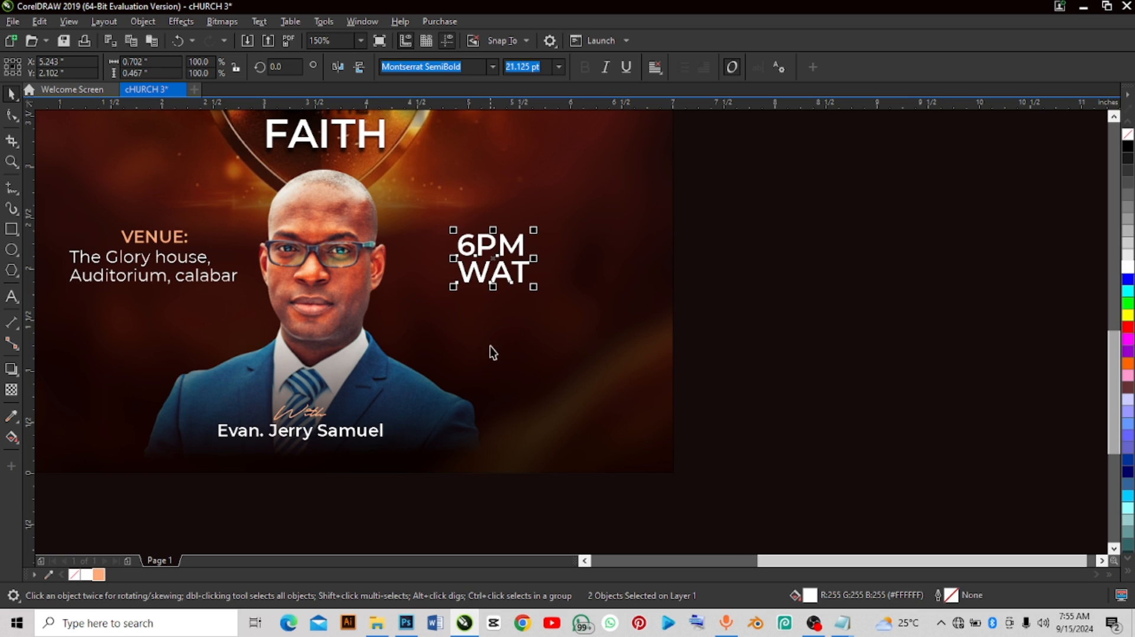
{"action": "scroll", "coordinate": [414, 292], "scroll_direction": "down", "scroll_amount": 4}
{"action": "left_click", "coordinate": [572, 262]}
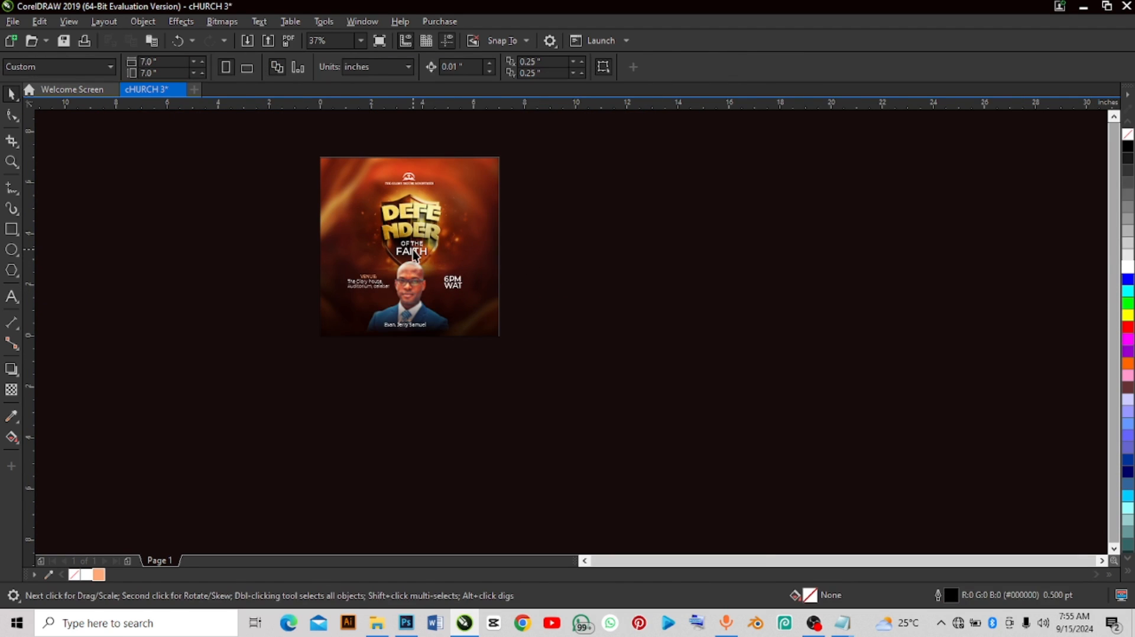
Step: Scale the venue text down to about 1.51 inches wide, and the 6PM and WAT texts to about 17.8 pt
{"action": "scroll", "coordinate": [416, 253], "scroll_direction": "up", "scroll_amount": 2}
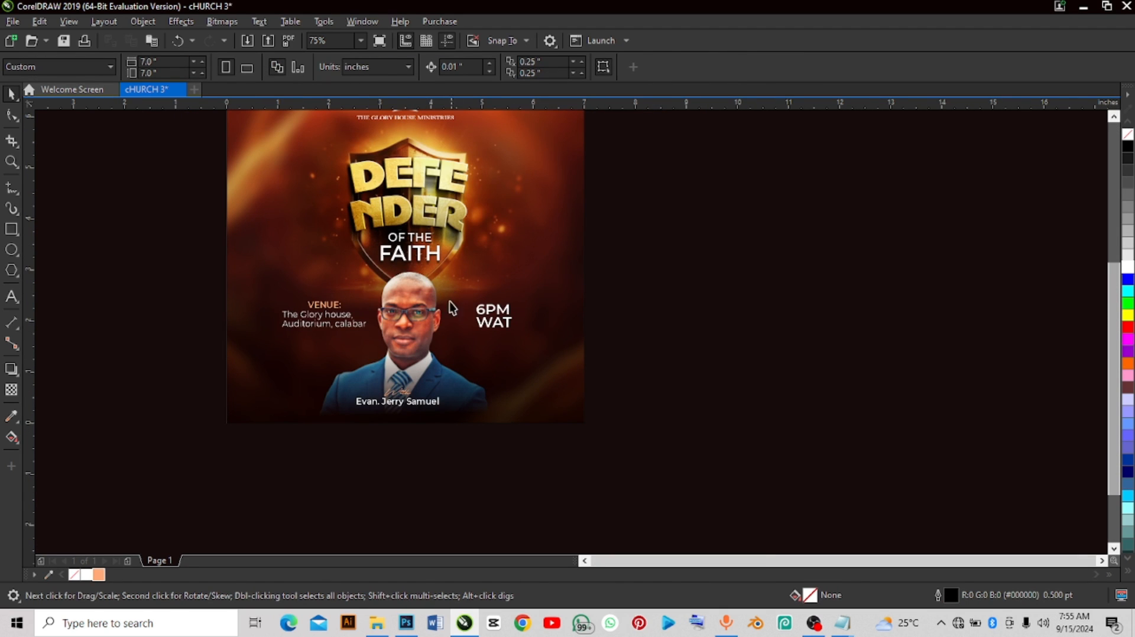
{"action": "left_click_drag", "start_coordinate": [190, 298], "coordinate": [366, 332]}
{"action": "left_click_drag", "start_coordinate": [599, 282], "coordinate": [506, 328]}
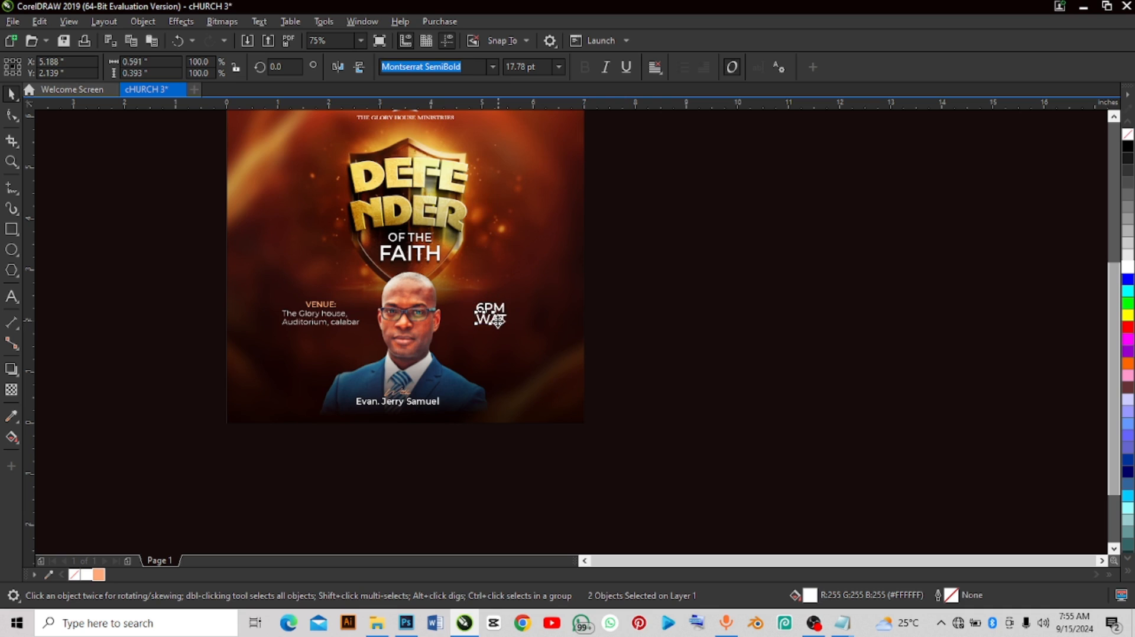
{"action": "left_click", "coordinate": [604, 305]}
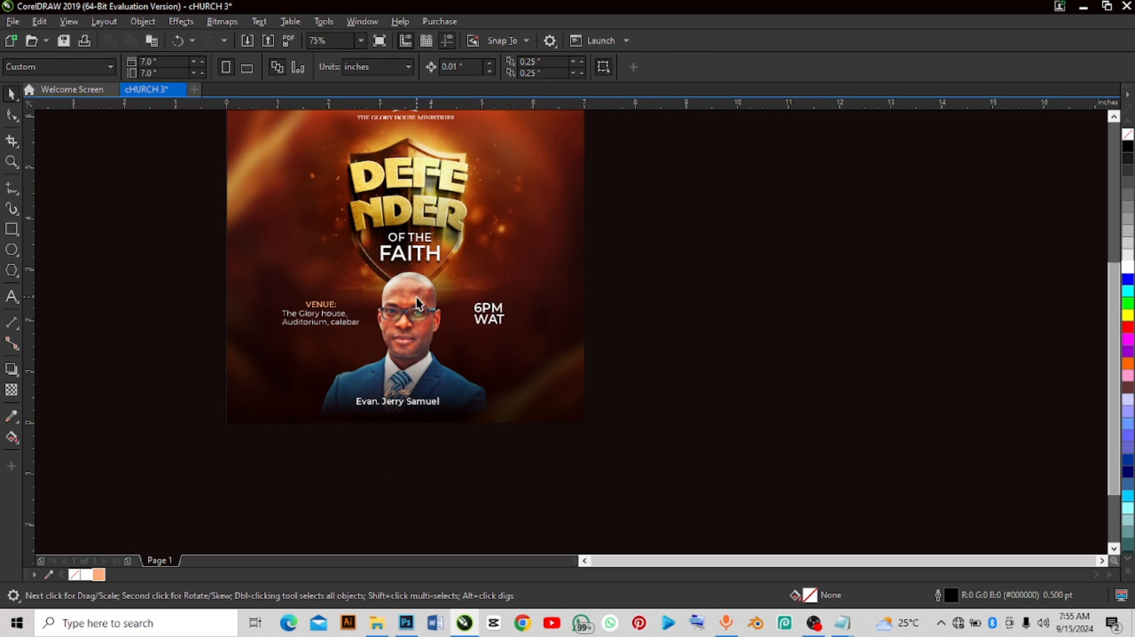
Step: Inside the flyer's PowerClip, raise the shield to about X 3.54, Y 4.72 and the man's photo to about X 3.32, Y 1.14 inches
{"action": "scroll", "coordinate": [461, 302], "scroll_direction": "down", "scroll_amount": 5}
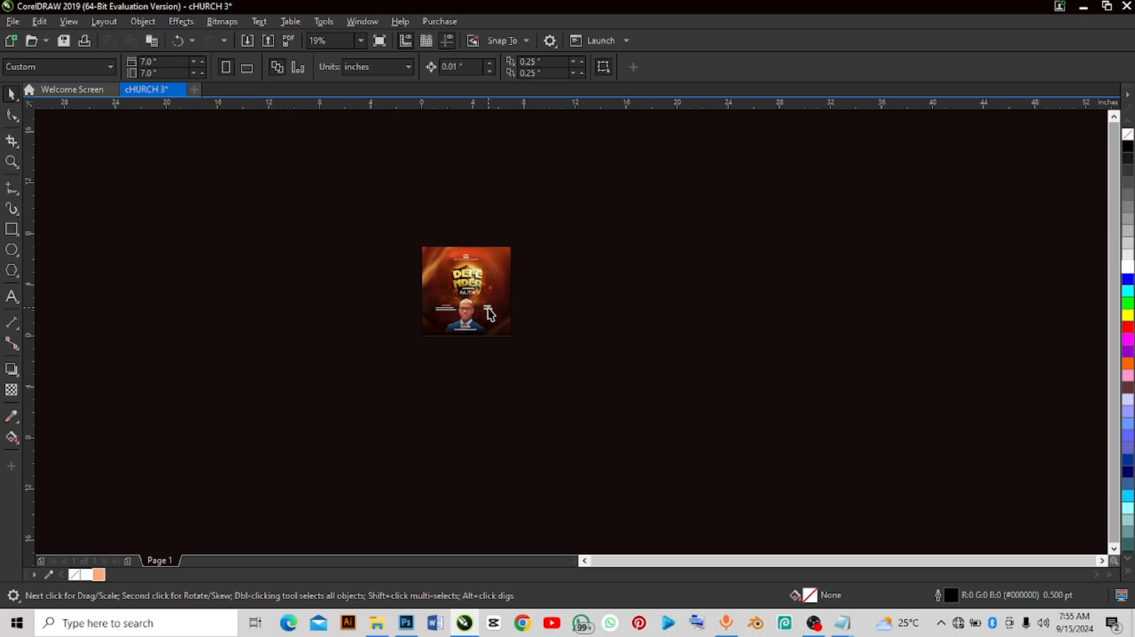
{"action": "scroll", "coordinate": [476, 299], "scroll_direction": "up", "scroll_amount": 5}
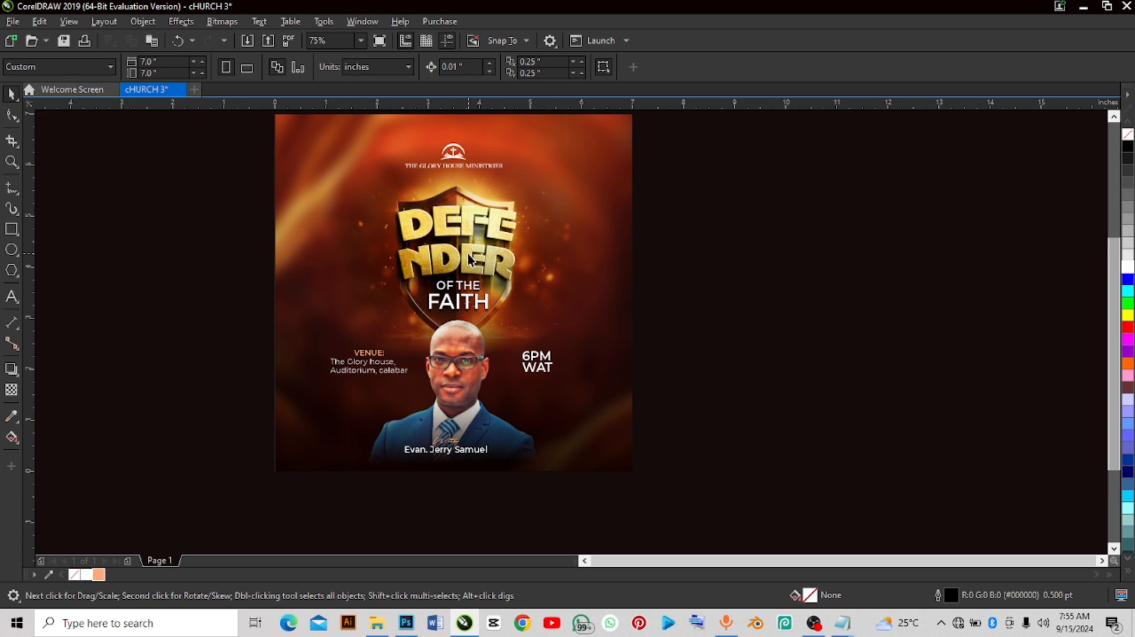
{"action": "scroll", "coordinate": [468, 264], "scroll_direction": "down", "scroll_amount": 3}
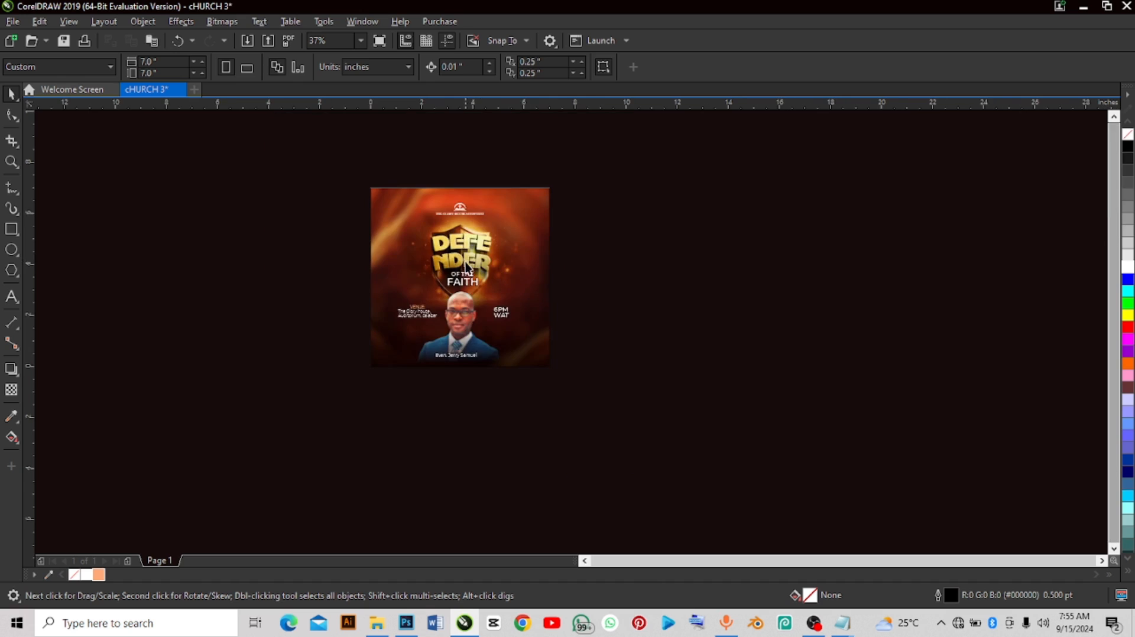
{"action": "scroll", "coordinate": [464, 259], "scroll_direction": "up", "scroll_amount": 3}
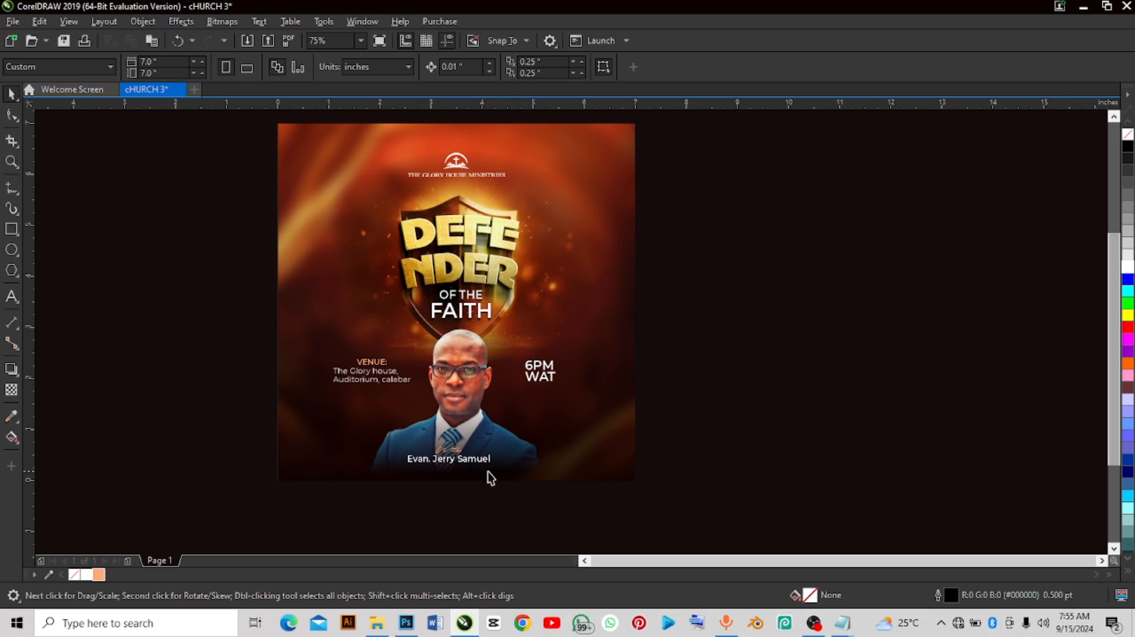
{"action": "left_click", "coordinate": [368, 250]}
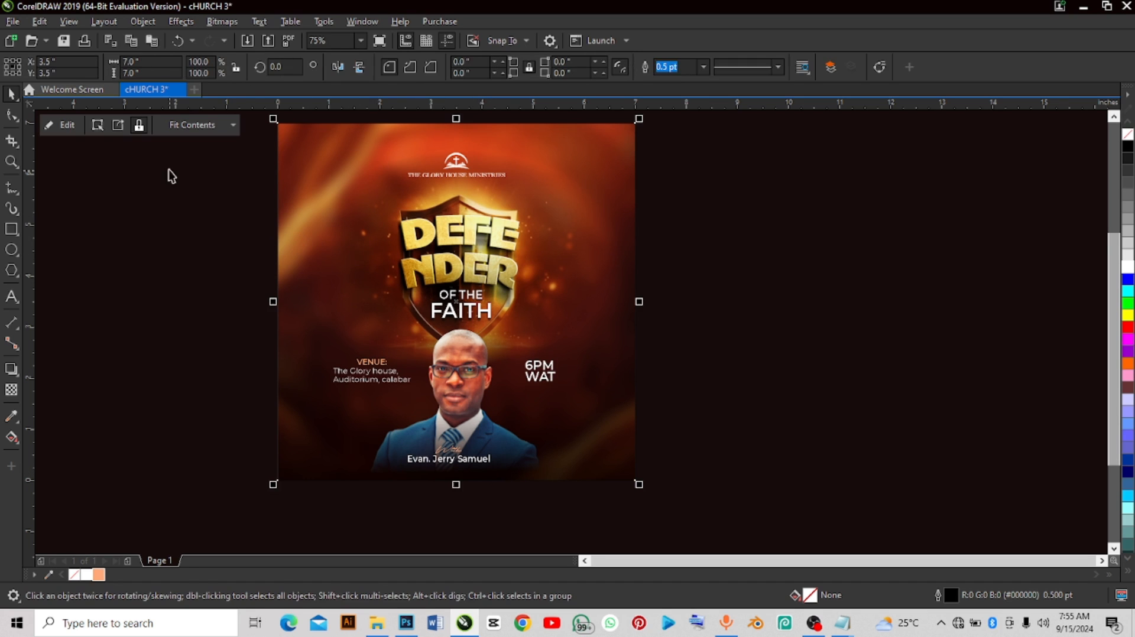
{"action": "left_click", "coordinate": [71, 125]}
{"action": "left_click_drag", "start_coordinate": [464, 230], "coordinate": [465, 212]}
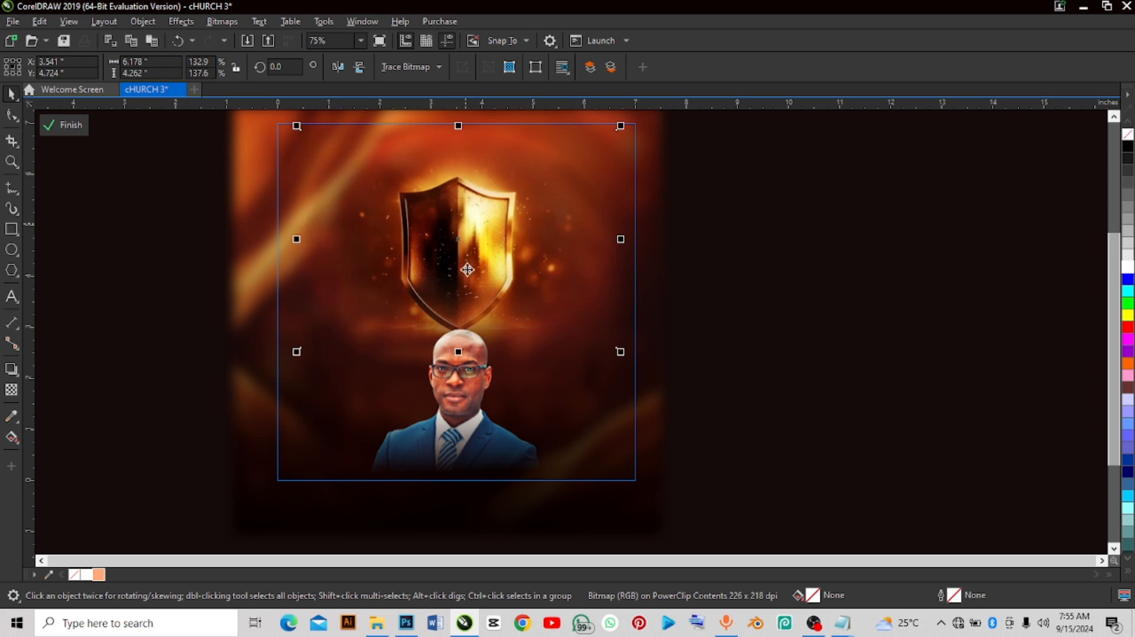
{"action": "left_click", "coordinate": [465, 355]}
{"action": "left_click_drag", "start_coordinate": [465, 355], "coordinate": [467, 354]}
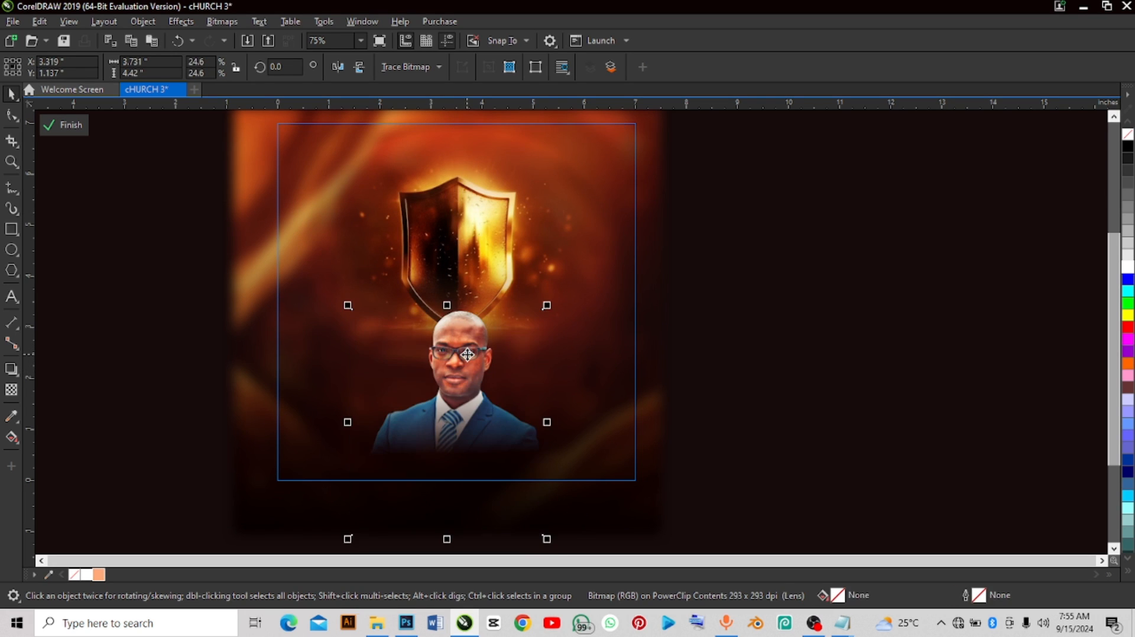
{"action": "left_click", "coordinate": [80, 129]}
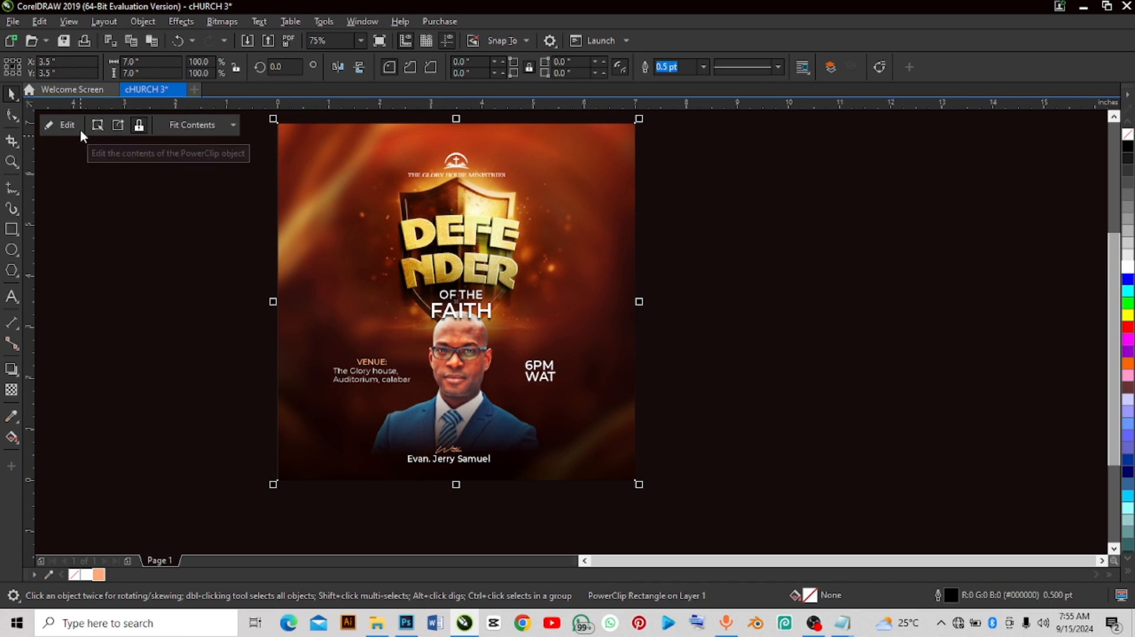
Step: Move all the DEFENDER OF THE FAITH title objects up over the shield, to about X 3.56, Y 4.56 inches
{"action": "left_click_drag", "start_coordinate": [234, 200], "coordinate": [564, 338]}
{"action": "key", "text": "Up"}
{"action": "key", "text": "Up"}
{"action": "key", "text": "Up"}
{"action": "key", "text": "Up"}
{"action": "key", "text": "Up"}
{"action": "key", "text": "Up"}
{"action": "key", "text": "Up"}
{"action": "key", "text": "Up"}
{"action": "key", "text": "Up"}
{"action": "key", "text": "Up"}
{"action": "key", "text": "Up"}
{"action": "key", "text": "Up"}
{"action": "key", "text": "Up"}
{"action": "key", "text": "Up"}
{"action": "key", "text": "Up"}
{"action": "key", "text": "Up"}
{"action": "key", "text": "Up"}
{"action": "key", "text": "Up"}
{"action": "key", "text": "Up"}
{"action": "key", "text": "Up"}
{"action": "key", "text": "Up"}
{"action": "key", "text": "Up"}
{"action": "key", "text": "Up"}
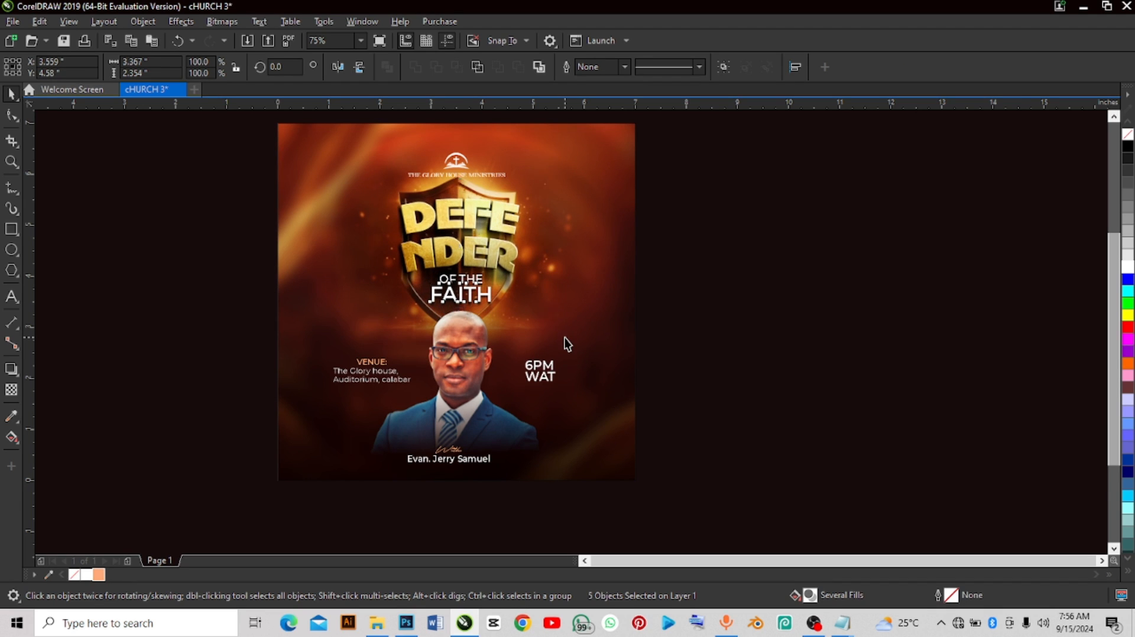
{"action": "key", "text": "Down"}
{"action": "key", "text": "Down"}
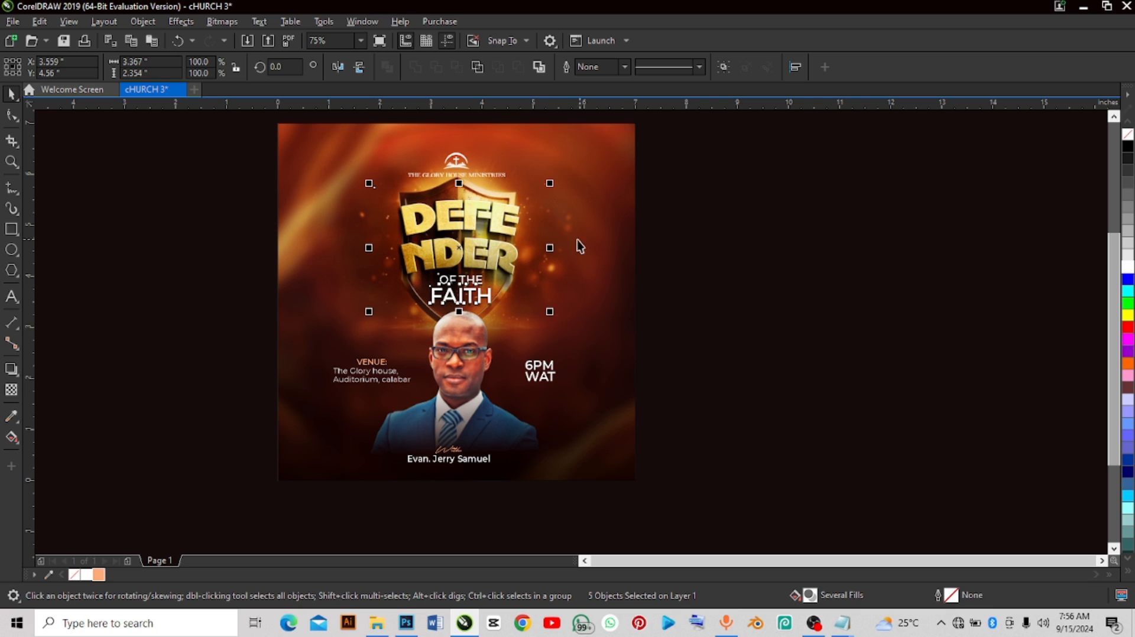
Step: Move the church logo up to X 3.5, Y 6.39 inches and deselect it
{"action": "left_click", "coordinate": [458, 158]}
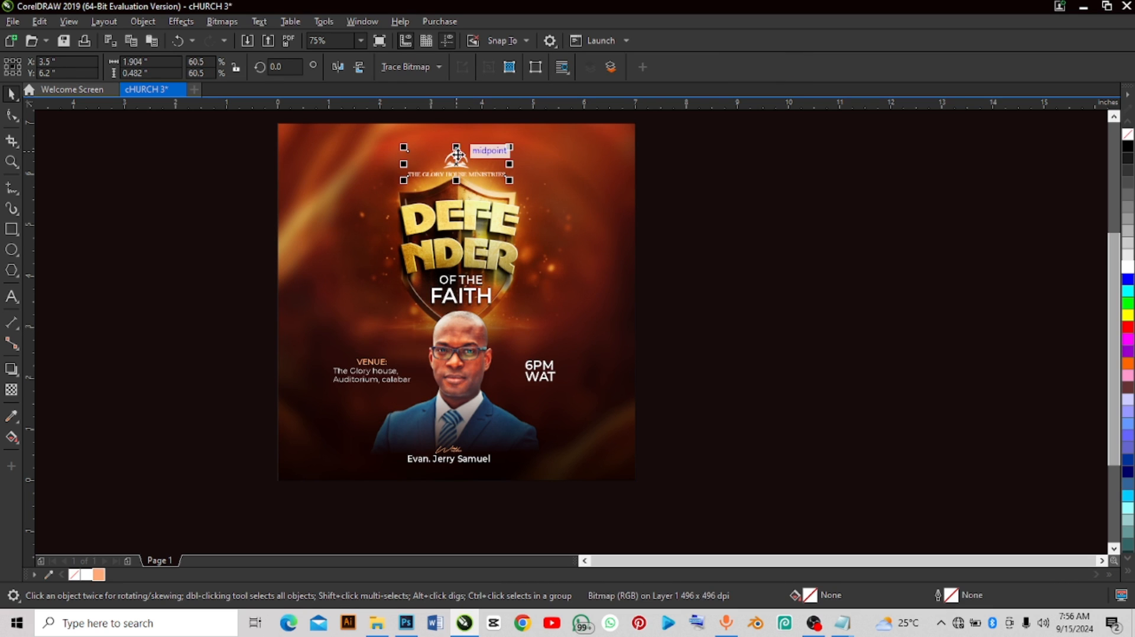
{"action": "key", "text": "Up"}
{"action": "key", "text": "Up"}
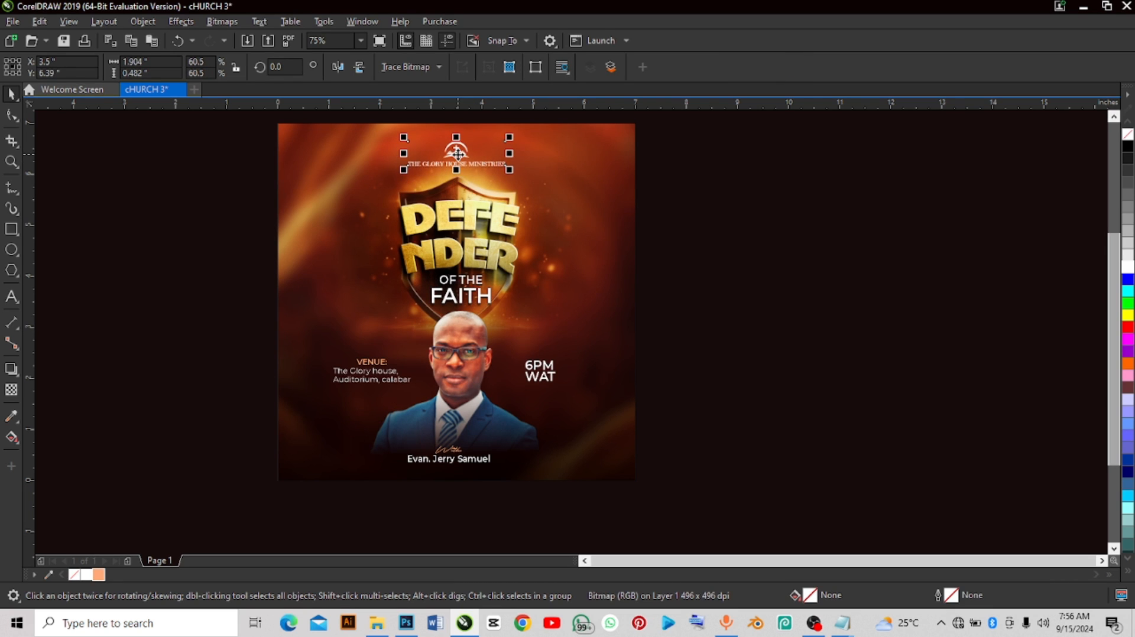
{"action": "key", "text": "Escape"}
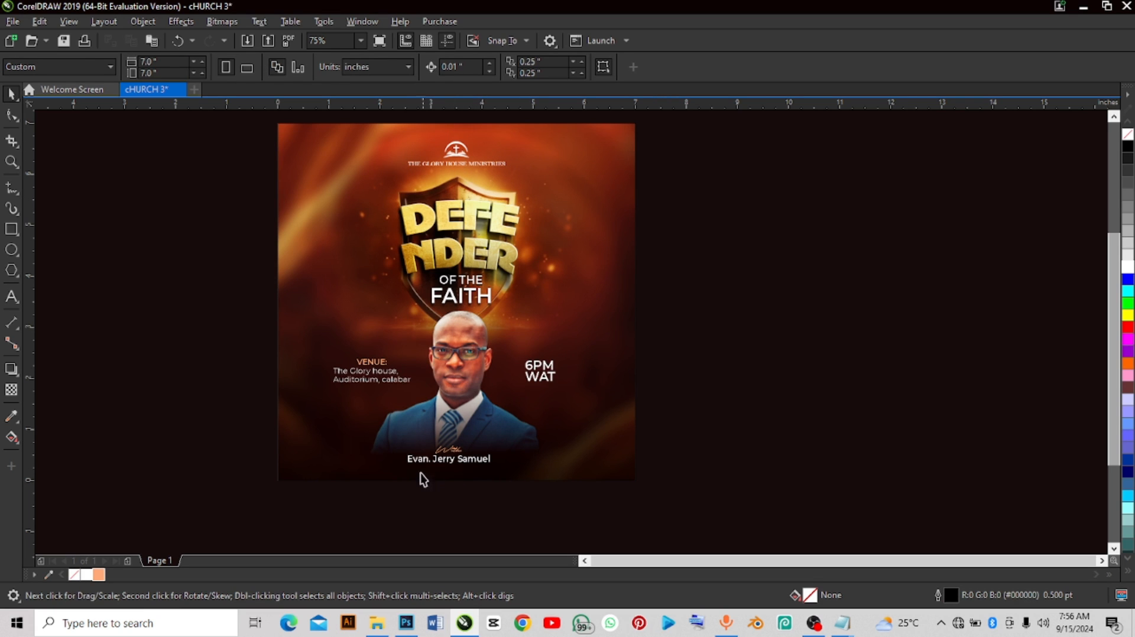
Step: Nudge the word With and the speaker's name up together slightly, onto the lower part of the man's suit
{"action": "left_click_drag", "start_coordinate": [416, 485], "coordinate": [517, 431]}
{"action": "key", "text": "Up"}
{"action": "key", "text": "Up"}
{"action": "key", "text": "Up"}
{"action": "key", "text": "Up"}
{"action": "left_click", "coordinate": [659, 366]}
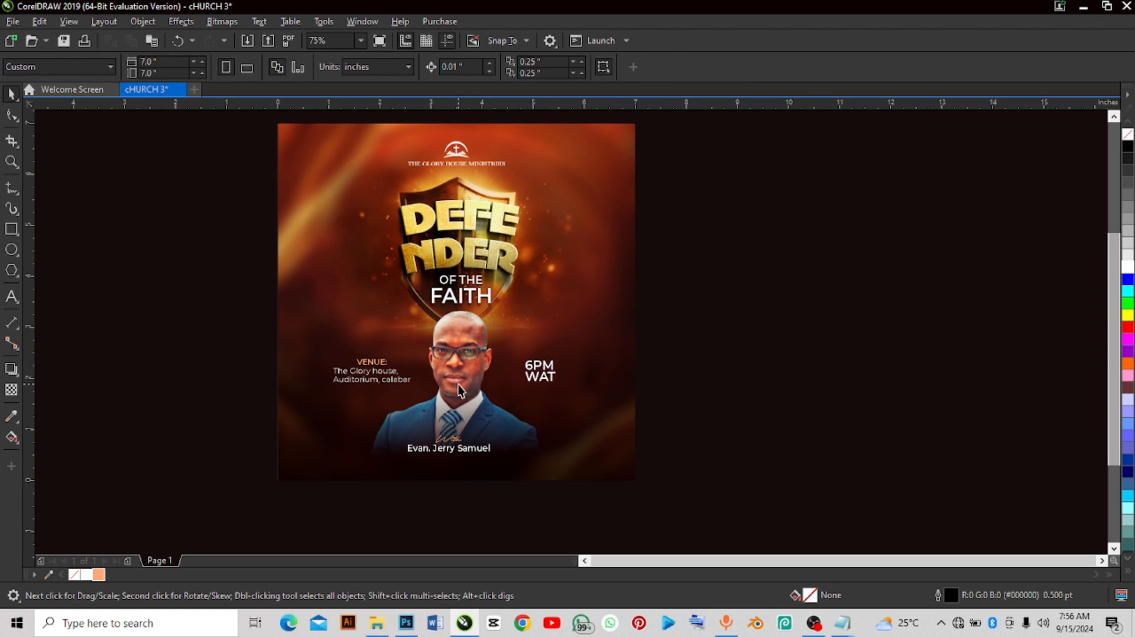
Step: Group 6PM with WAT and place them at about X 5.22, Y 2.14 inches
{"action": "left_click", "coordinate": [532, 380]}
{"action": "left_click_drag", "start_coordinate": [664, 352], "coordinate": [546, 381]}
{"action": "key", "text": "ctrl+g"}
Step: Group the VENUE heading with its address text and shift the group slightly towards the man's face
{"action": "left_click", "coordinate": [388, 378]}
{"action": "left_click_drag", "start_coordinate": [240, 339], "coordinate": [425, 399]}
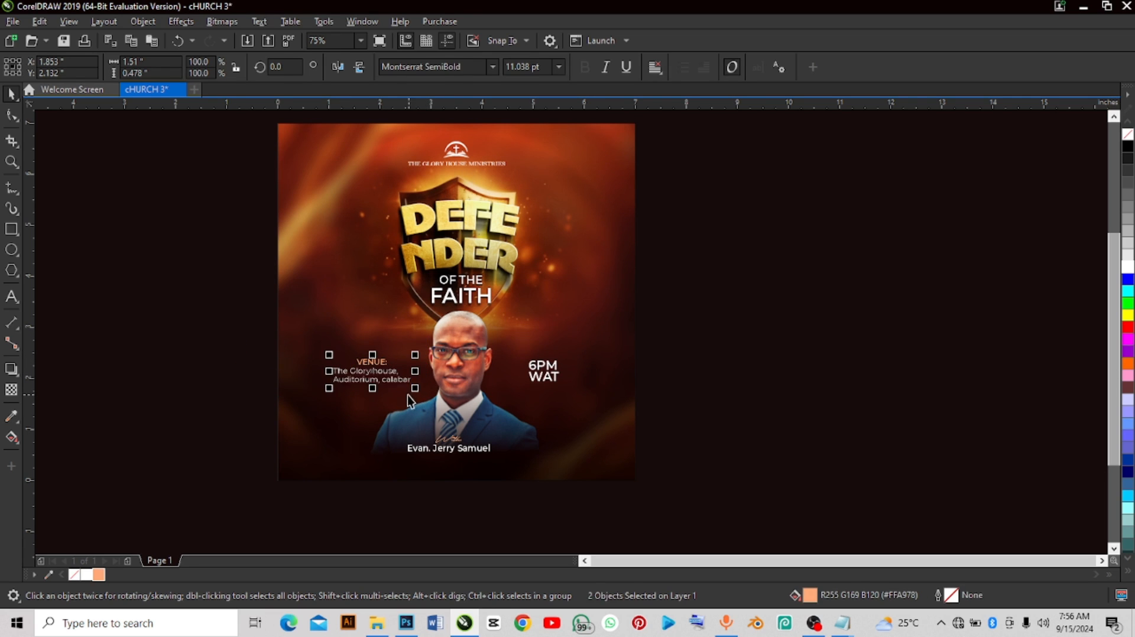
{"action": "key", "text": "ctrl+g"}
{"action": "left_click_drag", "start_coordinate": [388, 375], "coordinate": [391, 374]}
{"action": "left_click", "coordinate": [733, 392]}
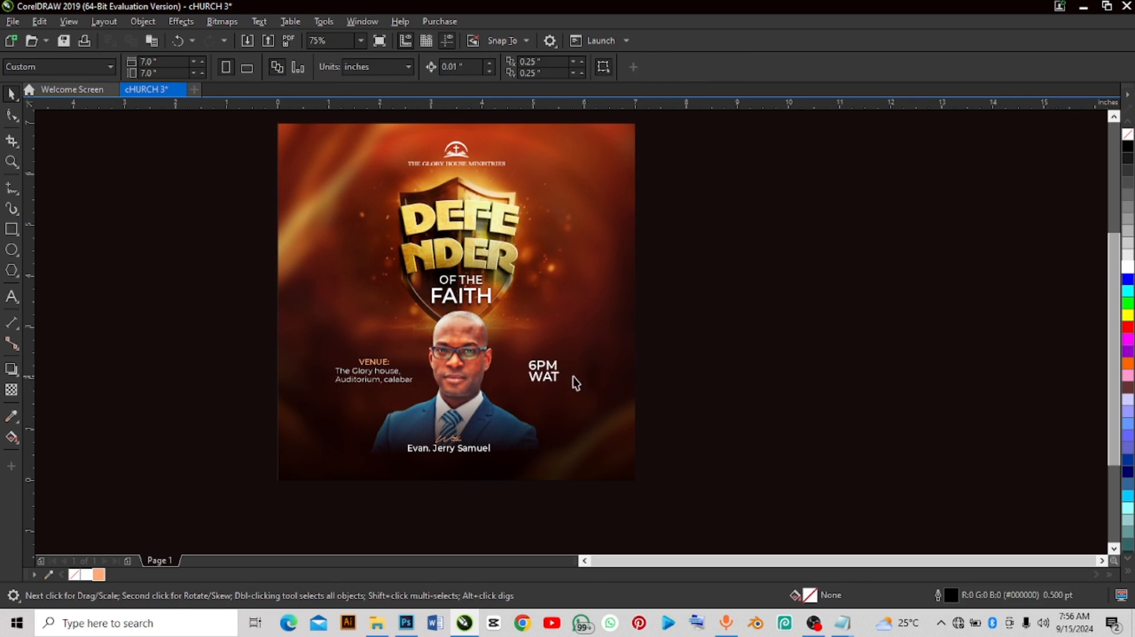
Step: Import Light.png from the Church Flyer 3 folder, enlarge it to about 4.38 inches, and place it at X 4.0, Y 1.89 inches
{"action": "left_click", "coordinate": [541, 376]}
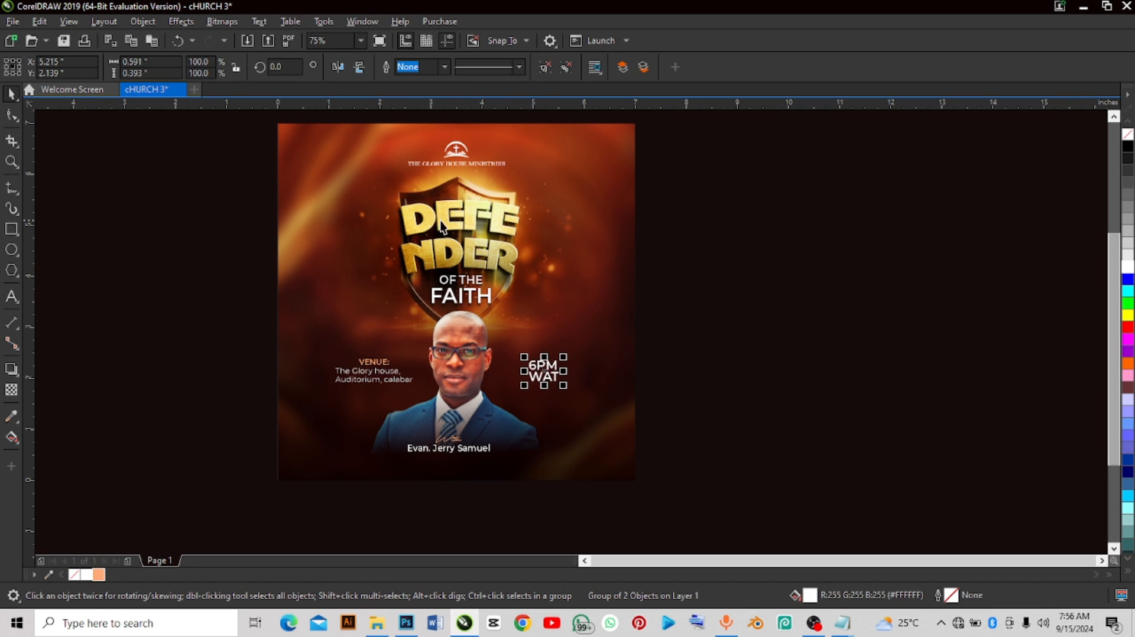
{"action": "left_click", "coordinate": [377, 625]}
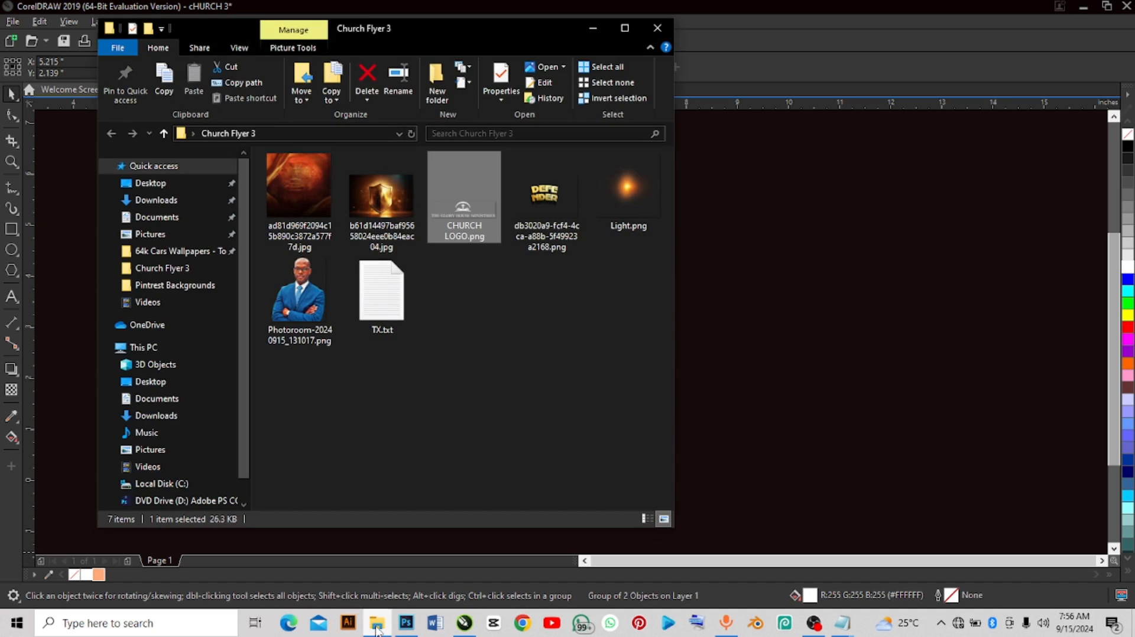
{"action": "mouse_move", "coordinate": [608, 205]}
{"action": "left_mouse_down"}
{"action": "mouse_move", "coordinate": [480, 442]}
{"action": "mouse_move", "coordinate": [476, 632]}
{"action": "mouse_move", "coordinate": [499, 431]}
{"action": "mouse_move", "coordinate": [491, 451]}
{"action": "mouse_move", "coordinate": [488, 386]}
{"action": "left_mouse_up"}
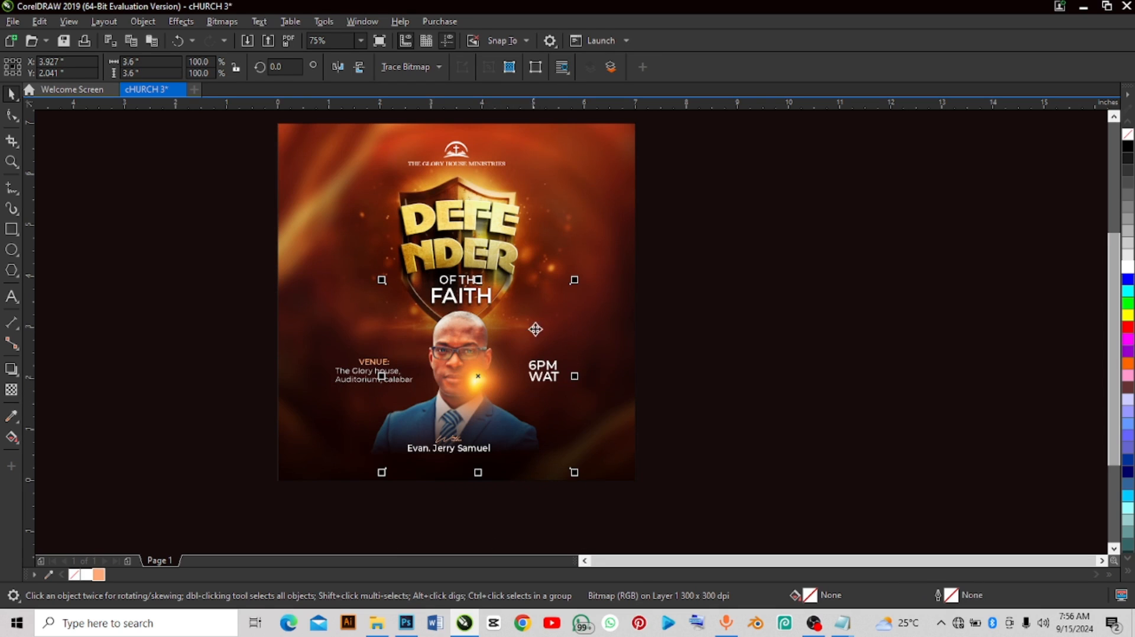
{"action": "left_click_drag", "start_coordinate": [574, 280], "coordinate": [614, 238]}
{"action": "left_click_drag", "start_coordinate": [520, 355], "coordinate": [497, 385]}
{"action": "left_click", "coordinate": [498, 381]}
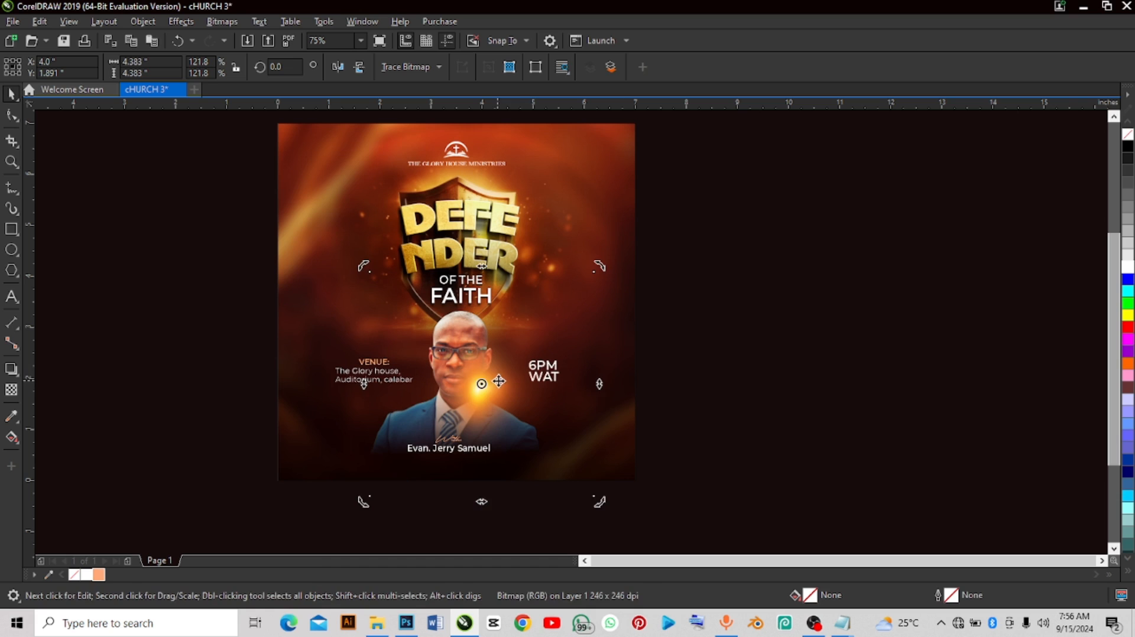
{"action": "left_click", "coordinate": [483, 384]}
Step: Apply a uniform transparency of 30 to the light image
{"action": "left_click", "coordinate": [11, 389]}
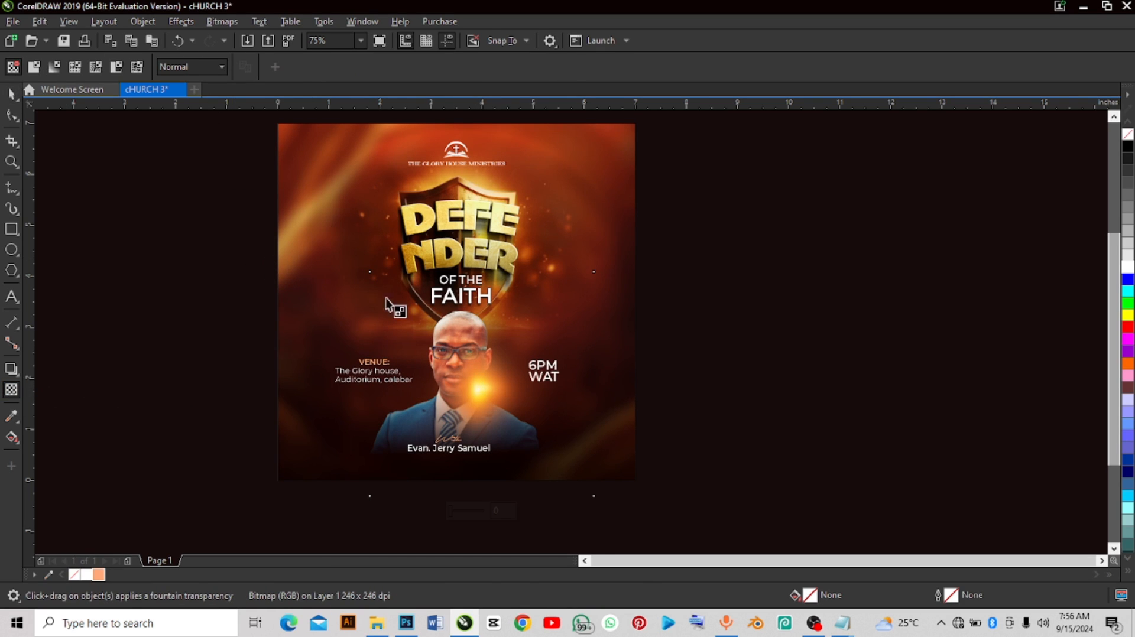
{"action": "left_click", "coordinate": [467, 512]}
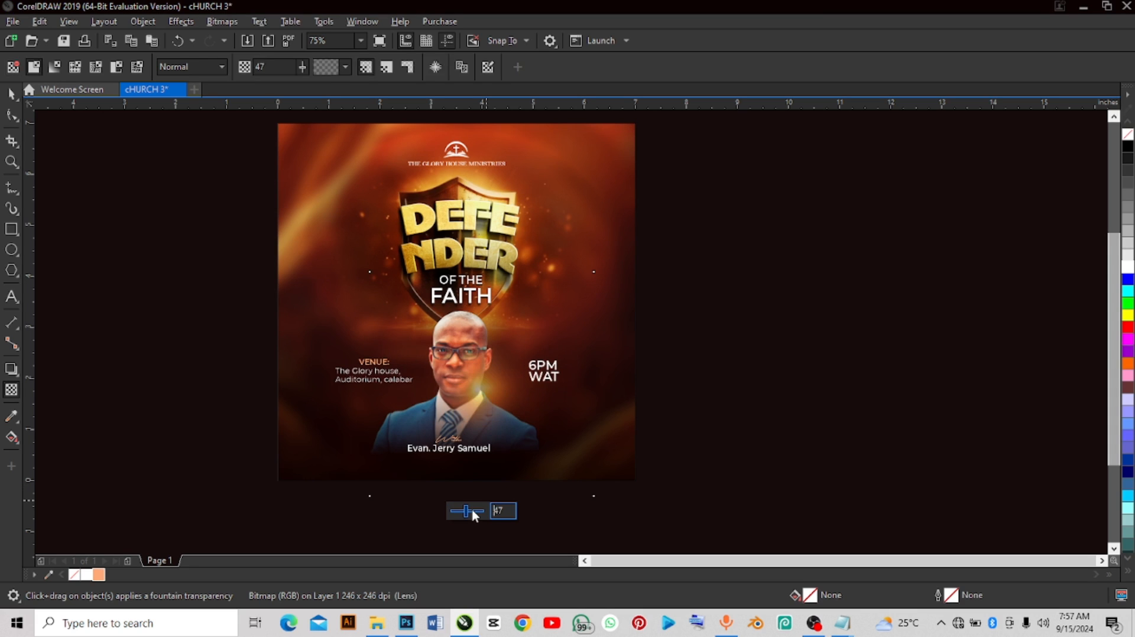
{"action": "left_click_drag", "start_coordinate": [467, 509], "coordinate": [463, 508]}
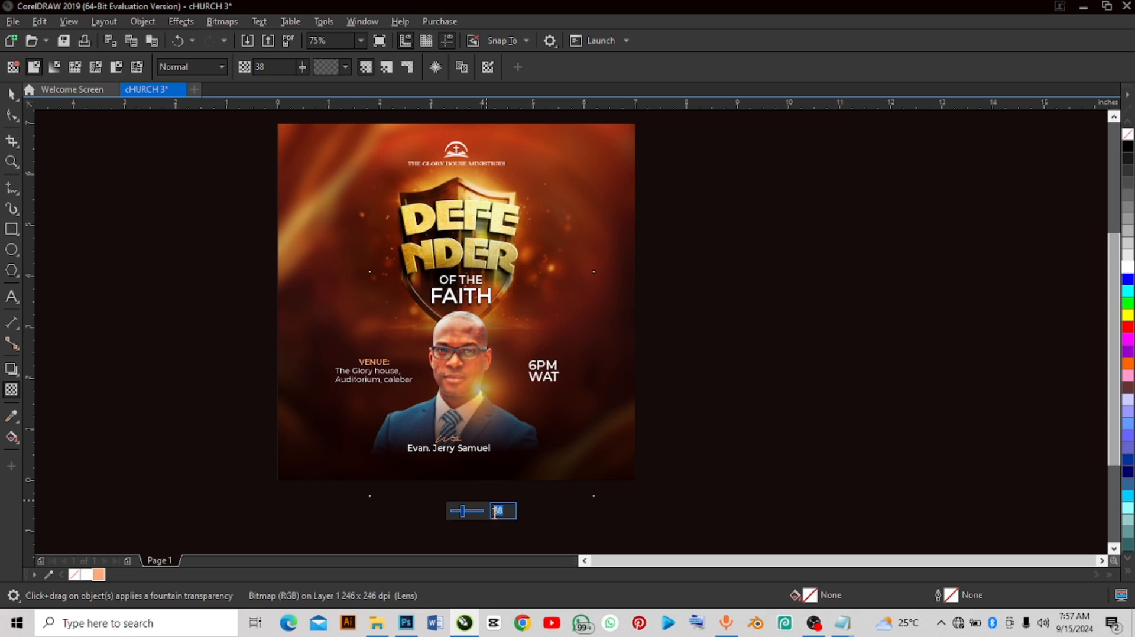
{"action": "type", "text": "30"}
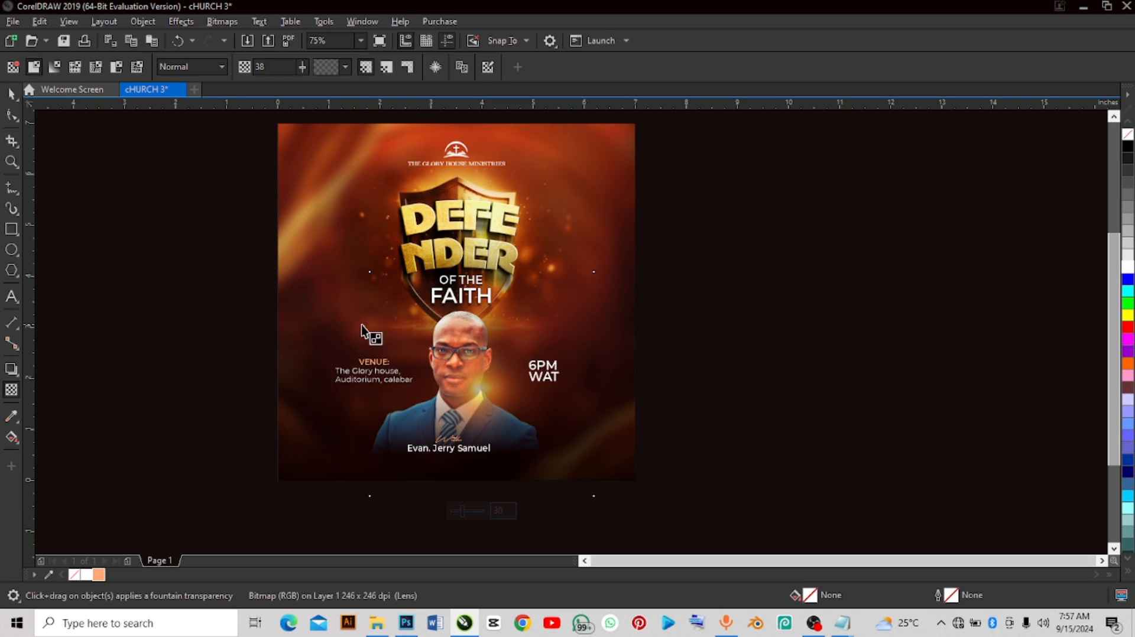
{"action": "left_click", "coordinate": [10, 94]}
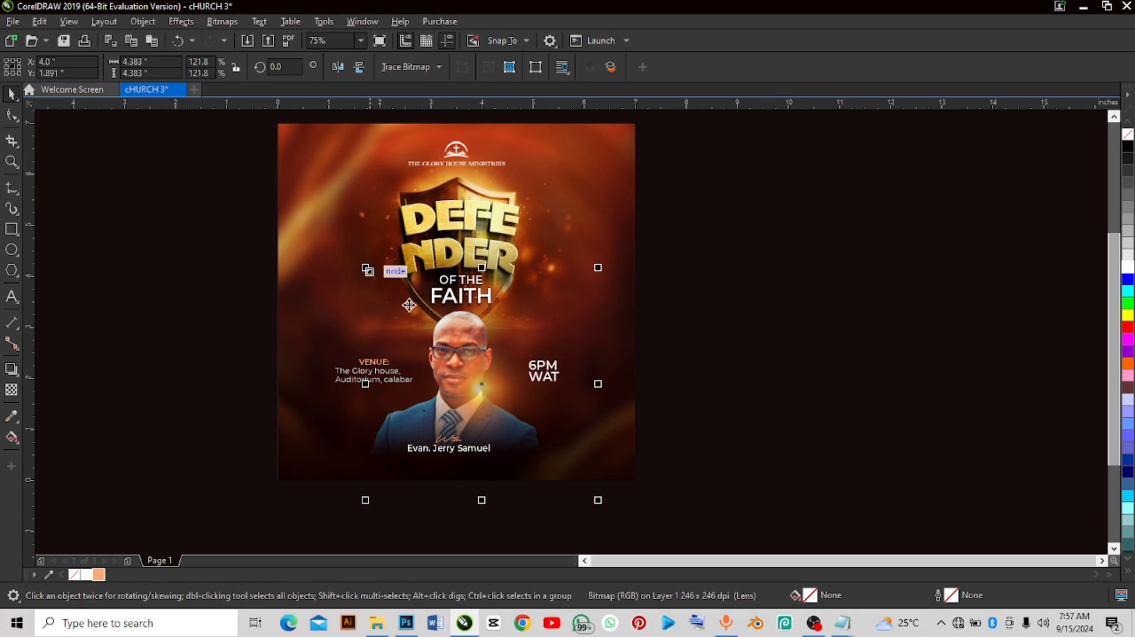
Step: Set the light image's blend mode to Screen
{"action": "left_click", "coordinate": [7, 390]}
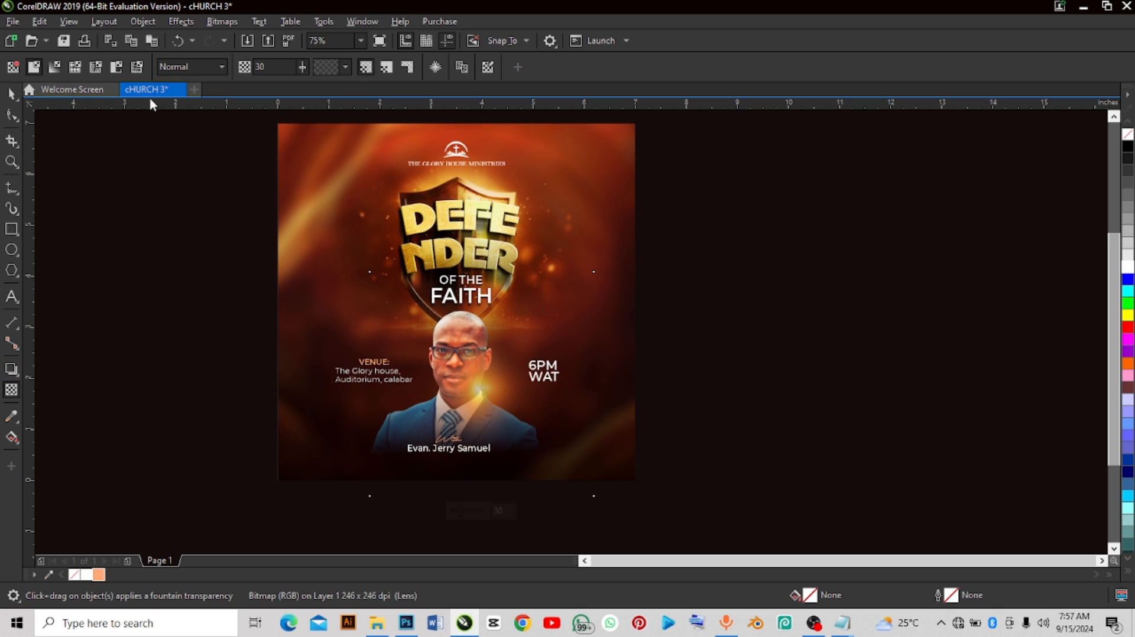
{"action": "left_click", "coordinate": [178, 72]}
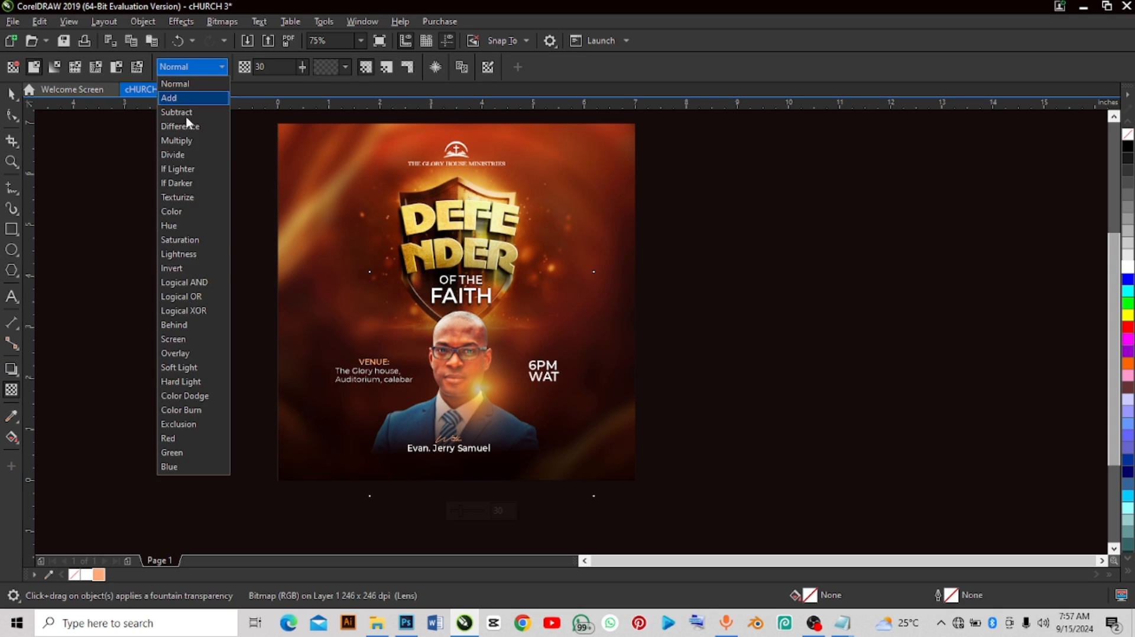
{"action": "left_click", "coordinate": [182, 340]}
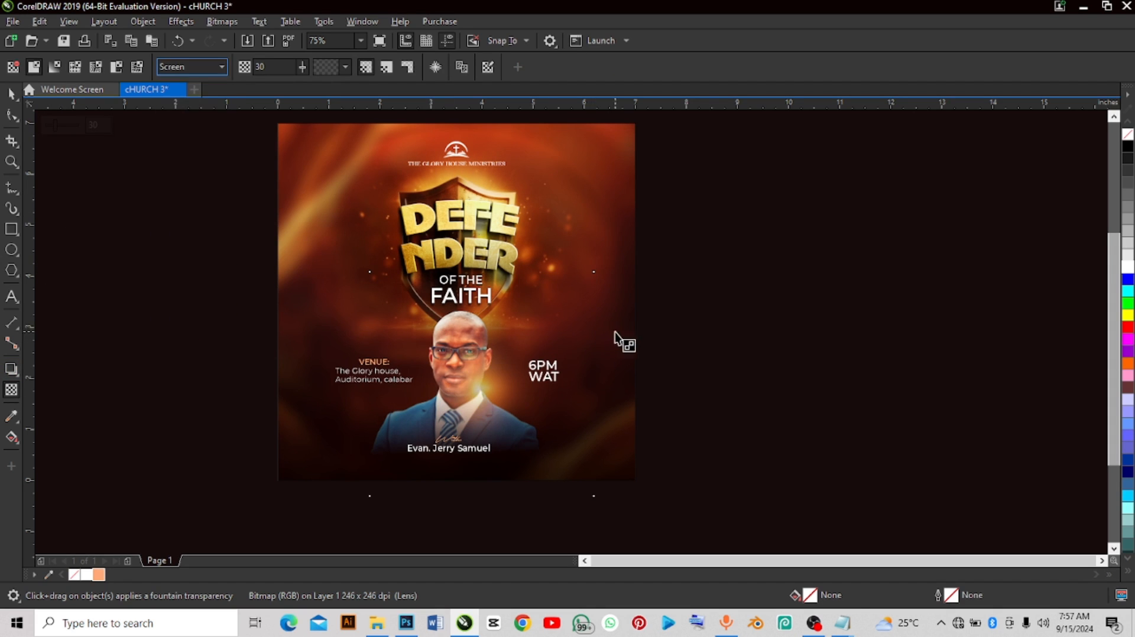
{"action": "left_click", "coordinate": [11, 94]}
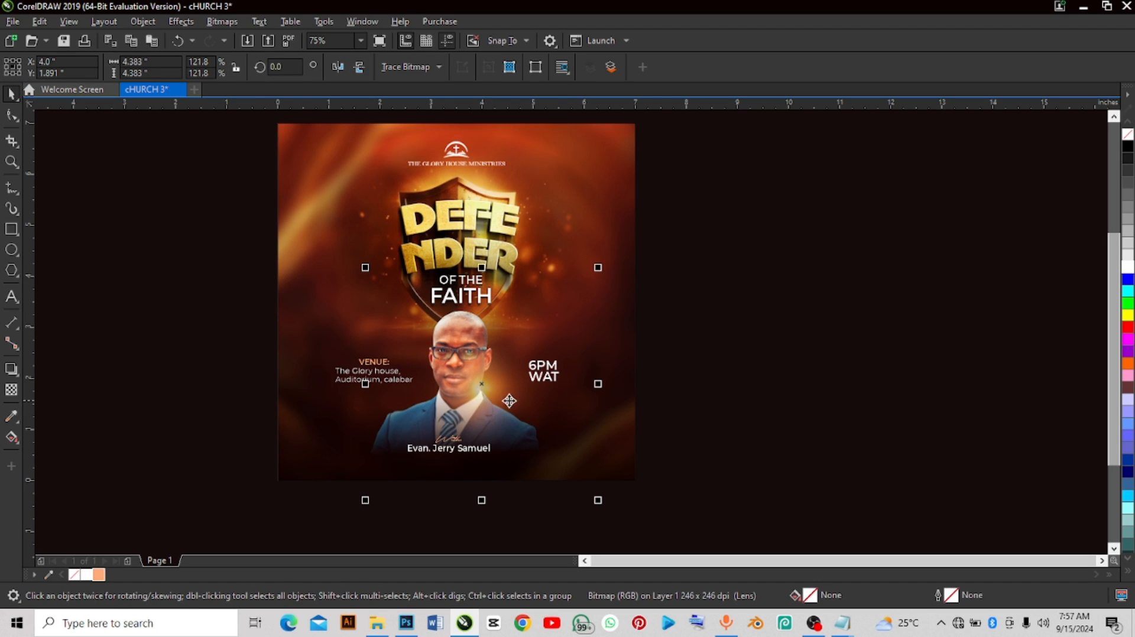
Step: Duplicate the light image beside the page at about X 10.47, Y 3.35 inches, and PowerClip the original inside the flyer background
{"action": "left_click_drag", "start_coordinate": [500, 385], "coordinate": [828, 314]}
{"action": "left_click", "coordinate": [504, 385]}
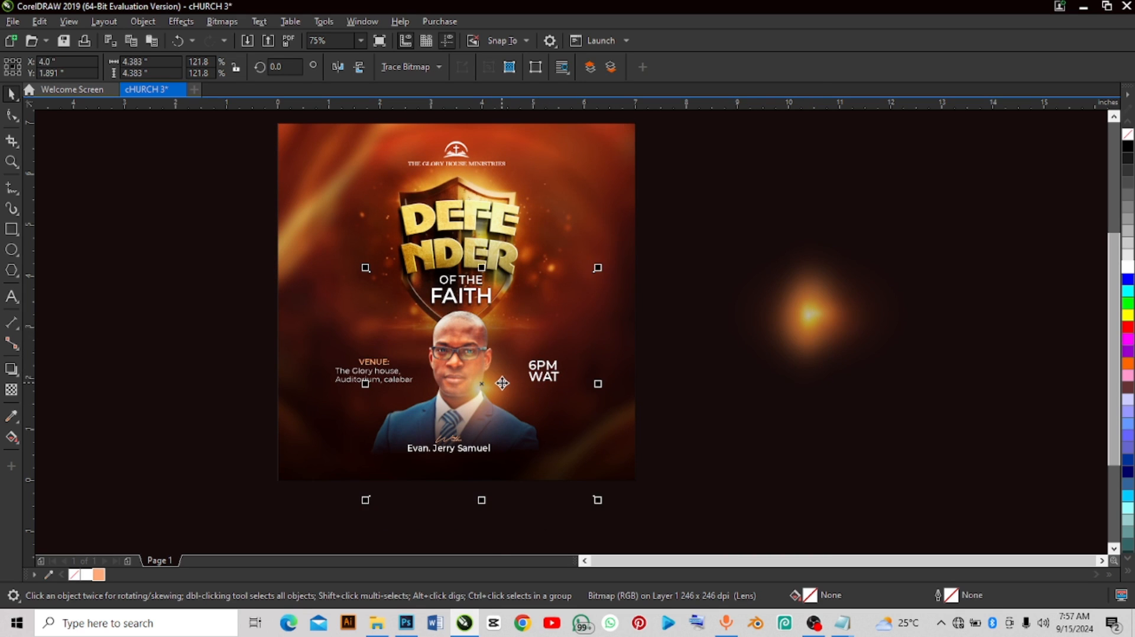
{"action": "right_click", "coordinate": [504, 385]}
{"action": "left_click", "coordinate": [548, 395]}
{"action": "left_click", "coordinate": [547, 394]}
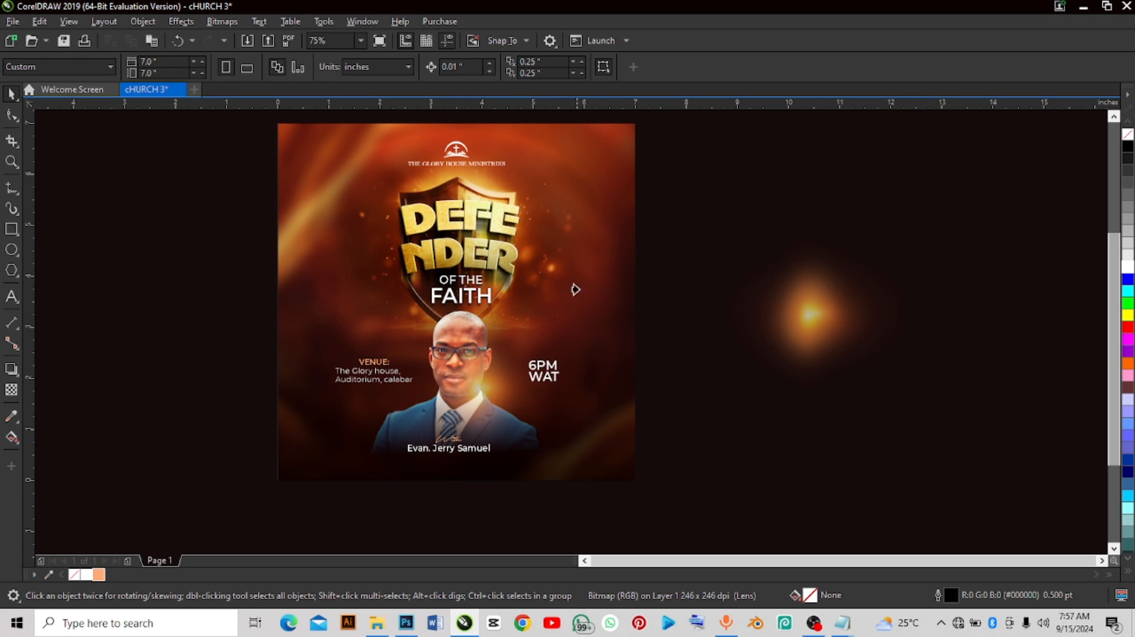
{"action": "left_click", "coordinate": [595, 179]}
{"action": "left_click", "coordinate": [684, 189]}
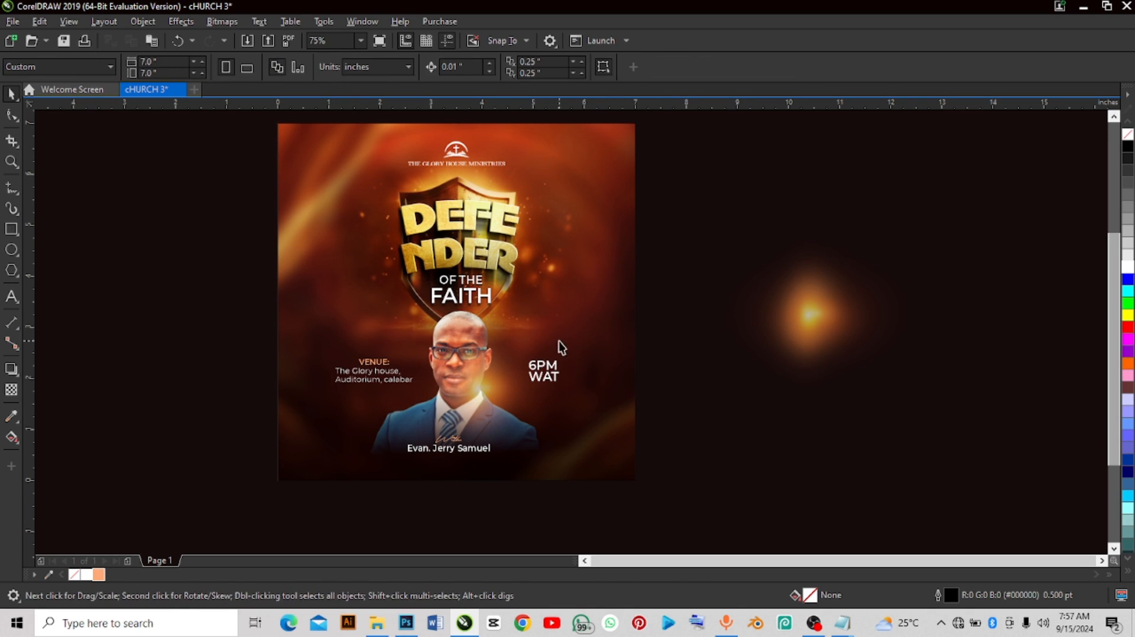
Step: Resize the spare light to about 2.65 inches and place it near the shield's upper right edge at about X 4.24, Y 5.74 inches
{"action": "left_click", "coordinate": [817, 320]}
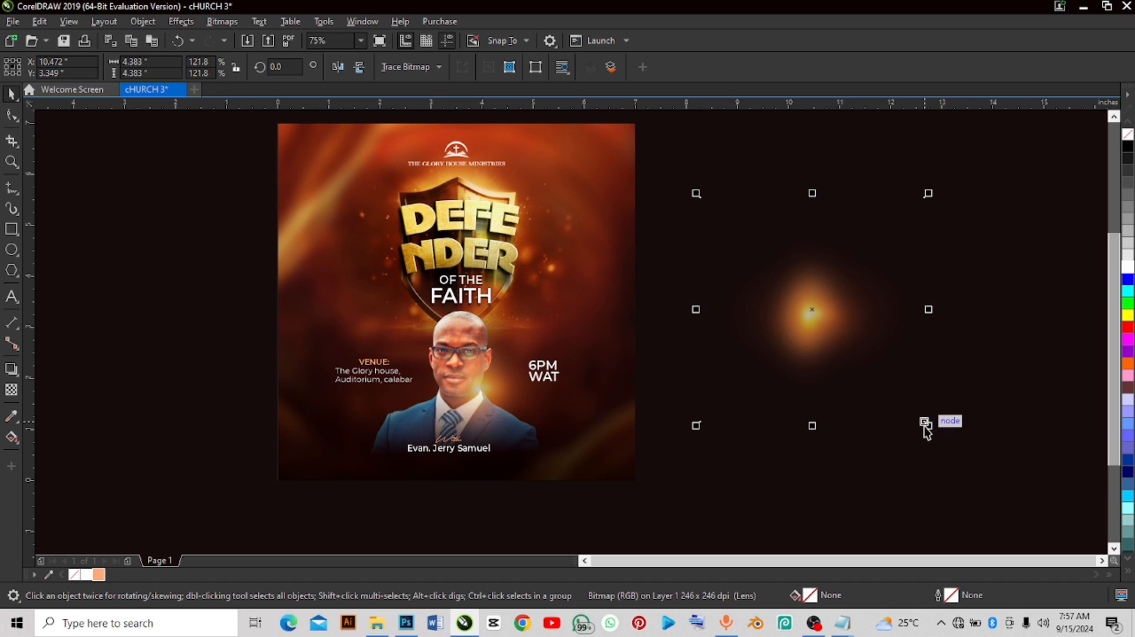
{"action": "left_click_drag", "start_coordinate": [927, 425], "coordinate": [827, 337]}
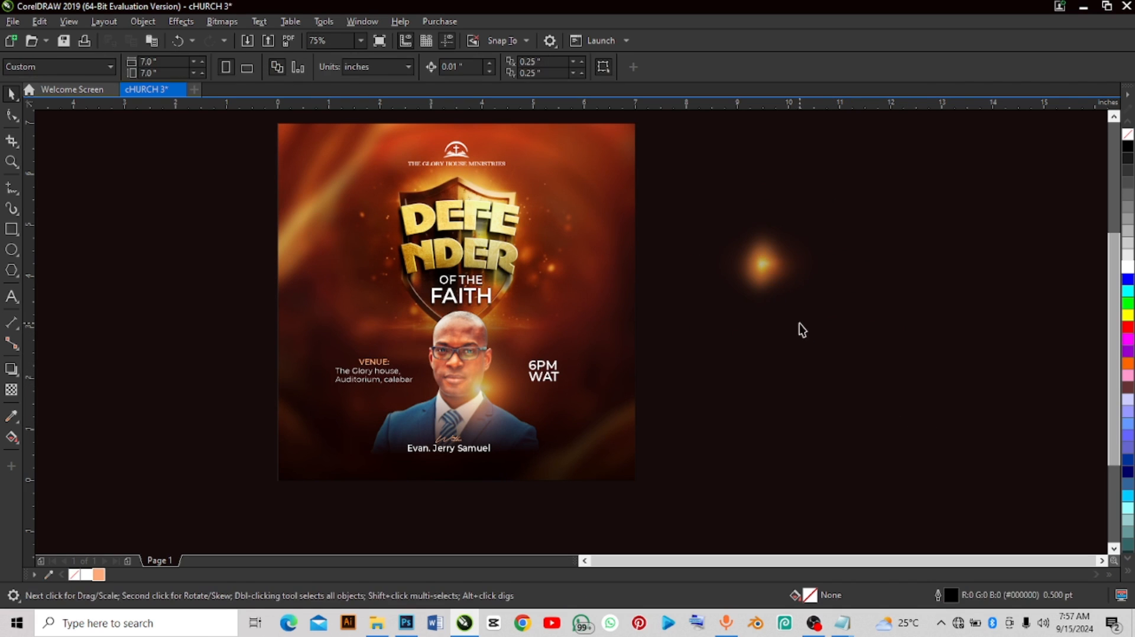
{"action": "left_click_drag", "start_coordinate": [778, 283], "coordinate": [496, 206]}
{"action": "left_click_drag", "start_coordinate": [550, 267], "coordinate": [537, 254]}
{"action": "left_click_drag", "start_coordinate": [491, 203], "coordinate": [489, 201]}
{"action": "left_click_drag", "start_coordinate": [545, 138], "coordinate": [566, 152]}
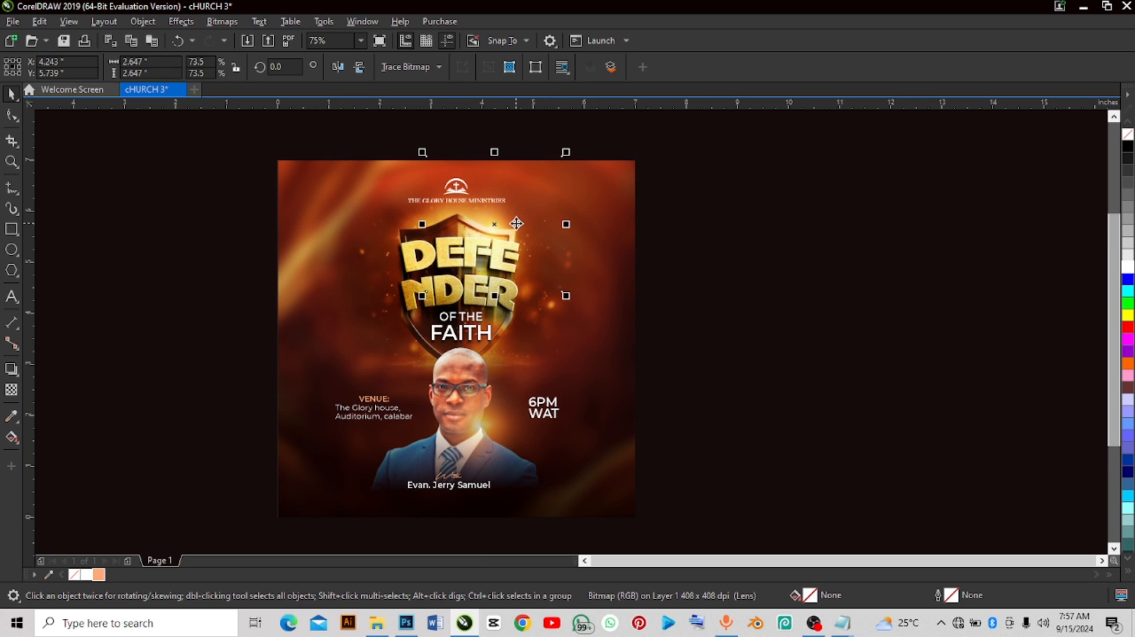
Step: Place a light over the N of the title's second line, sized to about 1.96 inches
{"action": "left_click_drag", "start_coordinate": [495, 226], "coordinate": [438, 285]}
{"action": "left_click_drag", "start_coordinate": [511, 355], "coordinate": [477, 318]}
{"action": "left_click_drag", "start_coordinate": [429, 270], "coordinate": [439, 277]}
Step: Set the transparency of the light over the N to 0 and reposition it at about X 3.05, Y 4.71 inches
{"action": "left_click", "coordinate": [11, 389]}
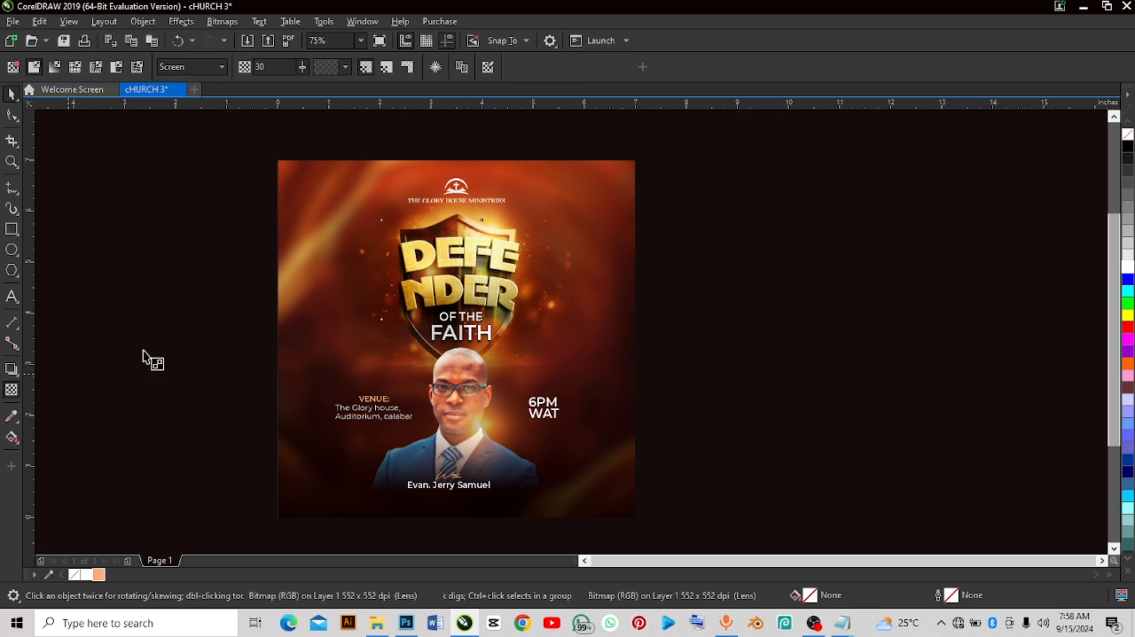
{"action": "left_click_drag", "start_coordinate": [410, 335], "coordinate": [404, 332]}
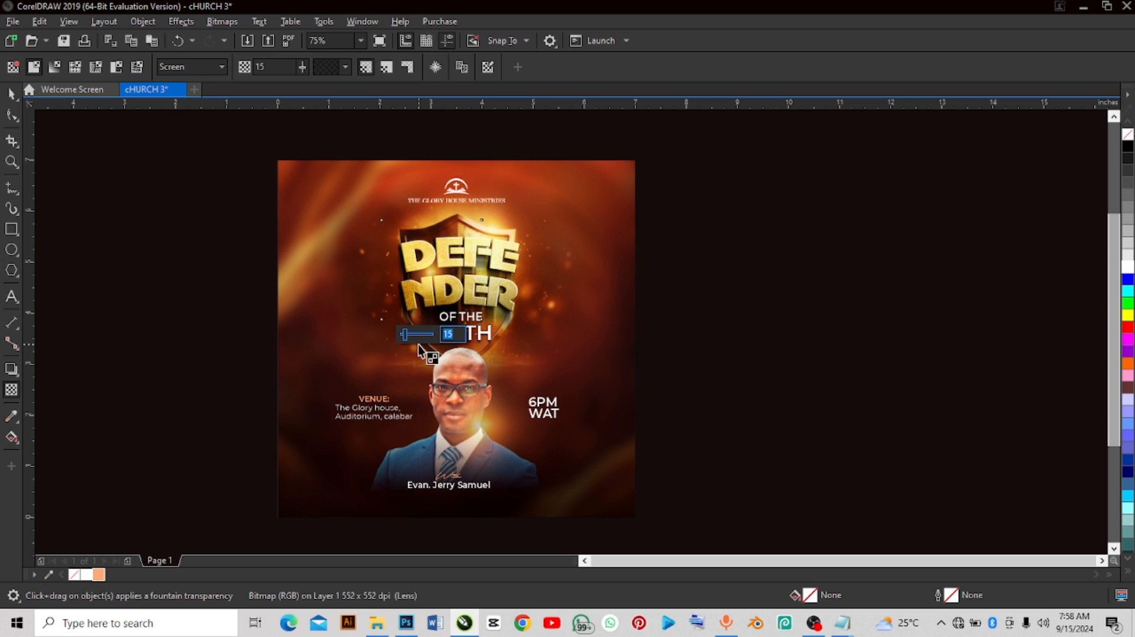
{"action": "type", "text": "0"}
{"action": "key", "text": "Return"}
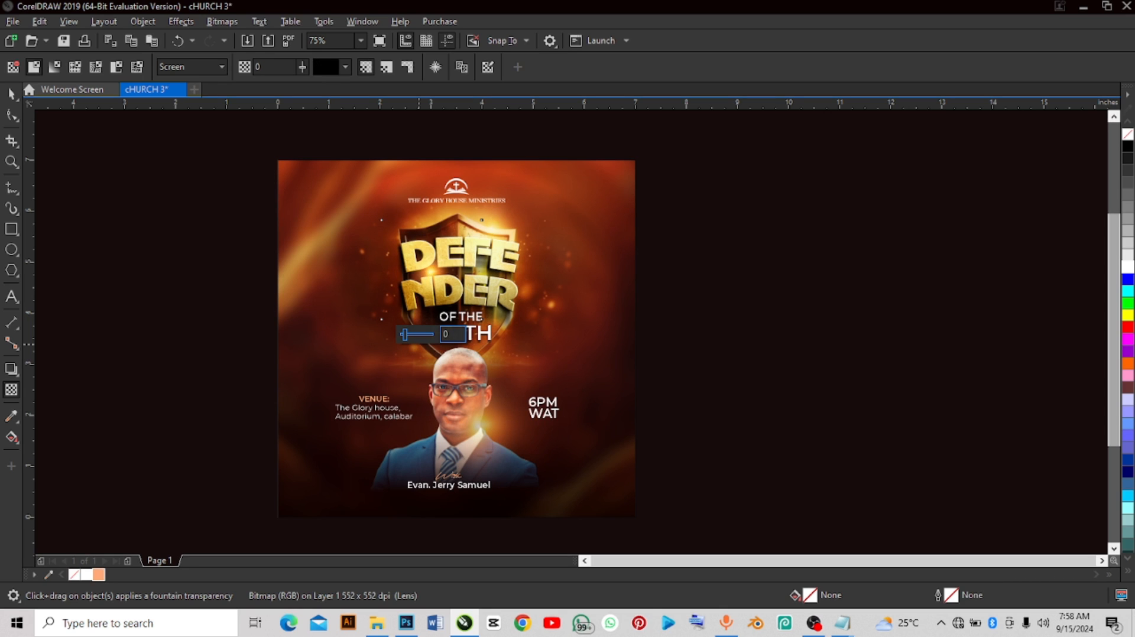
{"action": "left_click", "coordinate": [11, 93]}
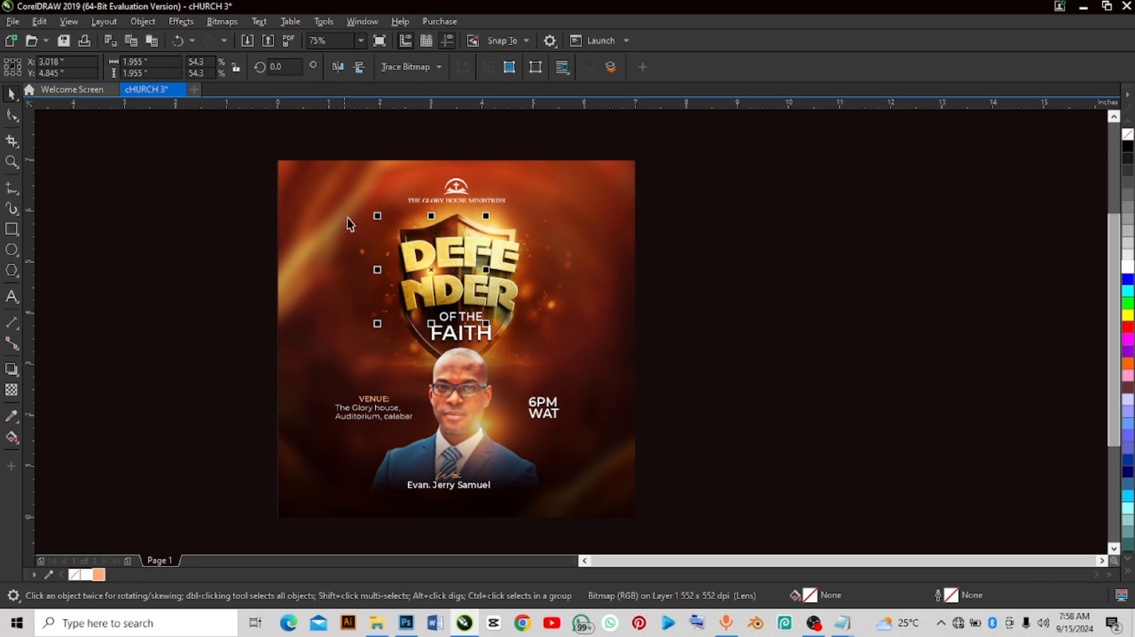
{"action": "left_click", "coordinate": [11, 390]}
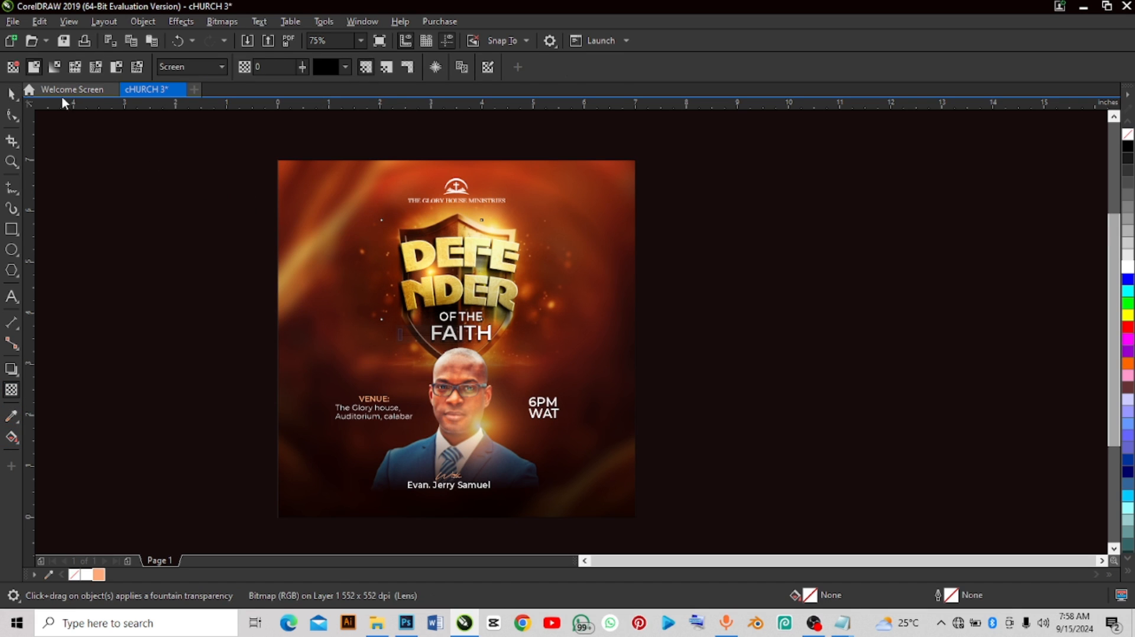
{"action": "left_click", "coordinate": [11, 93]}
{"action": "left_click_drag", "start_coordinate": [432, 272], "coordinate": [434, 279]}
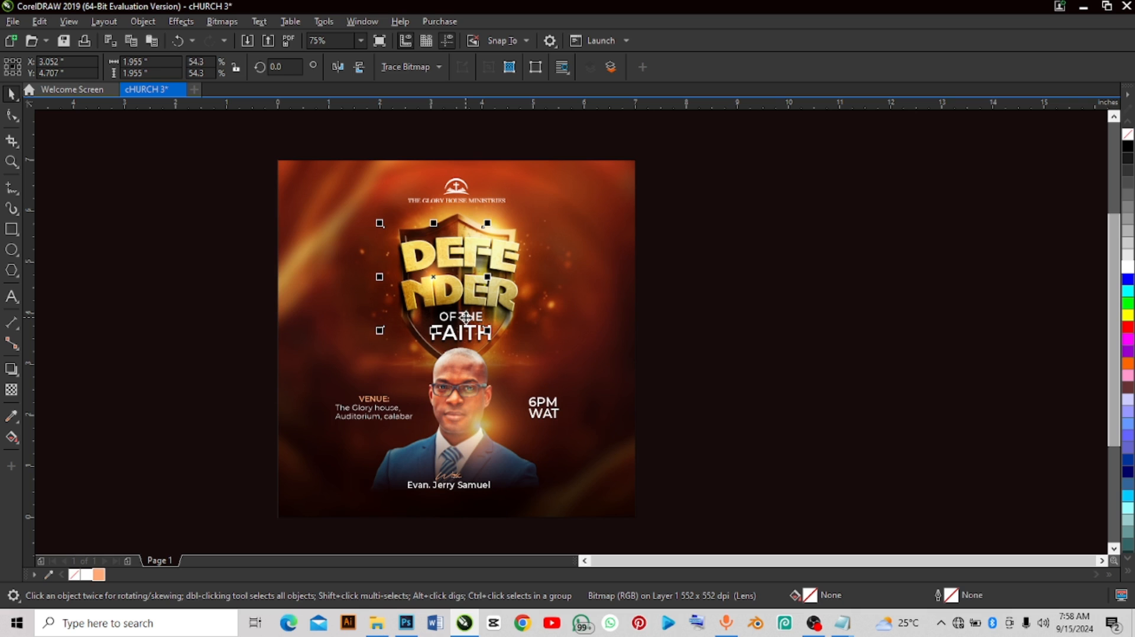
Step: Duplicate the light onto the word FAITH and make the copy smaller
{"action": "left_click_drag", "start_coordinate": [434, 278], "coordinate": [467, 330]}
{"action": "left_click_drag", "start_coordinate": [517, 383], "coordinate": [493, 359]}
{"action": "left_click_drag", "start_coordinate": [453, 317], "coordinate": [465, 326]}
{"action": "key", "text": "Escape"}
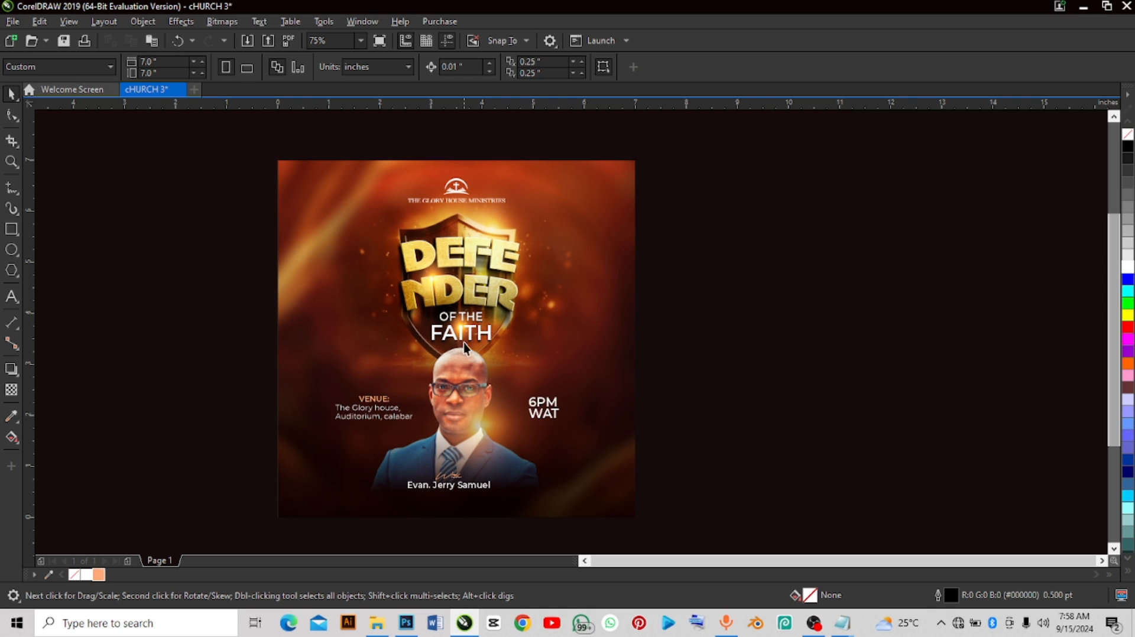
Step: Move the light from the N to the flyer's lower left, enlarging it to about 7.63 inches at about X 0.77, Y 1.49 inches
{"action": "left_click", "coordinate": [438, 288]}
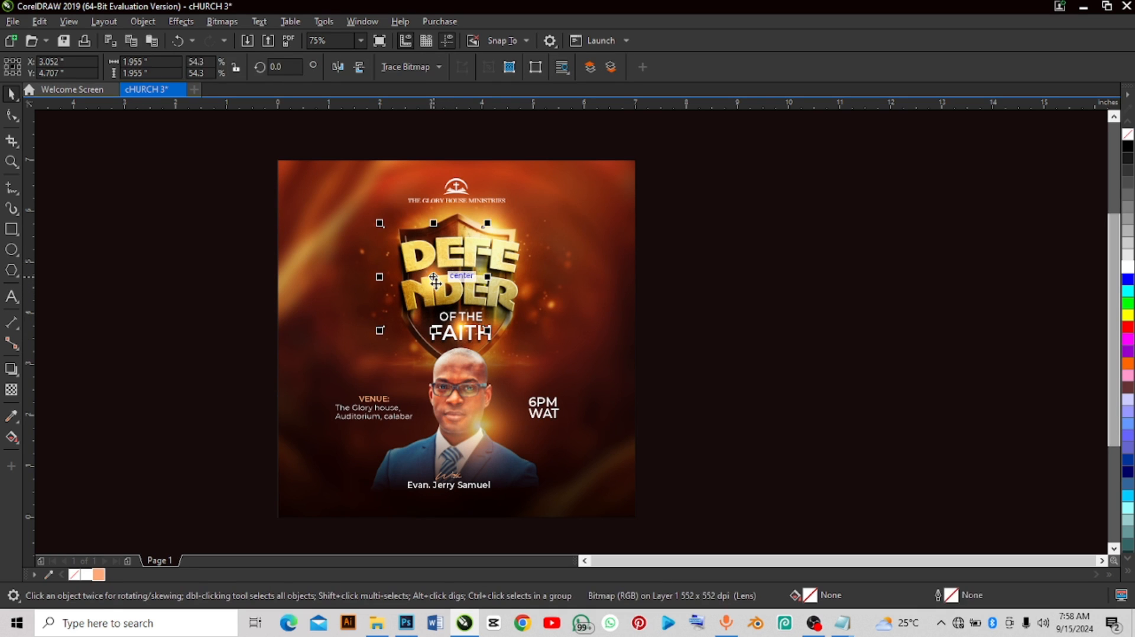
{"action": "left_click_drag", "start_coordinate": [441, 274], "coordinate": [324, 240]}
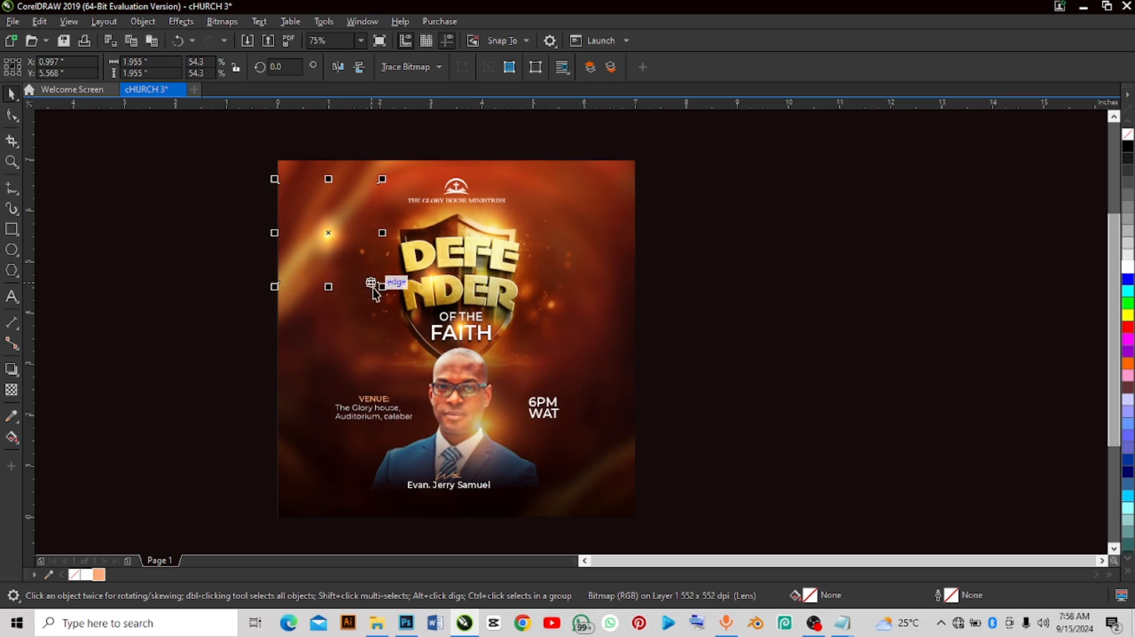
{"action": "left_click_drag", "start_coordinate": [382, 288], "coordinate": [492, 396]}
{"action": "left_click_drag", "start_coordinate": [385, 320], "coordinate": [331, 278]}
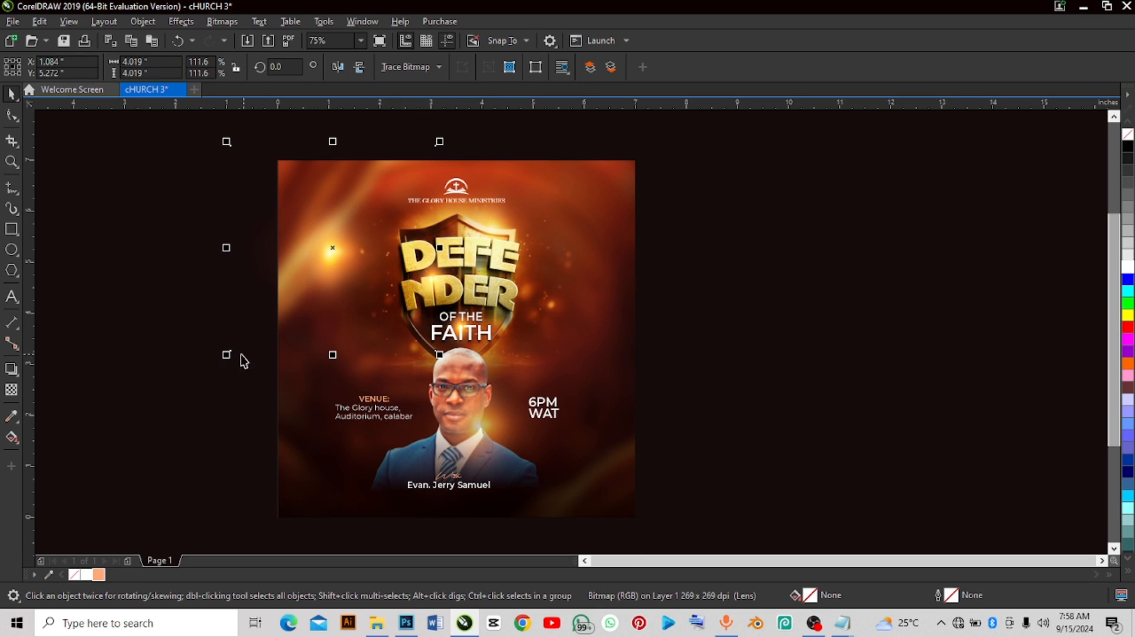
{"action": "left_click_drag", "start_coordinate": [227, 356], "coordinate": [103, 411]}
{"action": "left_click_drag", "start_coordinate": [306, 308], "coordinate": [310, 269]}
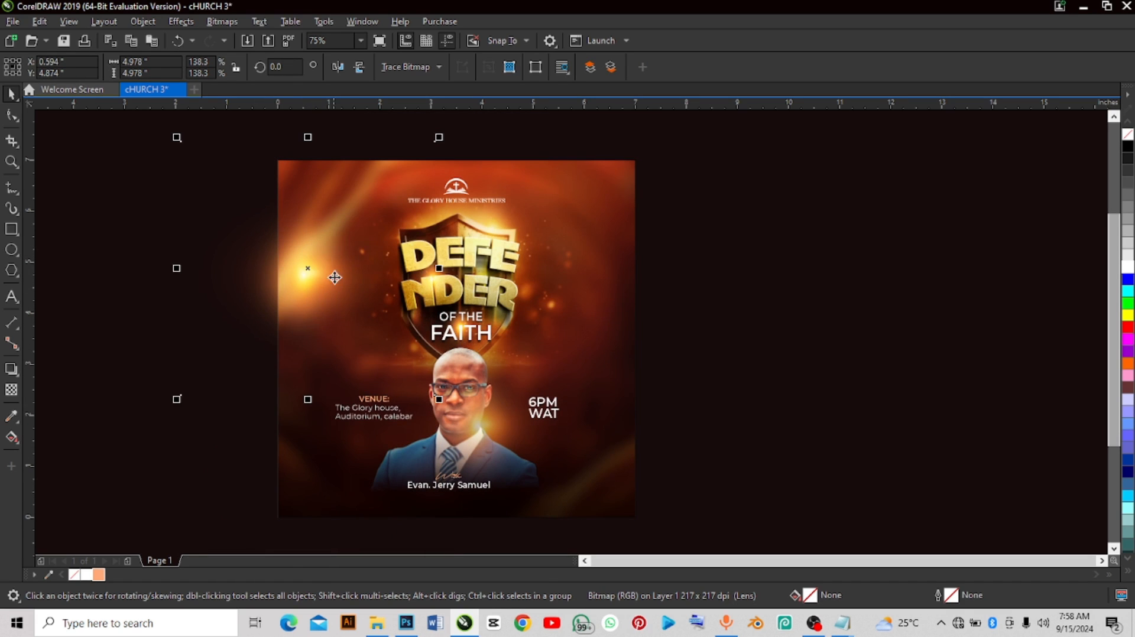
{"action": "left_click_drag", "start_coordinate": [439, 399], "coordinate": [558, 497]}
{"action": "left_click_drag", "start_coordinate": [404, 362], "coordinate": [328, 483]}
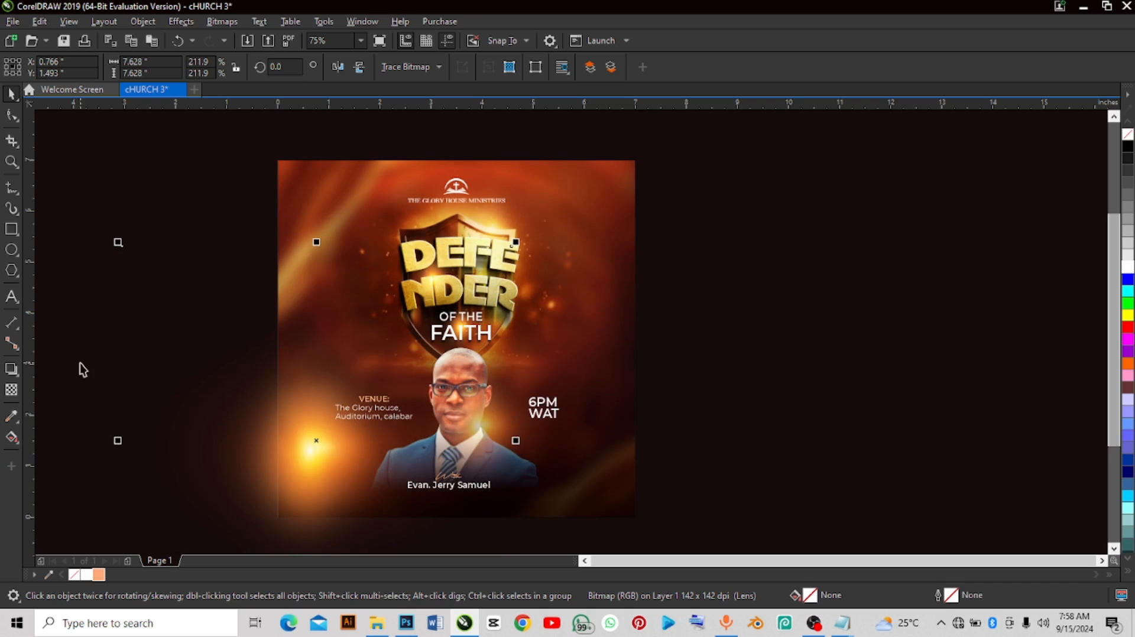
Step: Set the large light's blend mode to Overlay and deselect it
{"action": "left_click", "coordinate": [17, 390]}
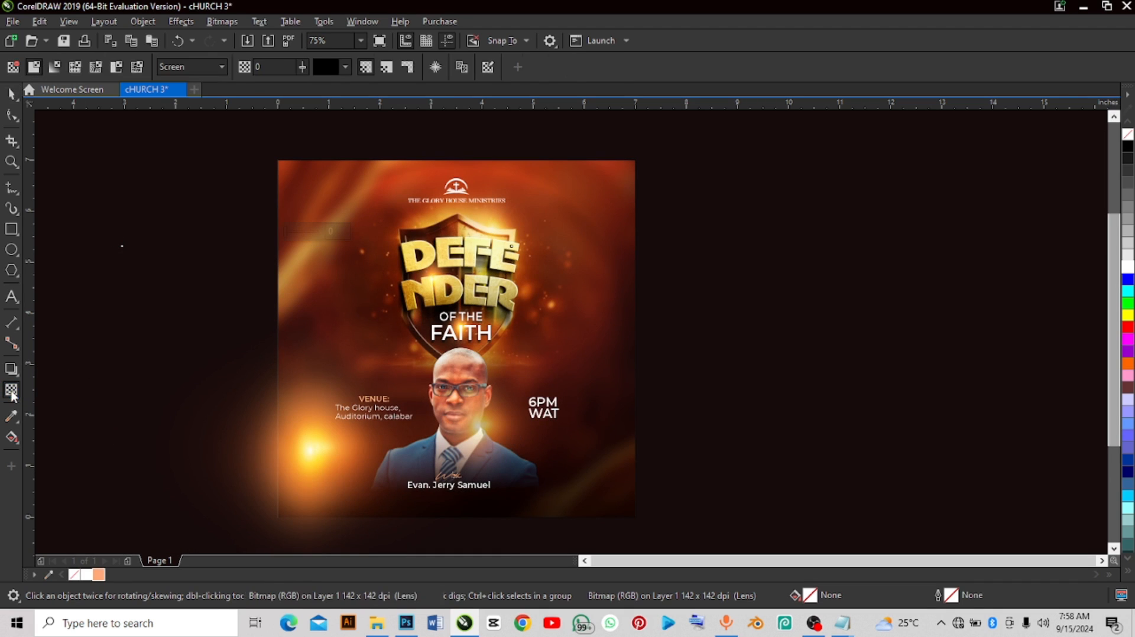
{"action": "left_click", "coordinate": [193, 70]}
{"action": "left_click", "coordinate": [184, 354]}
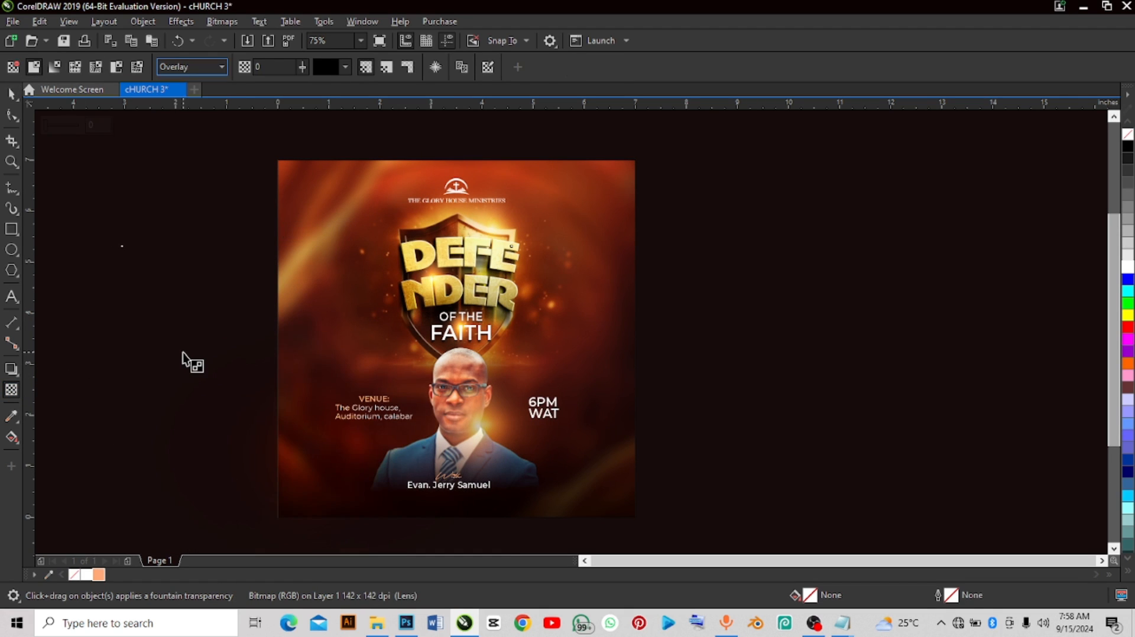
{"action": "left_click", "coordinate": [10, 93]}
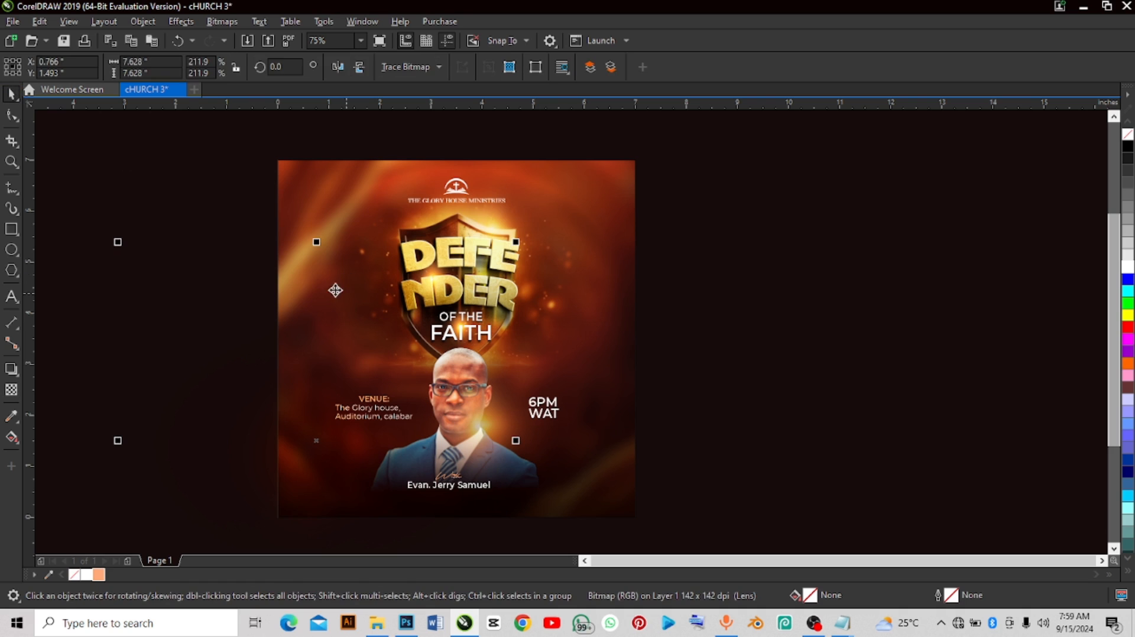
{"action": "key", "text": "Escape"}
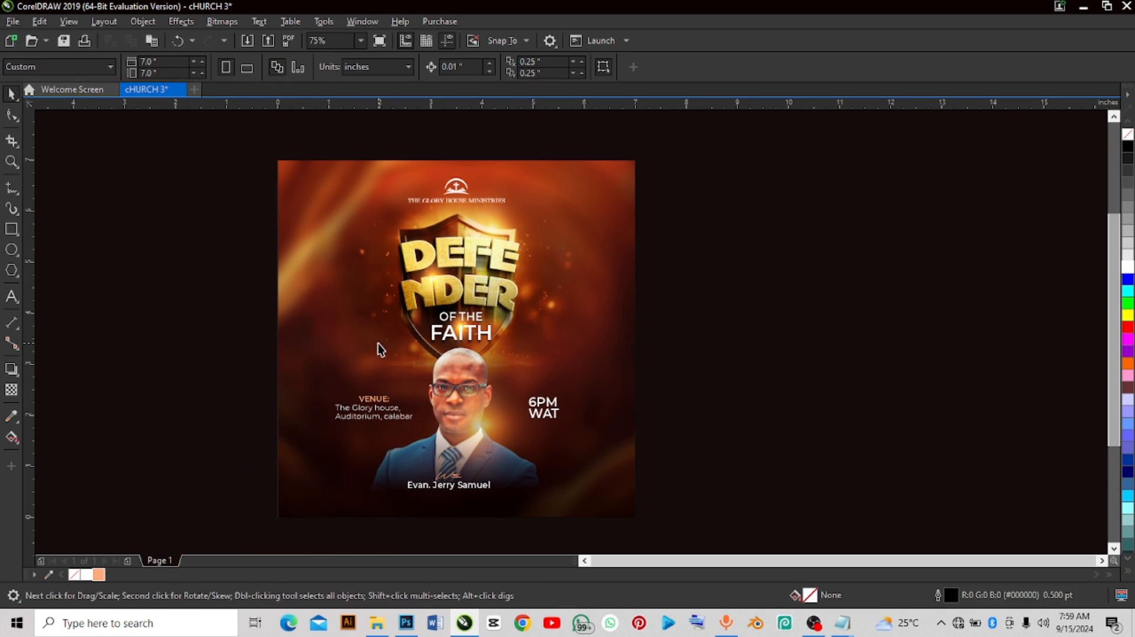
Step: Remove the outline from the flyer's background PowerClip rectangle
{"action": "left_click_drag", "start_coordinate": [254, 144], "coordinate": [669, 546]}
{"action": "left_click_drag", "start_coordinate": [254, 110], "coordinate": [452, 412]}
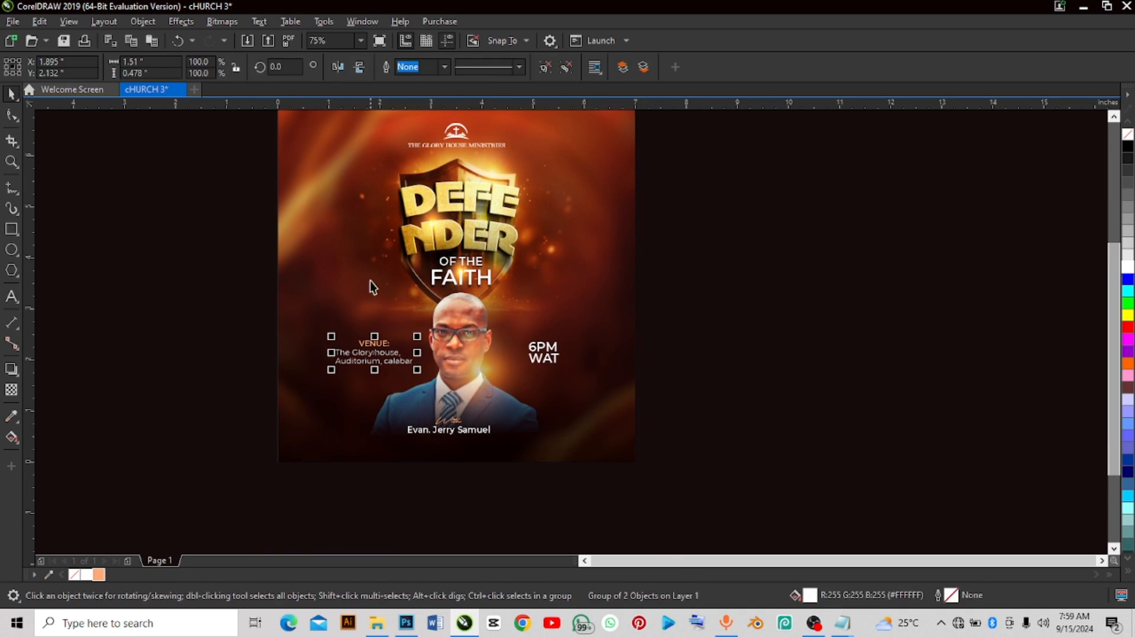
{"action": "left_click", "coordinate": [320, 251]}
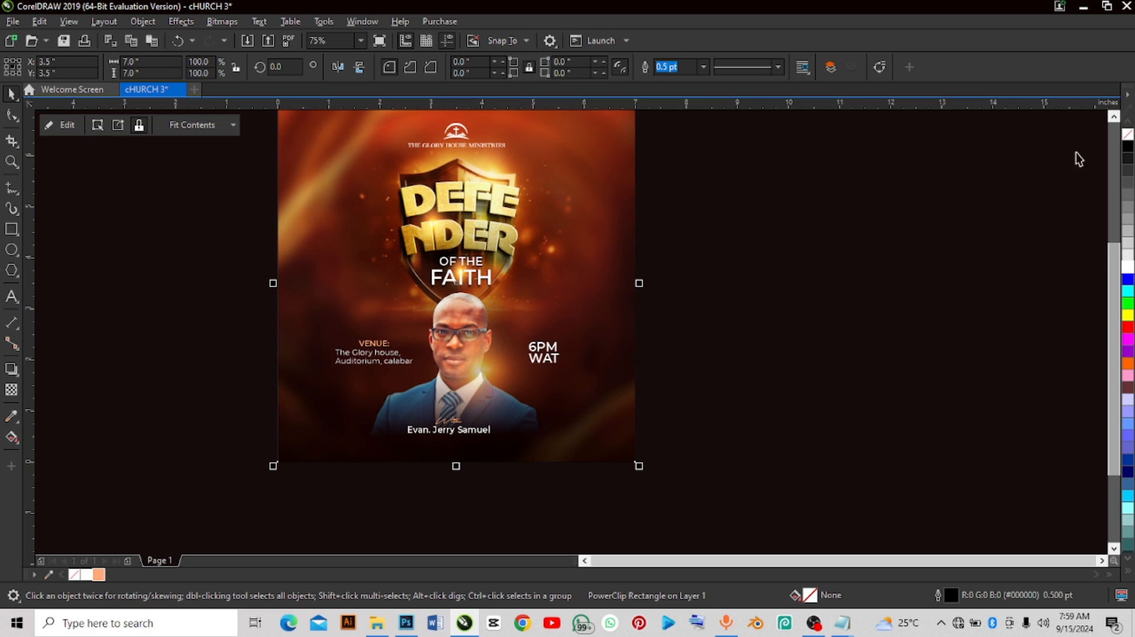
{"action": "right_click", "coordinate": [1128, 136]}
{"action": "scroll", "coordinate": [684, 312], "scroll_direction": "down", "scroll_amount": 2}
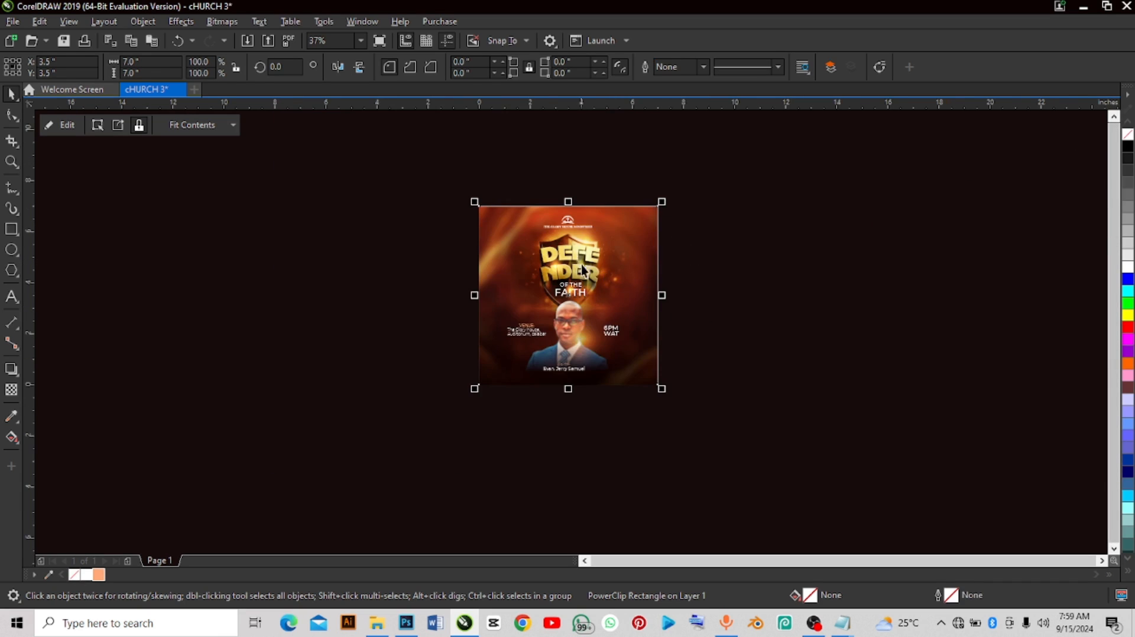